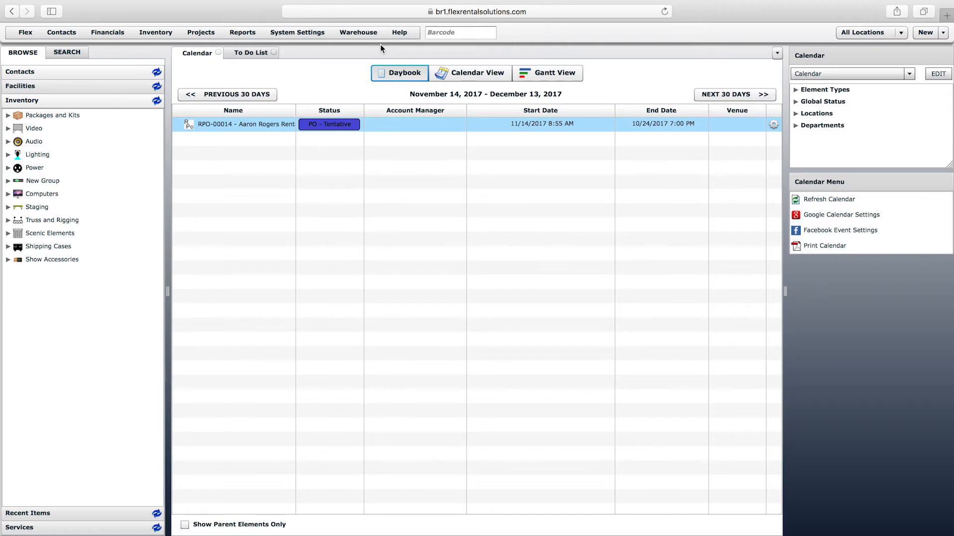
- Open the list of rental POs and check the choices available in its Buyer filter
left_click(941, 33)
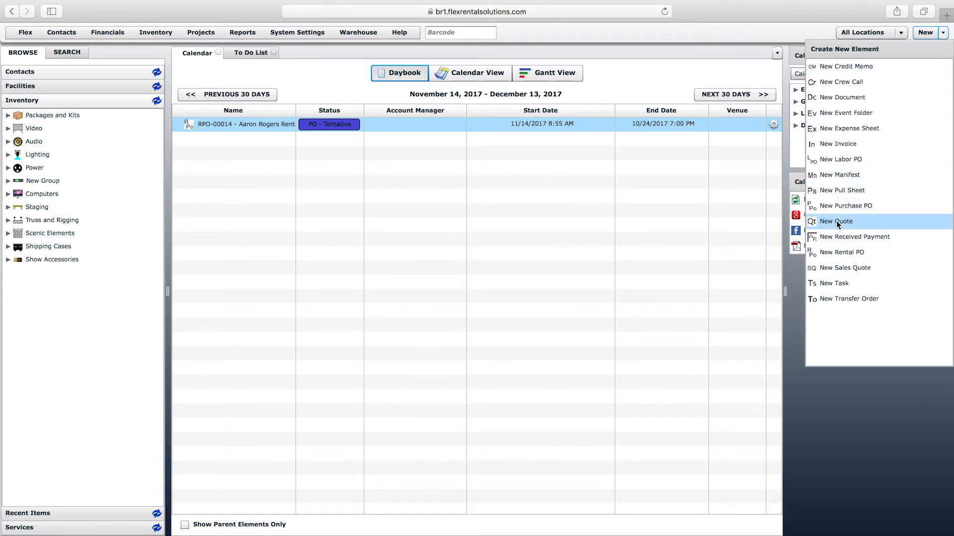
left_click(860, 254)
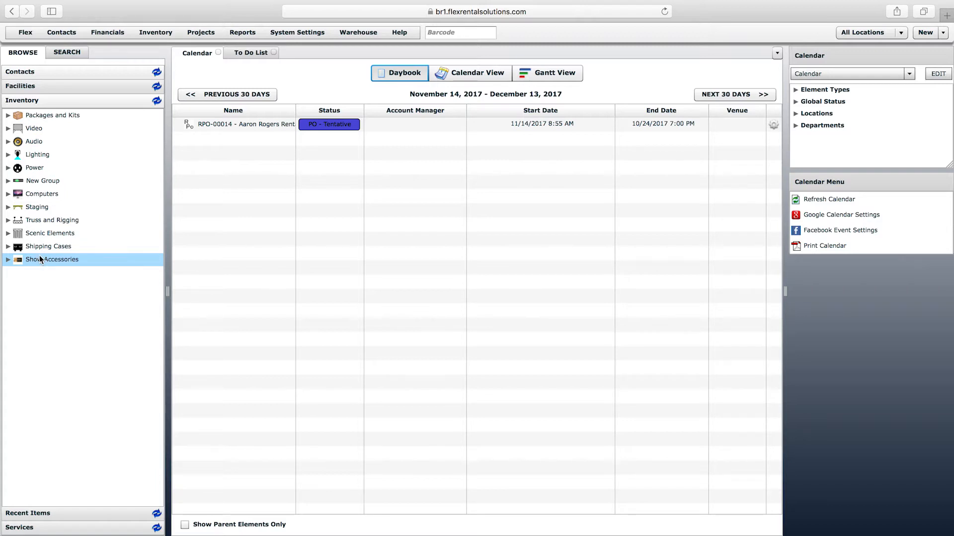
left_click(189, 31)
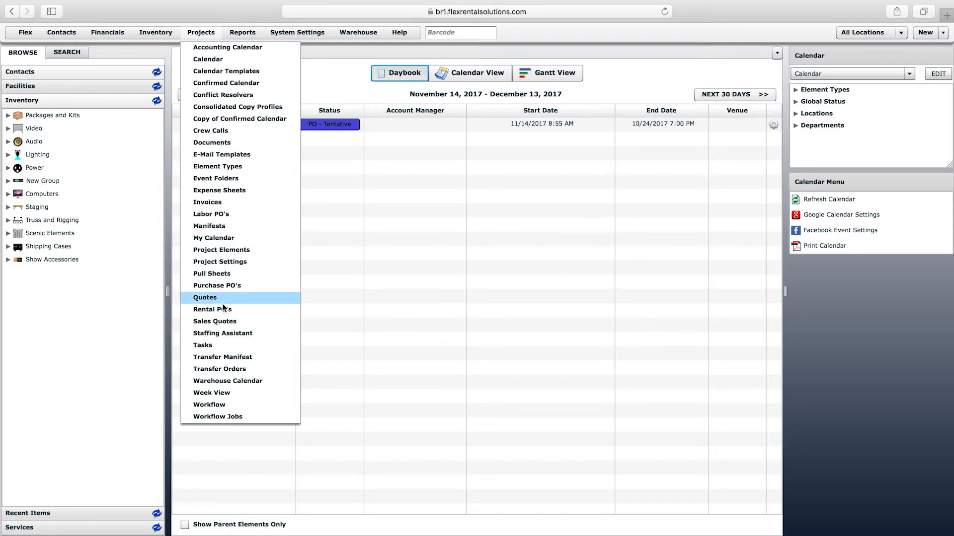
left_click(222, 309)
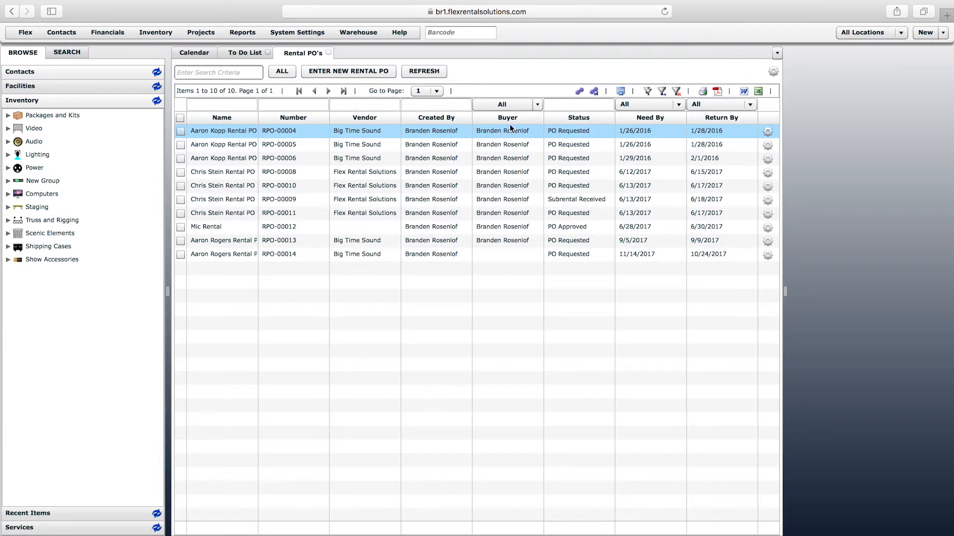
left_click(523, 107)
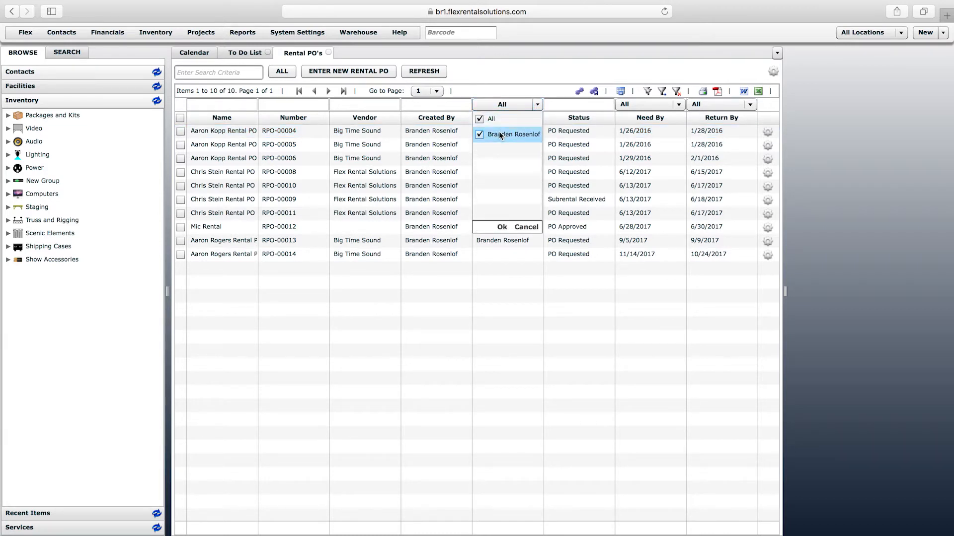
left_click(586, 334)
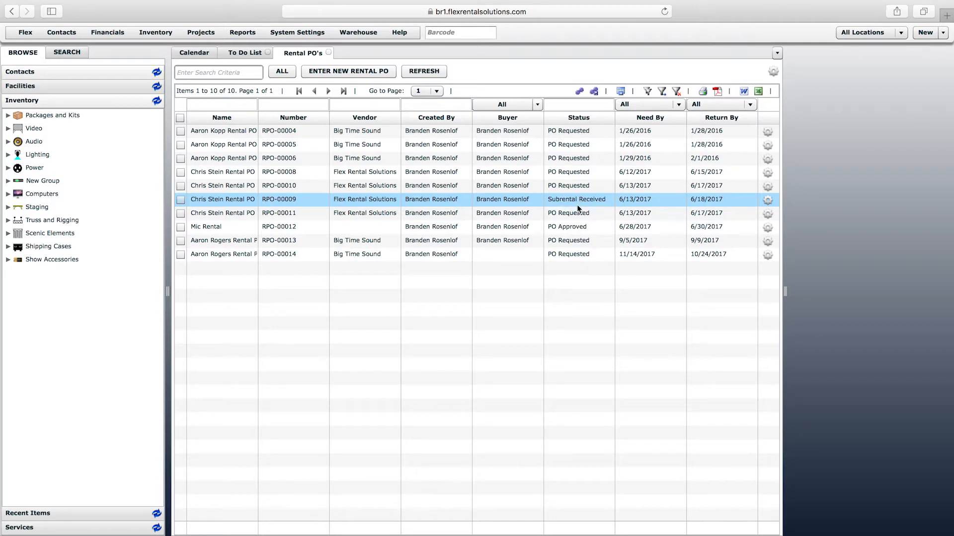
- Include closed rental POs in the list and restrict it to deleted ones only
left_click(773, 72)
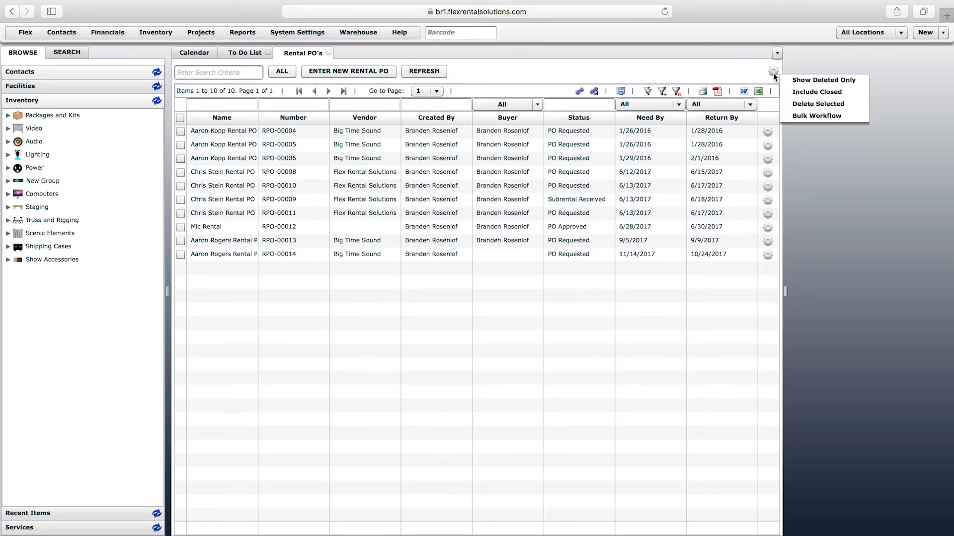
left_click(803, 93)
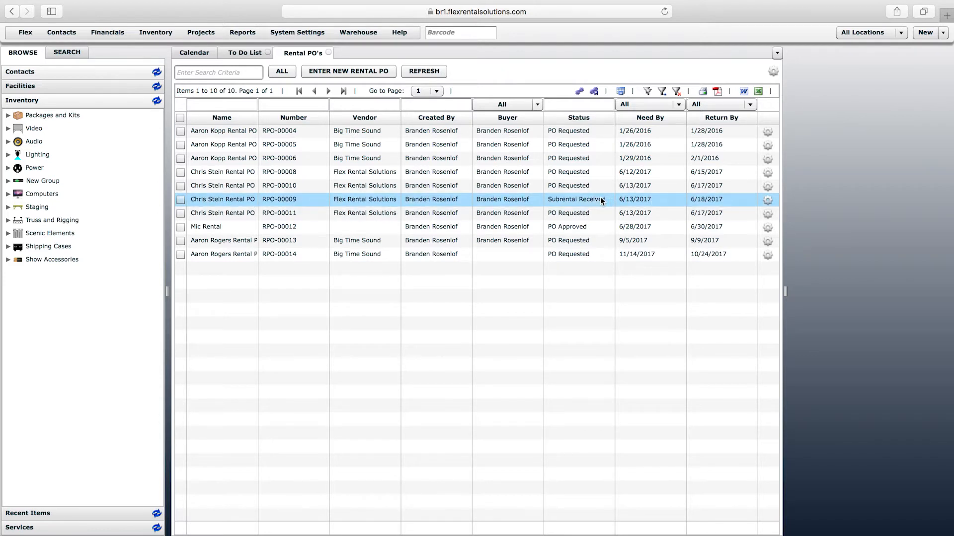
left_click(772, 72)
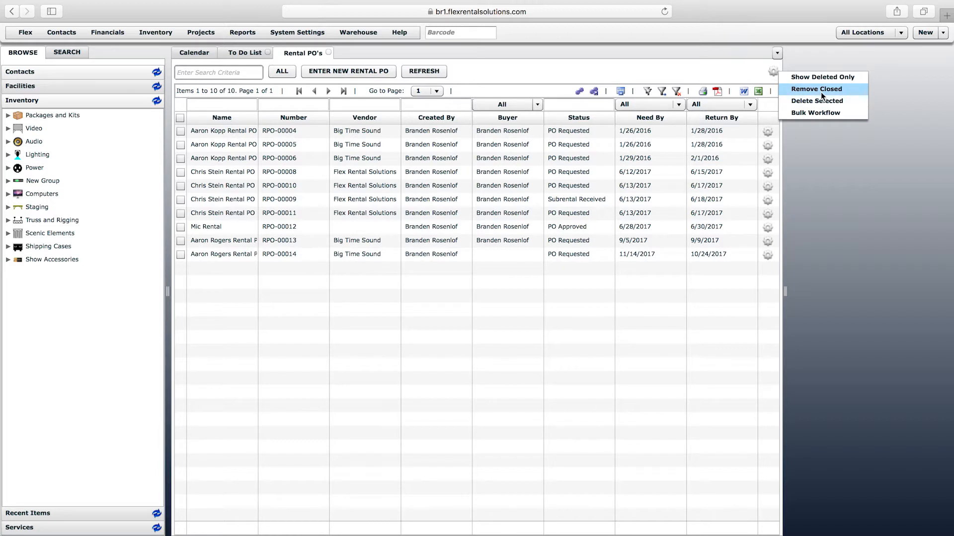
left_click(818, 78)
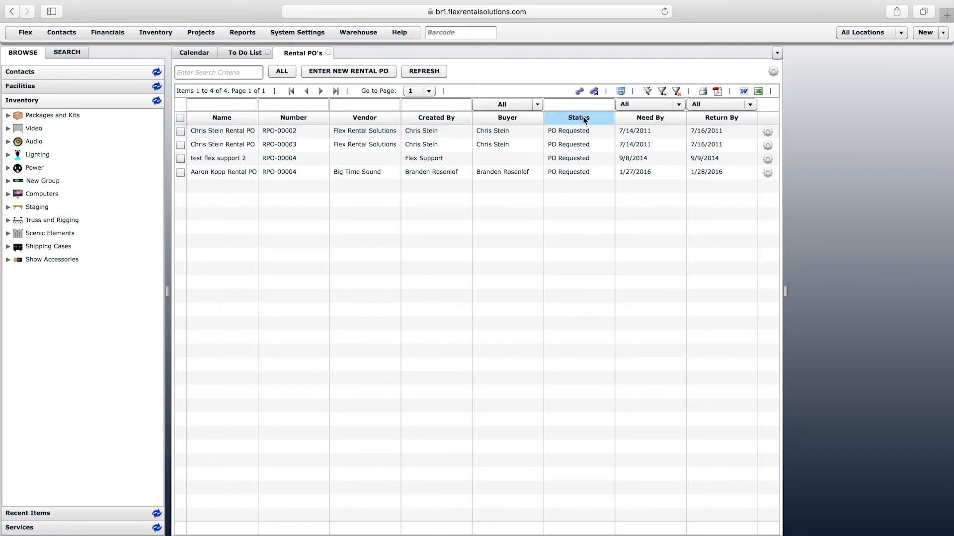
- Open the PO Workflow definition from the project workflows
left_click(289, 35)
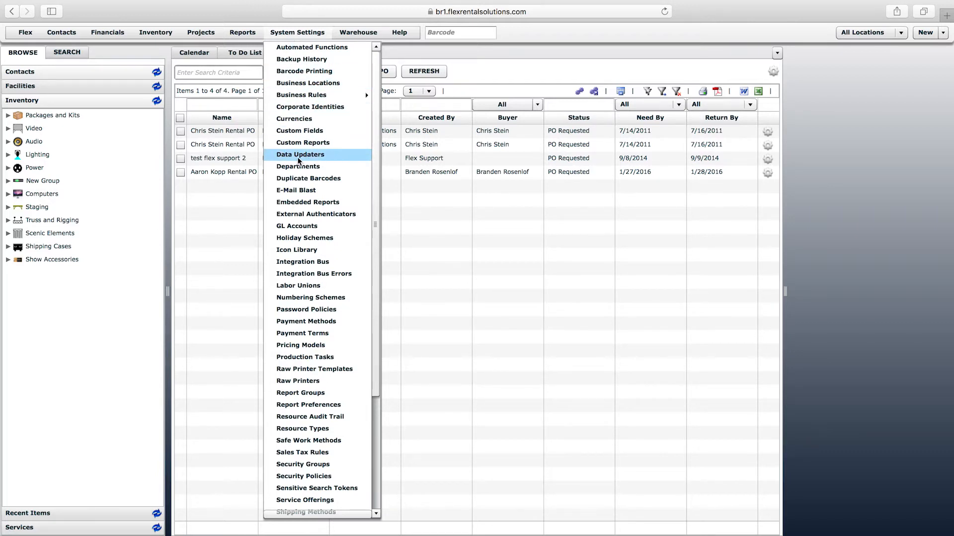
left_click(434, 191)
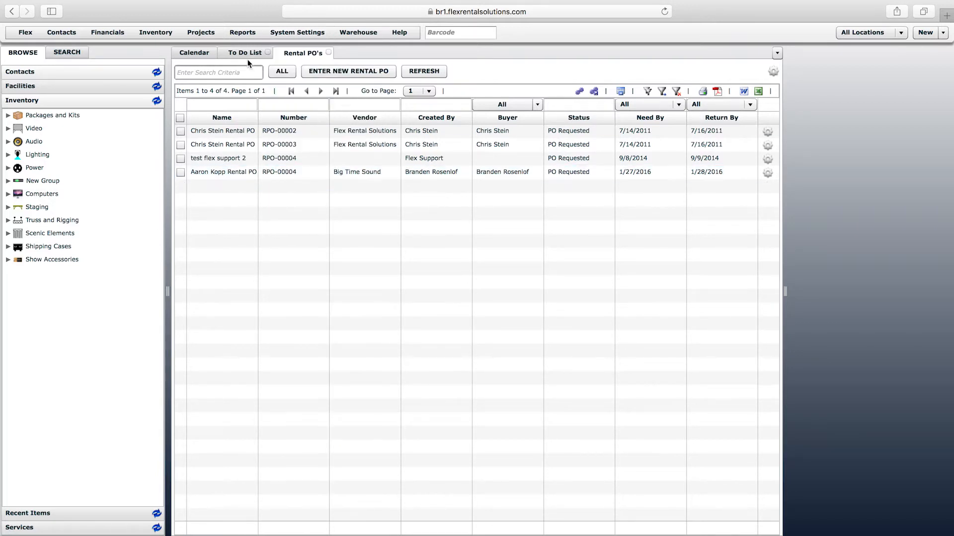
left_click(204, 32)
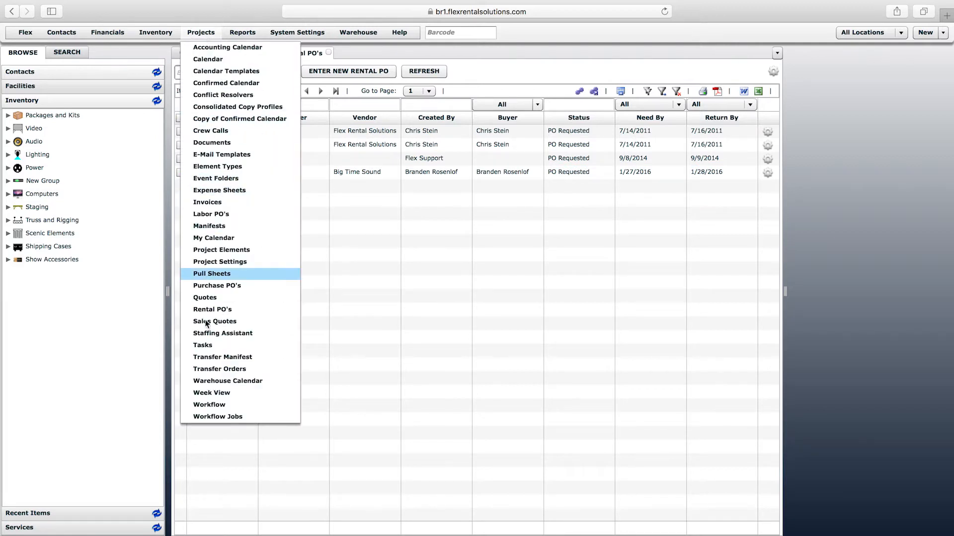
left_click(222, 404)
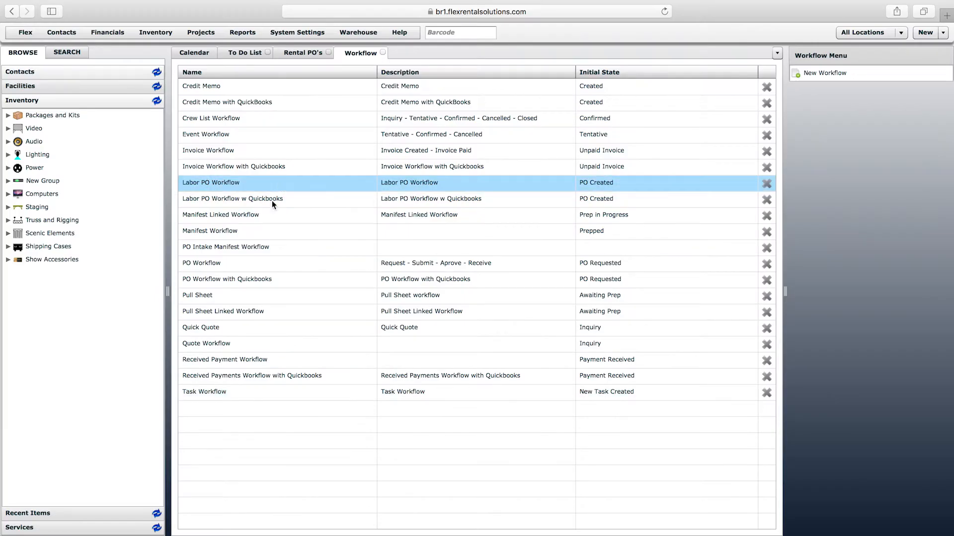
left_click(209, 267)
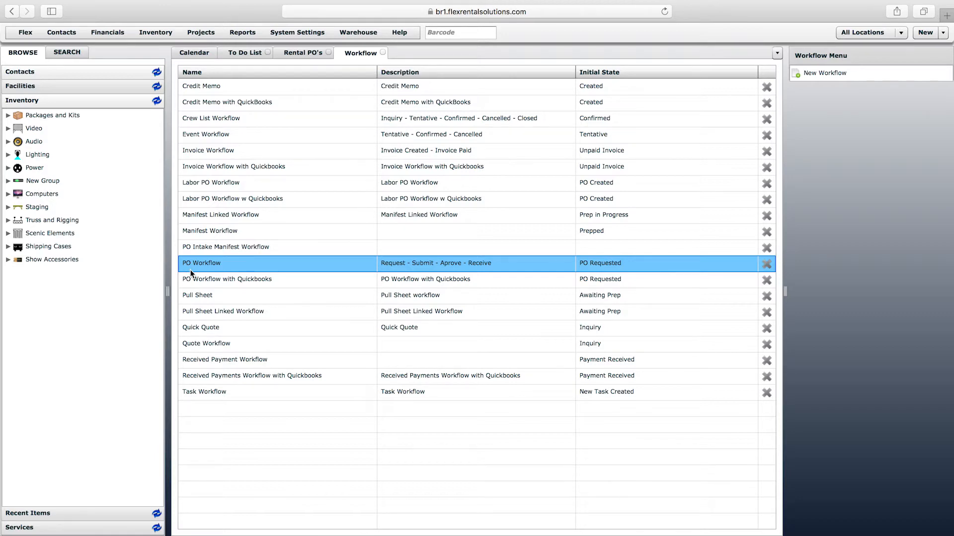
double_click(199, 267)
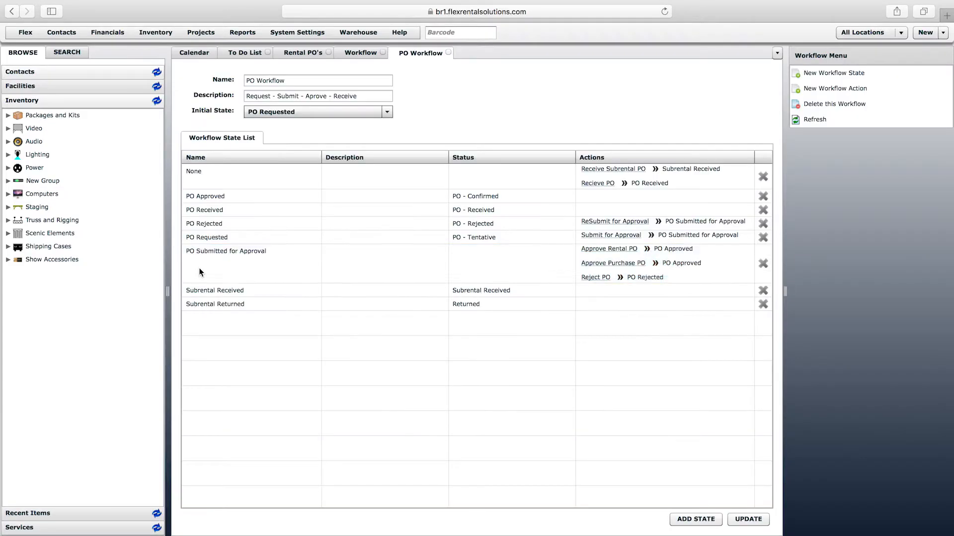
- Review the PO Workflow's requested, submitted, approved, subrental received and subrental returned states, and close the definition
left_click(269, 266)
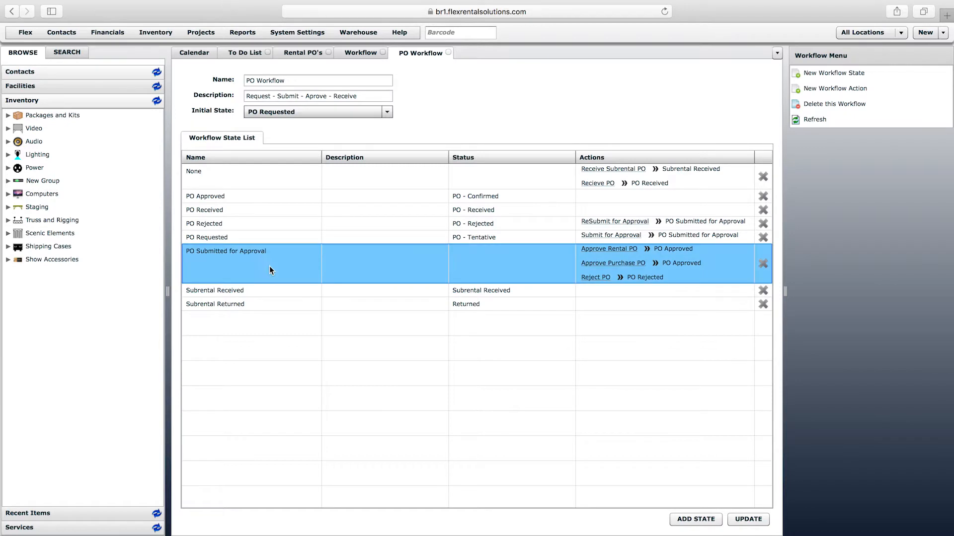
left_click(215, 241)
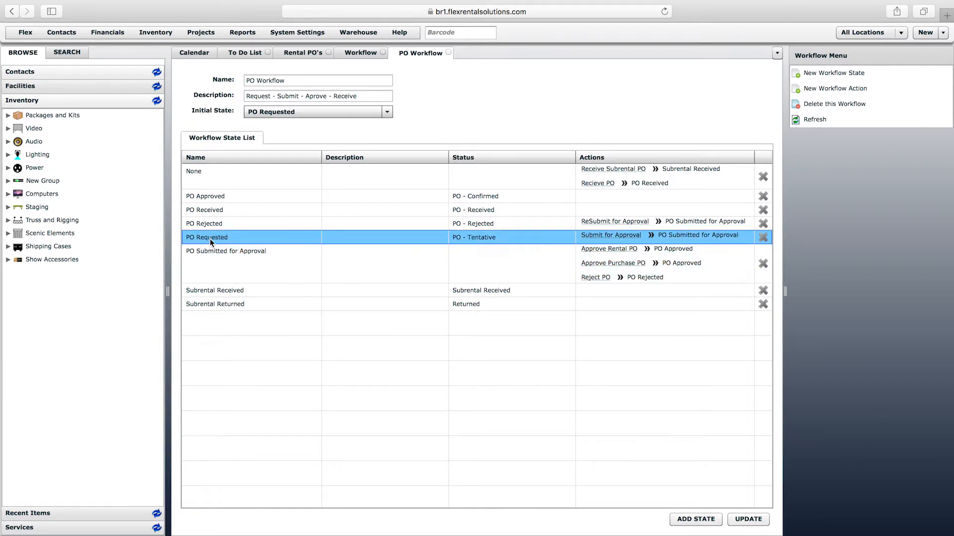
left_click(226, 260)
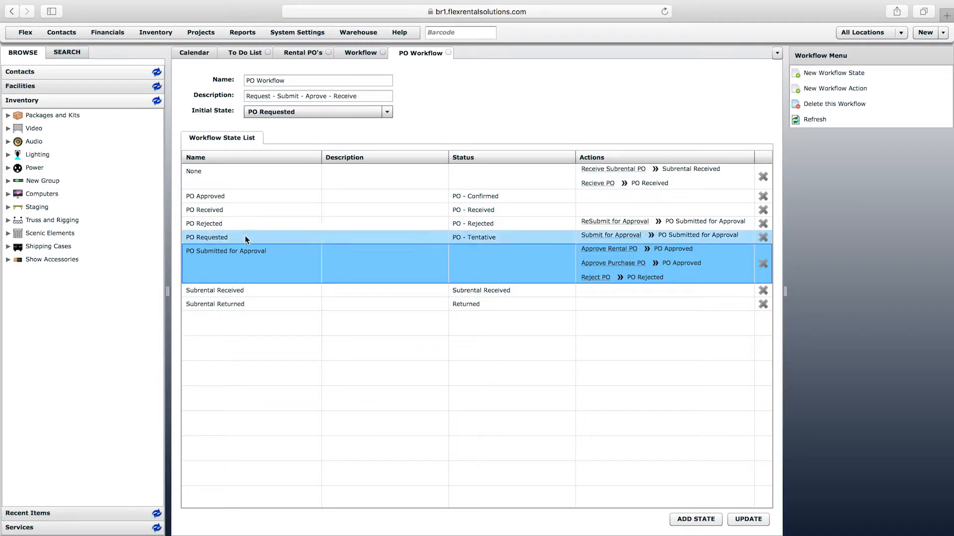
left_click(239, 198)
left_click(236, 286)
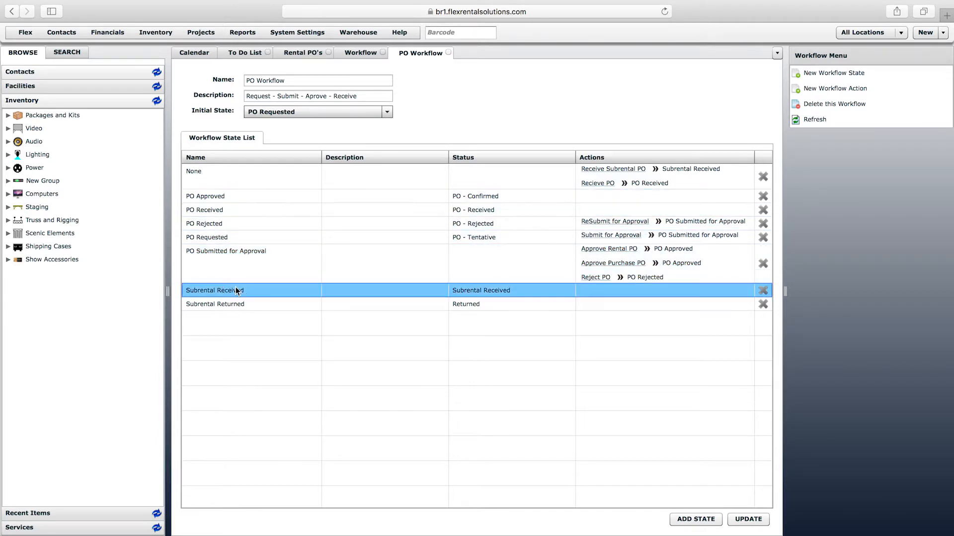
left_click(239, 305)
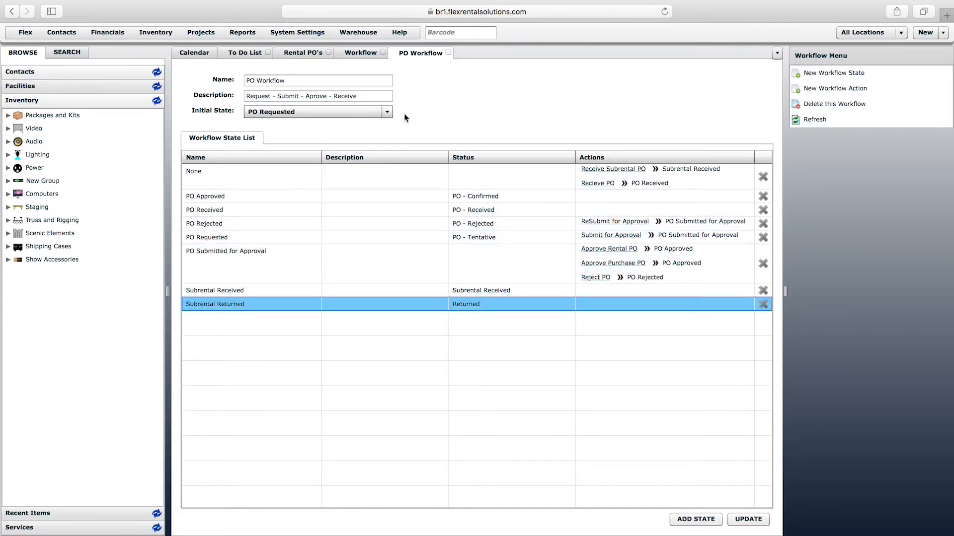
left_click(448, 52)
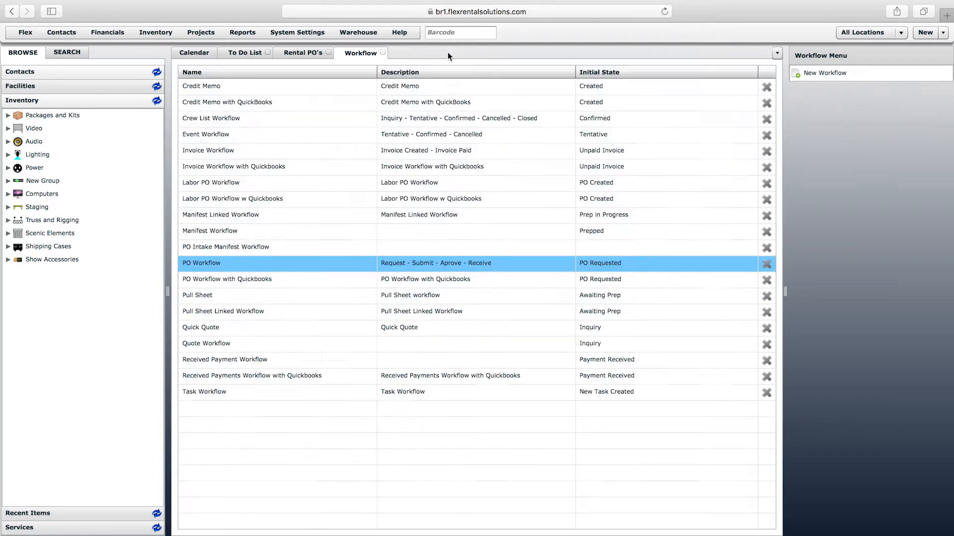
- Return to the rental POs briefly and open the system's Data Updaters list
left_click(294, 51)
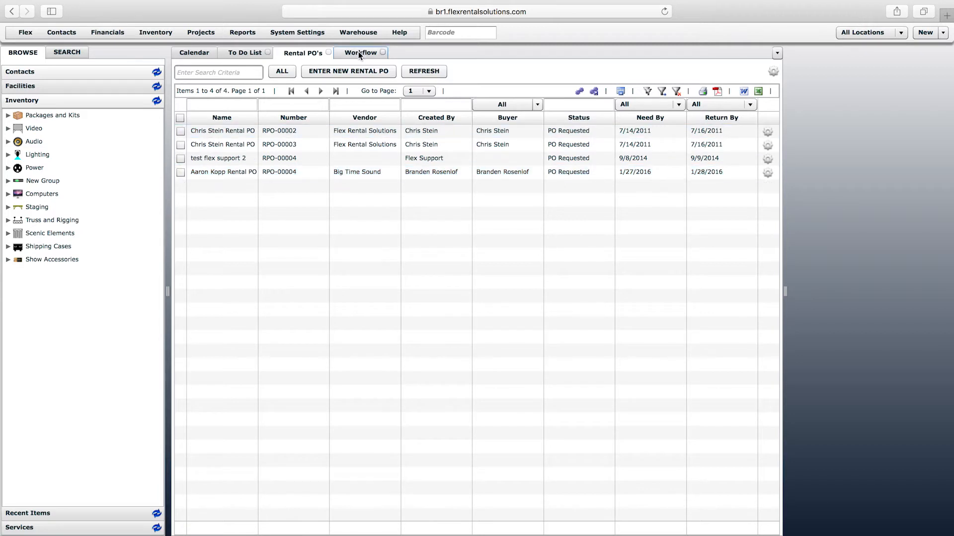
left_click(304, 33)
left_click(314, 154)
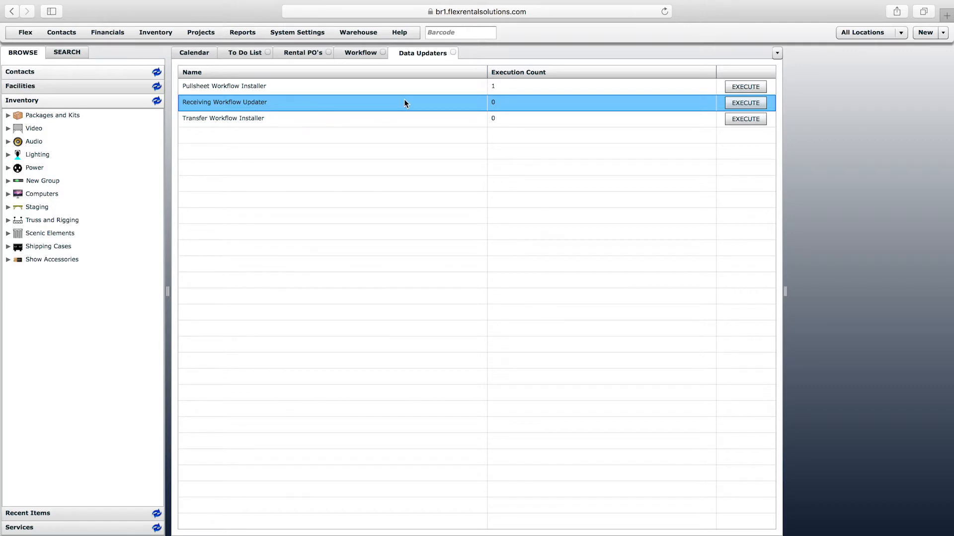
- Open the Rental PO project element definition and check which workflow is assigned in its identity and exposure settings
left_click(208, 35)
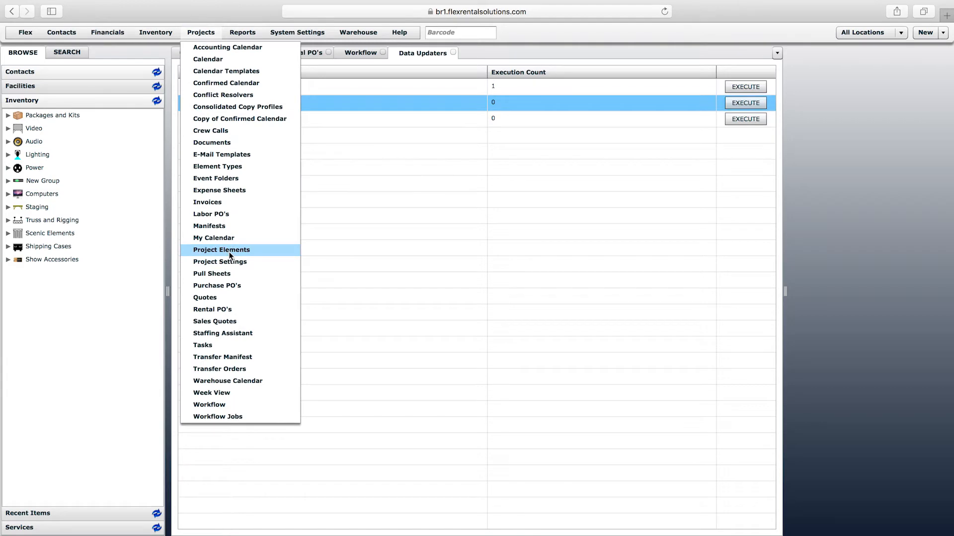
left_click(221, 250)
left_click(212, 269)
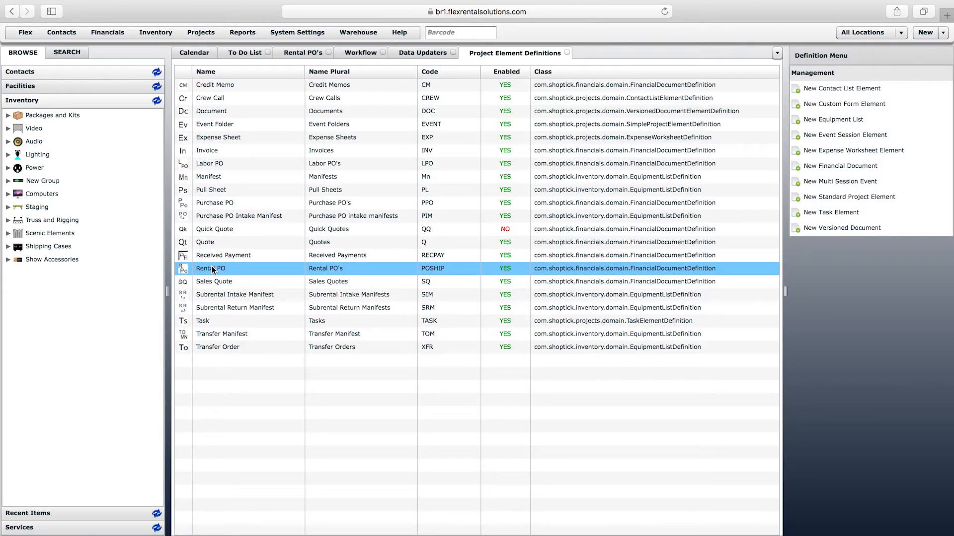
double_click(212, 270)
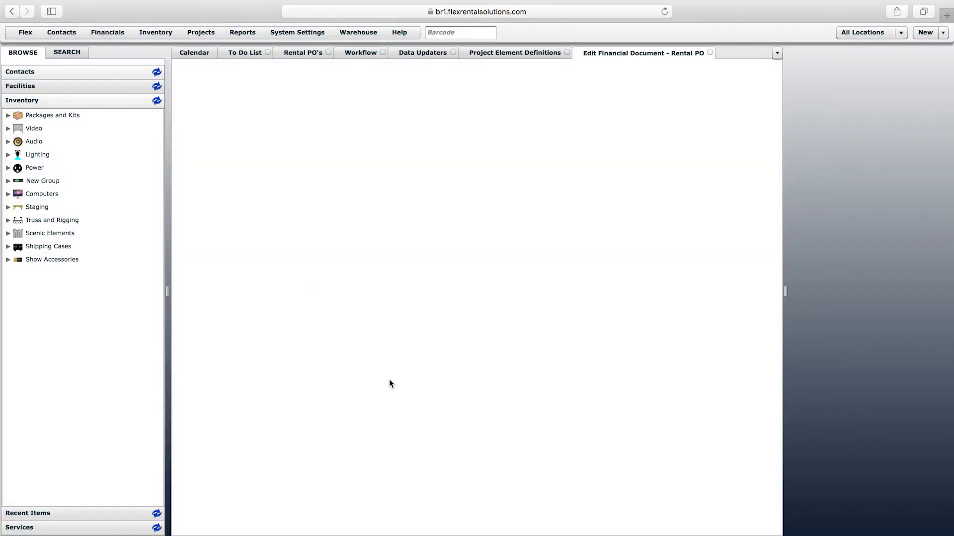
left_click_drag(776, 291, 776, 411)
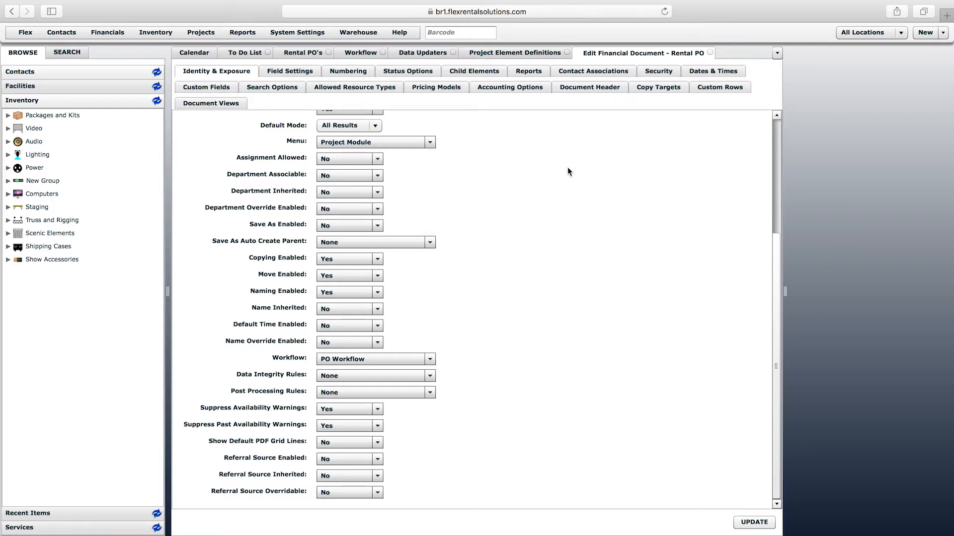
- Inspect the Shipping & Receiving settings of the Subrental Intake Manifest definition, and close all project element definitions
left_click(531, 55)
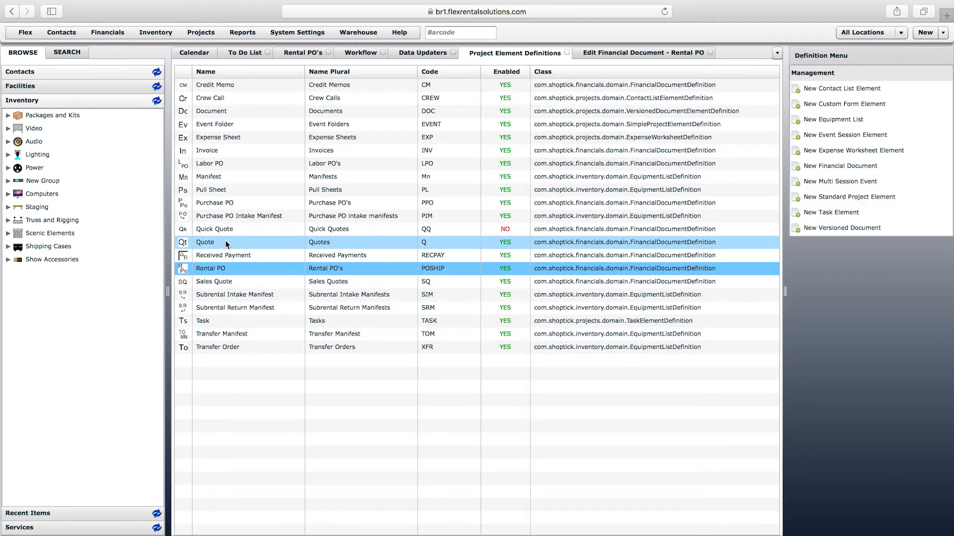
left_click(216, 218)
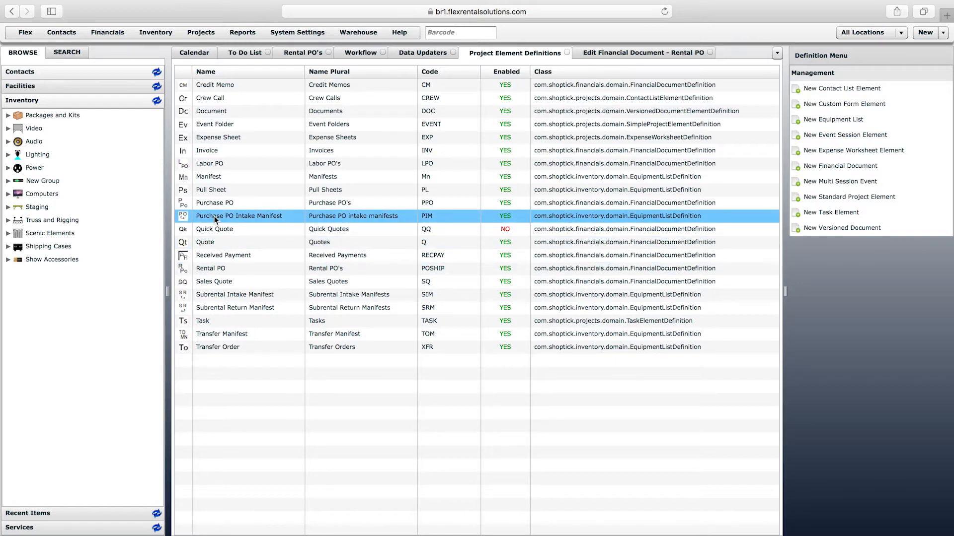
left_click(234, 297)
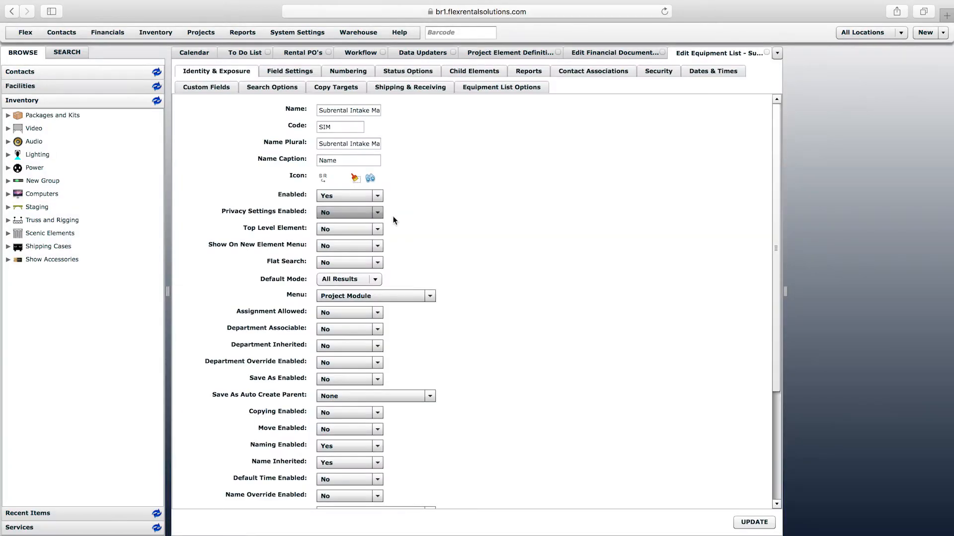
left_click(408, 90)
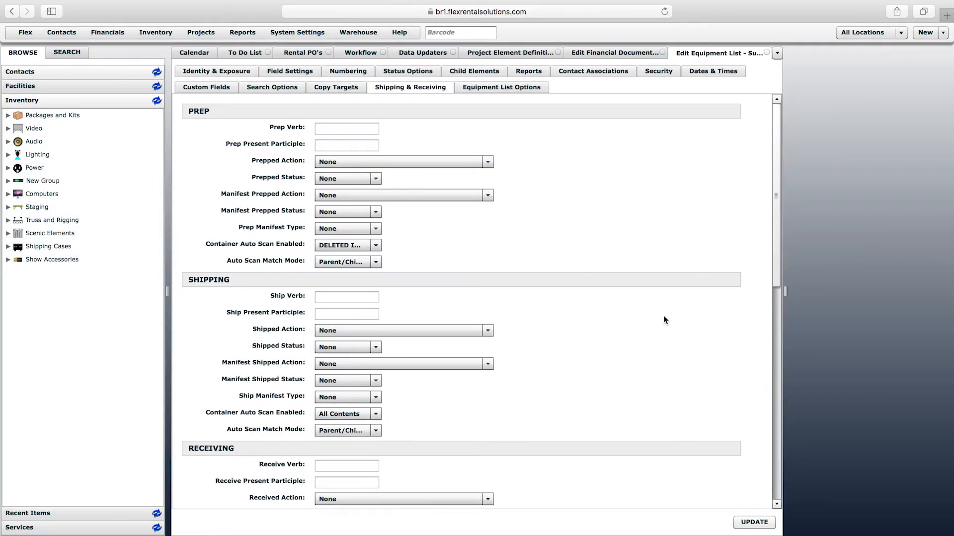
left_click_drag(777, 257, 778, 219)
left_click(646, 146)
left_click(767, 52)
left_click(709, 53)
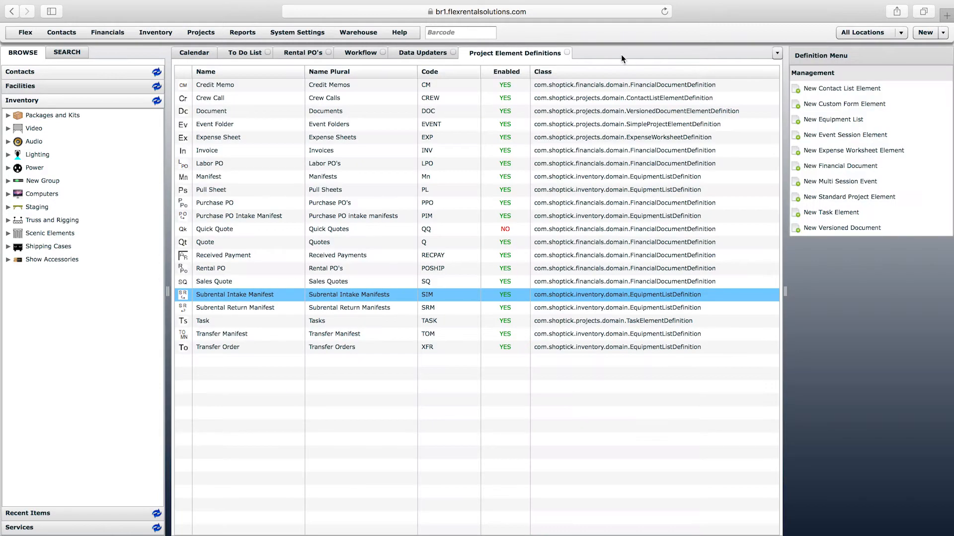
left_click(566, 53)
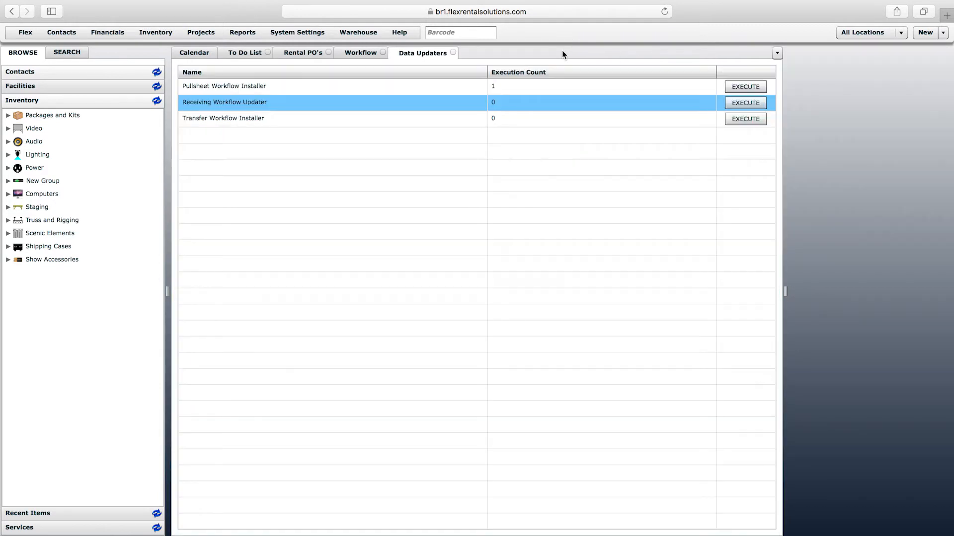
- Execute the Receiving Workflow Updater and confirm its execution
left_click(747, 103)
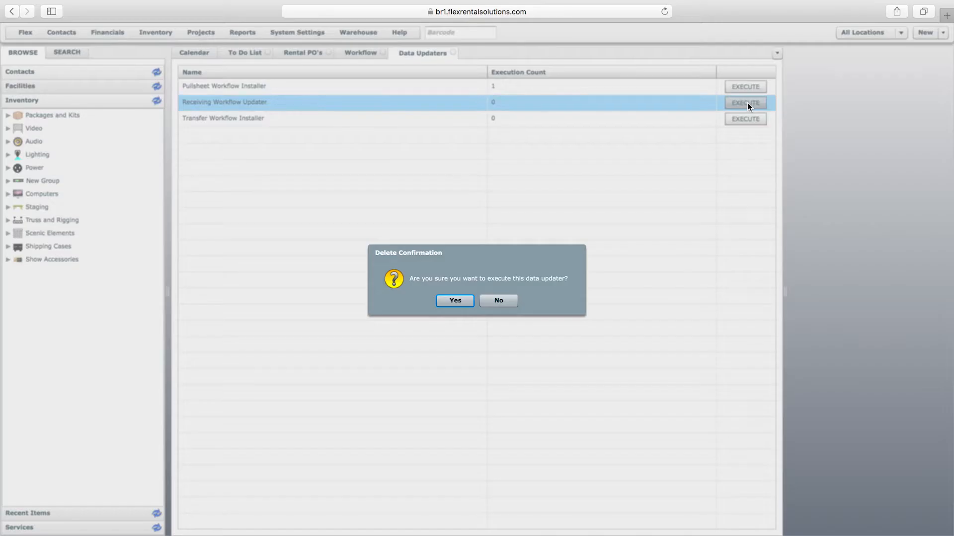
left_click(455, 301)
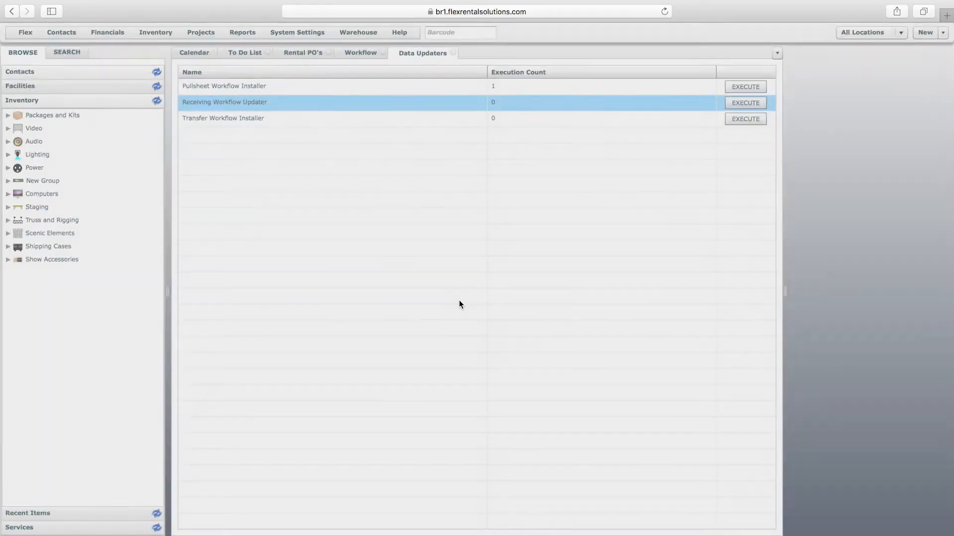
left_click(478, 300)
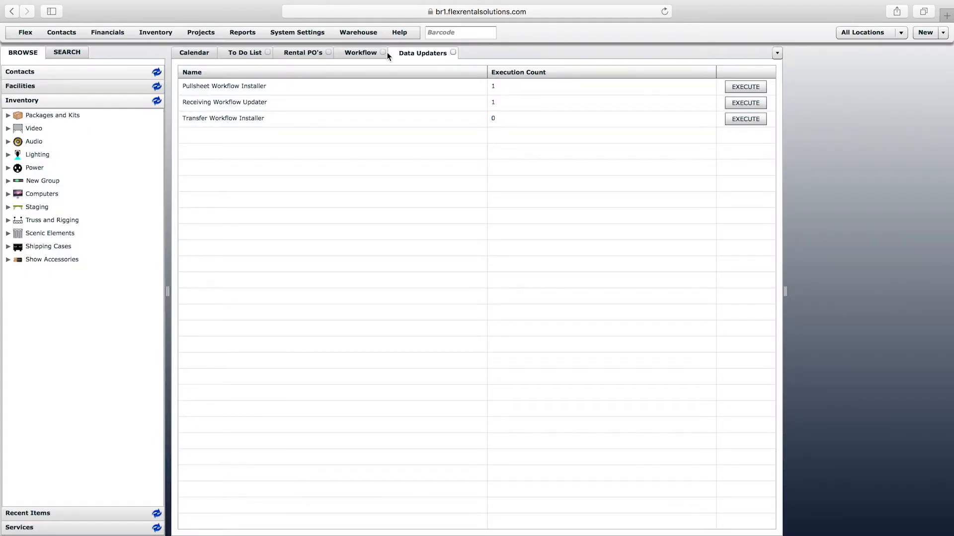
- Reopen the Rental PO project element definition and check its workflow assignment in the identity and exposure settings
left_click(192, 36)
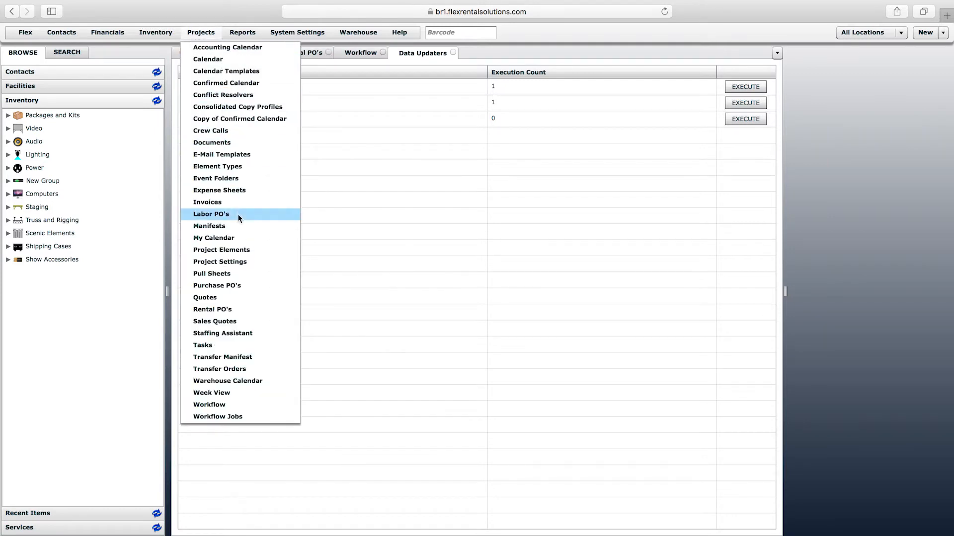
left_click(233, 249)
left_click(220, 269)
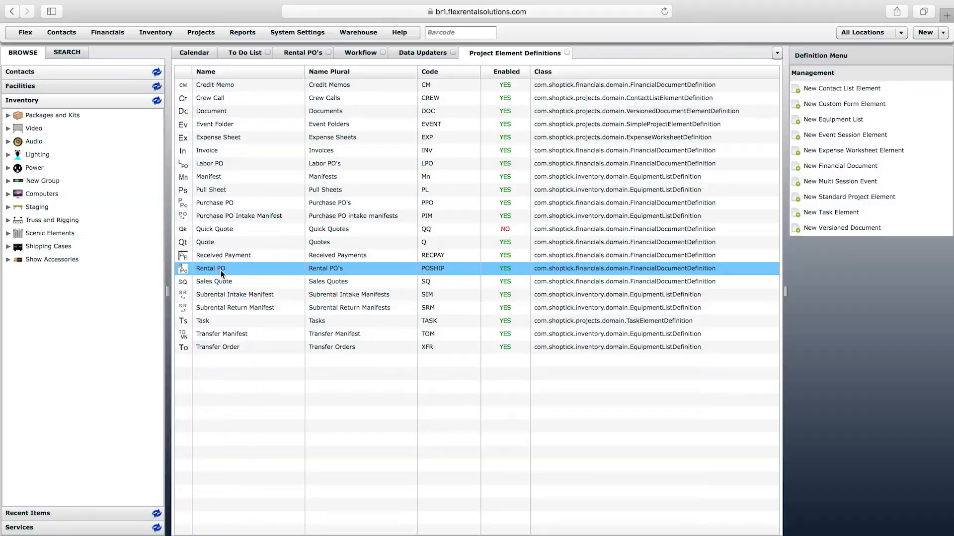
double_click(221, 270)
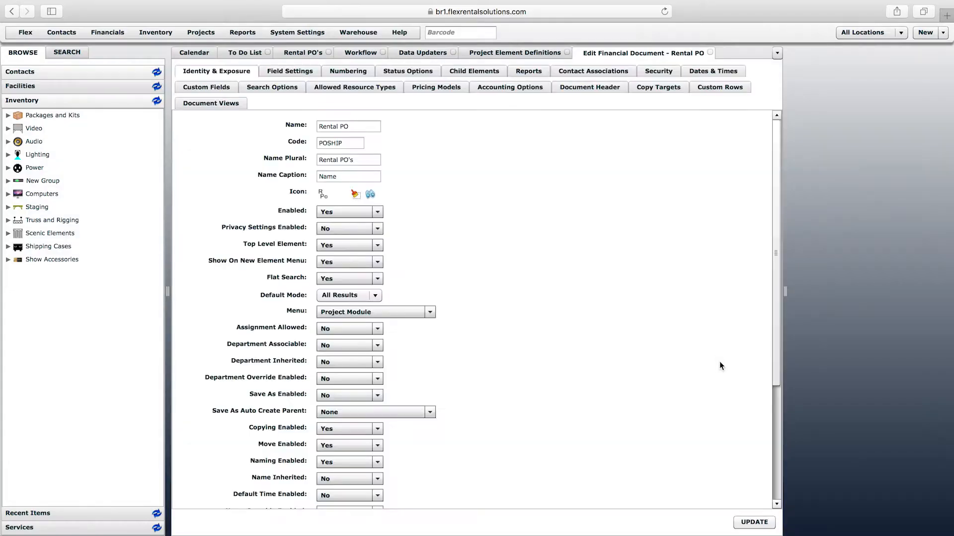
left_click(778, 479)
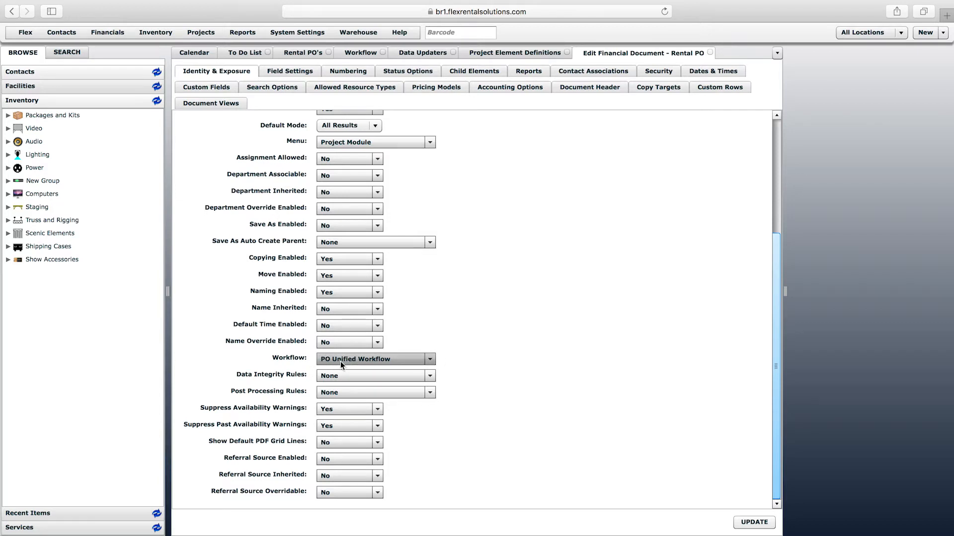
- Open the PO Unified Workflow from the workflow list, review its states and actions, and close it
left_click(370, 55)
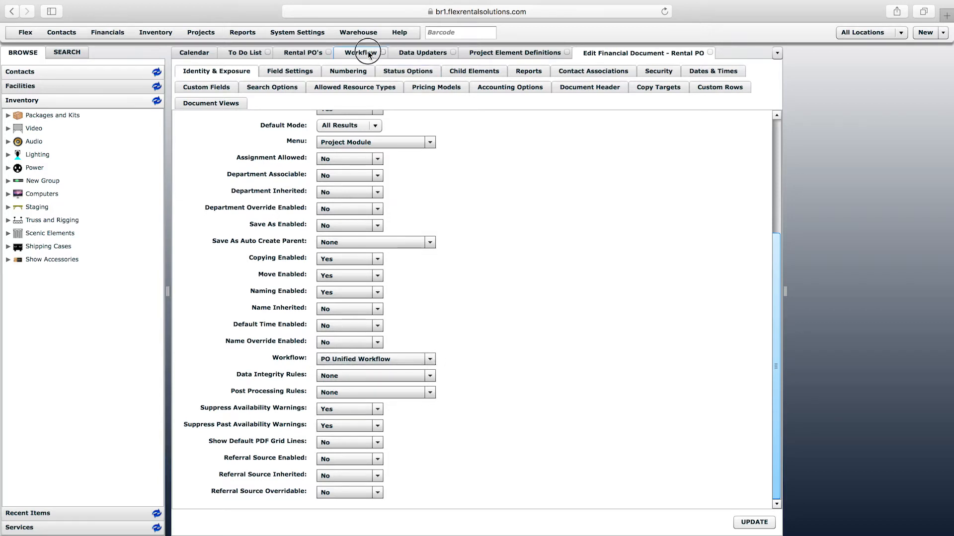
right_click(359, 49)
left_click(385, 80)
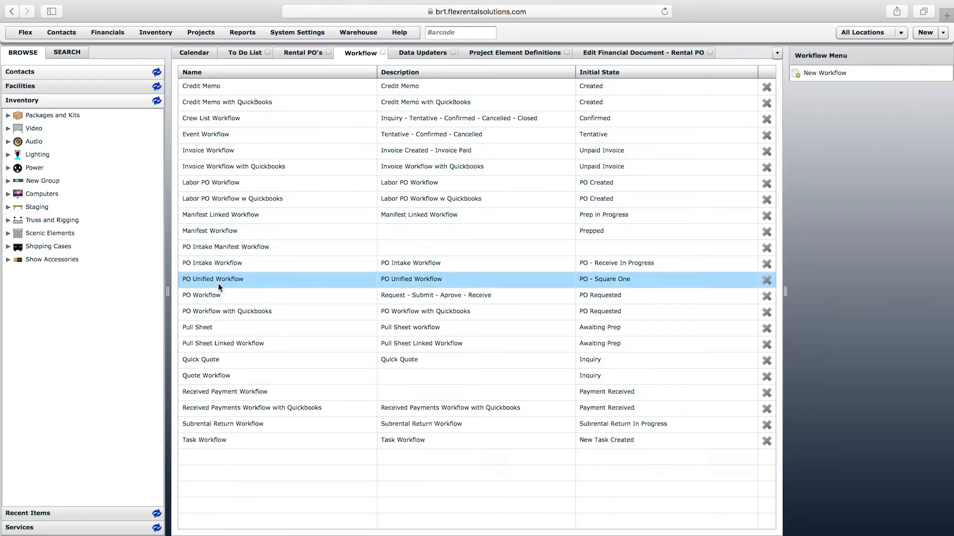
left_click(219, 281)
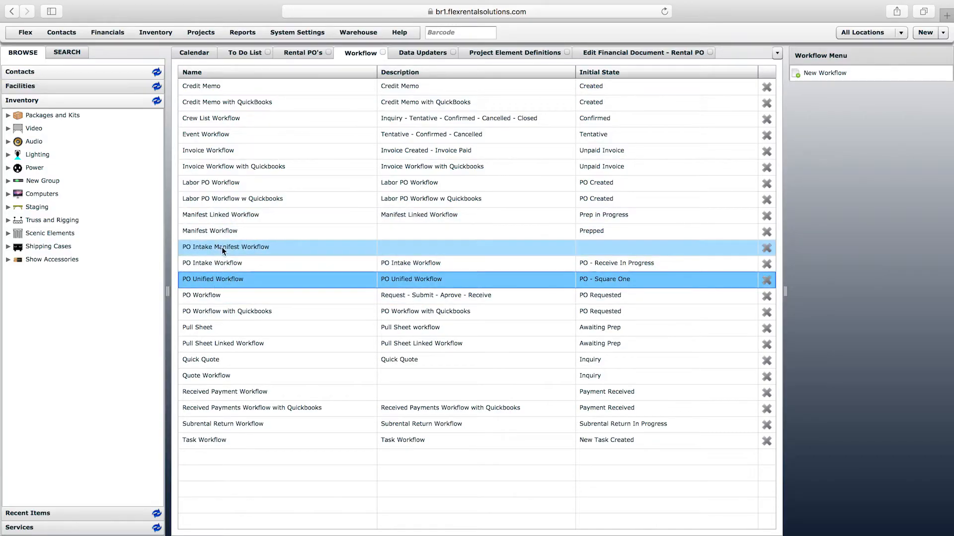
double_click(216, 281)
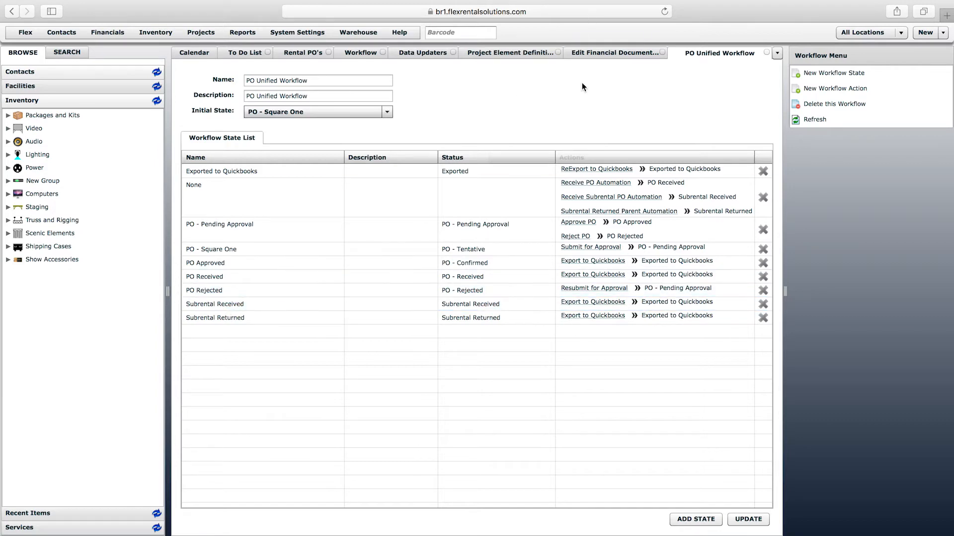
left_click(767, 52)
- Close the Rental PO definition, project element definitions, data updaters, workflow and rental PO pages, and return to the calendar
left_click(710, 53)
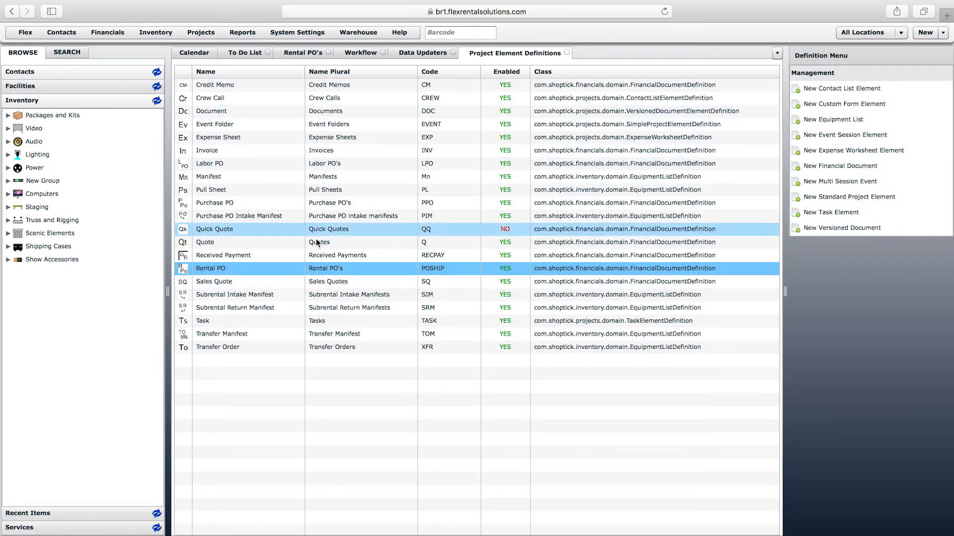
left_click(222, 272)
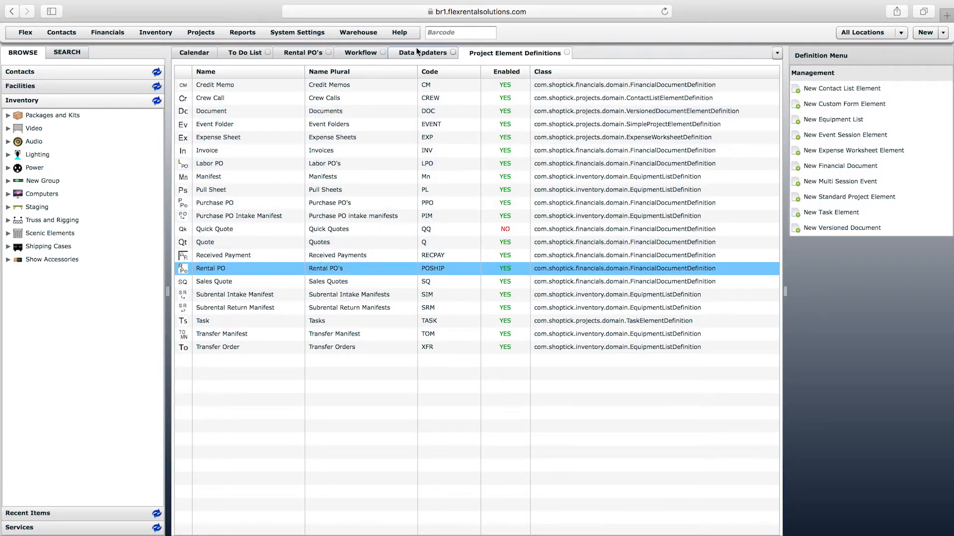
left_click(567, 53)
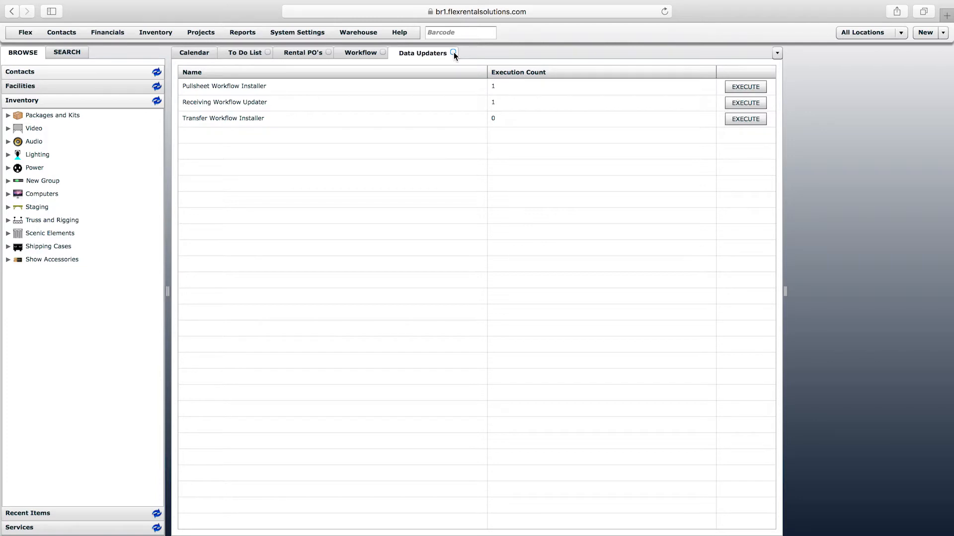
left_click(454, 52)
left_click(383, 52)
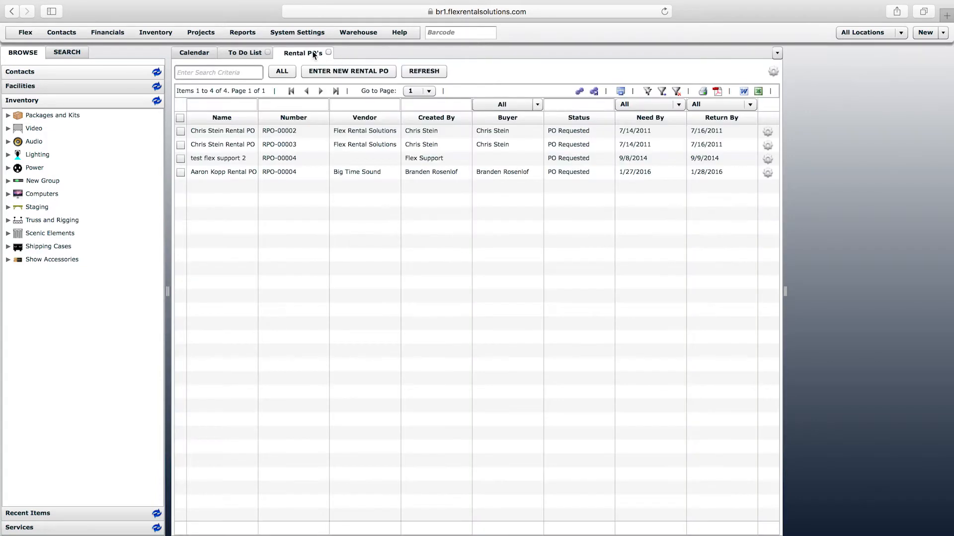
left_click(328, 52)
left_click(211, 56)
left_click(306, 75)
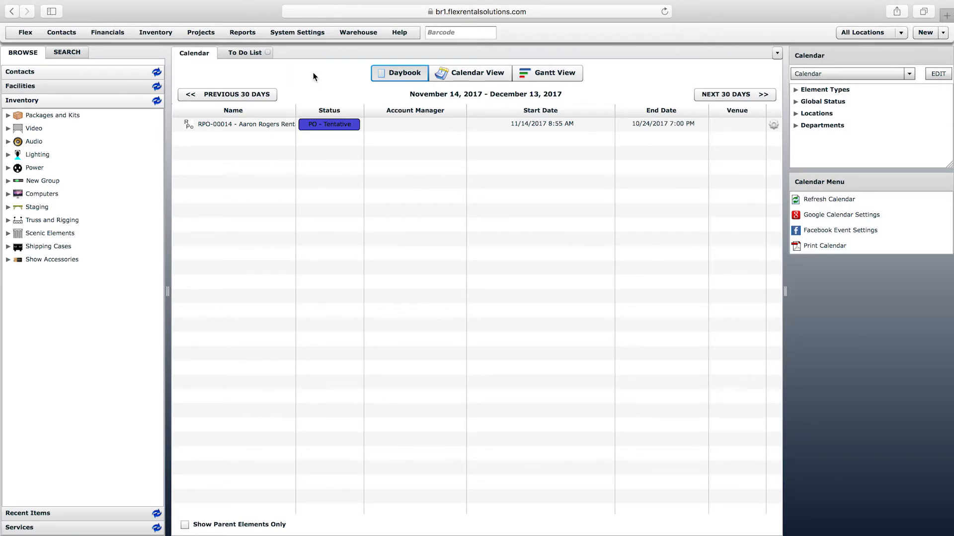
- Create a quote named "Webinar - Nov 2017" with ship date 11/15/2017 and return date 11/17/2017
left_click(942, 33)
left_click(844, 221)
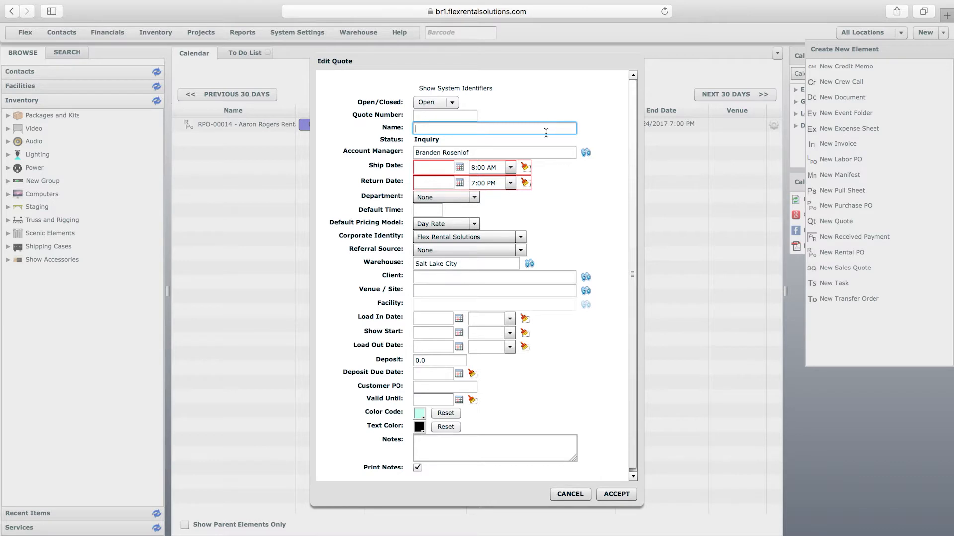
type("Webinar - Nov 2017")
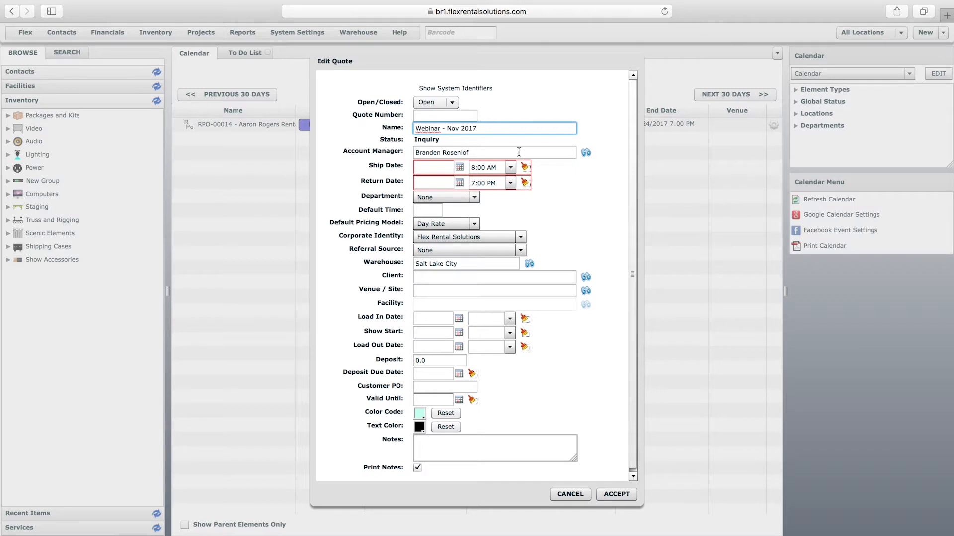
left_click(459, 167)
left_click(512, 226)
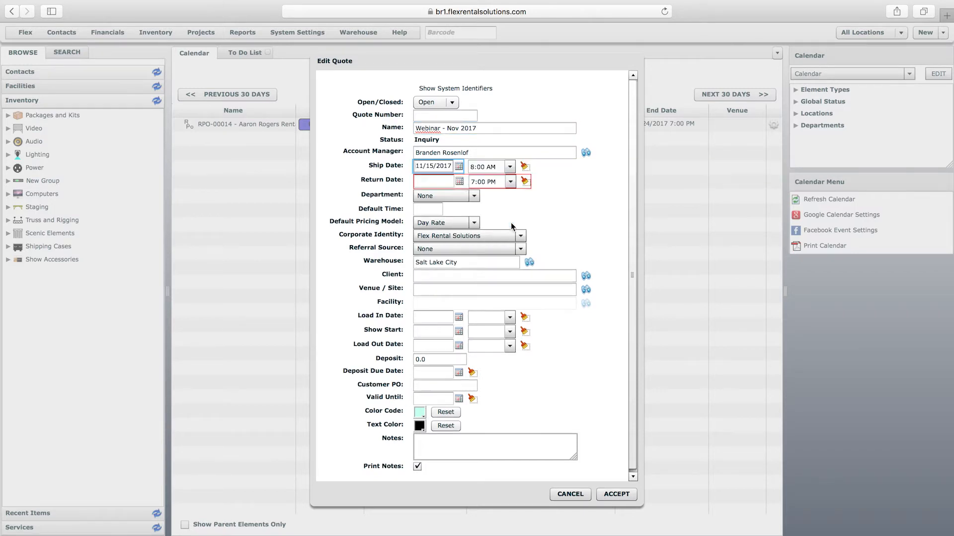
left_click(458, 182)
left_click(540, 237)
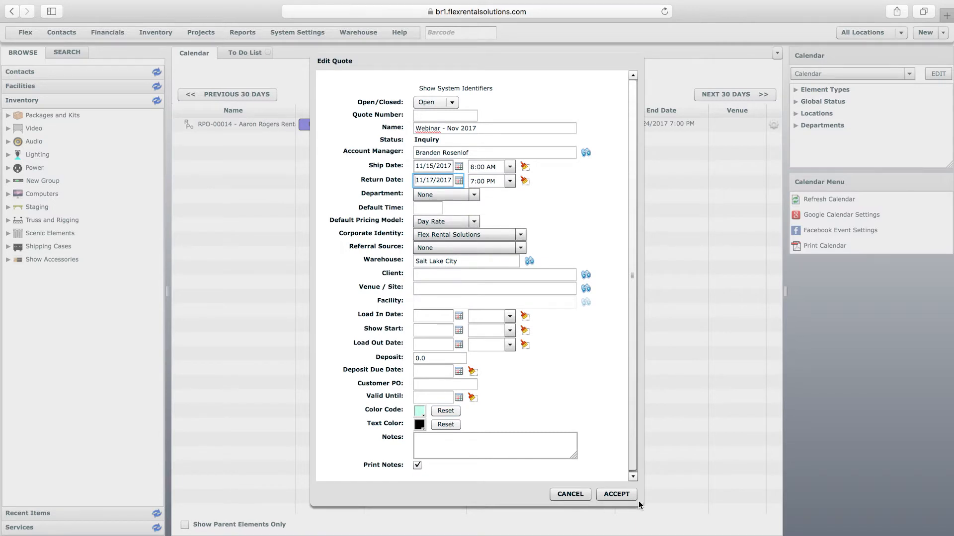
left_click(621, 493)
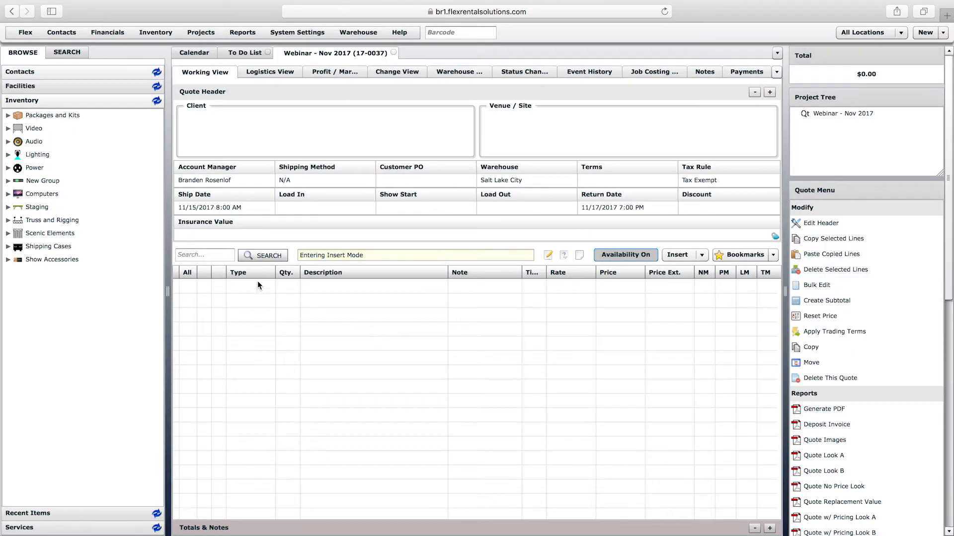
- Switch the quote to auto sort mode and add 12 JBL EON-15 powered speakers, declining the suggested items
left_click(695, 255)
left_click(686, 268)
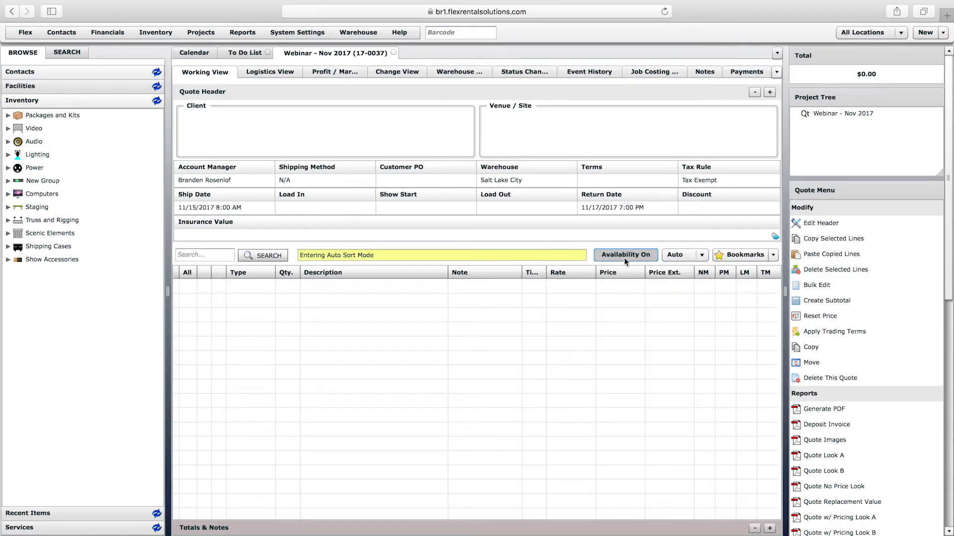
left_click(8, 142)
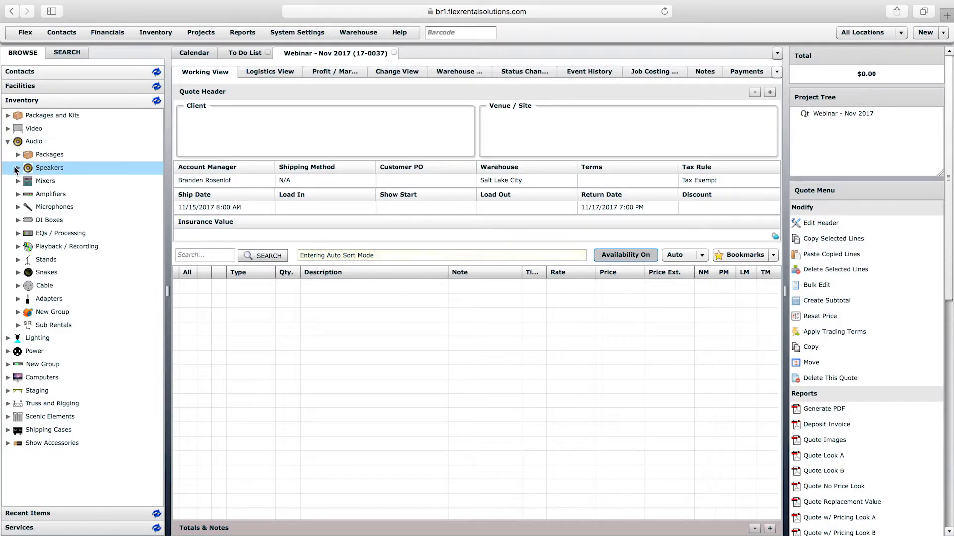
left_click(16, 166)
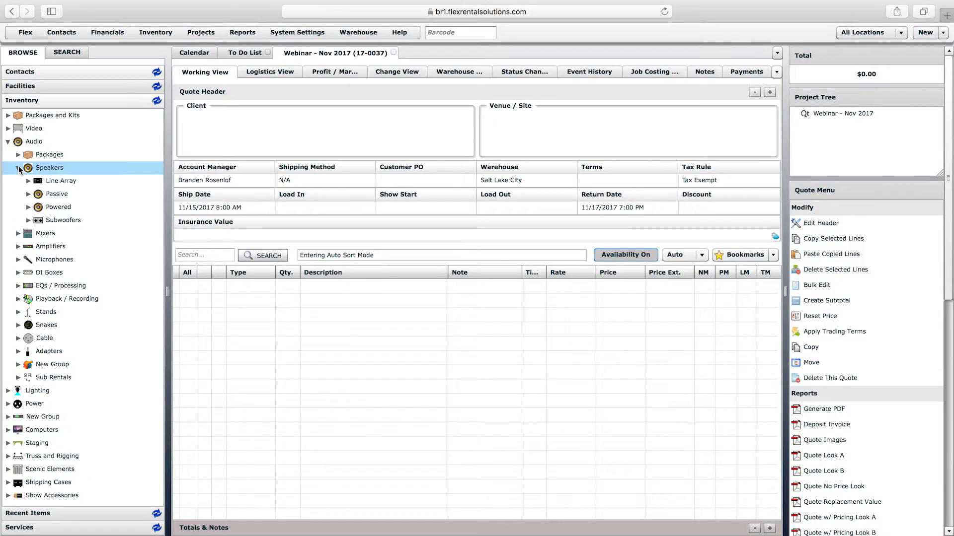
left_click(28, 207)
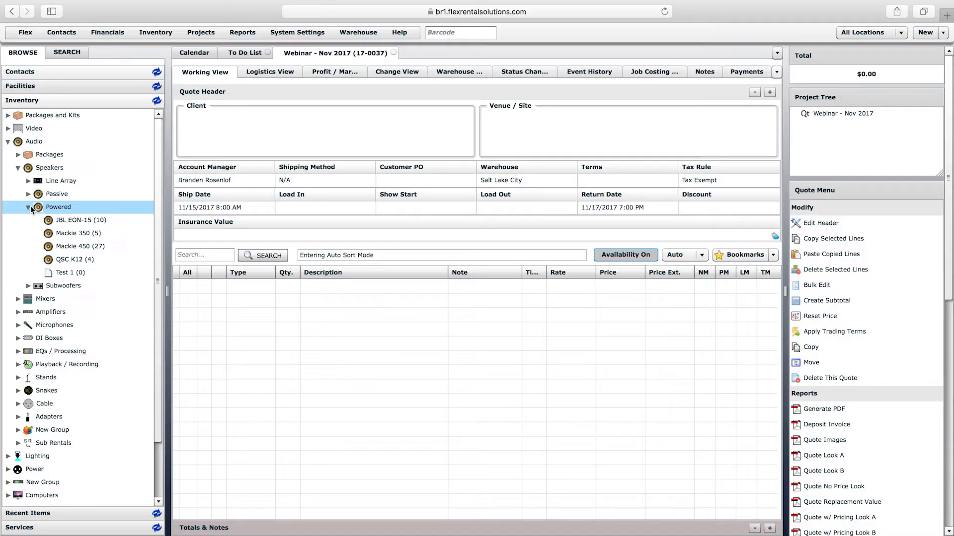
left_click_drag(65, 220, 326, 332)
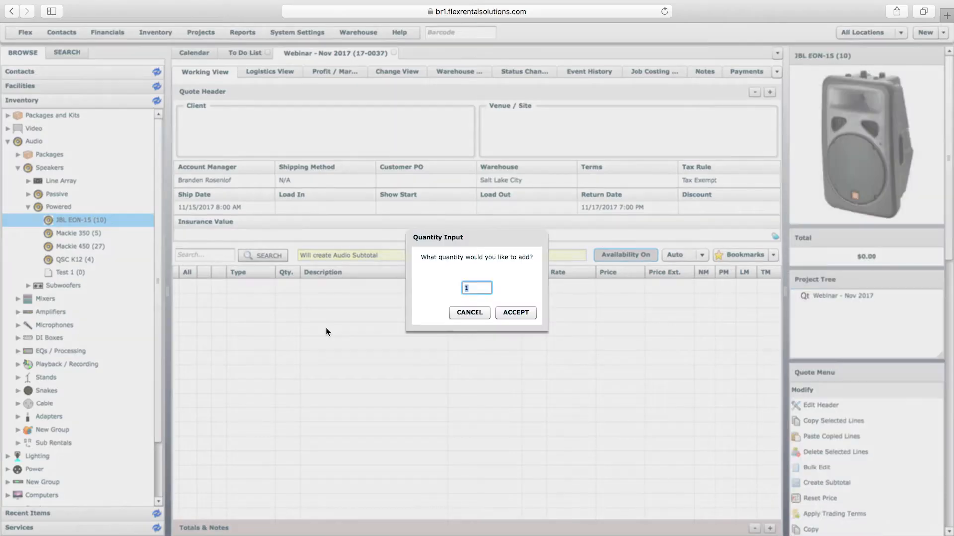
type("12")
key("Return")
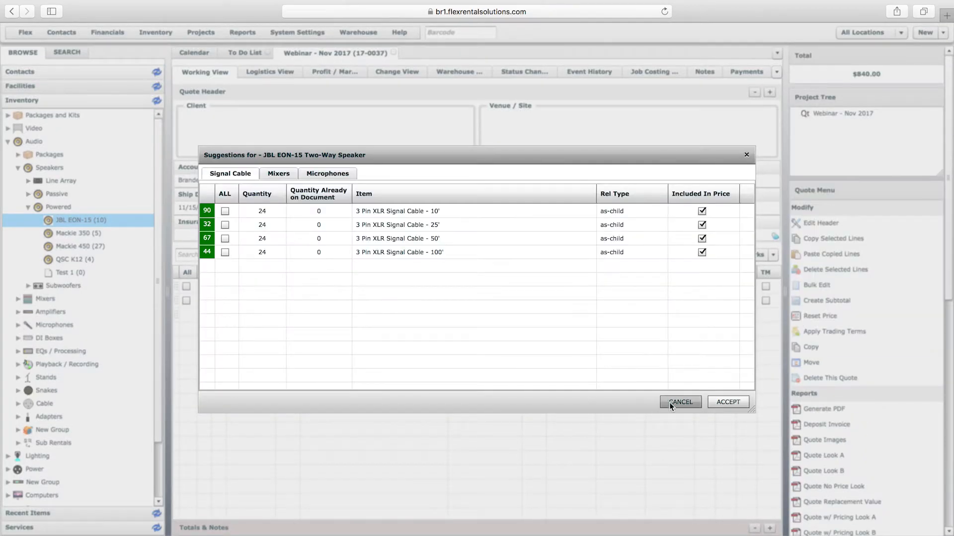
left_click(674, 401)
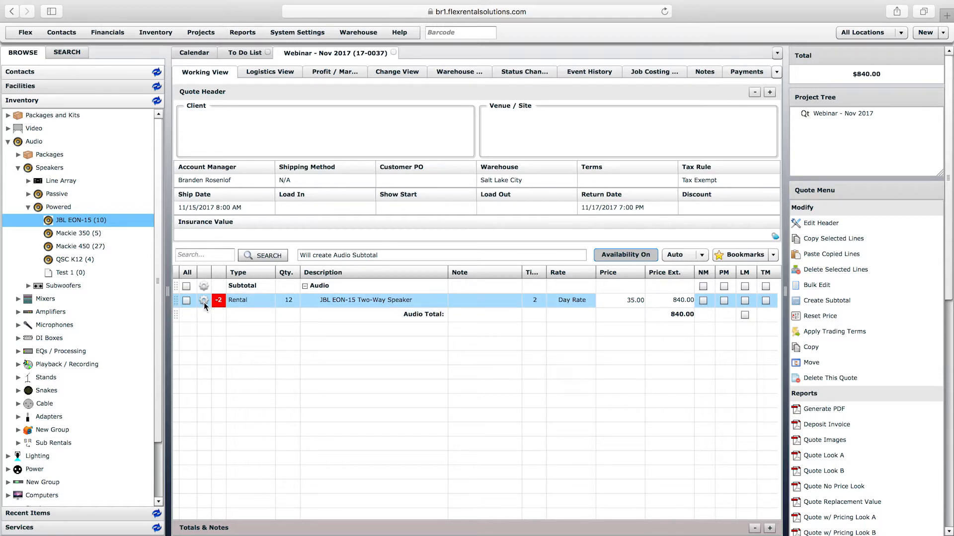
- Check the availability conflict on the quote's JBL EON-15 line, review its subrent vendor options, and close the conflict details
left_click(204, 303)
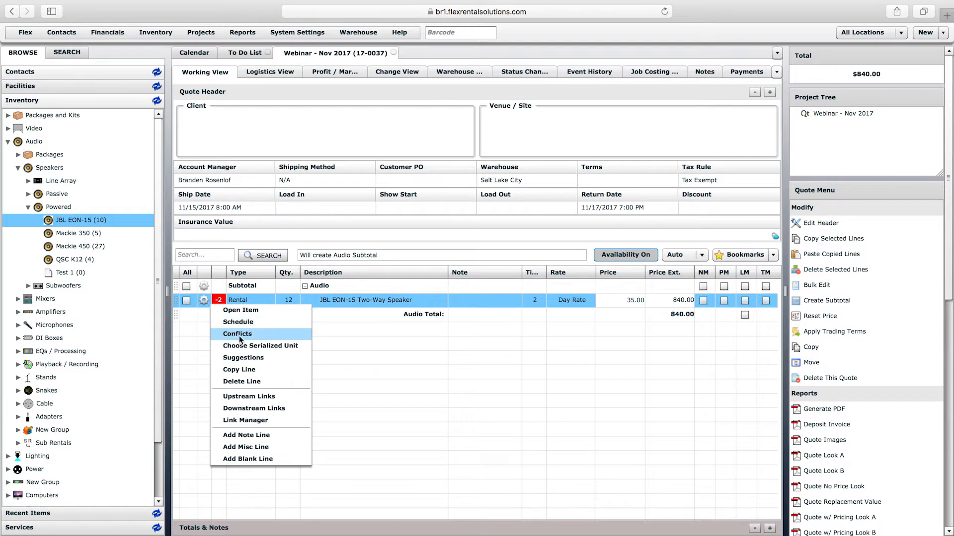
left_click(188, 331)
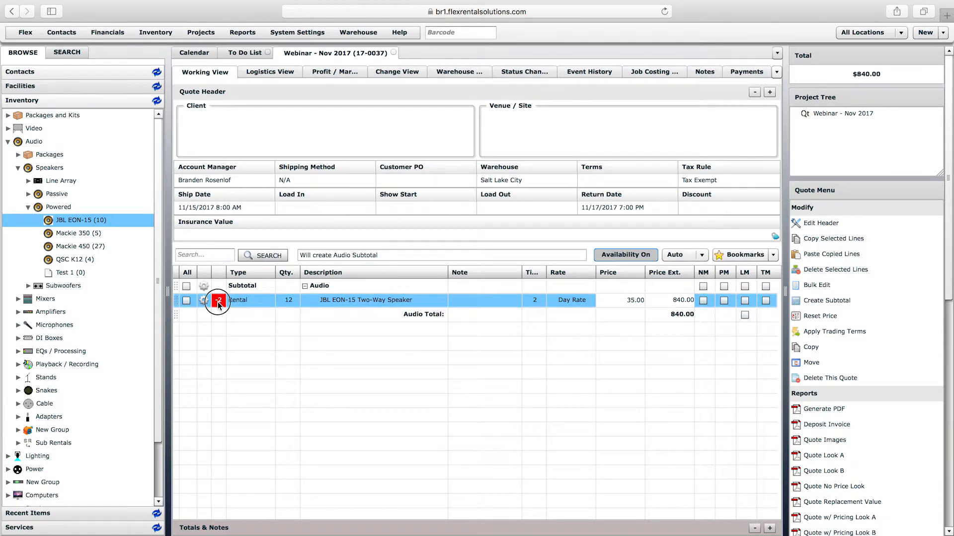
left_click(218, 300)
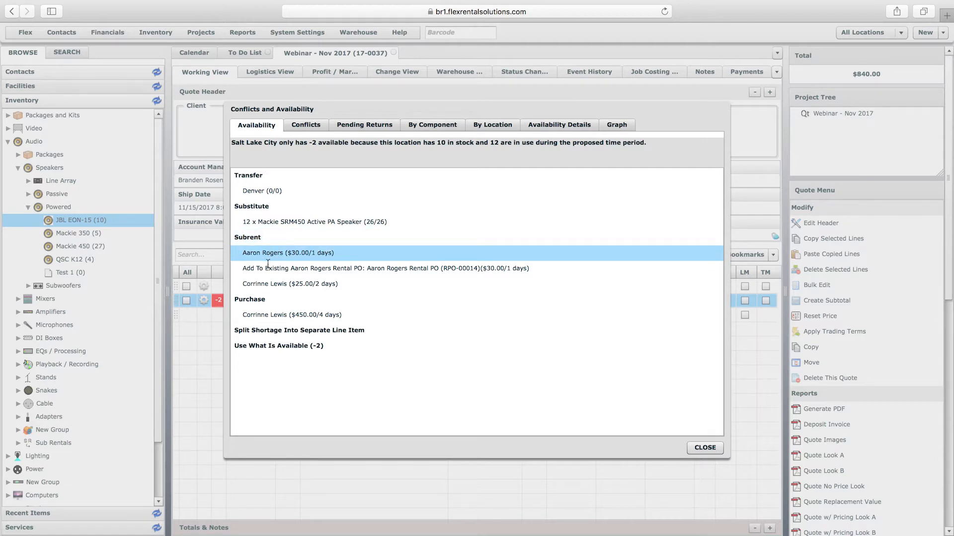
left_click(254, 238)
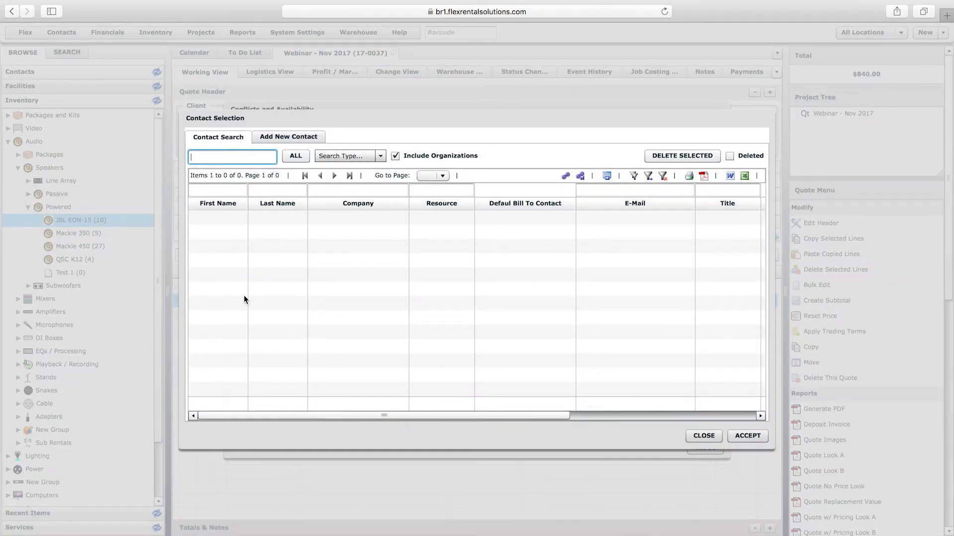
left_click(705, 437)
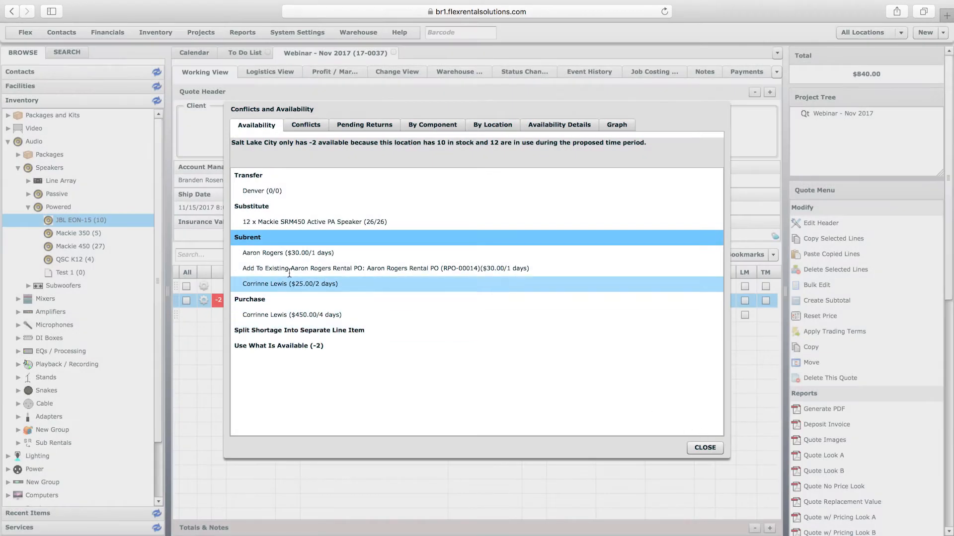
left_click(260, 254)
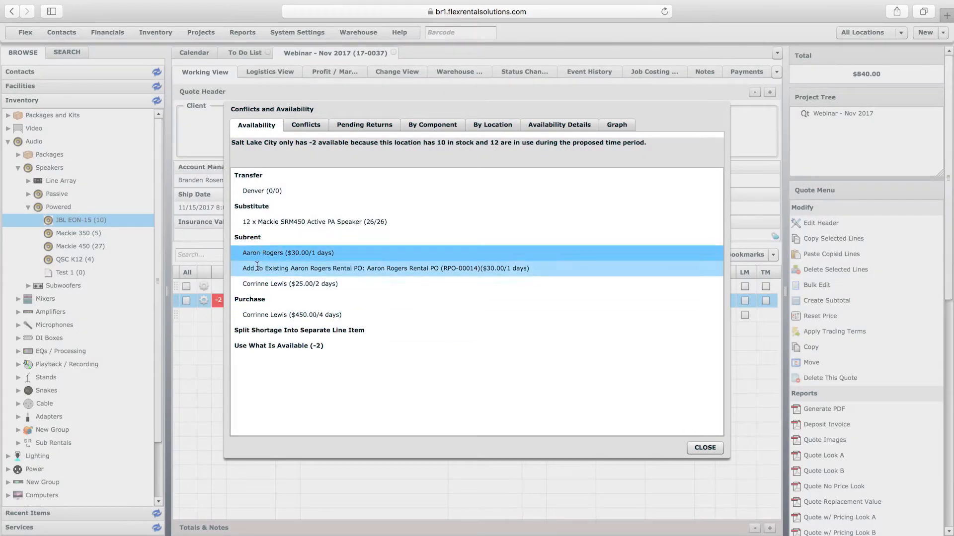
left_click(267, 284)
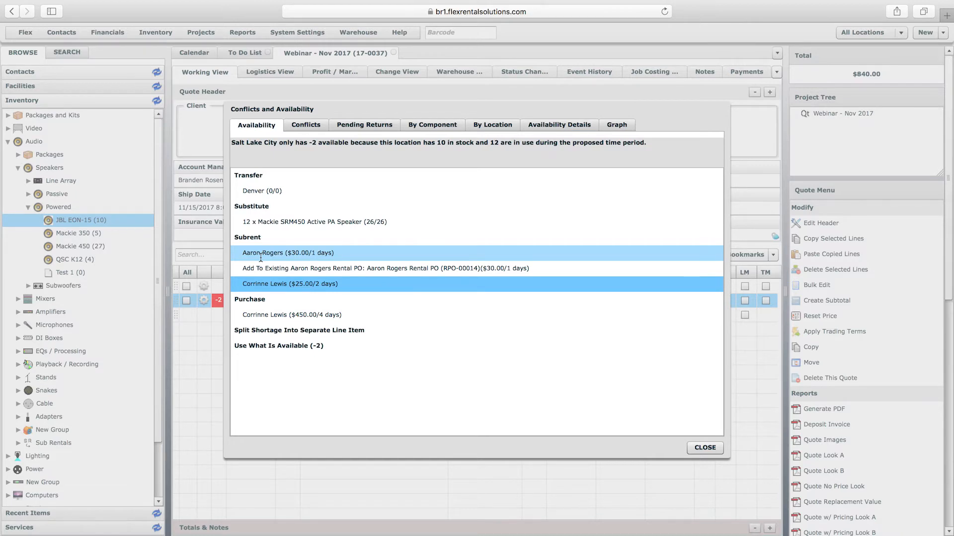
left_click(705, 448)
- Open the JBL EON-15 inventory item and review its purchase and subrental supplier preferences
double_click(65, 222)
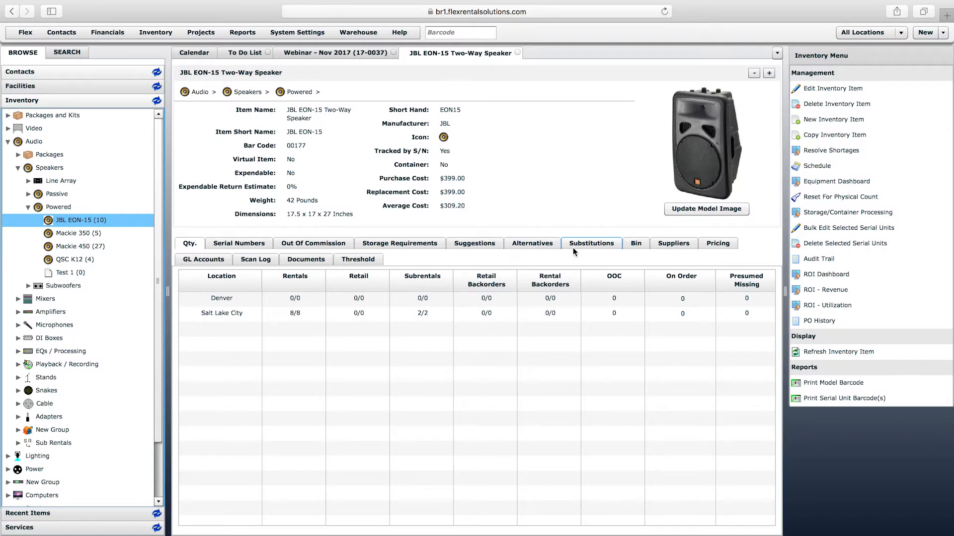
left_click(655, 246)
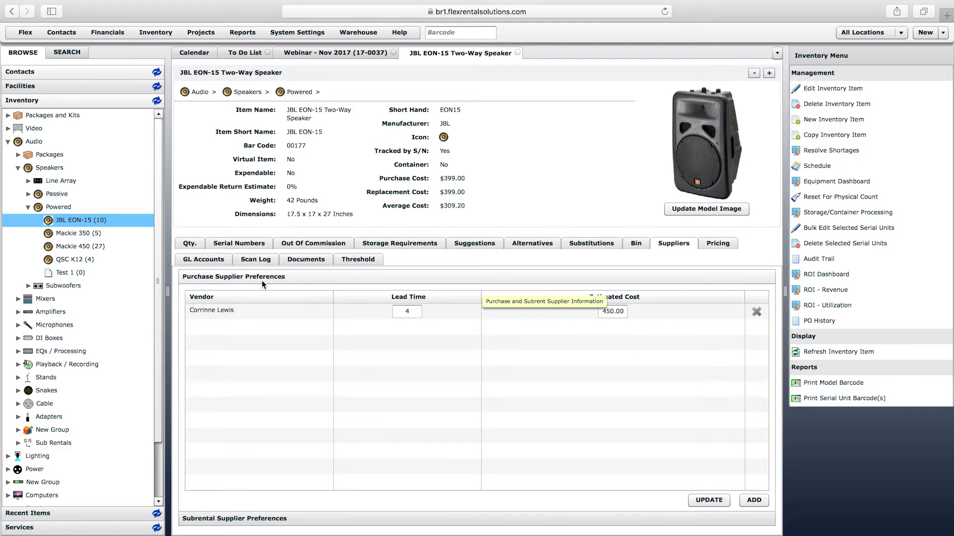
left_click(222, 313)
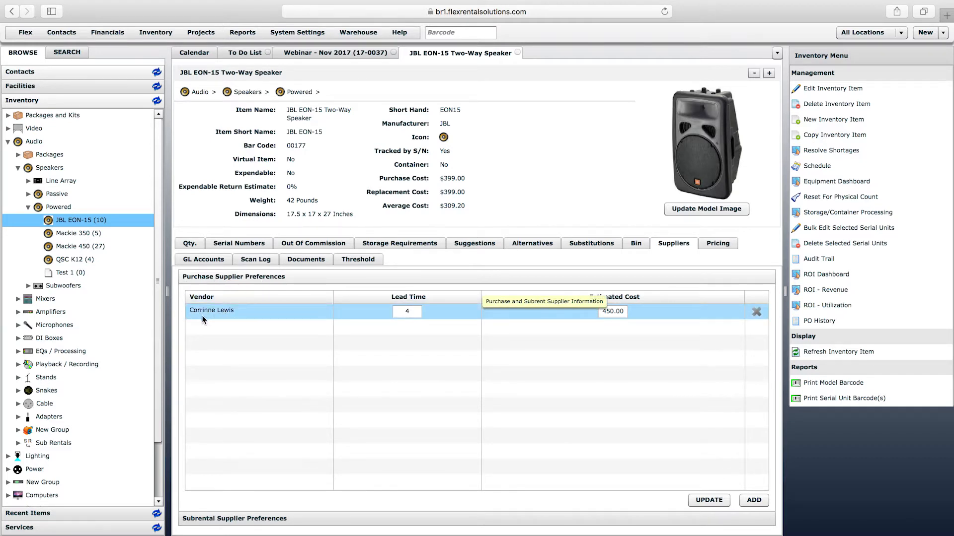
left_click(231, 525)
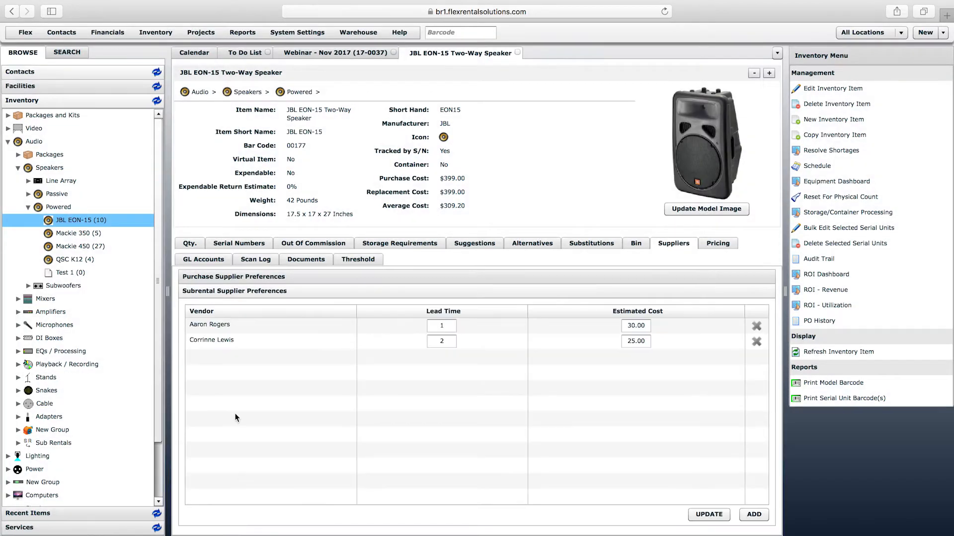
- Add another contact as a subrental vendor for the speaker with lead time 1 and estimated cost 35.00, and save the supplier preferences
left_click(754, 515)
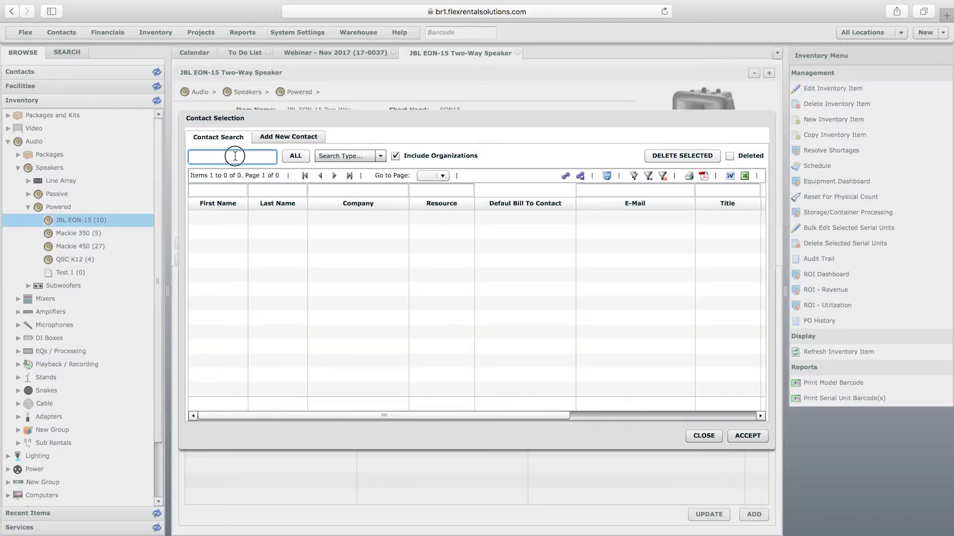
type("chris")
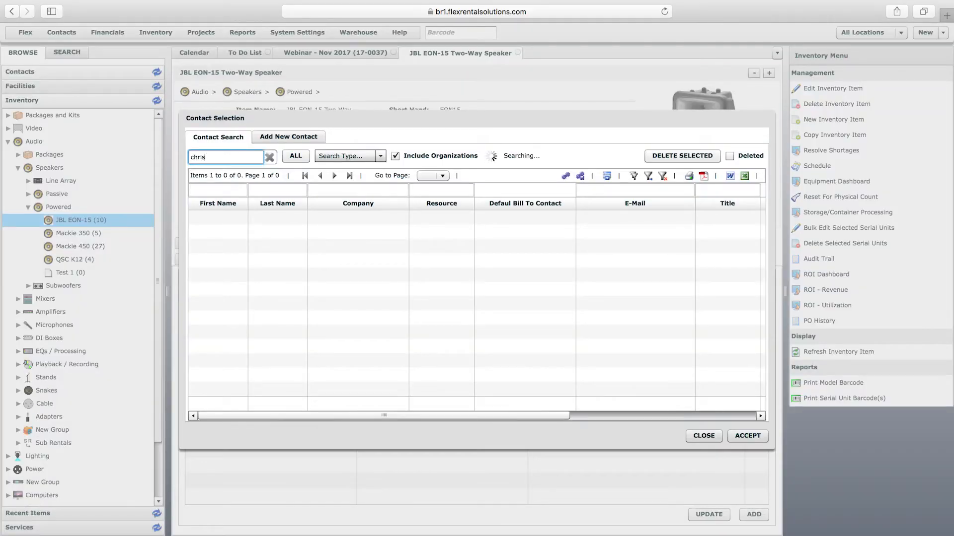
left_click(217, 219)
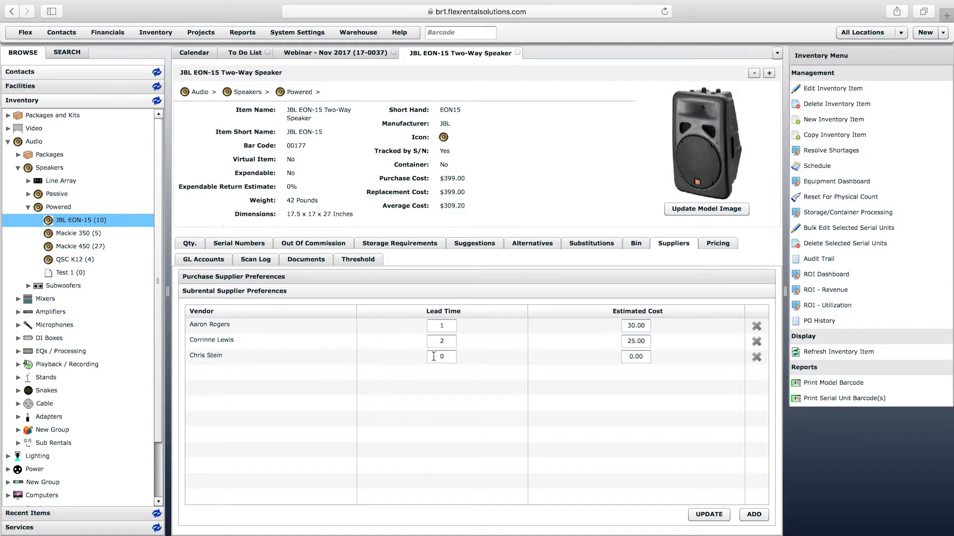
left_click(438, 357)
type("1")
left_click(630, 357)
left_click_drag(632, 357, 629, 357)
type("35")
left_click(648, 419)
left_click(703, 516)
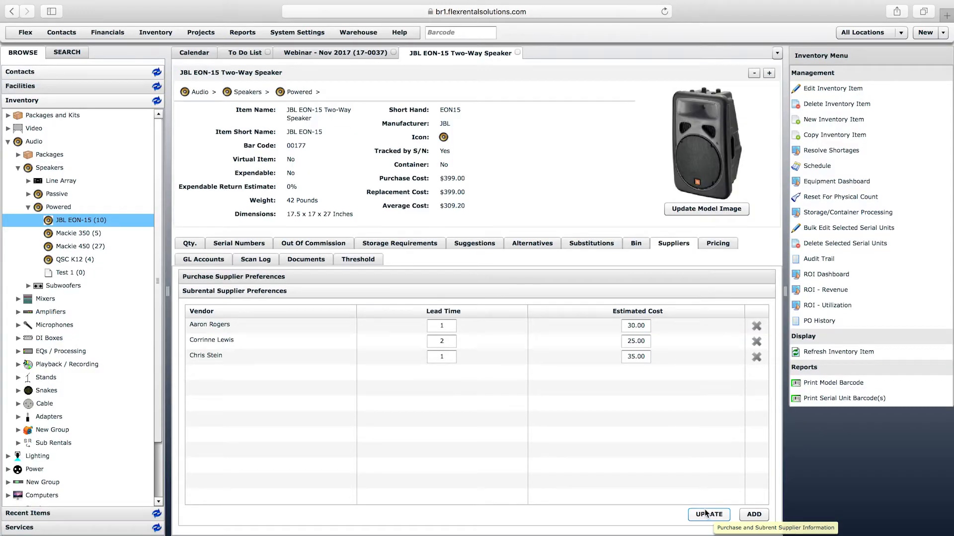
- Return to the Webinar - Nov 2017 quote and resolve the speaker shortage by subrenting from the vendor offering $25.00 with 2 days' lead time
left_click(349, 54)
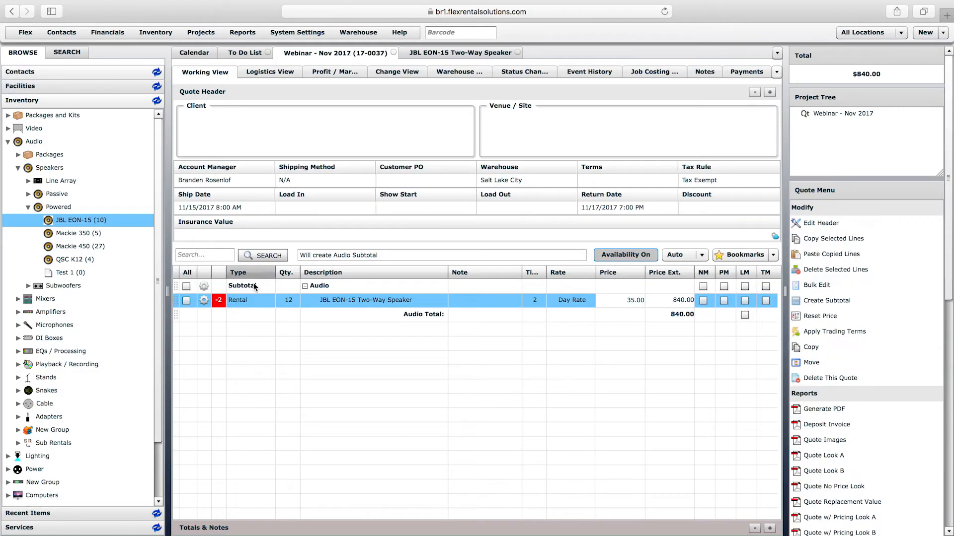
left_click(220, 301)
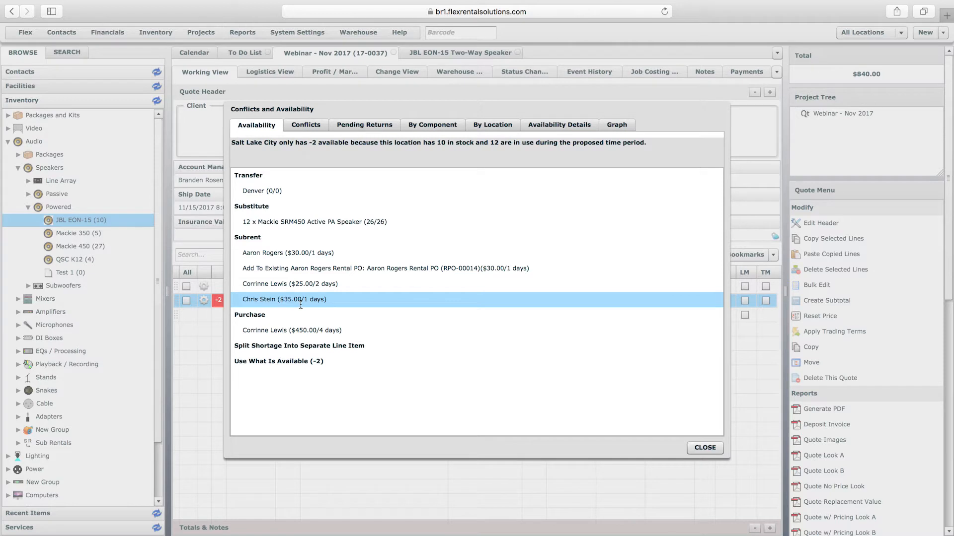
left_click(255, 285)
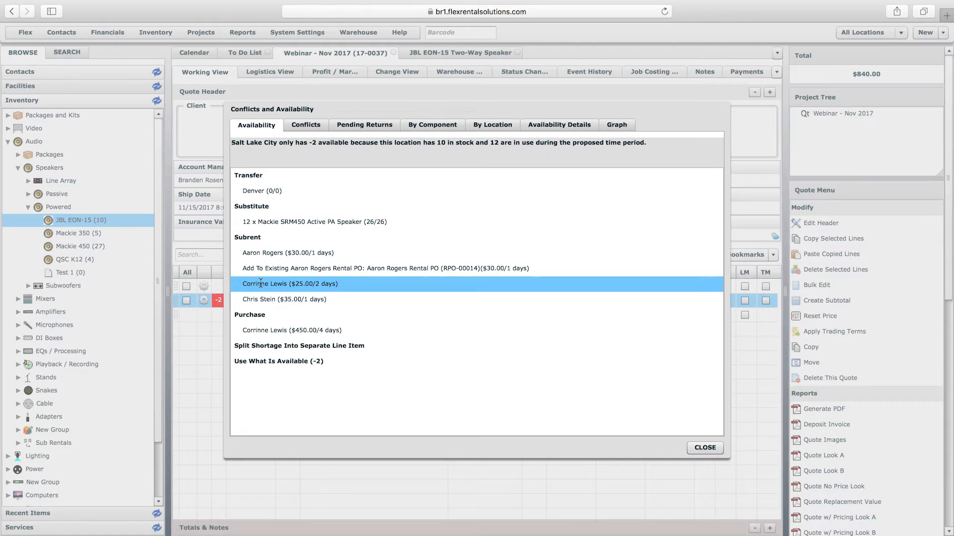
double_click(272, 284)
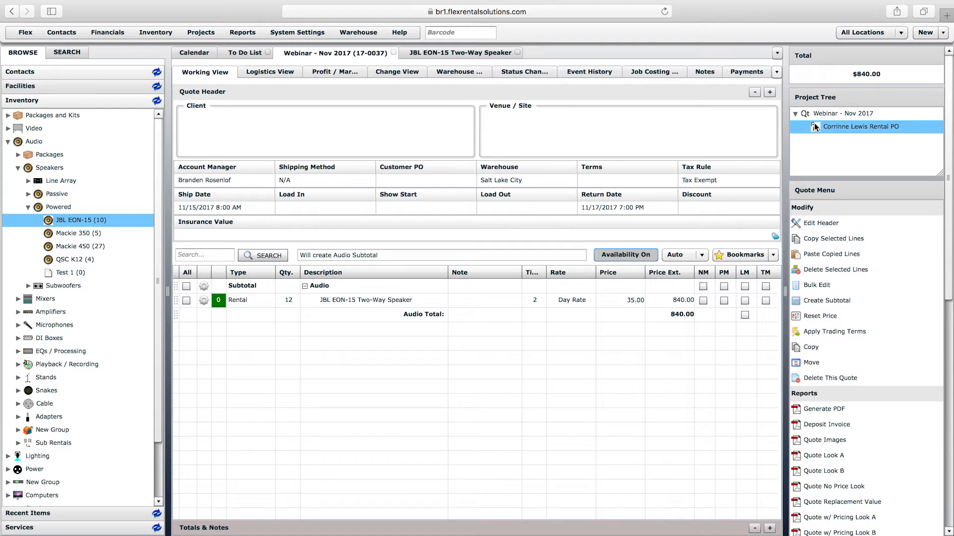
- Open the rental PO under the quote, review its vendor details, and set the JBL EON-15 subrental line's cost to 20.00
double_click(842, 126)
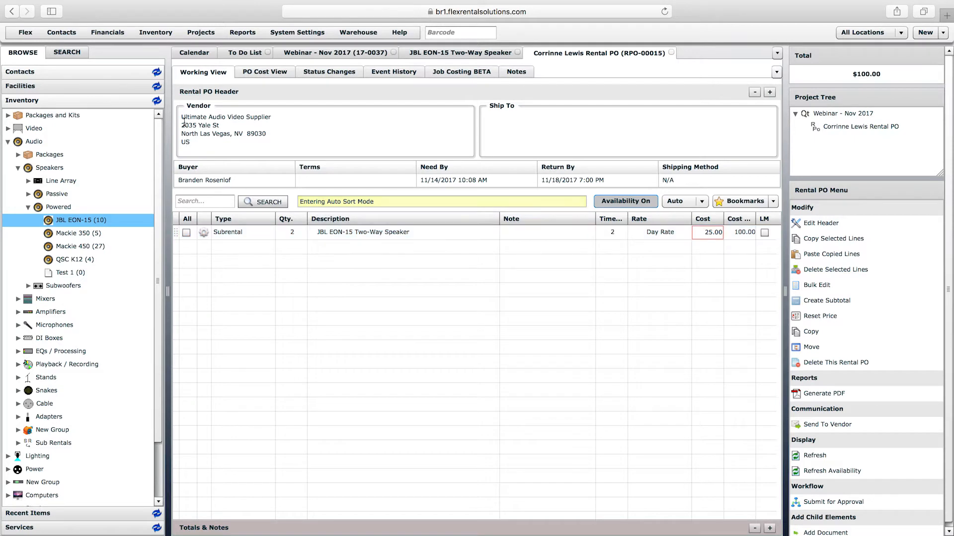
left_click_drag(181, 117, 234, 149)
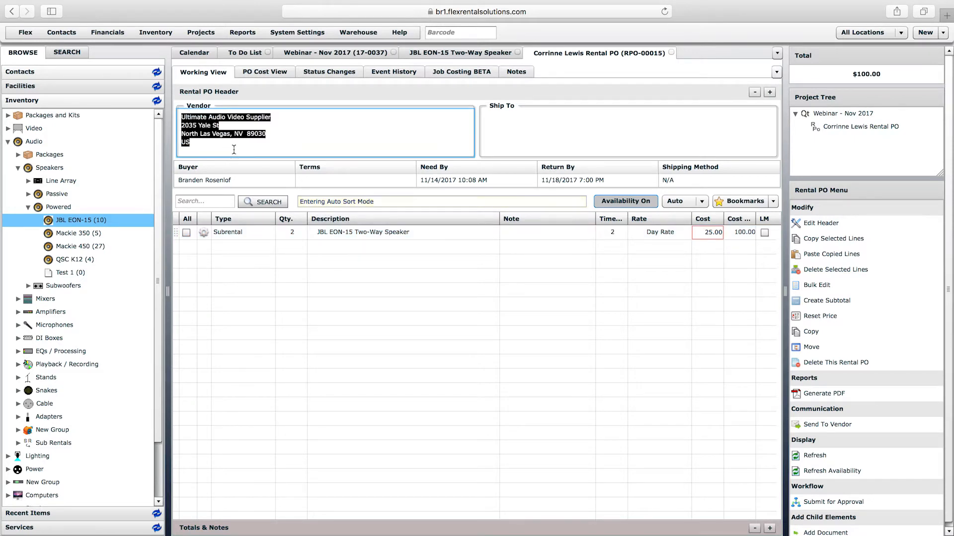
left_click(314, 235)
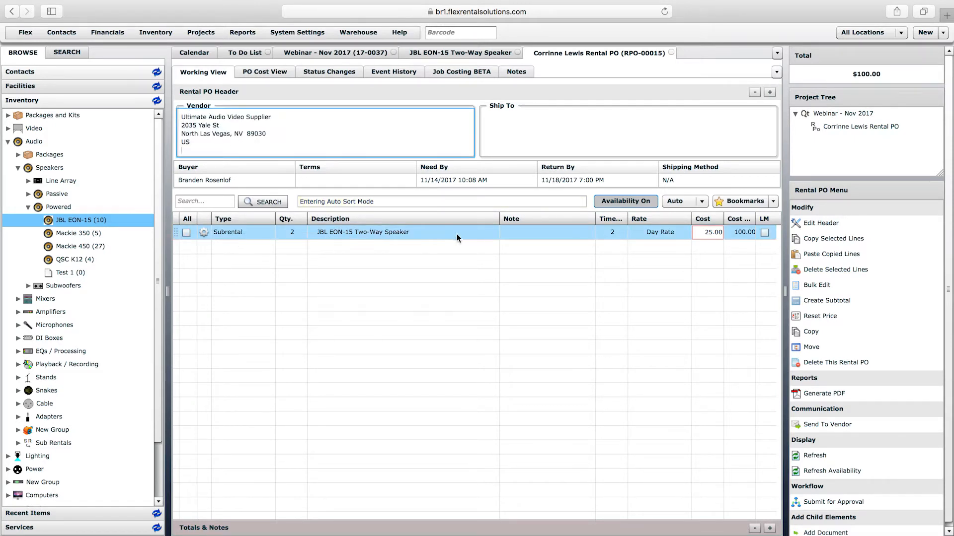
left_click(707, 233)
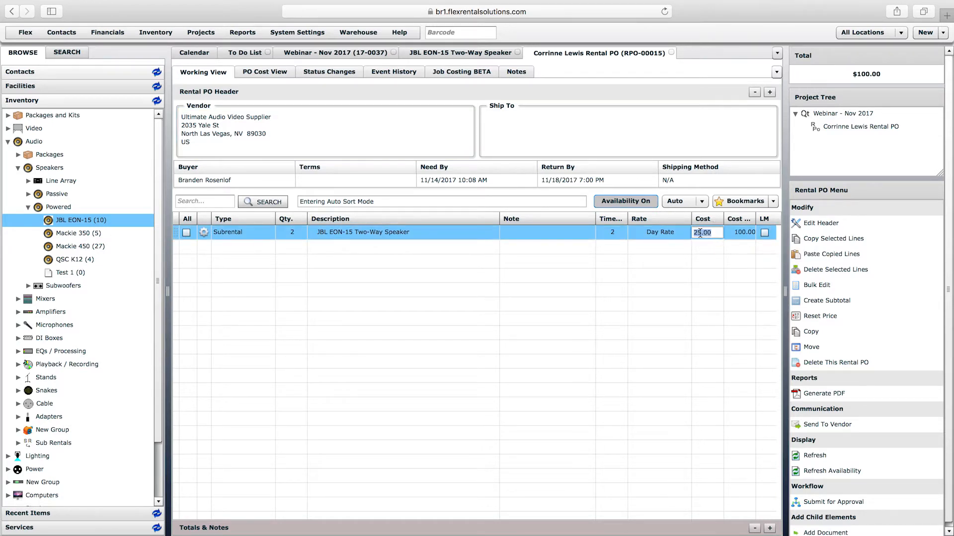
type("20")
key("Return")
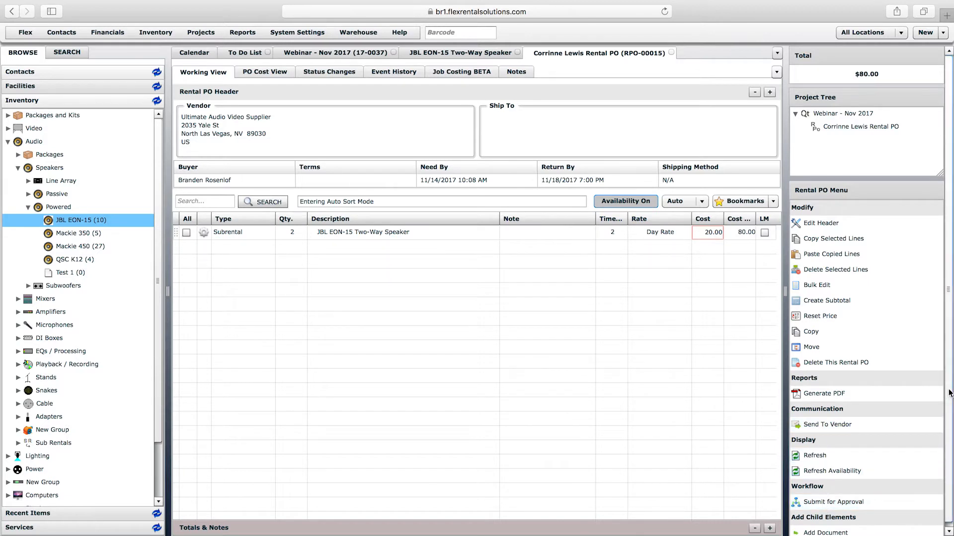
- Submit the rental PO for approval, leaving the notification's distribution list empty
scroll(856, 391, "down", 1)
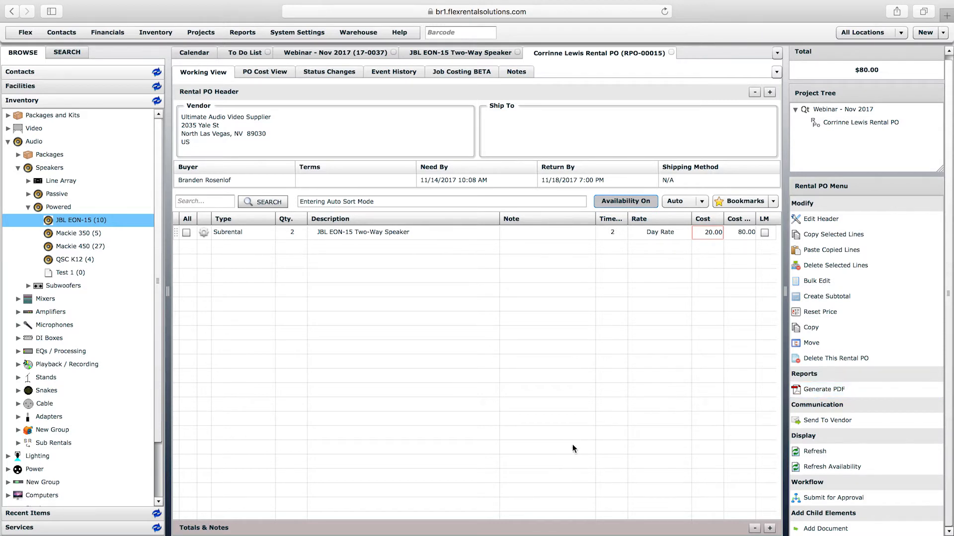
left_click(830, 499)
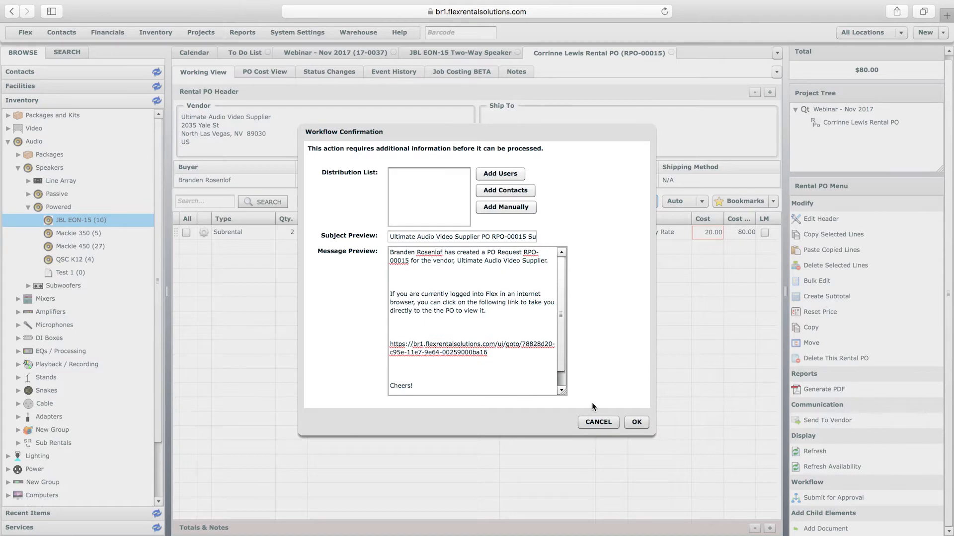
left_click(627, 423)
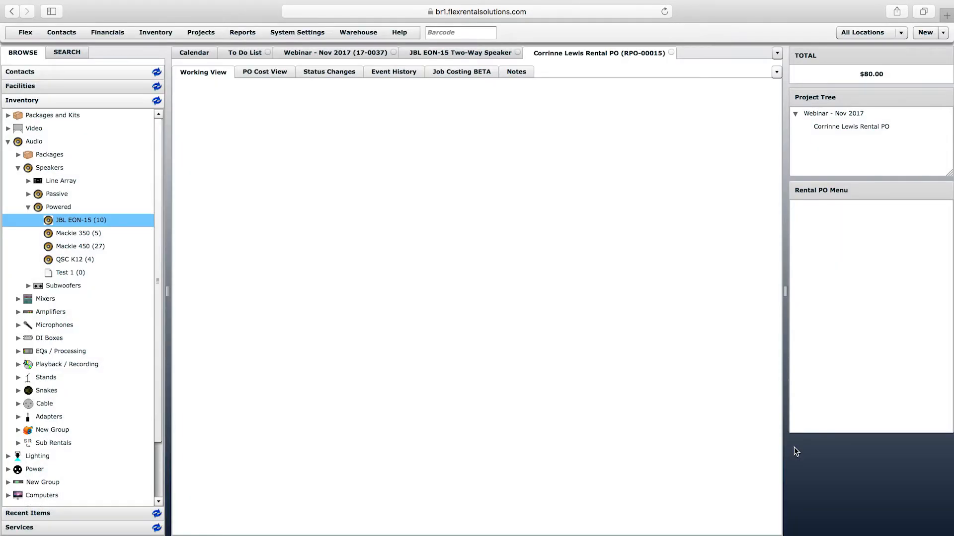
- Approve the rental PO and accept the approval notification without adding recipients
scroll(928, 519, "down", 1)
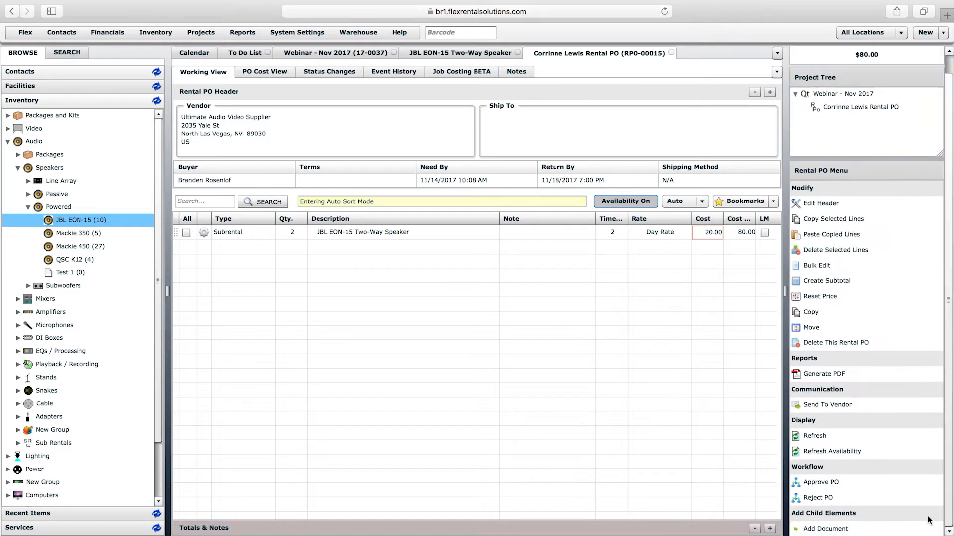
left_click(822, 483)
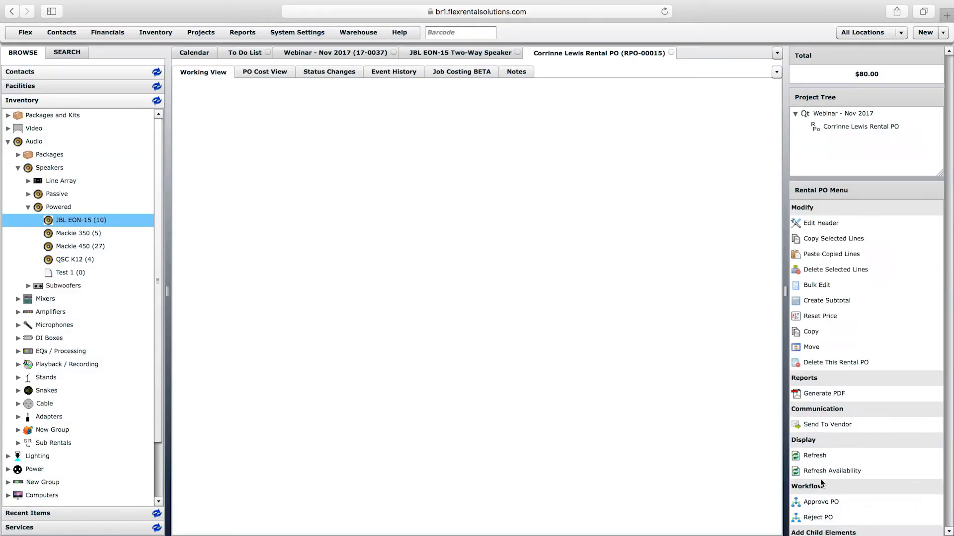
left_click(818, 503)
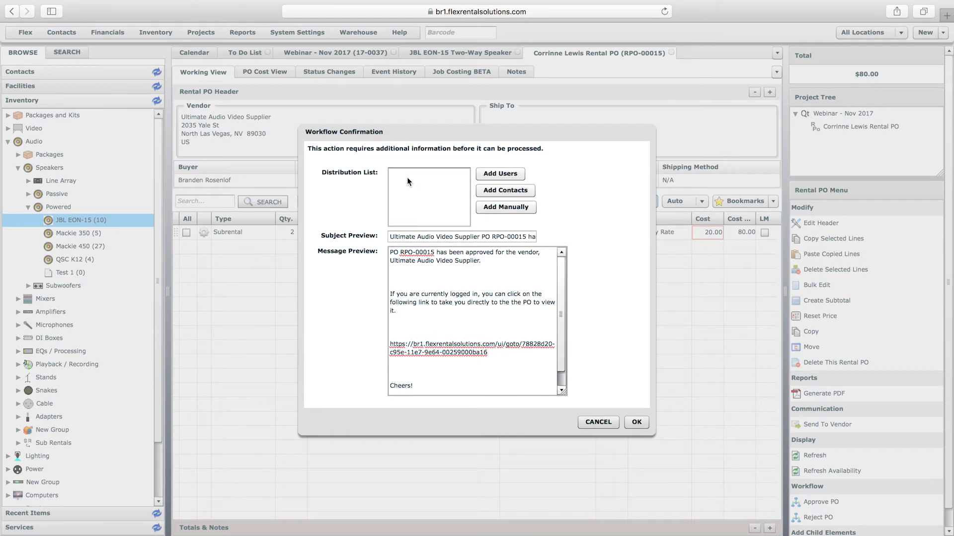
left_click(636, 422)
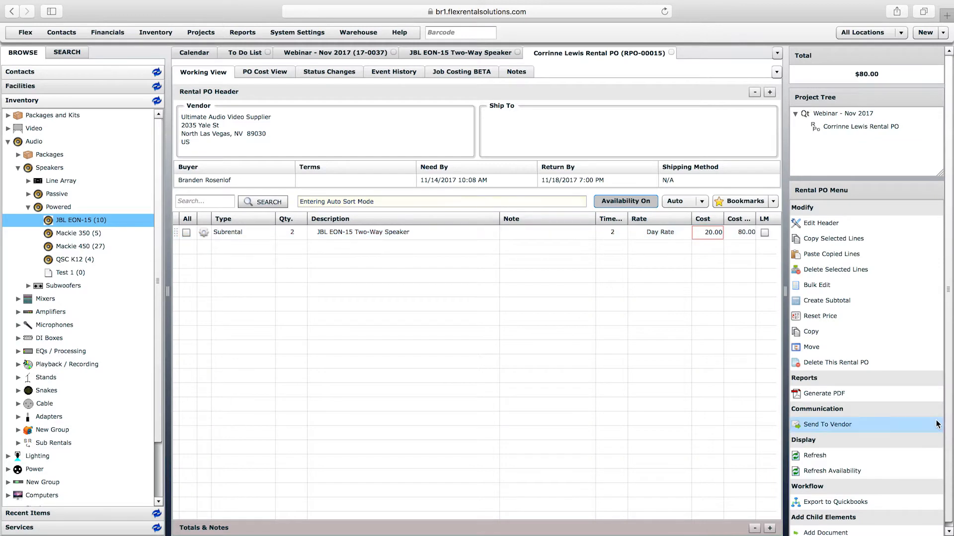
- Open the list of rental POs, review their statuses, and return to the approved rental PO
scroll(949, 414, "down", 1)
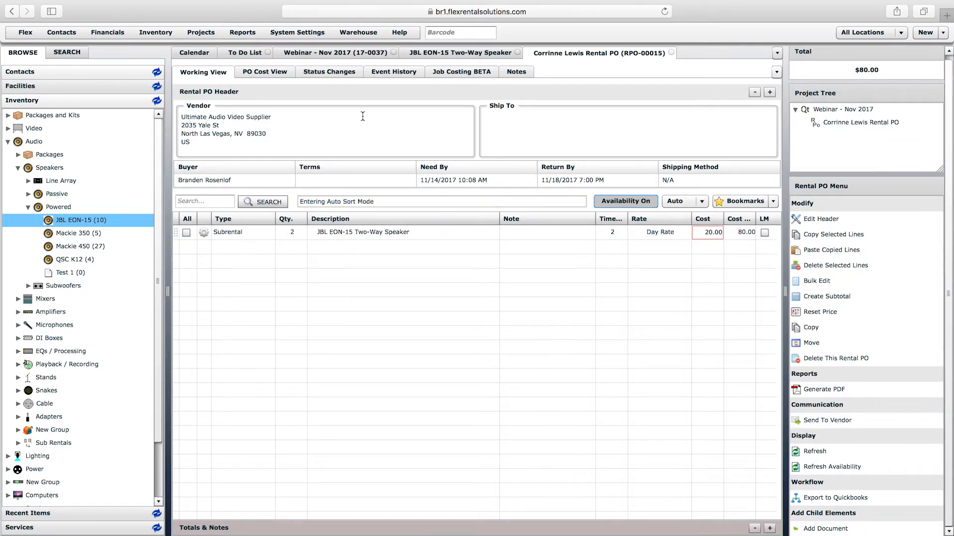
left_click(201, 33)
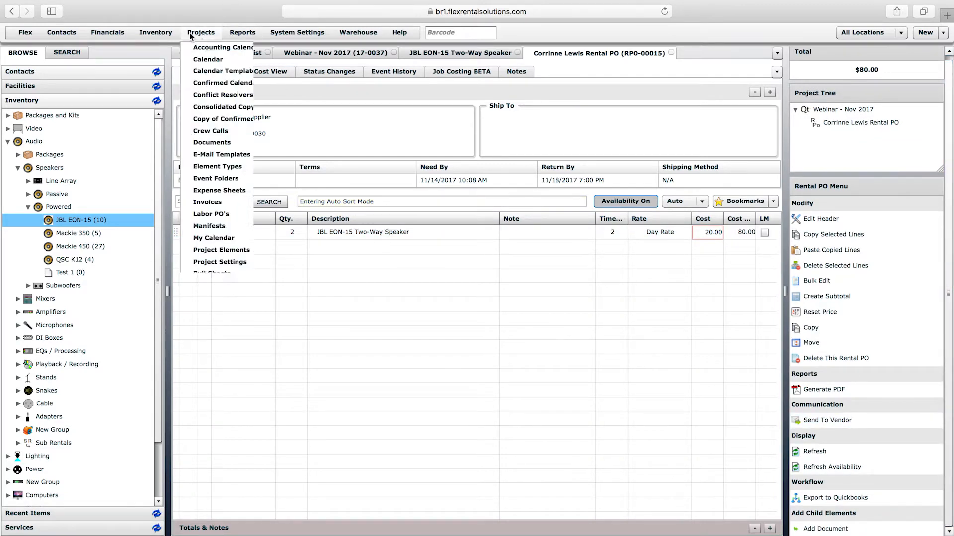
left_click(222, 309)
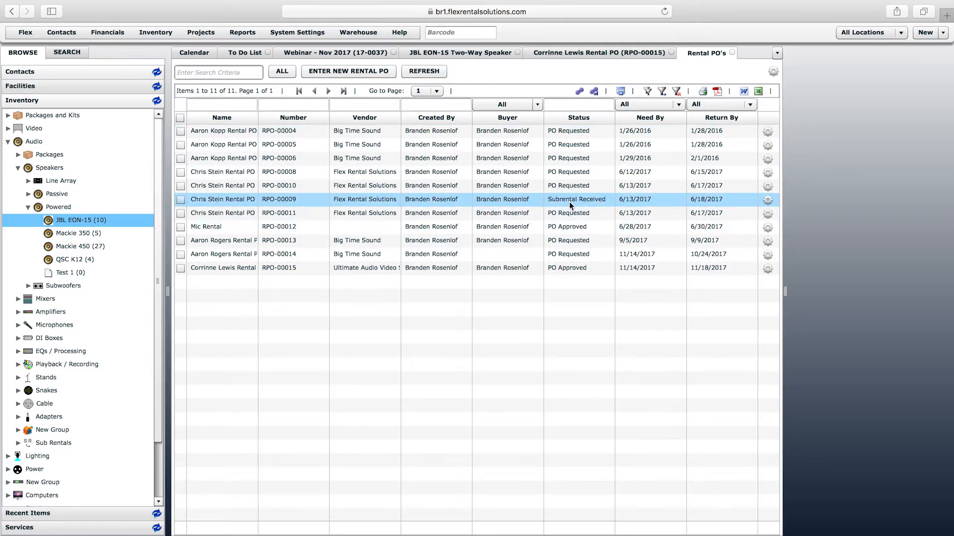
left_click(582, 53)
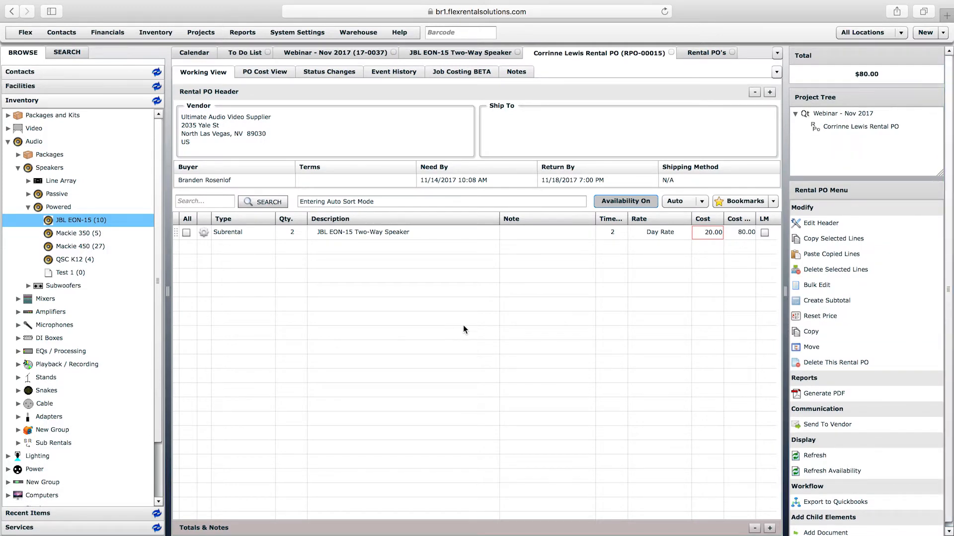
left_click(243, 234)
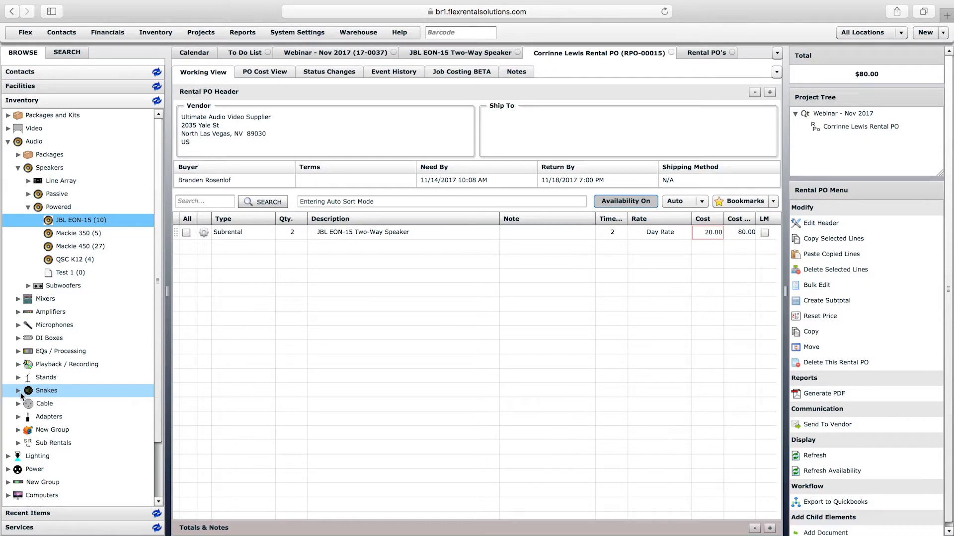
left_click(19, 377)
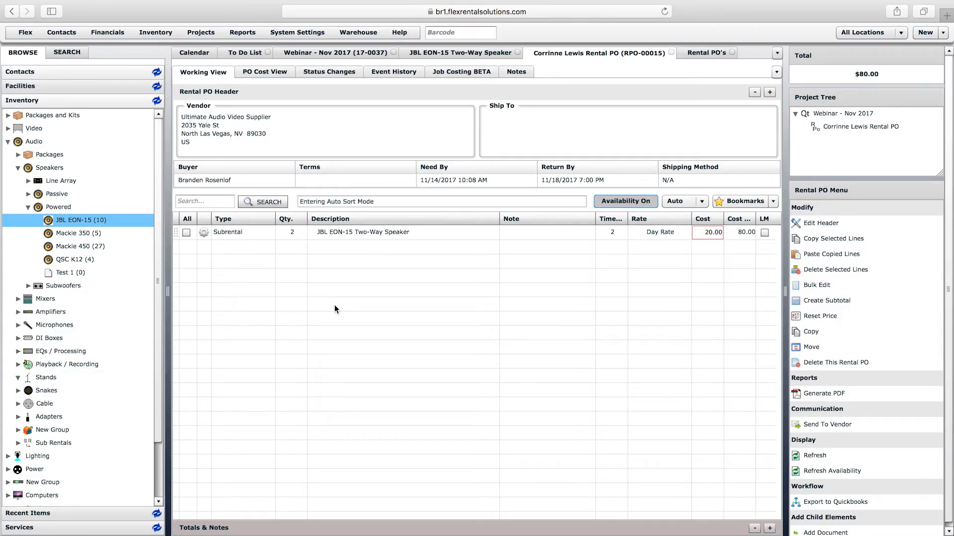
left_click(476, 54)
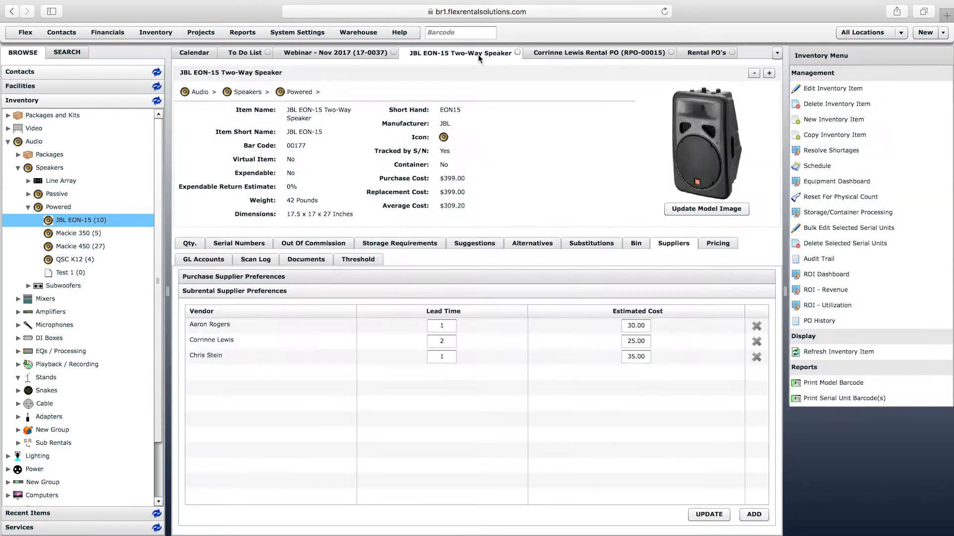
- Add 4 Yamaha LS9 - 32 Ch digital mixers to the Webinar - Nov 2017 quote
left_click(338, 53)
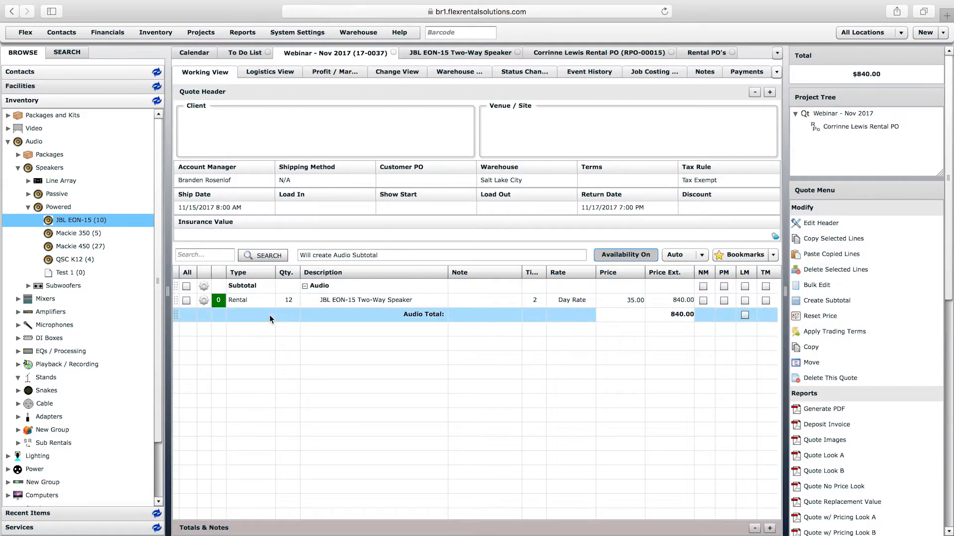
left_click(287, 302)
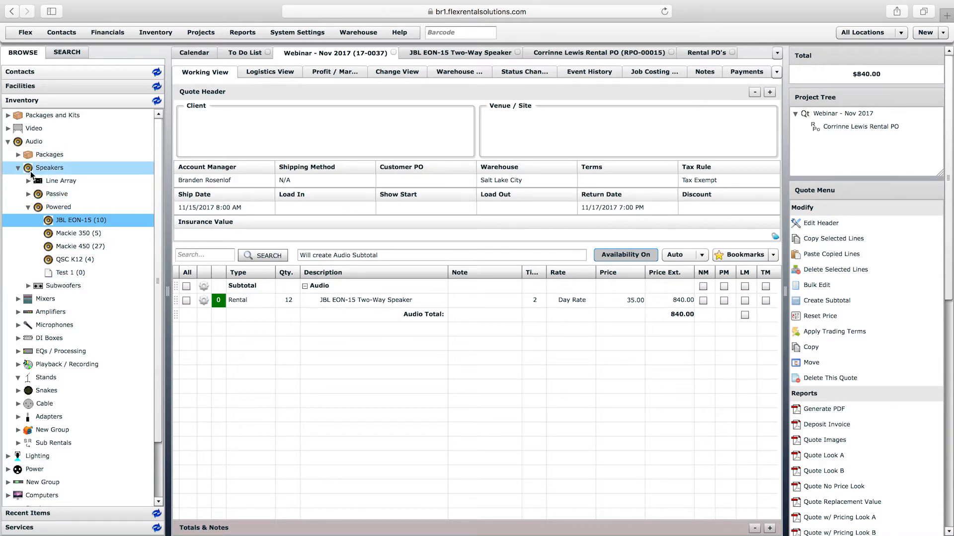
left_click(18, 300)
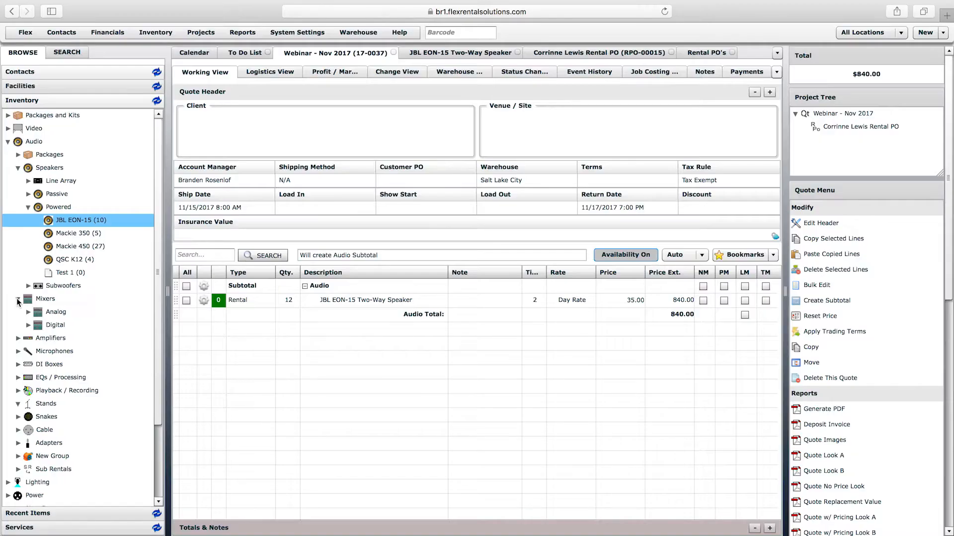
left_click(28, 325)
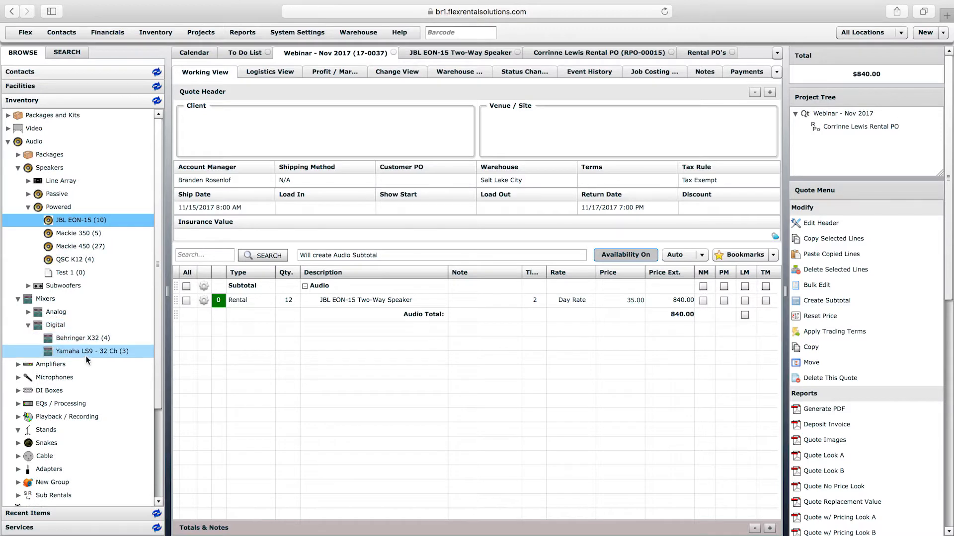
left_click_drag(85, 351, 343, 324)
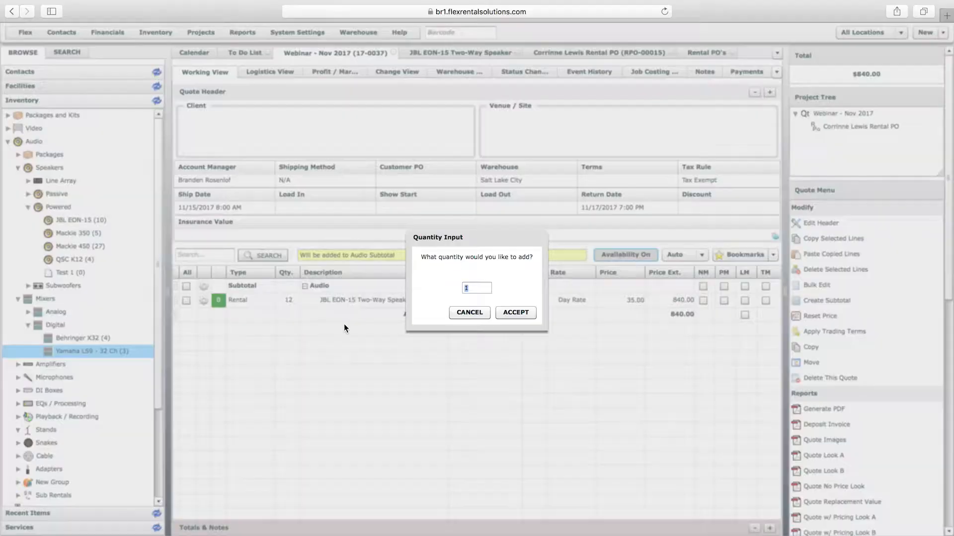
type("4")
key("Return")
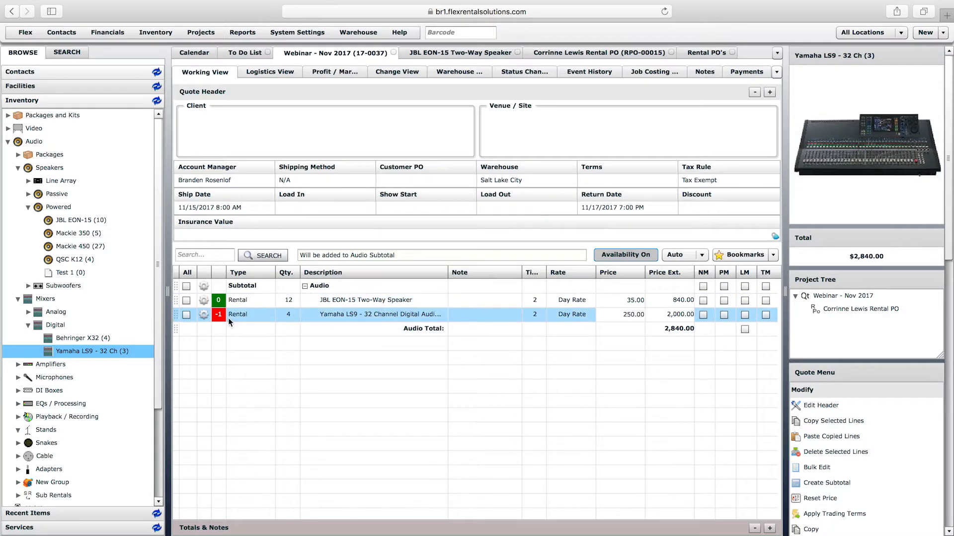
- Cover the Yamaha LS9 shortage by adding it to the quote's existing rental PO at $250.00/2 days, and open that PO
left_click(219, 315)
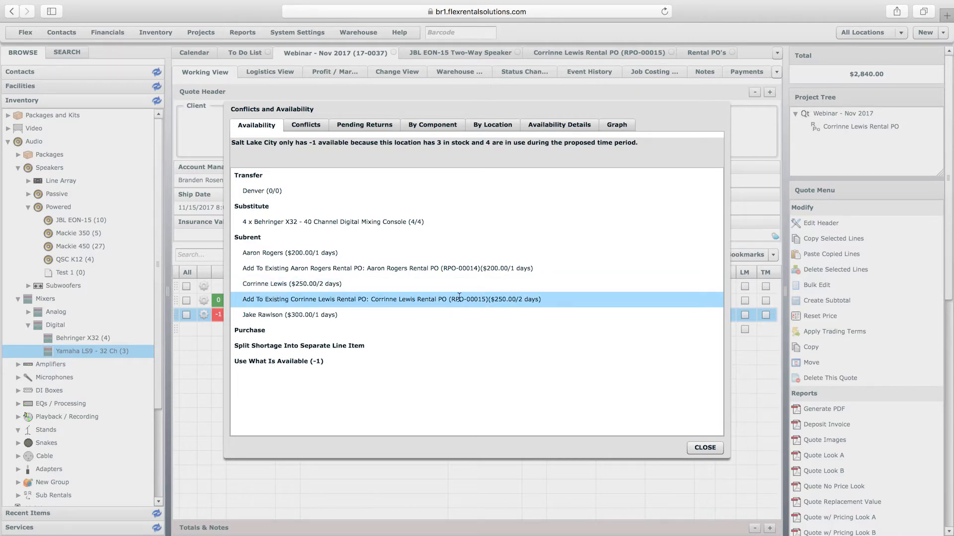
left_click(272, 300)
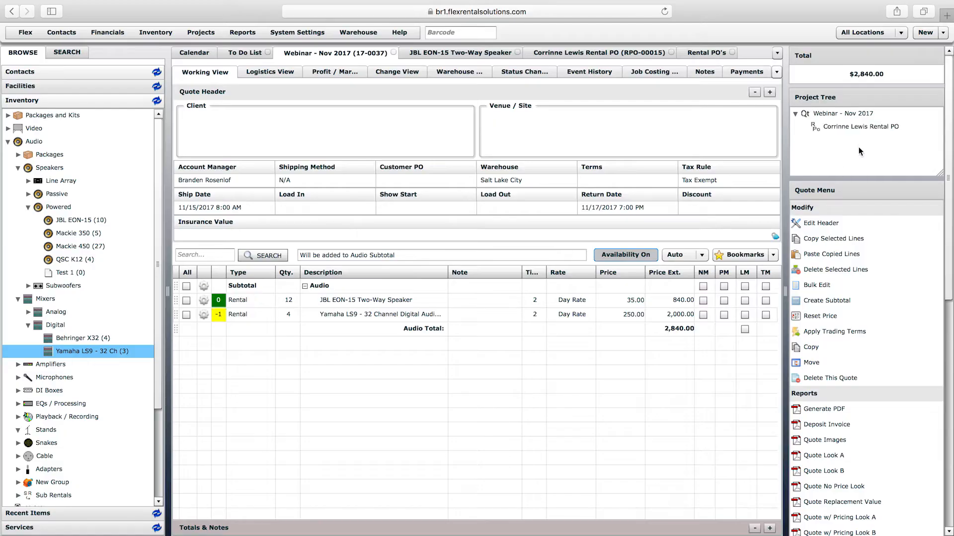
left_click(835, 127)
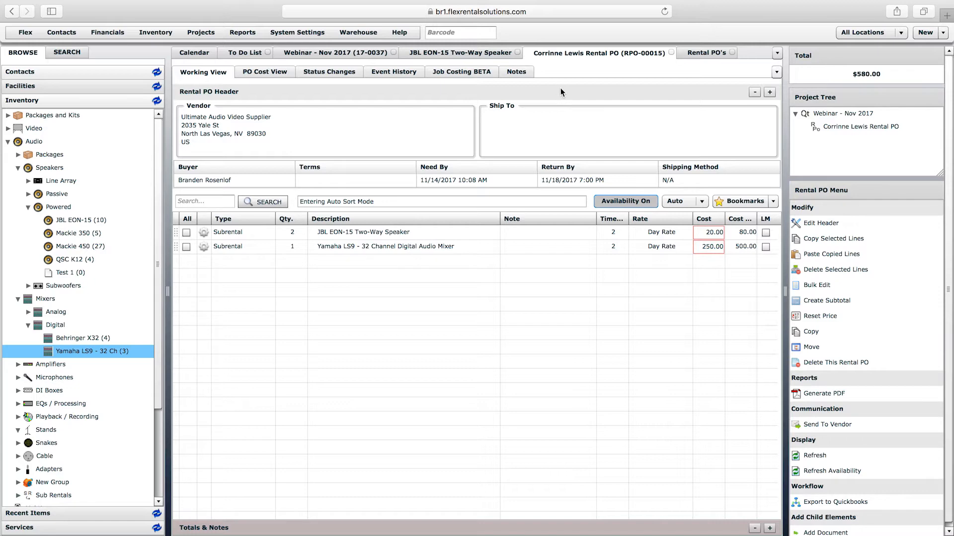
- Create an event folder named Convention 2017 with start date 11/15/2017 and end date 11/17/2017
left_click(925, 34)
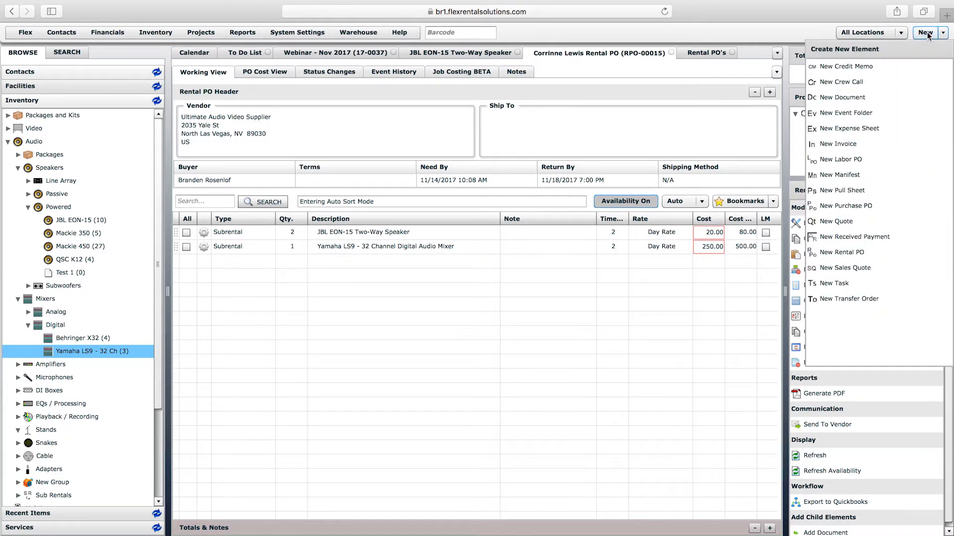
left_click(836, 114)
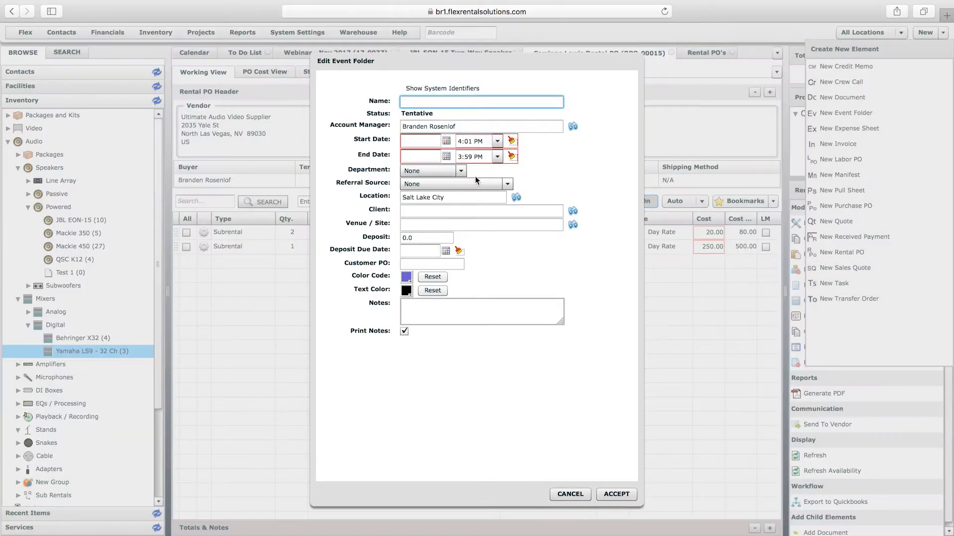
type("Convention 2017")
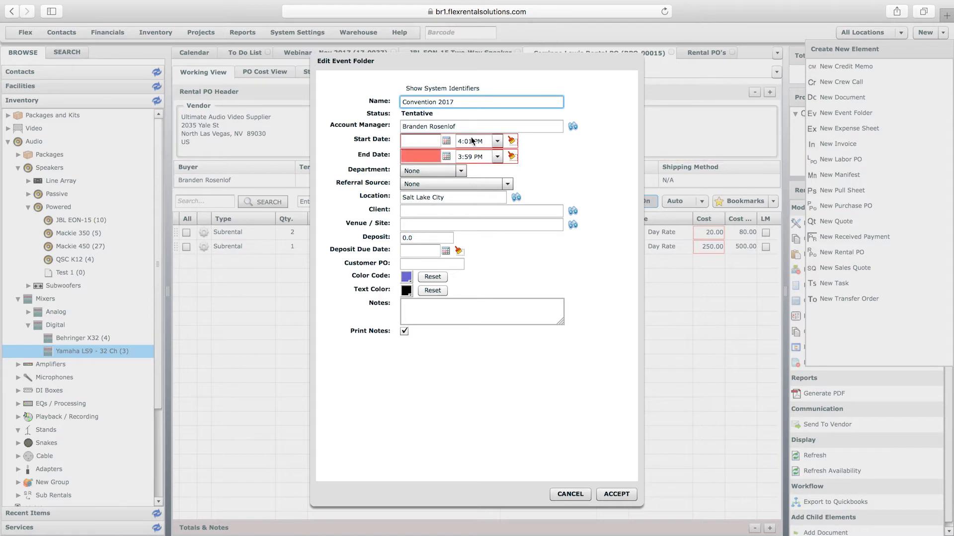
left_click(446, 141)
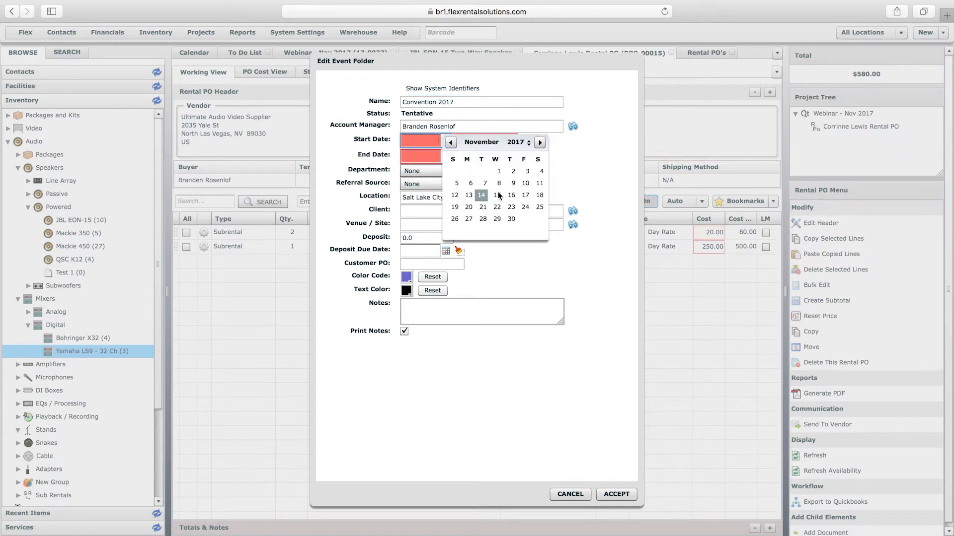
left_click(497, 195)
left_click(446, 156)
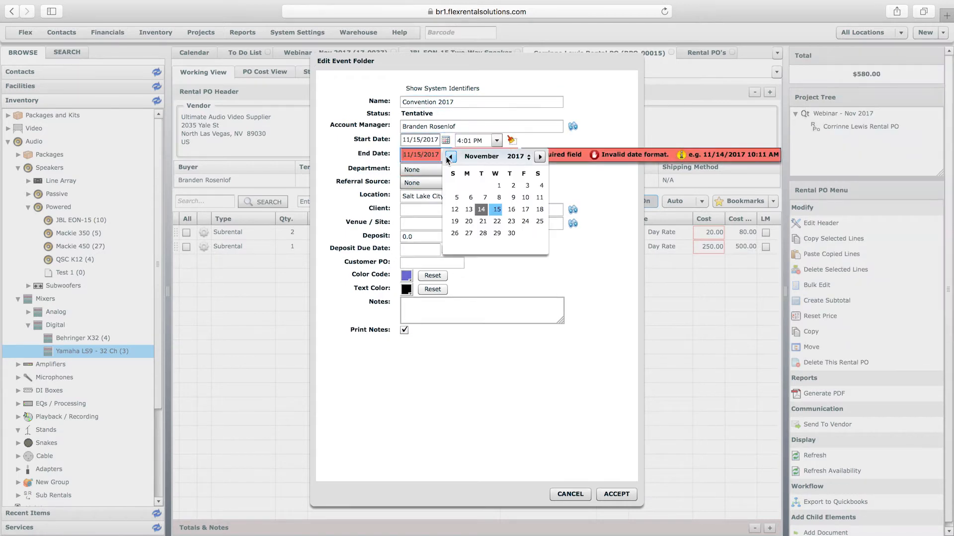
left_click(525, 209)
left_click(616, 494)
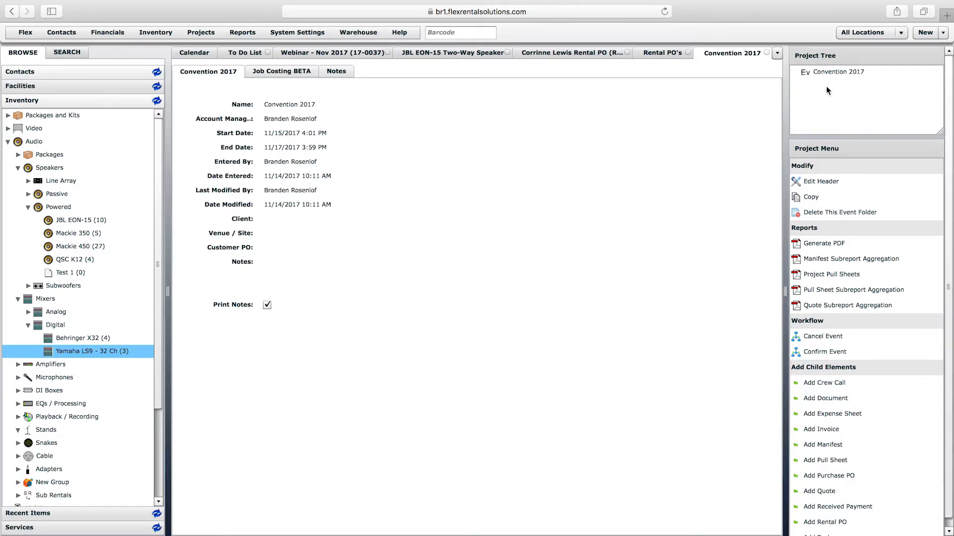
- Add a rental PO named Ultimate AV Rental under the Convention 2017 folder, needed by 11/15/2017 and returned by 11/17/2017
left_click_drag(947, 202, 948, 211)
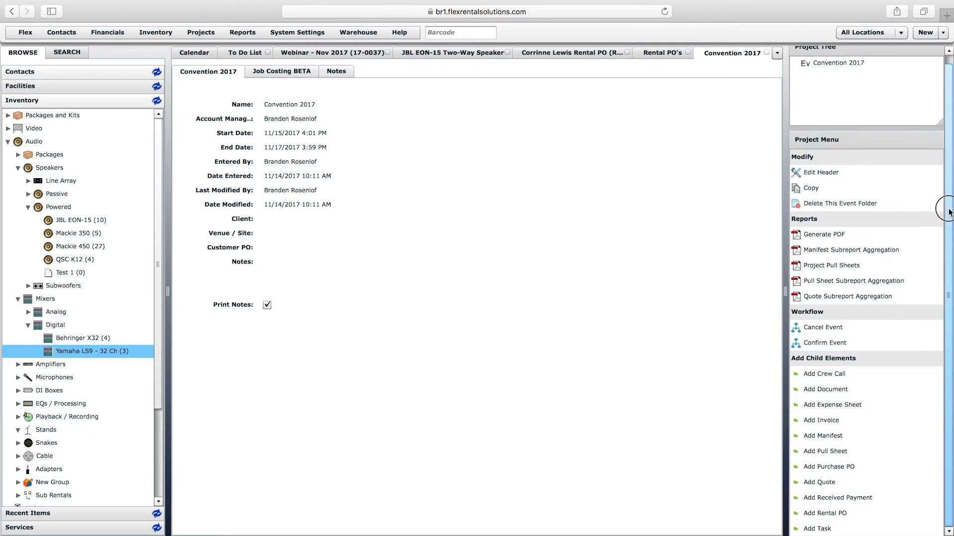
left_click(817, 63)
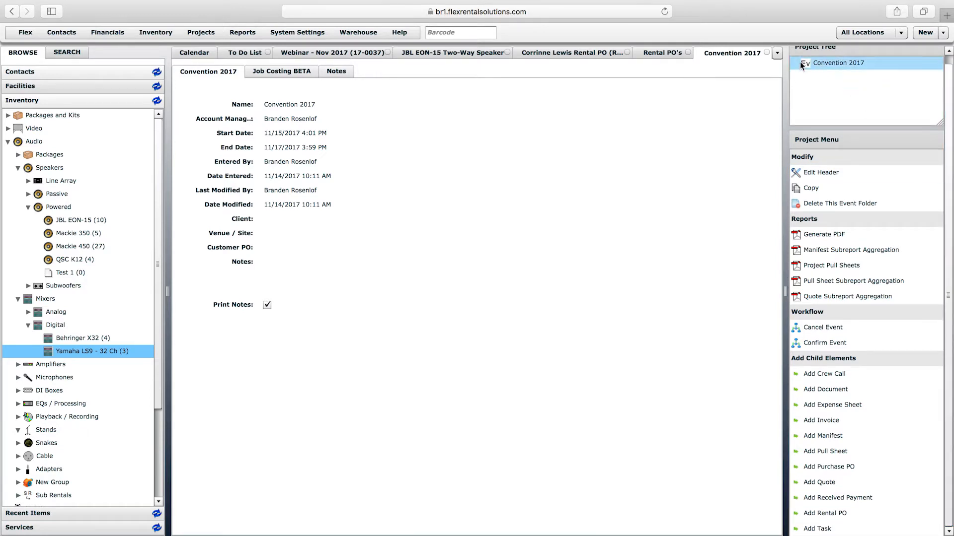
left_click(821, 234)
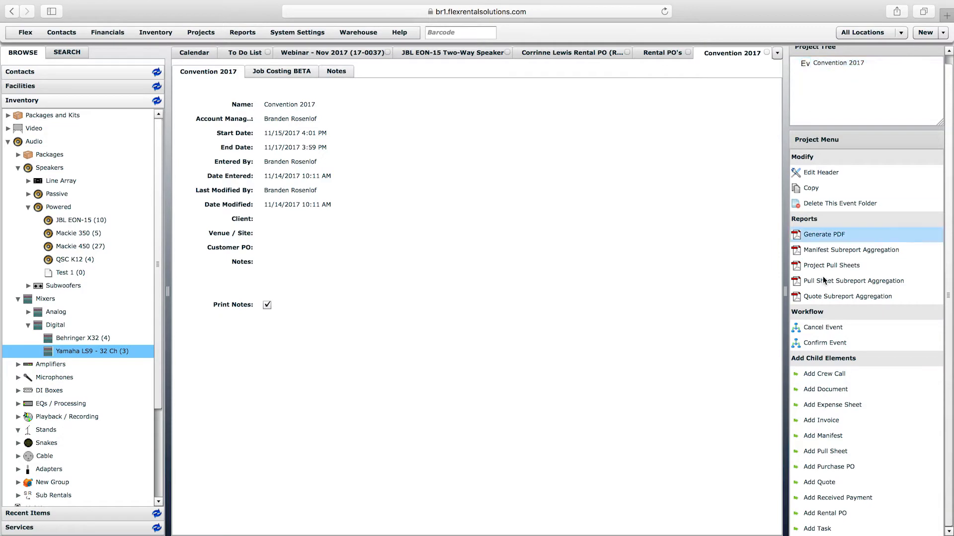
left_click(823, 515)
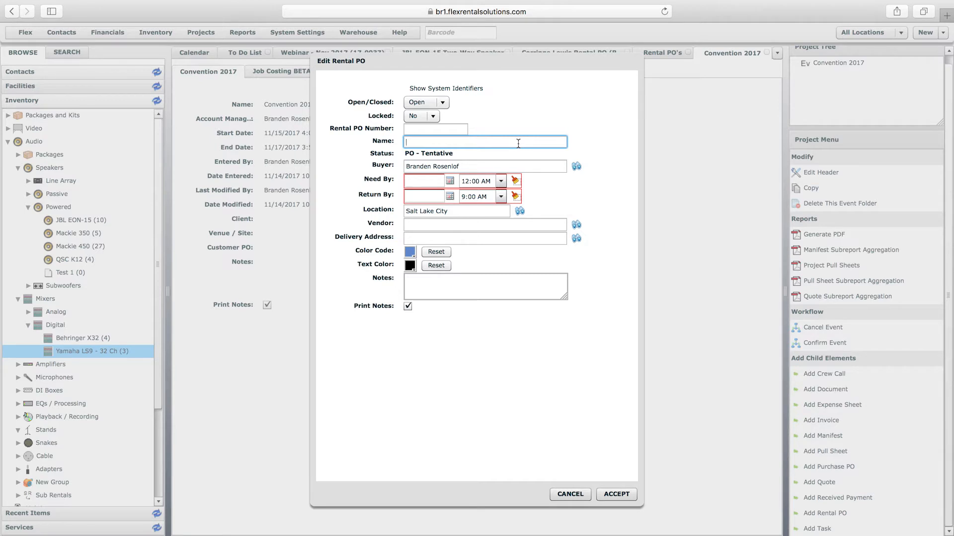
type("Ultimate AV Rental")
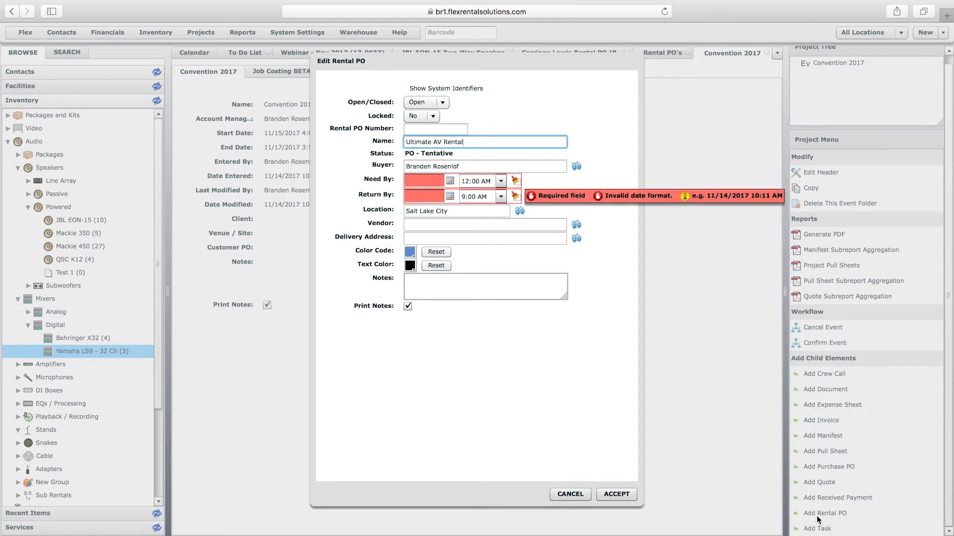
left_click(450, 181)
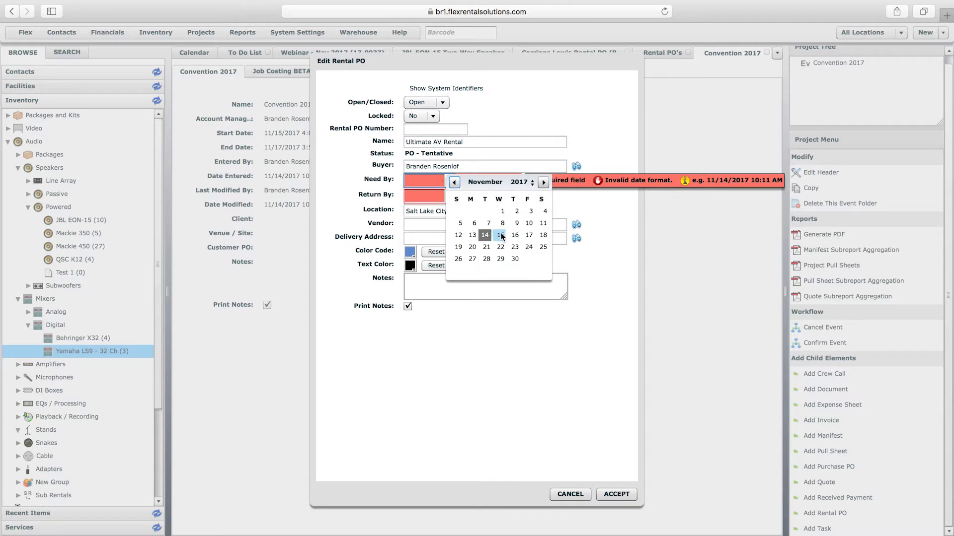
left_click(489, 229)
left_click(450, 196)
left_click(526, 248)
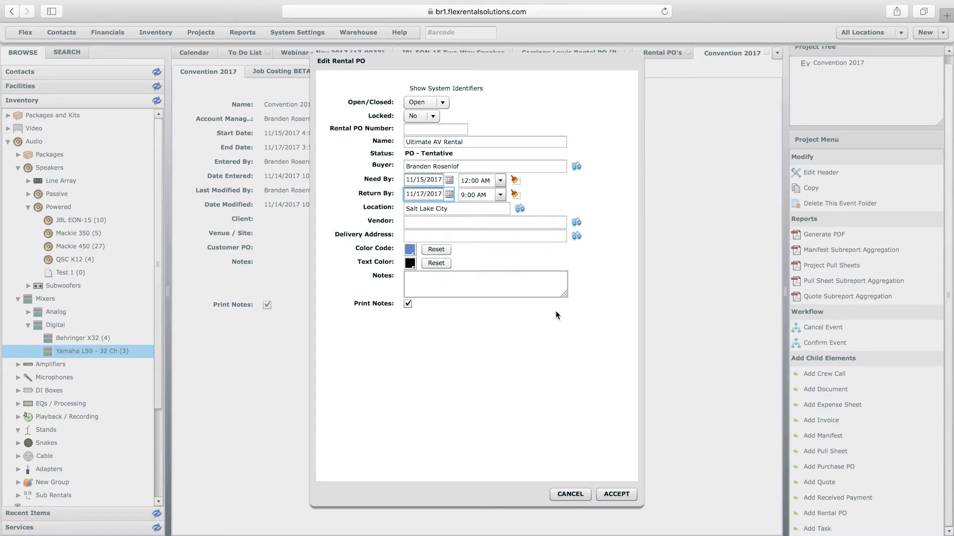
left_click(612, 494)
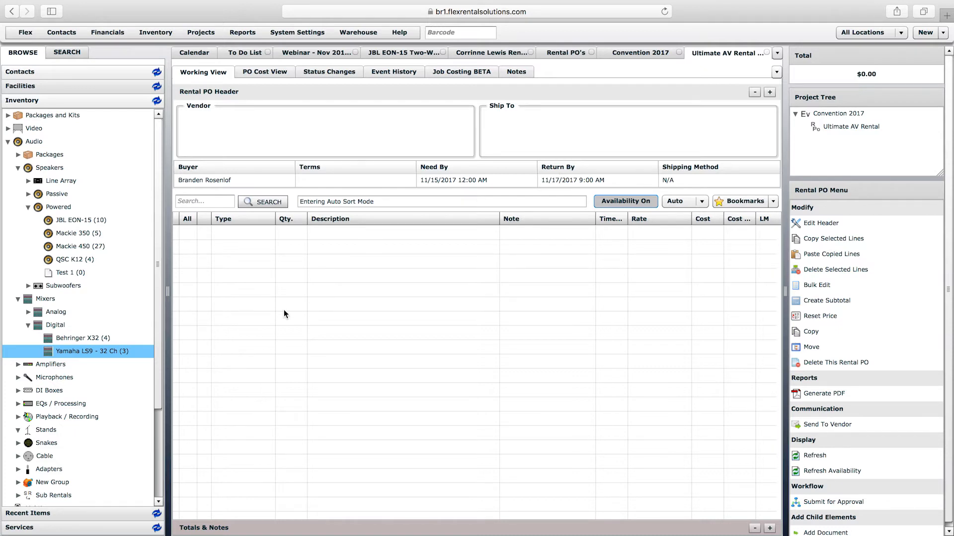
- Add one Yamaha LS9 - 32 Ch mixer to the Ultimate AV Rental PO and set its cost to 300
scroll(155, 328, "down", 2)
left_click_drag(103, 325, 288, 309)
left_click(516, 313)
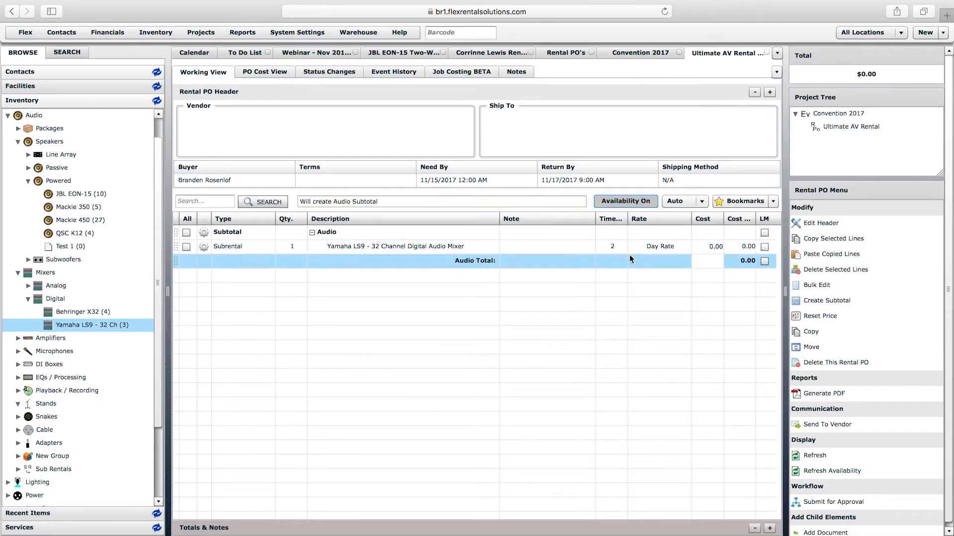
left_click(708, 247)
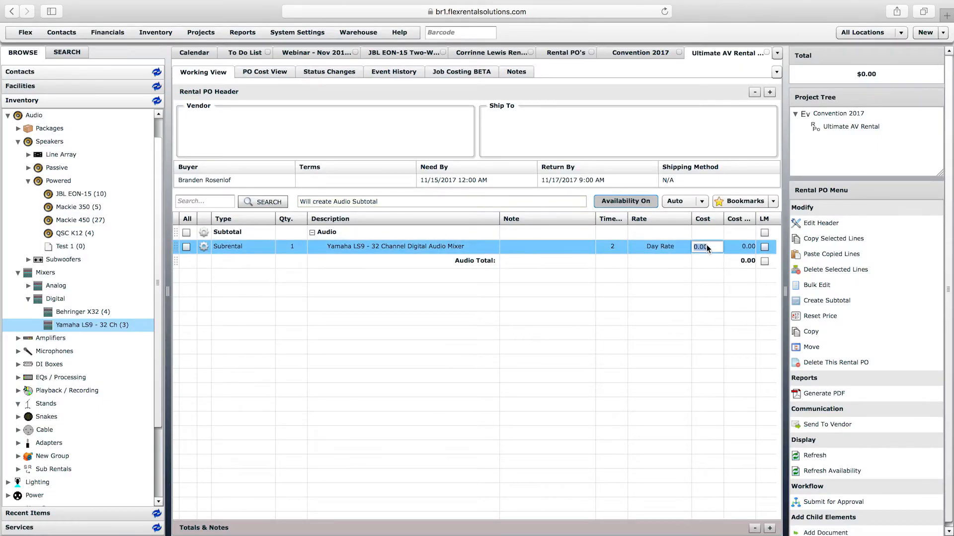
left_click(694, 248)
type("300")
key("Return")
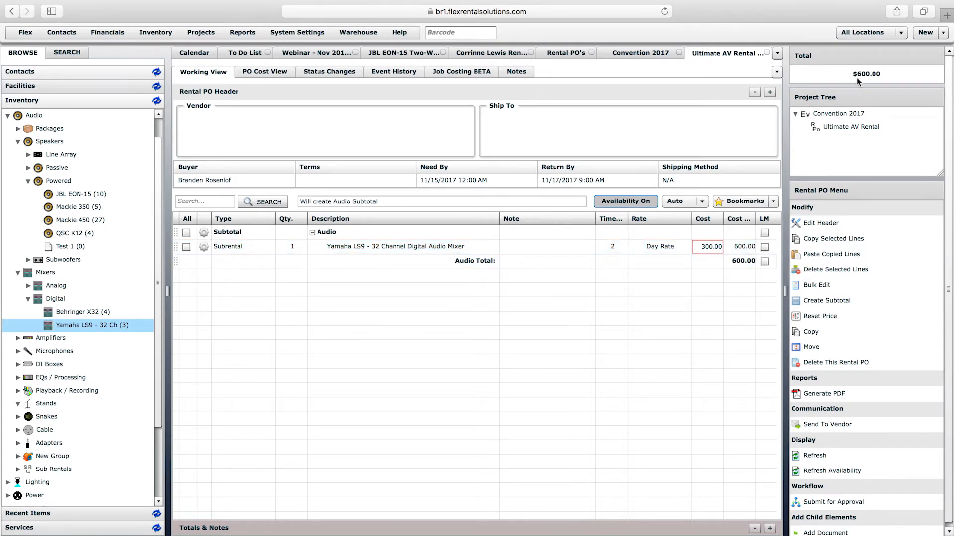
mouse_move(702, 248)
- Review the Convention 2017 folder's job costing, expand its Subrental expenses, and close the folder
left_click(651, 53)
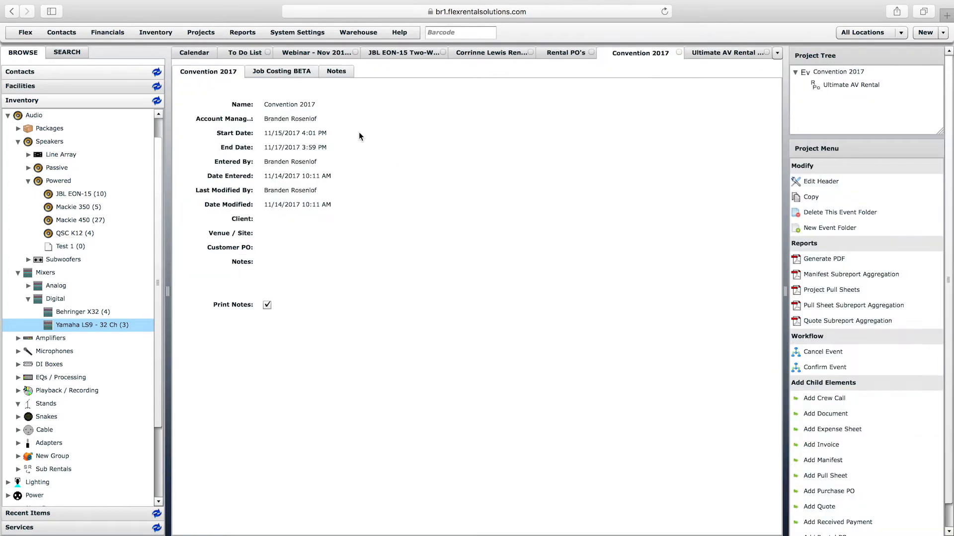
left_click(268, 72)
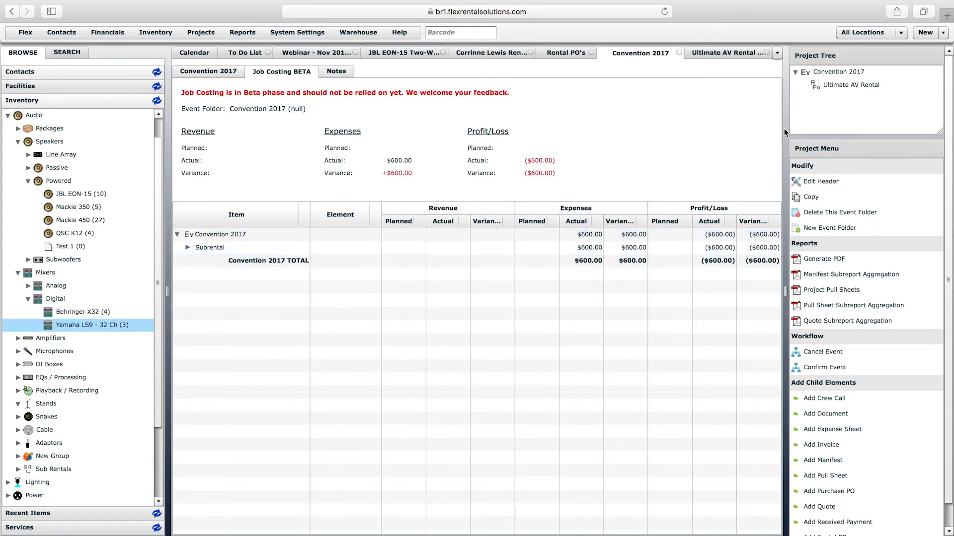
left_click(822, 86)
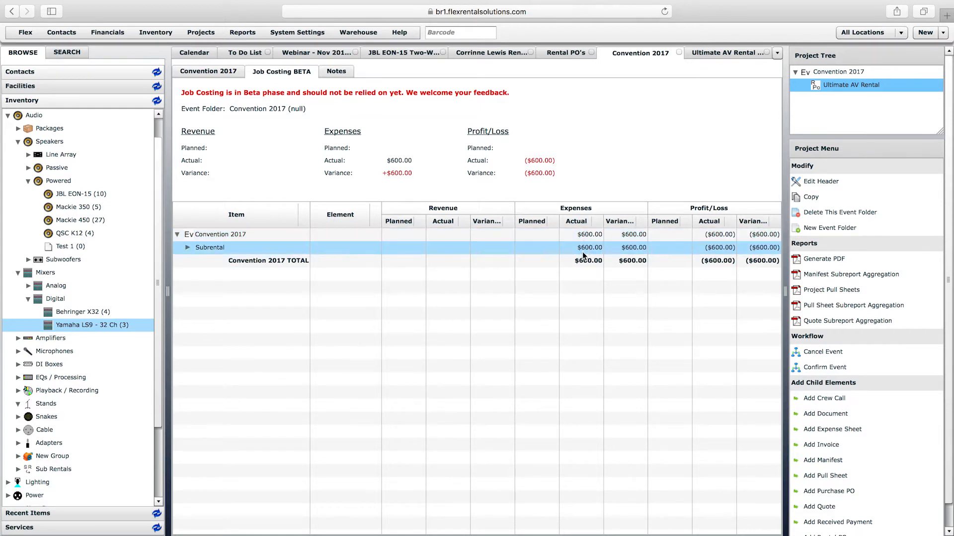
left_click(187, 248)
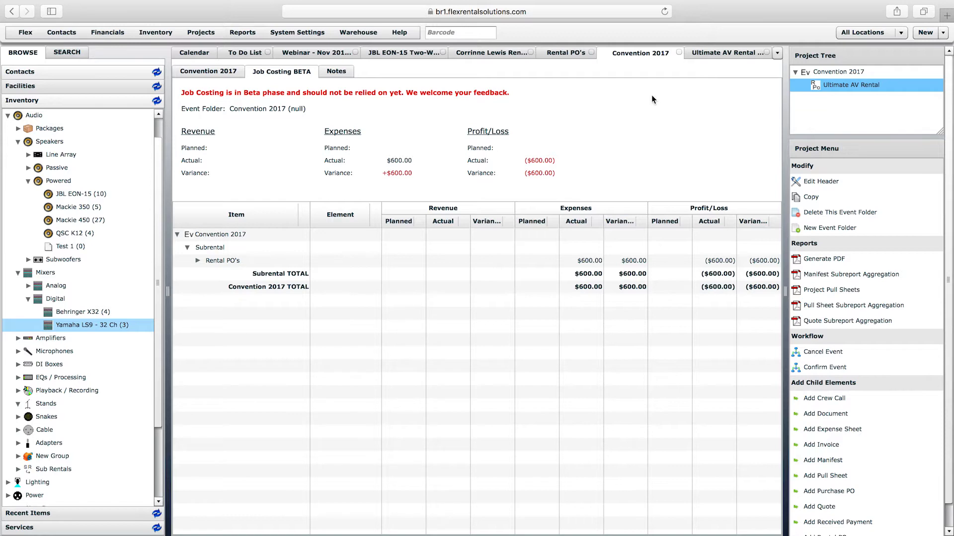
left_click(679, 52)
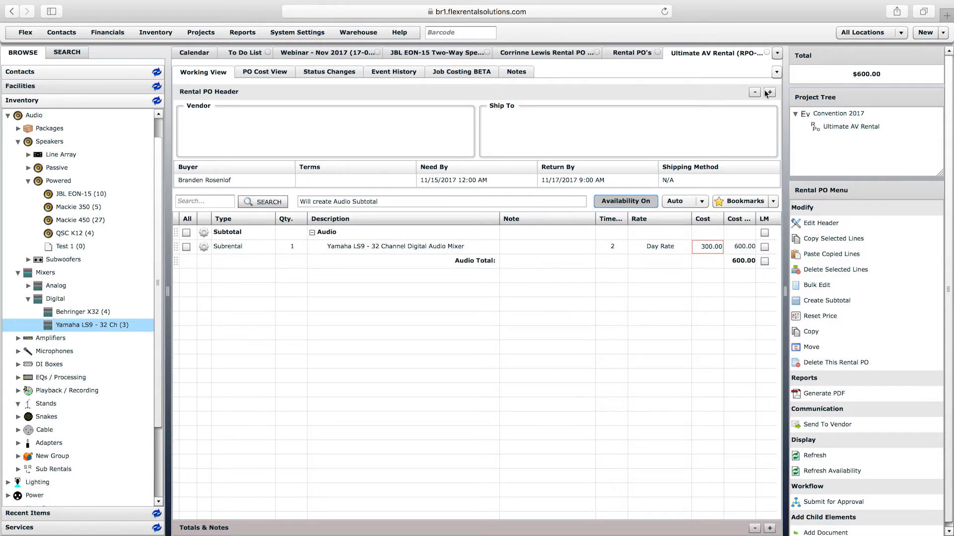
left_click(928, 33)
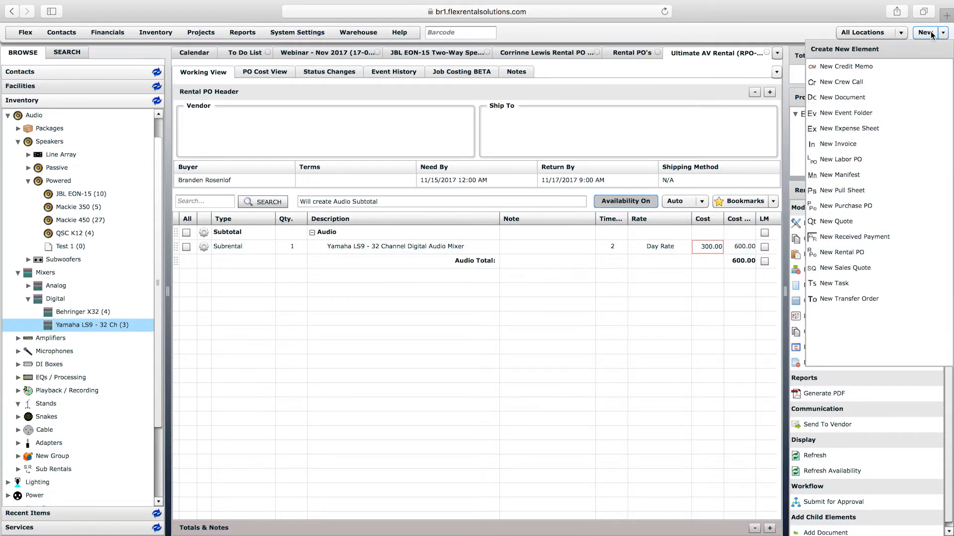
left_click(843, 253)
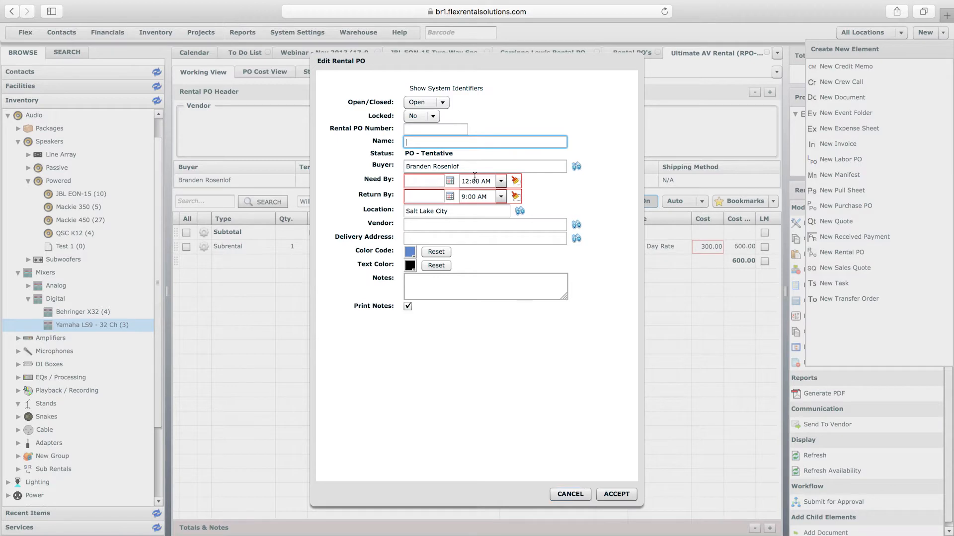
left_click(570, 495)
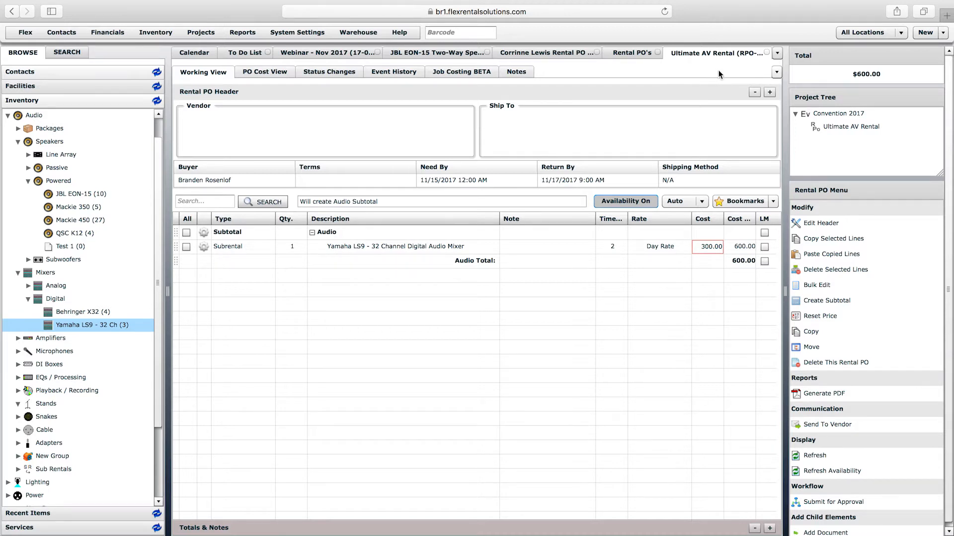
- Review the Ultimate AV Rental PO's mixer line, the JBL EON-15 subrental supplier preferences, and the items on the Webinar - Nov 2017 rental PO
left_click(805, 127)
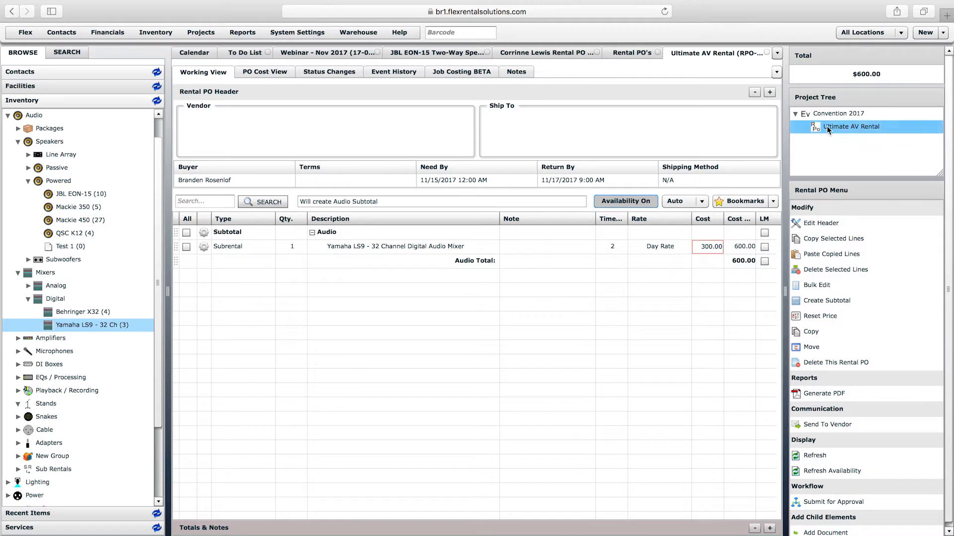
left_click(699, 252)
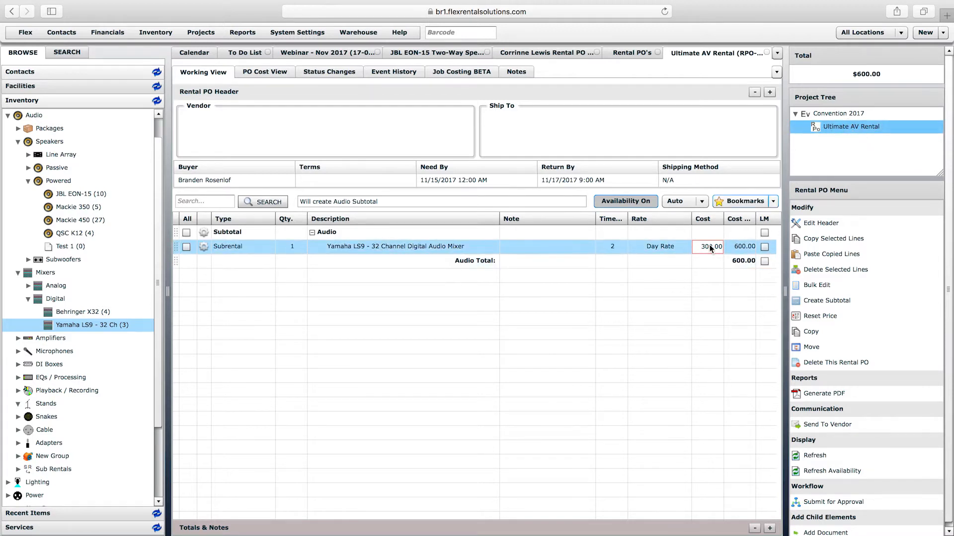
mouse_move(708, 248)
left_click(461, 54)
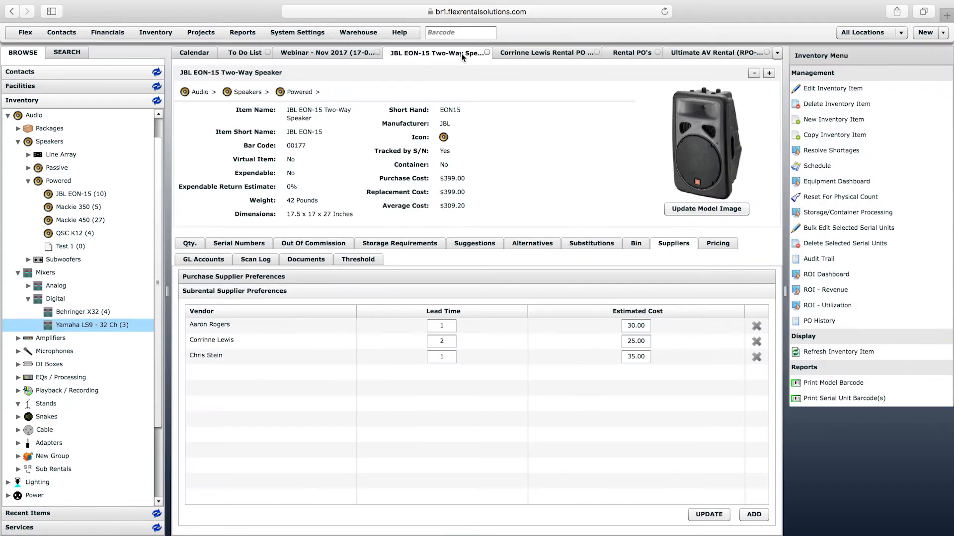
left_click(508, 52)
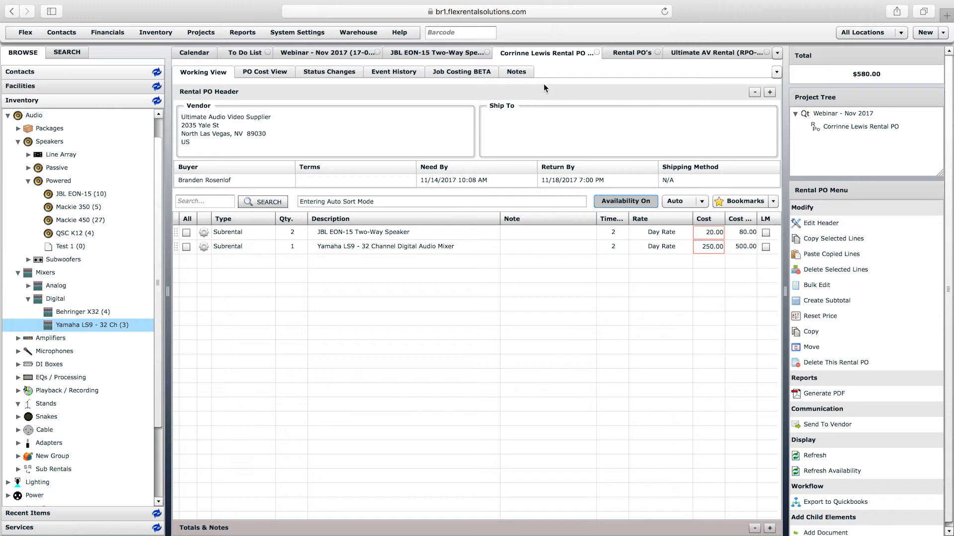
left_click(370, 237)
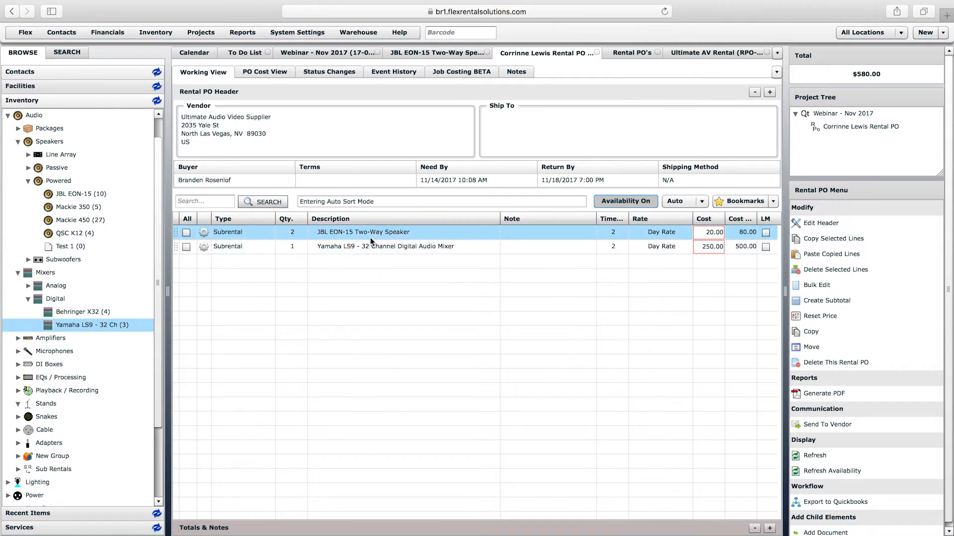
left_click(376, 249)
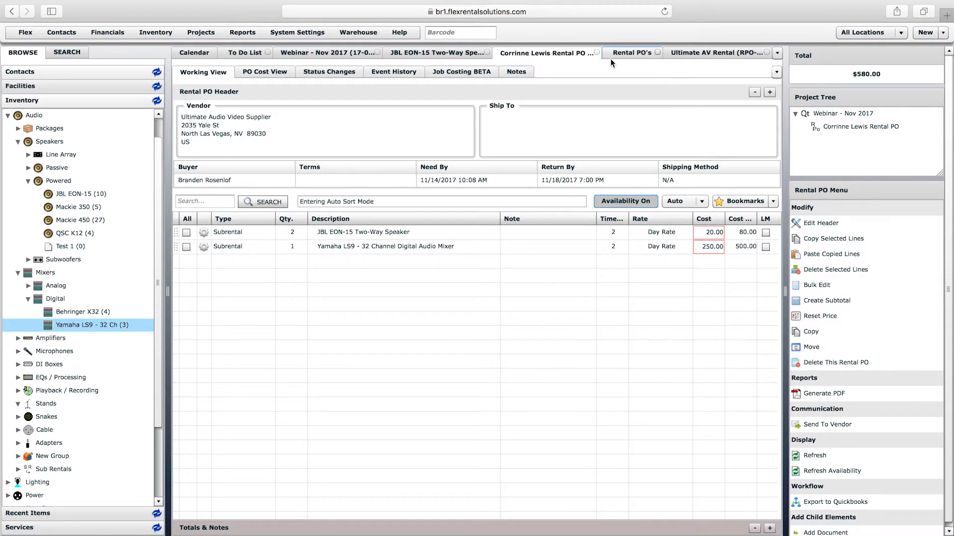
- Open warehouse receiving for the confirmed Webinar - Nov 2017 rental PO and widen its item list
left_click(359, 34)
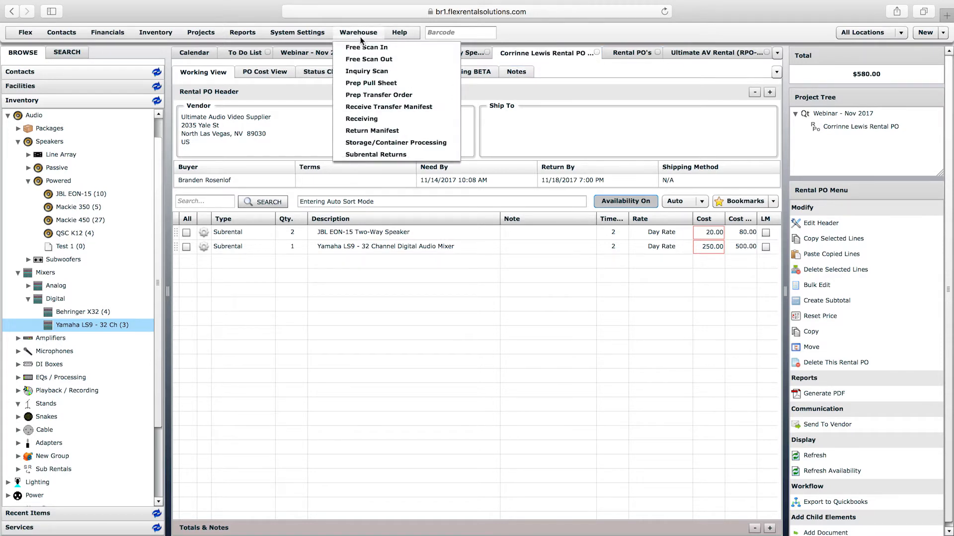
left_click(367, 121)
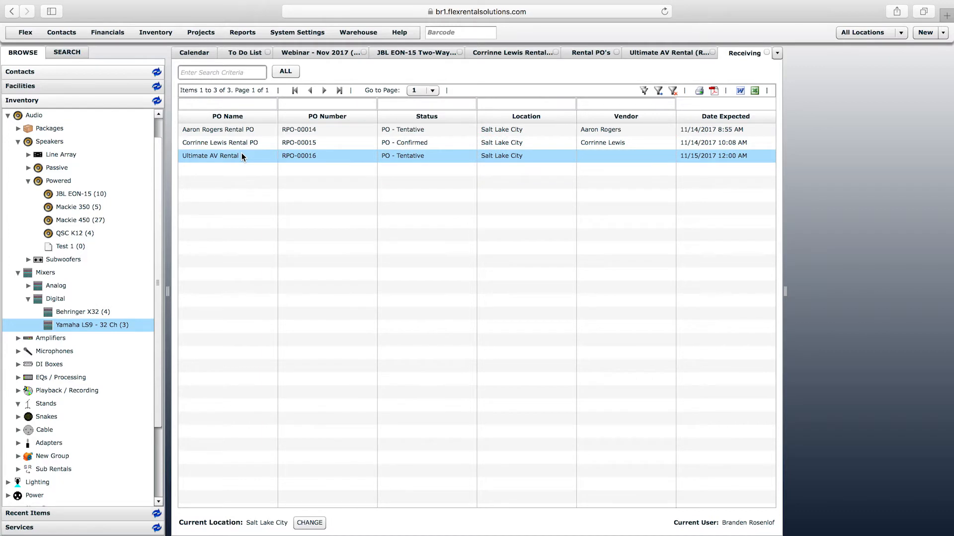
left_click(234, 144)
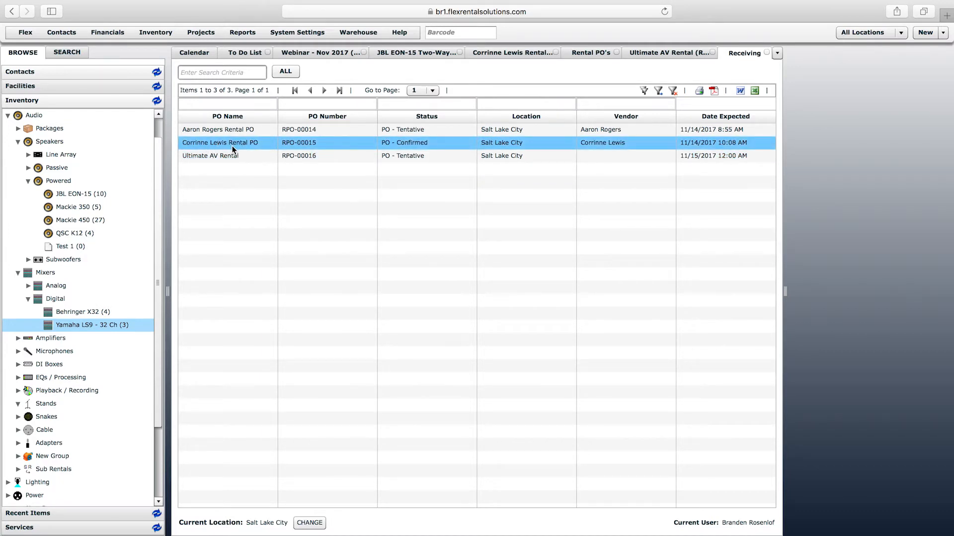
double_click(231, 145)
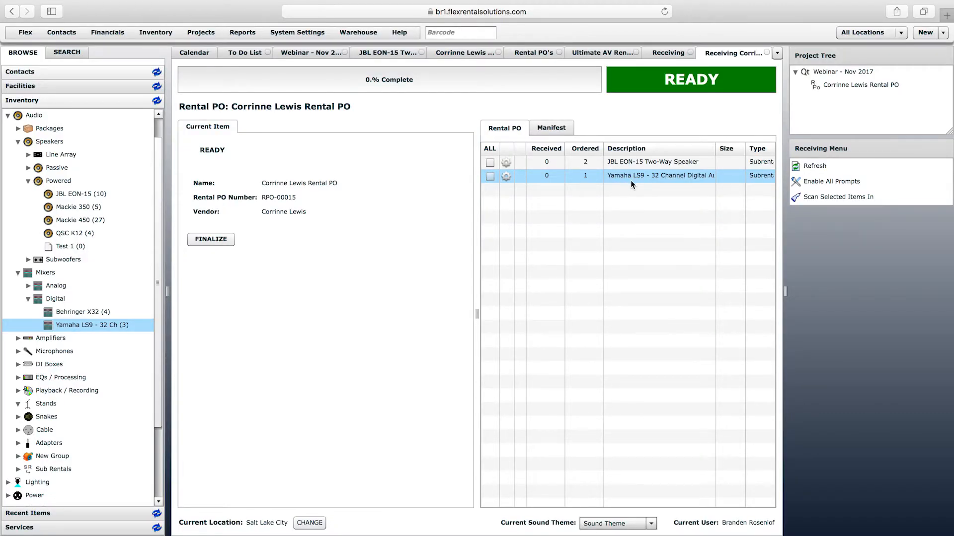
left_click_drag(477, 314, 432, 314)
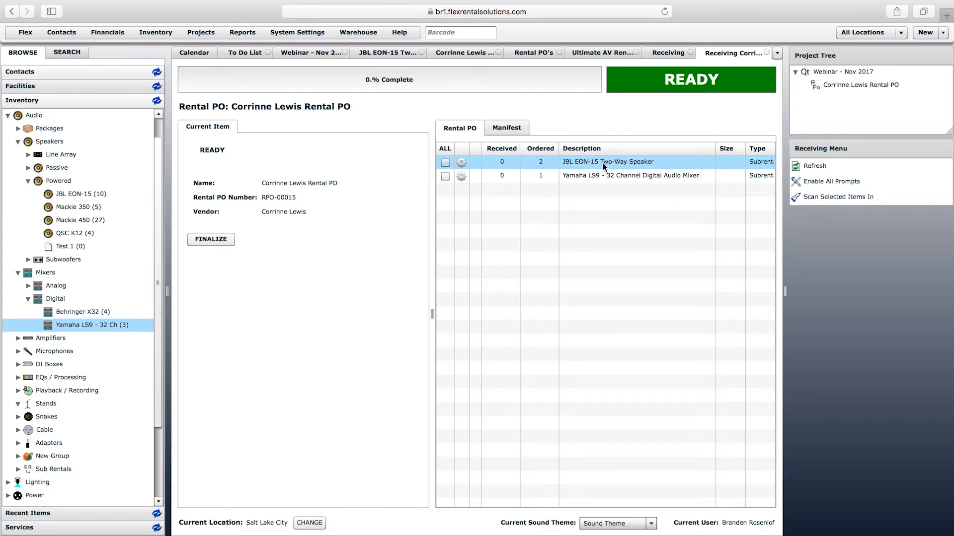
- Add ten 3 Pin XLR-10' cables to the Webinar - Nov 2017 rental PO and refresh its receiving list
left_click(443, 53)
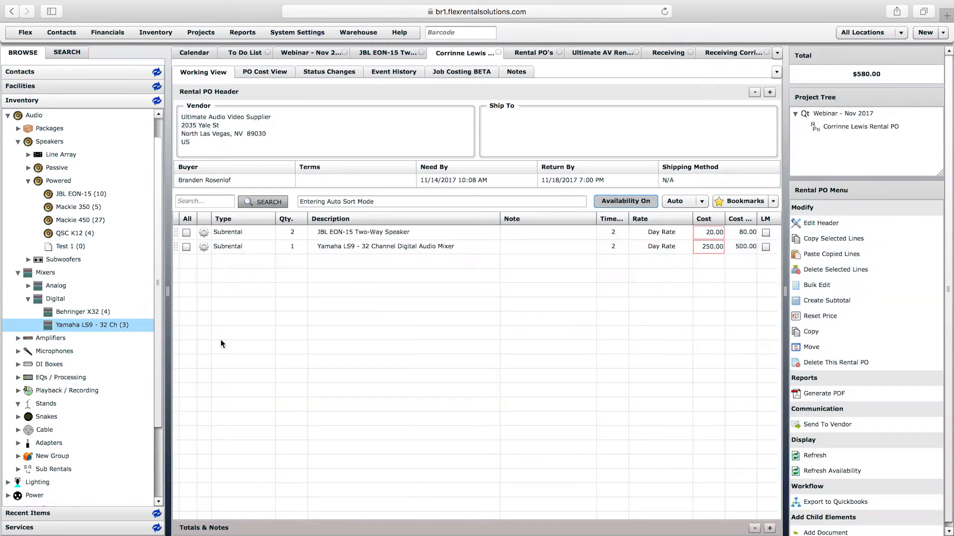
left_click(18, 431)
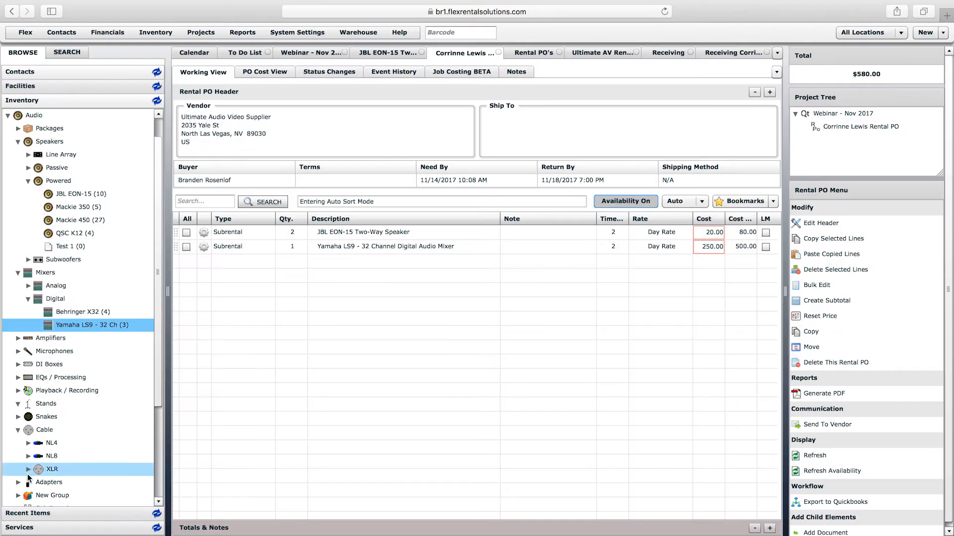
left_click(28, 470)
left_click_drag(82, 483, 378, 360)
key("Return")
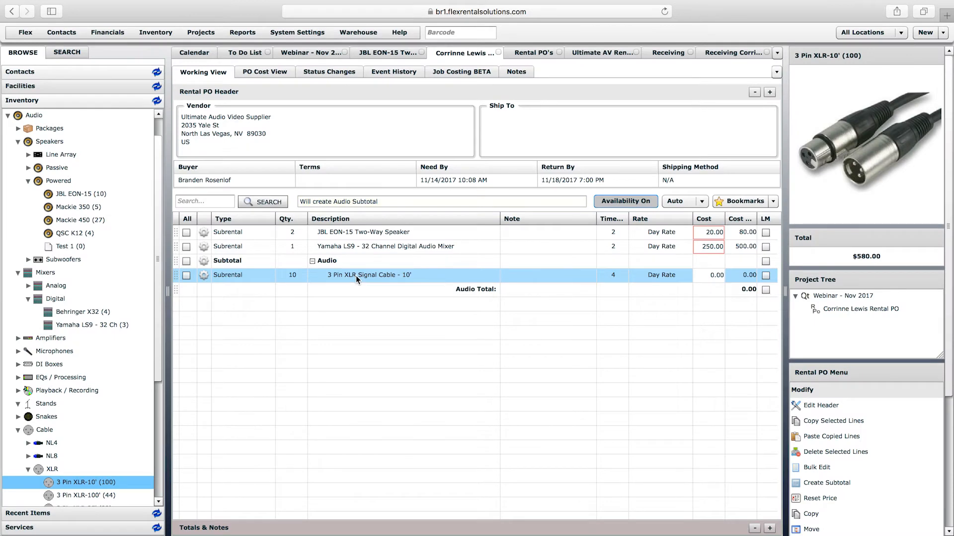
left_click(715, 53)
left_click(811, 165)
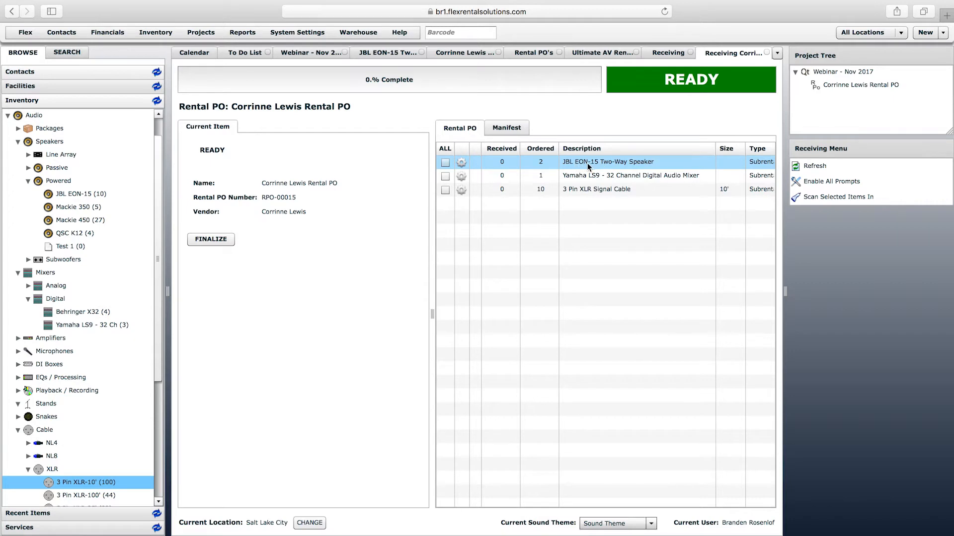
left_click(588, 163)
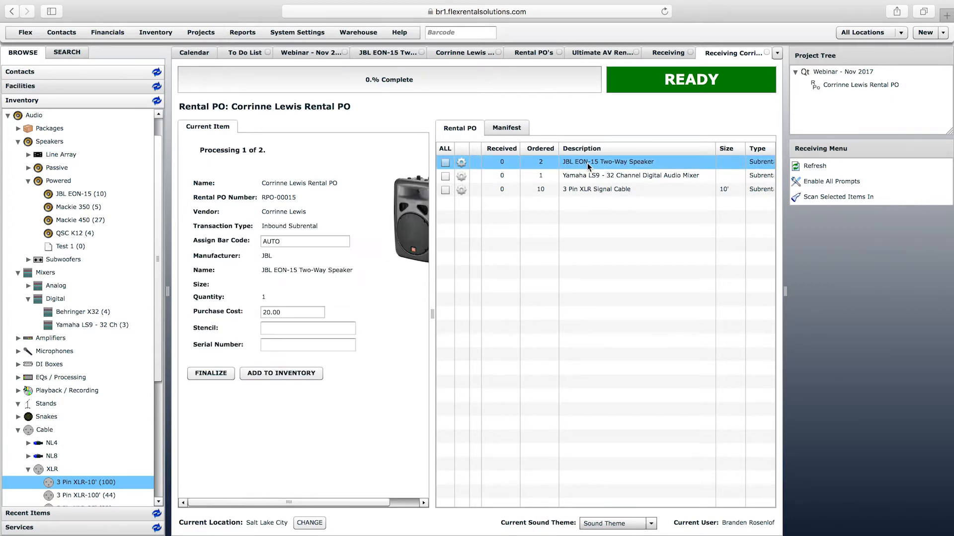
left_click_drag(432, 314, 453, 314)
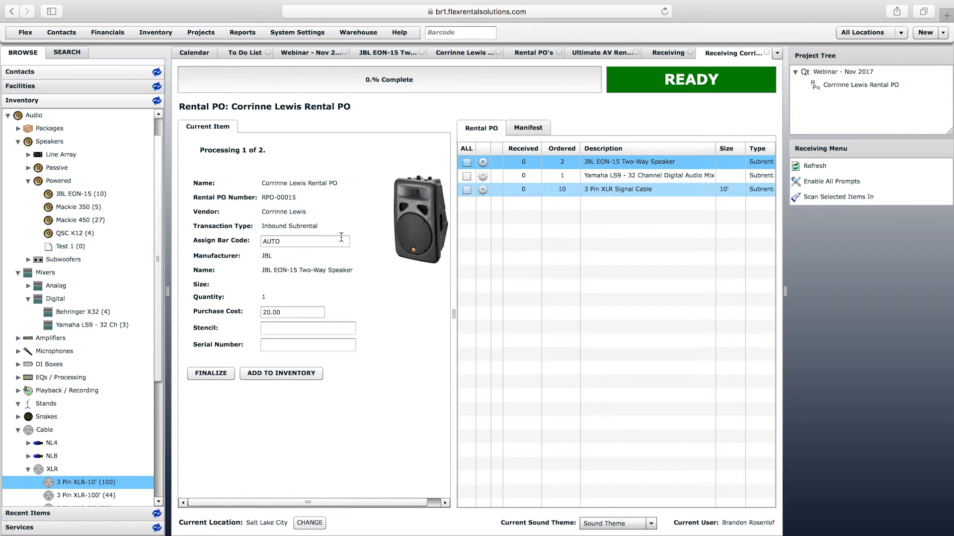
left_click(320, 243)
double_click(286, 242)
left_click(299, 241)
double_click(264, 242)
left_click(300, 241)
left_click(285, 312)
double_click(286, 312)
left_click(285, 328)
left_click(285, 344)
type("39483920-23")
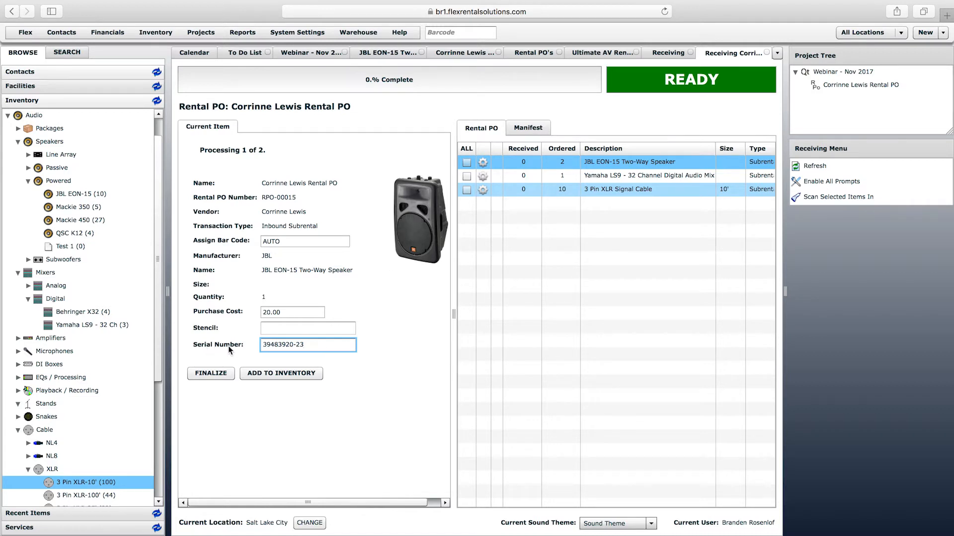
left_click(283, 374)
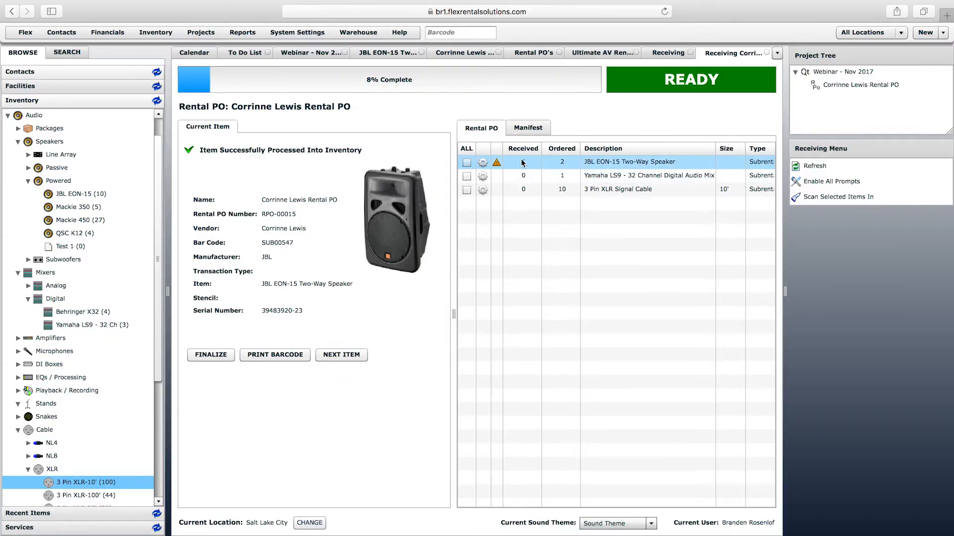
- Check the received speaker's bar code against the JBL EON-15 serial number list, and return to receiving
double_click(262, 242)
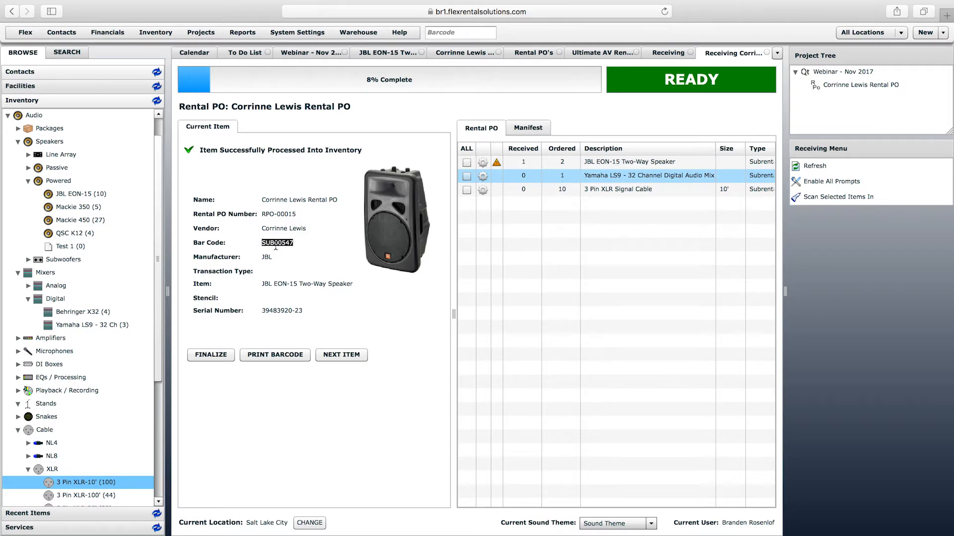
double_click(68, 195)
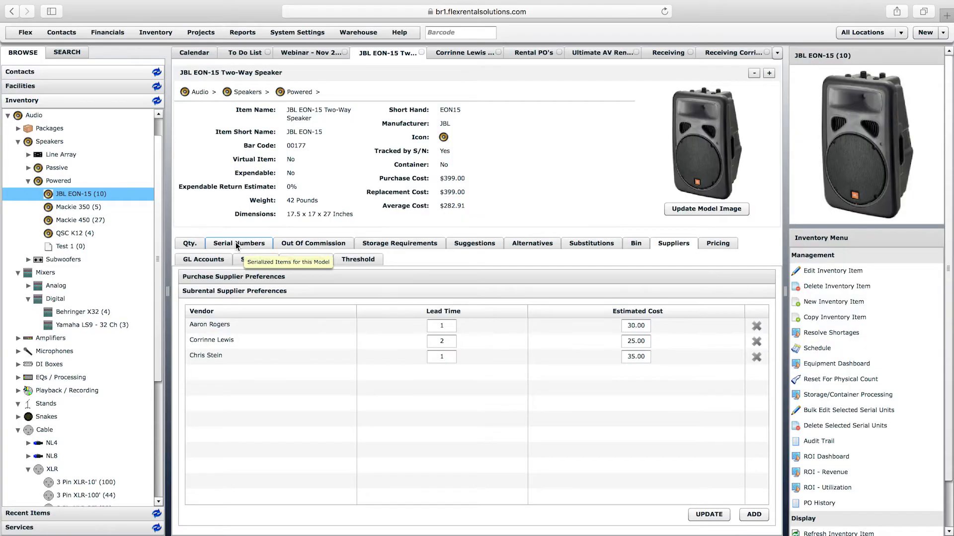
left_click(235, 243)
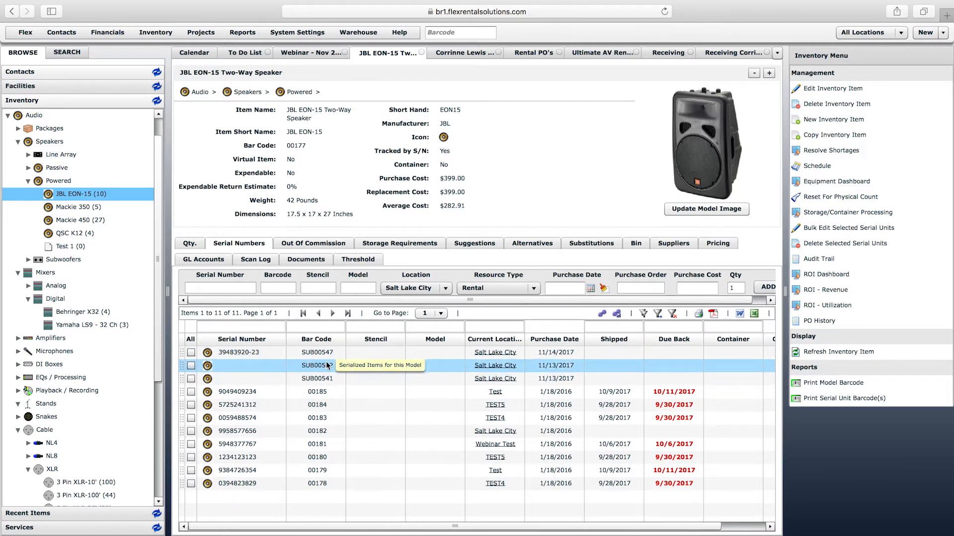
left_click(327, 356)
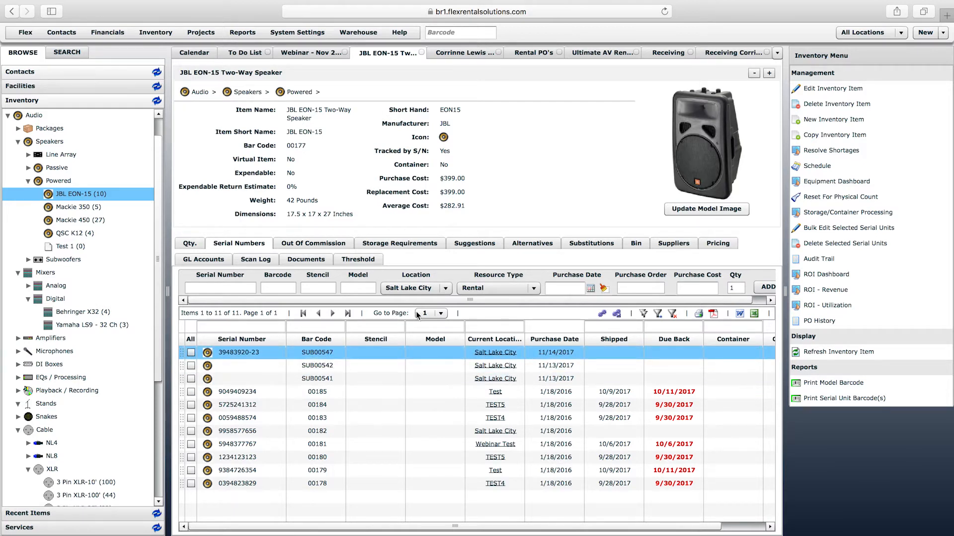
left_click(326, 376)
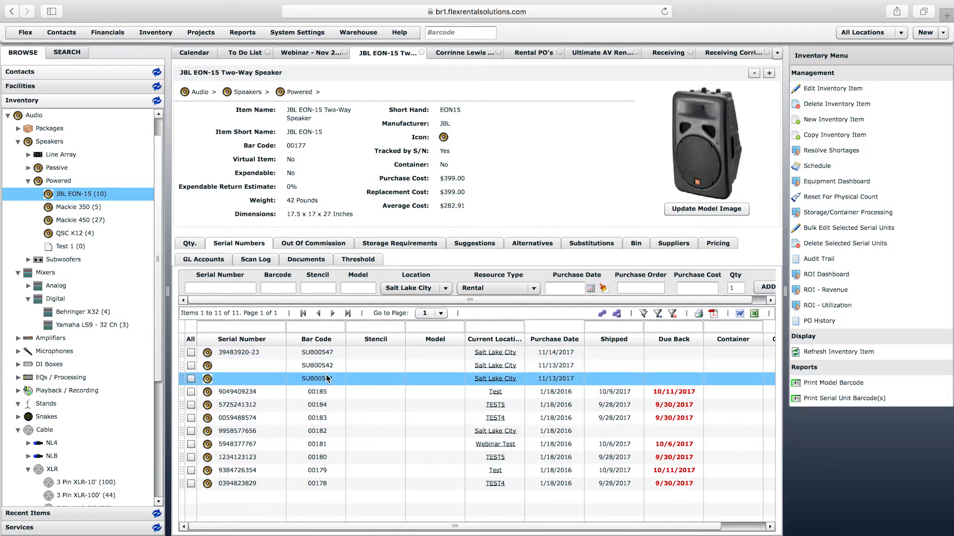
left_click(252, 355)
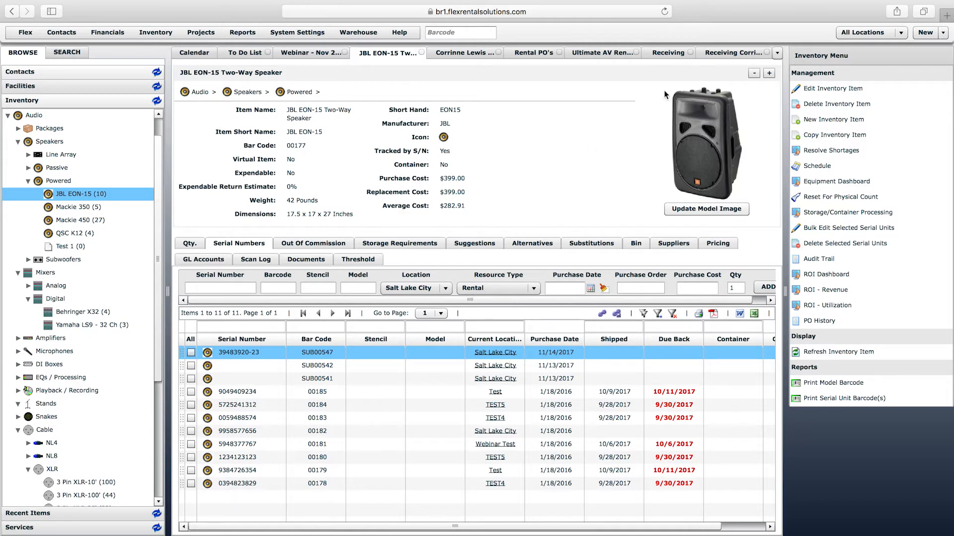
left_click(711, 55)
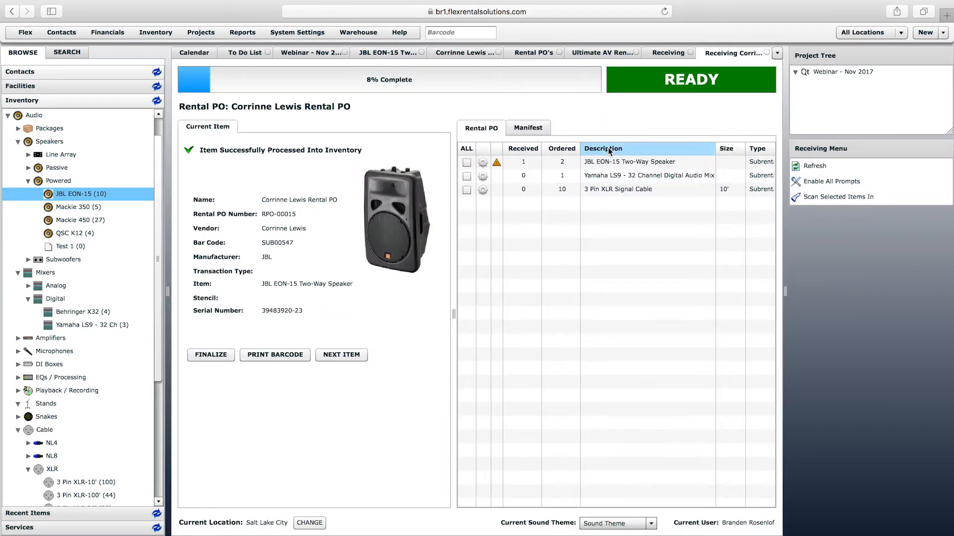
left_click(270, 355)
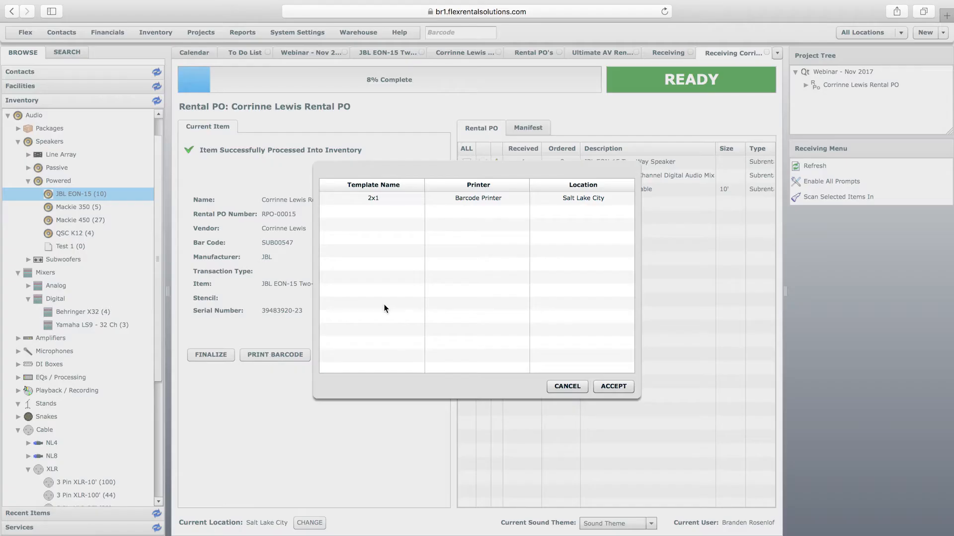
left_click(407, 199)
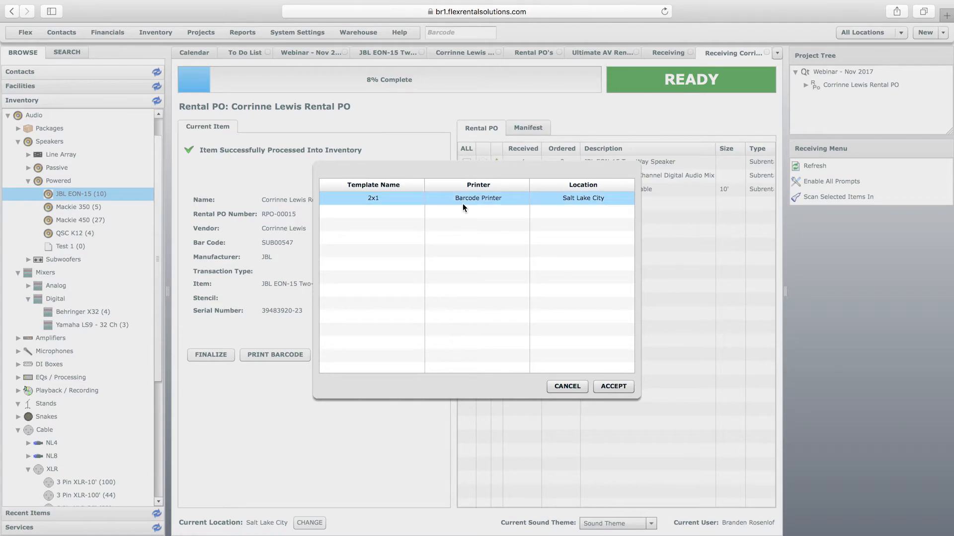
left_click(563, 387)
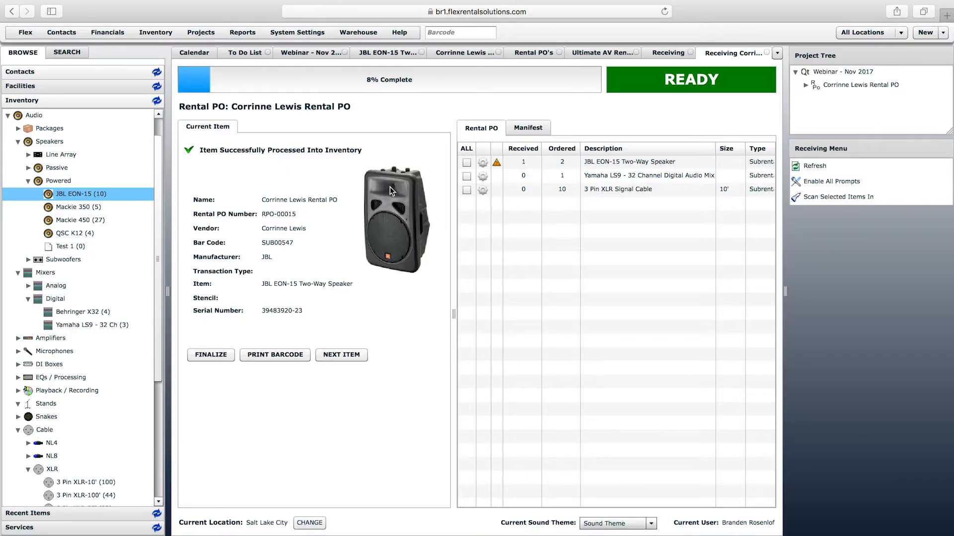
left_click(342, 354)
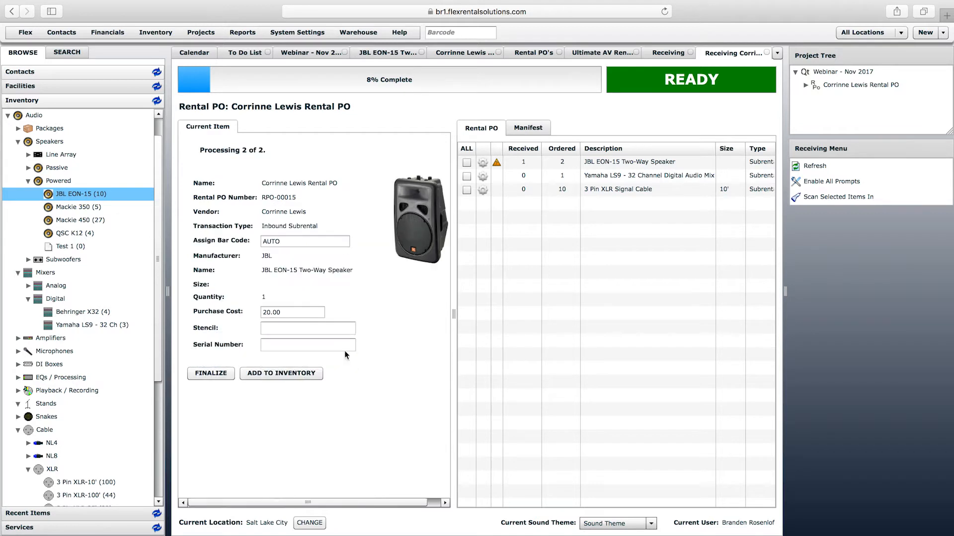
left_click(286, 347)
type("3453453445")
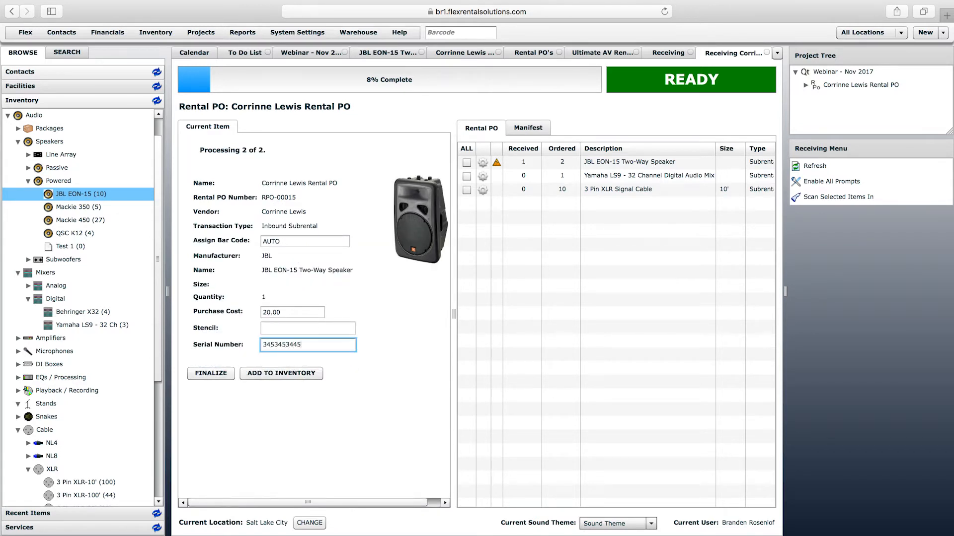
left_click(289, 375)
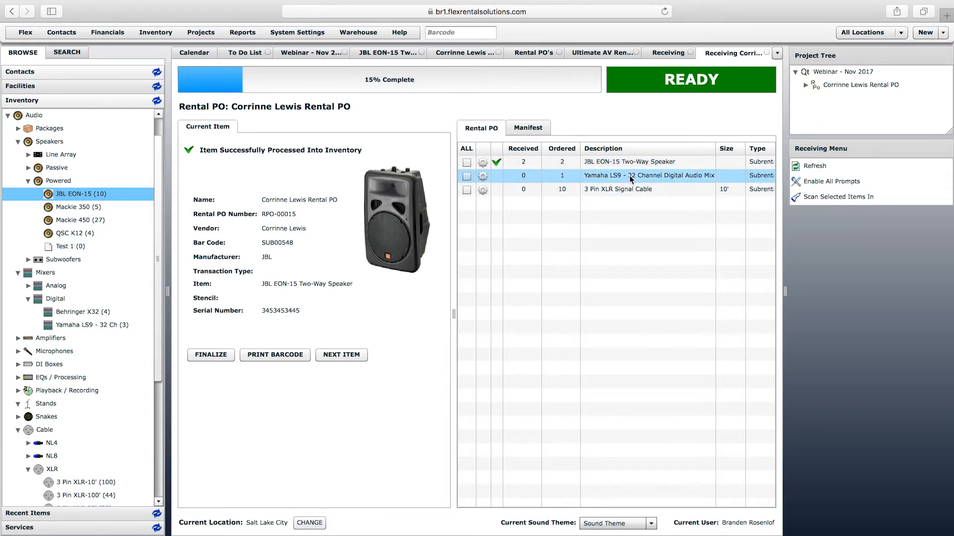
- Receive the Yamaha LS9 - 32 Channel Digital Audio Mixer into inventory with an AUTO bar code, and advance to the next item
left_click(351, 355)
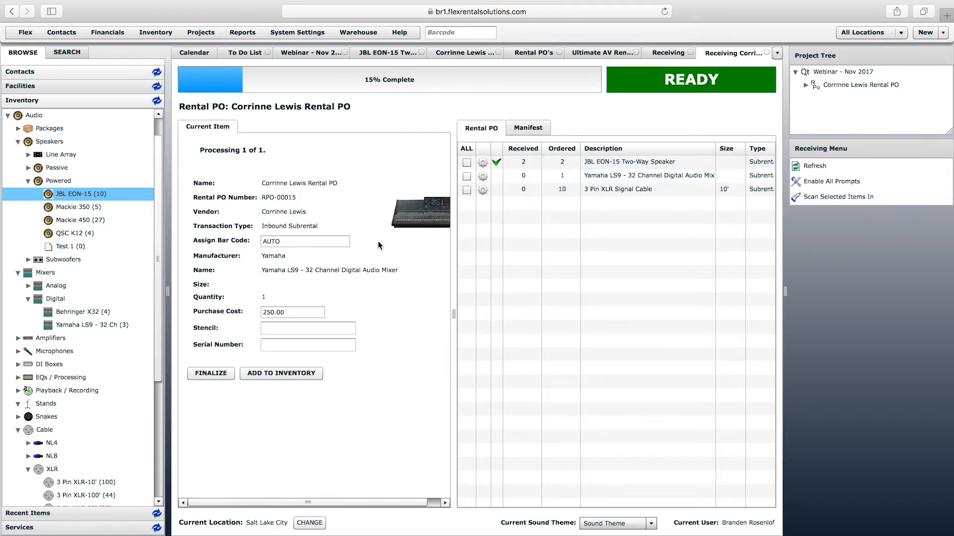
left_click(278, 377)
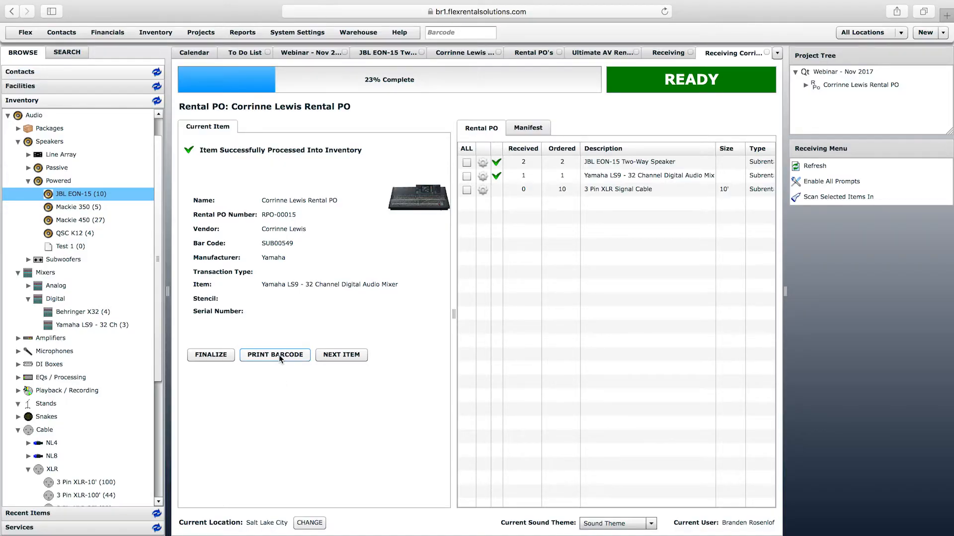
left_click(337, 355)
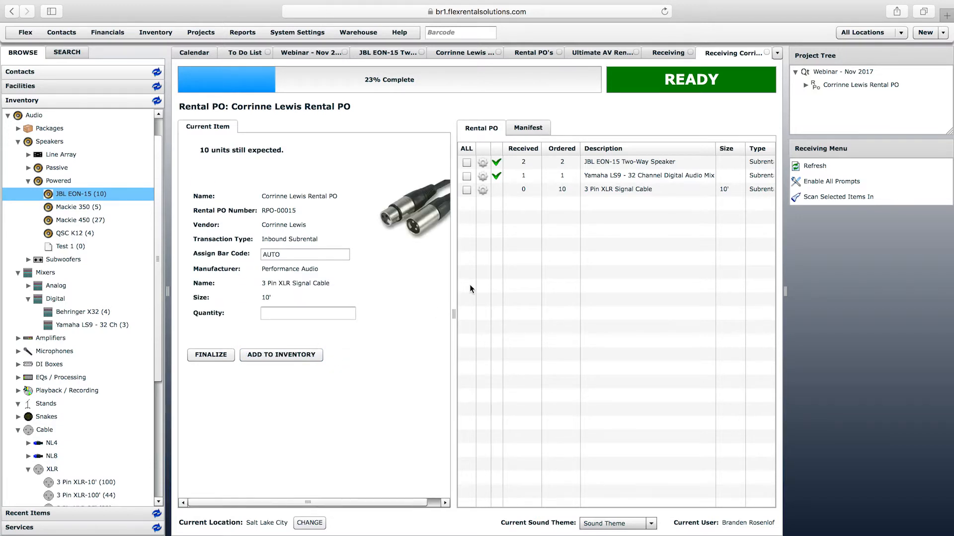
- Receive the 10' 3 Pin XLR Signal Cables into inventory with an AUTO bar code and a quantity of 10
left_click(594, 189)
left_click(292, 252)
mouse_move(262, 253)
left_mouse_down()
mouse_move(284, 254)
mouse_move(252, 254)
left_mouse_up()
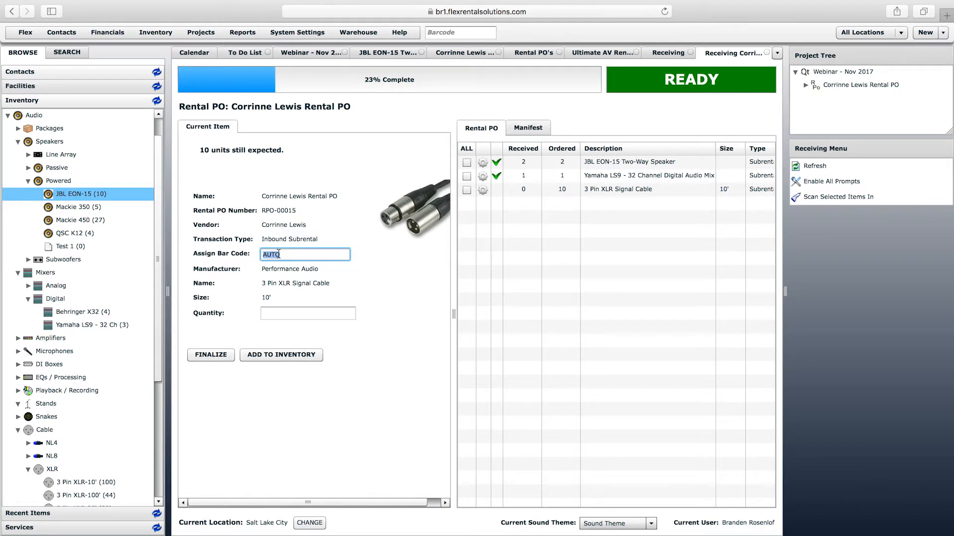
left_click(274, 313)
type("10")
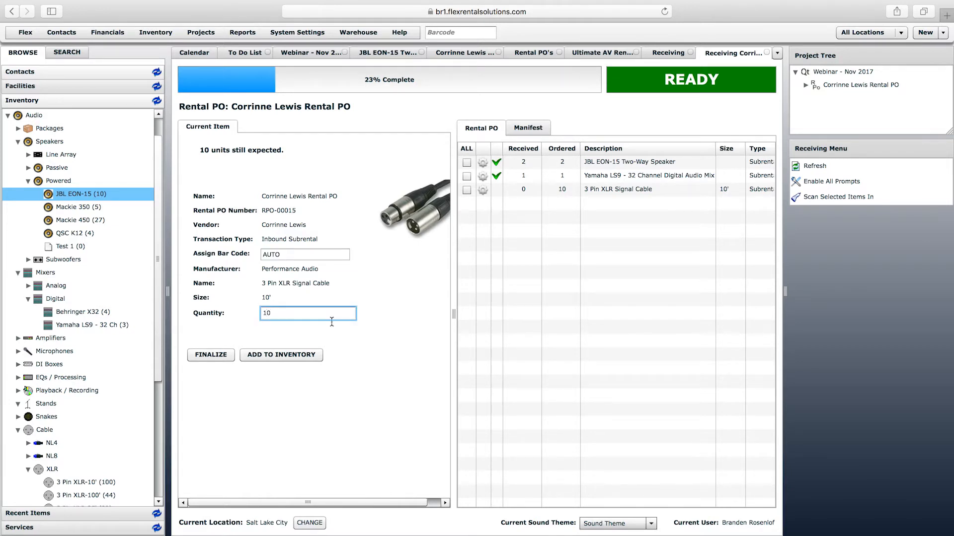
left_click(290, 356)
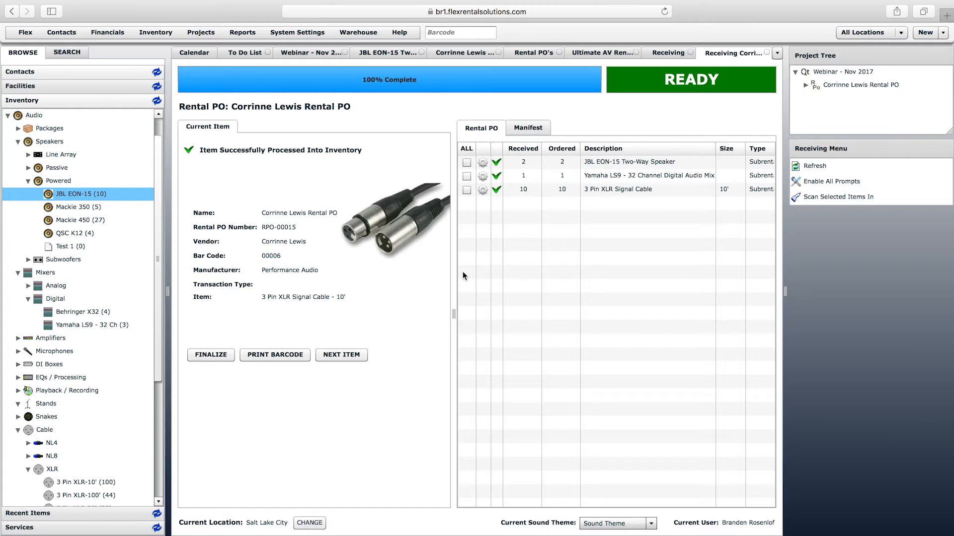
- Examine the bar code assigned to the received 3 Pin XLR Signal Cables
left_click_drag(262, 259, 298, 259)
left_click(273, 258)
left_click_drag(282, 256, 250, 250)
left_click(277, 259)
left_click_drag(260, 255, 296, 257)
left_click(285, 257)
left_click_drag(261, 257, 281, 258)
left_click(283, 258)
- Check the JBL EON-15 serial number list for the received speakers and the 3 Pin XLR-10' cable's subrental quantities
left_click(417, 53)
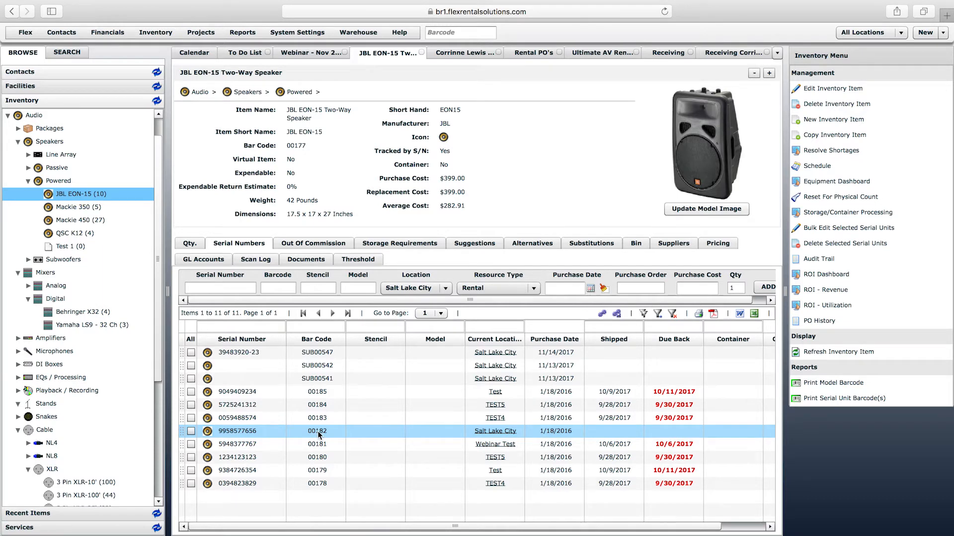
left_click(503, 203)
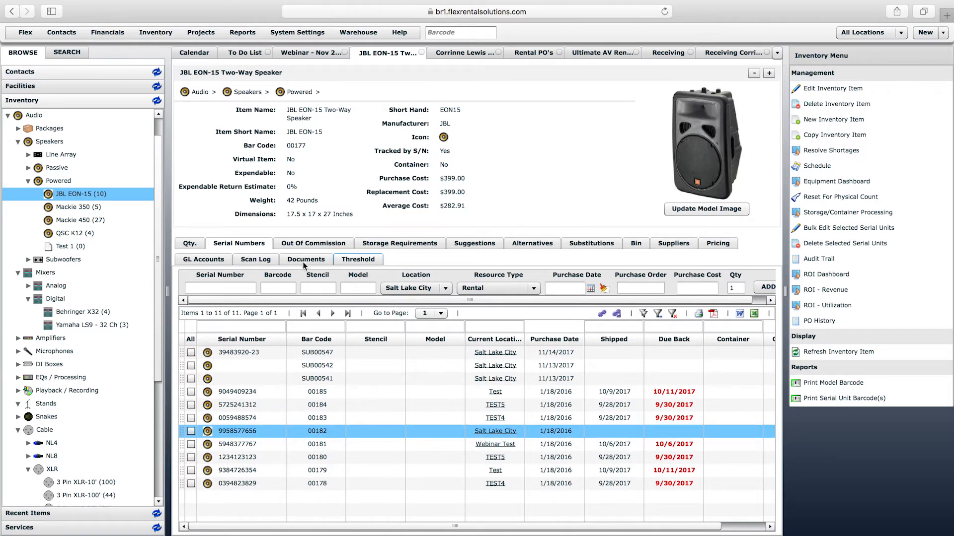
left_click(298, 243)
left_click(257, 245)
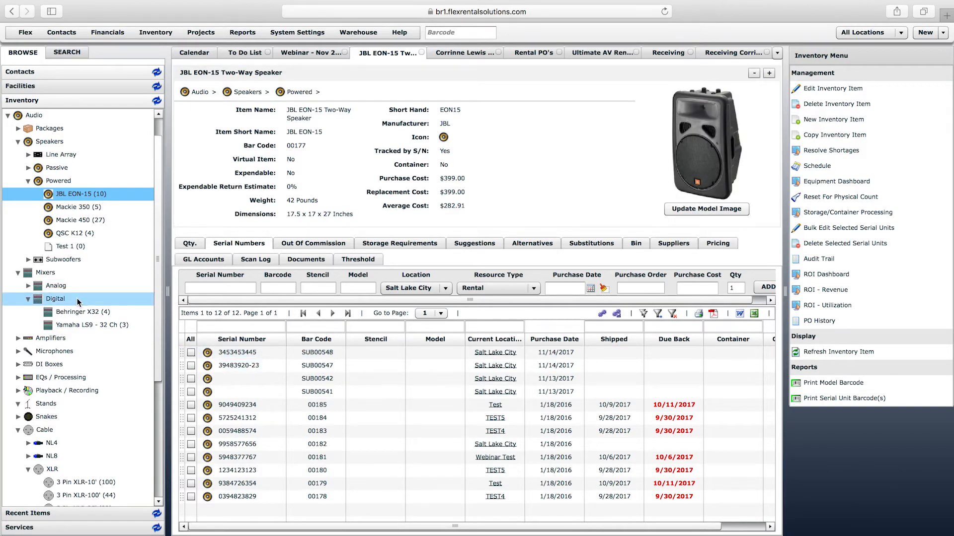
scroll(80, 348, "down", 3)
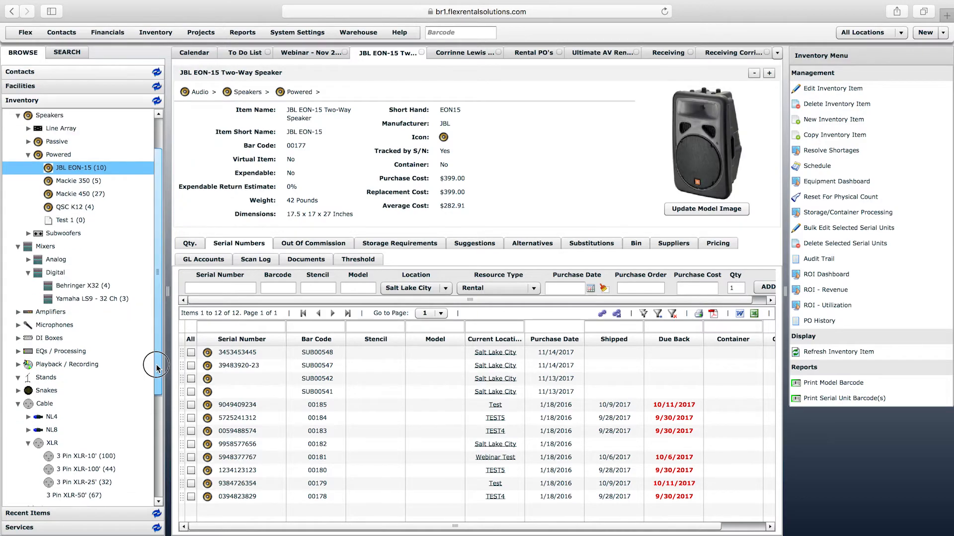
left_click(73, 430)
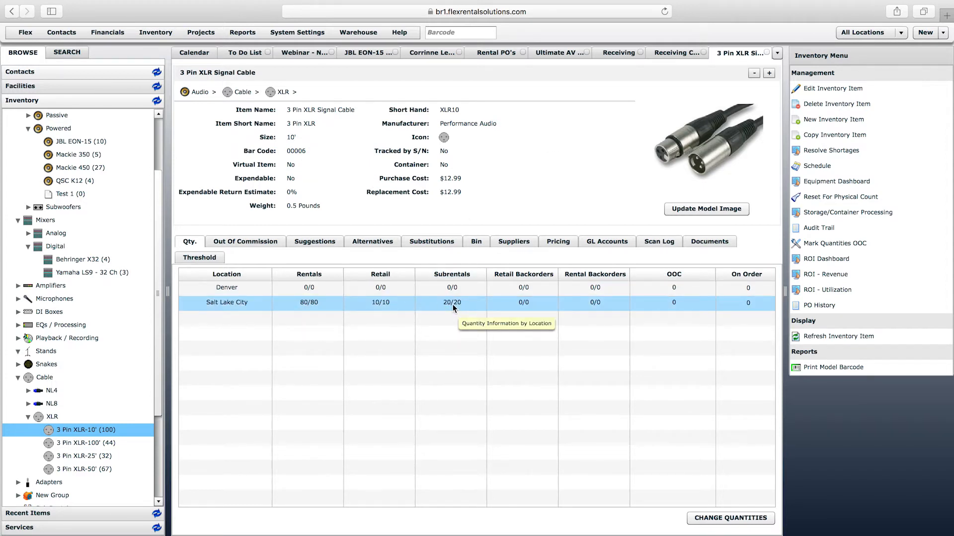
- Confirm the Webinar - Nov 2017 quote, removing the only recipient from the notification's distribution list
left_click(300, 52)
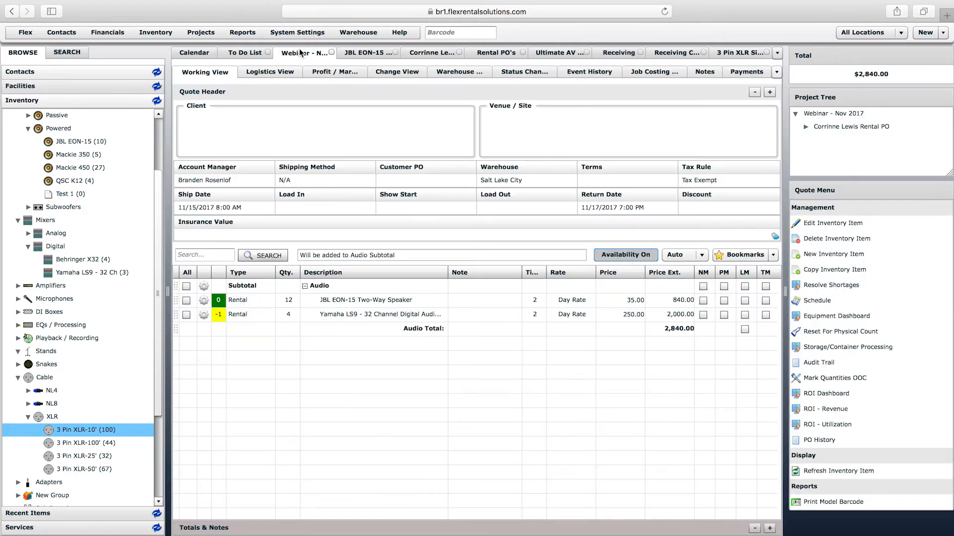
scroll(923, 453, "down", 10)
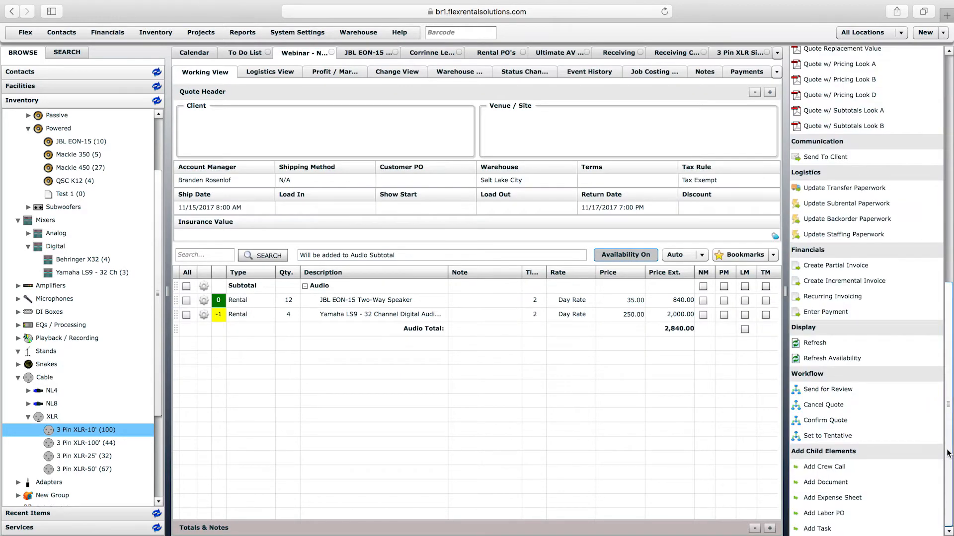
left_click(827, 422)
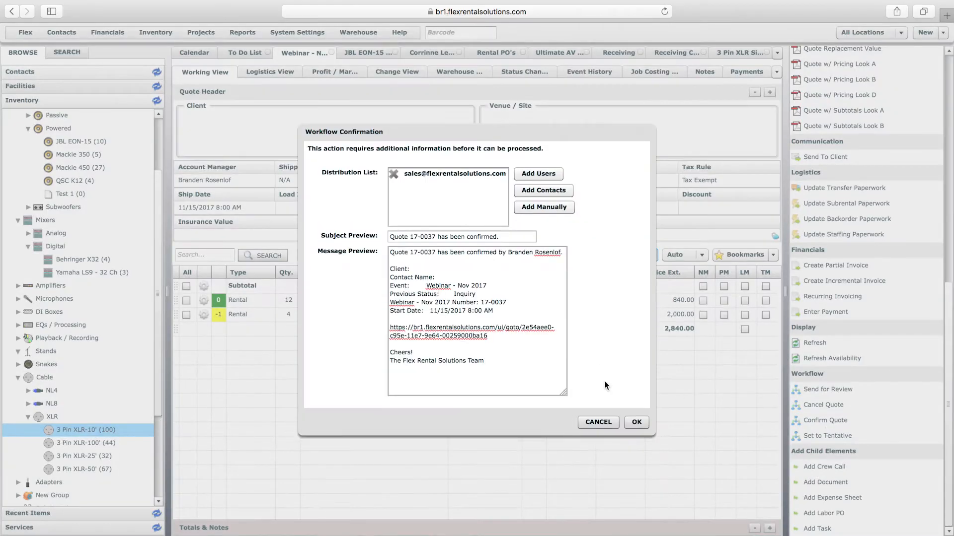
left_click(394, 173)
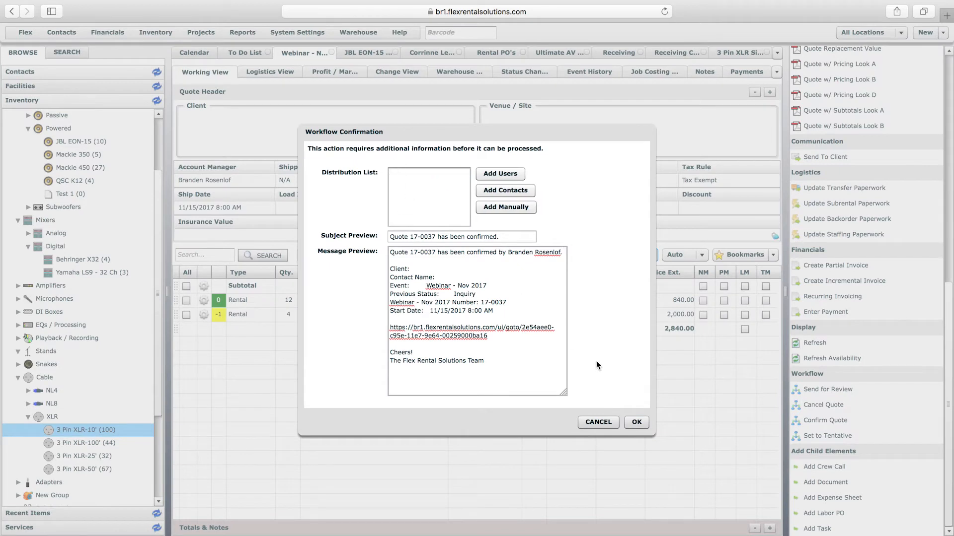
left_click(638, 422)
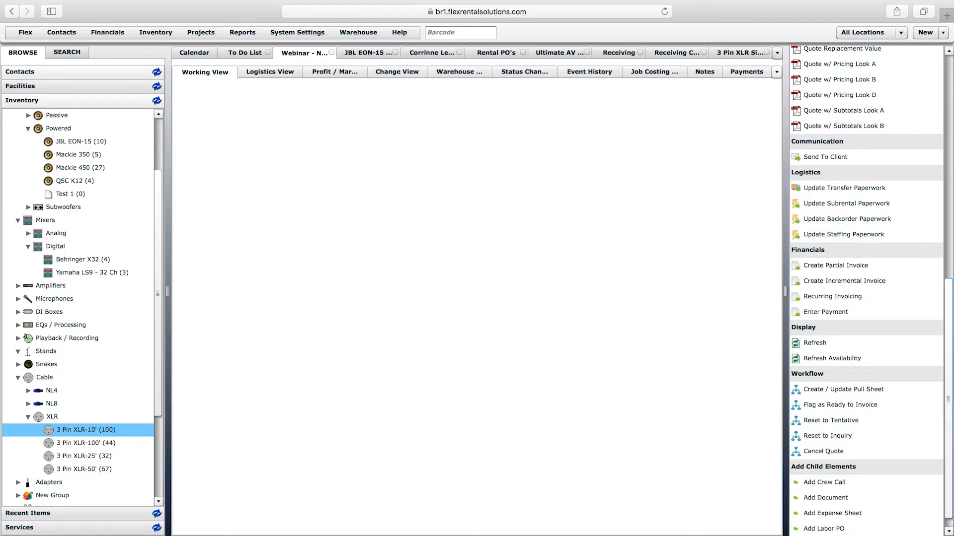
- Create the pull sheet for the Webinar - Nov 2017 quote with the default notification, and open it for prep
left_click(853, 390)
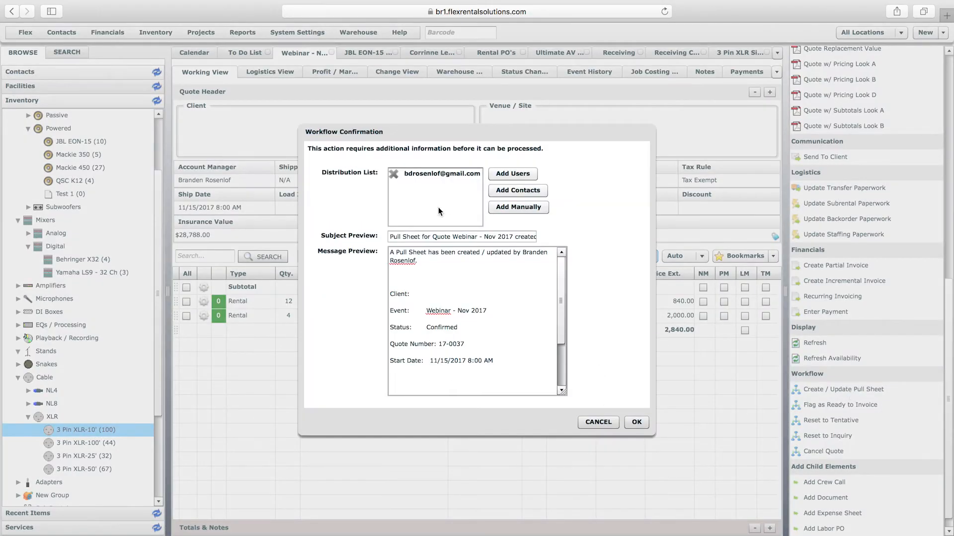
left_click(635, 422)
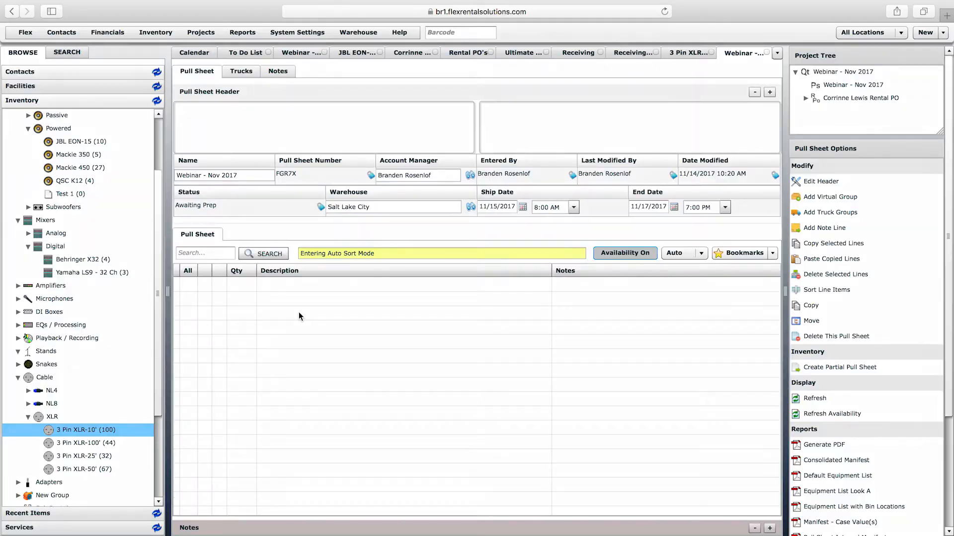
left_click(403, 315)
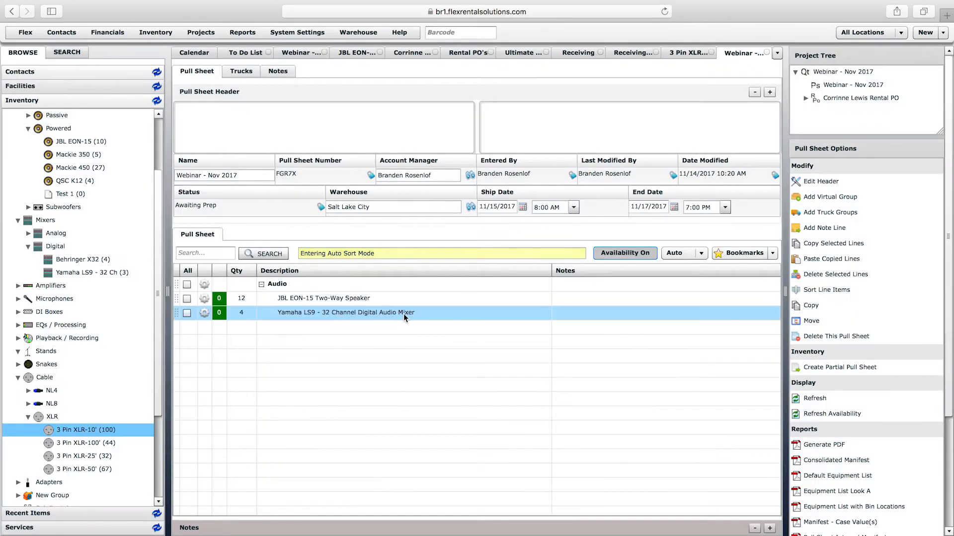
left_click(403, 298)
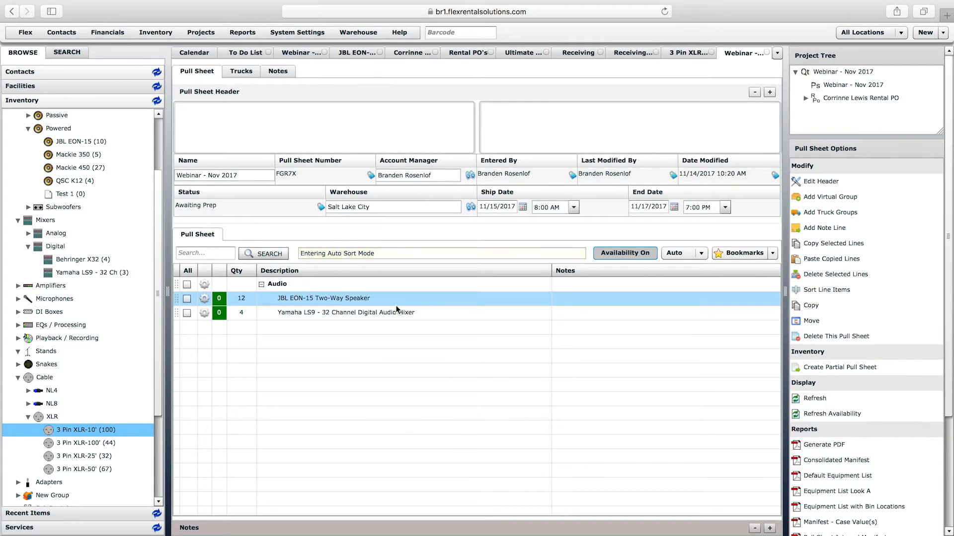
scroll(904, 462, "down", 3)
left_click(842, 531)
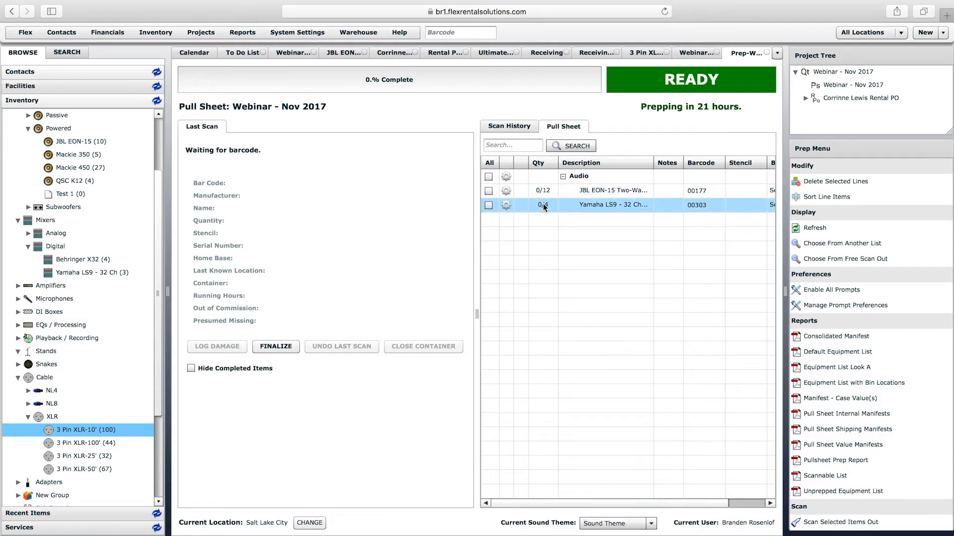
- Check the subrental quantities and vendors of the JBL EON-15 and Yamaha LS9 lines on the pull sheet
left_click_drag(704, 507, 760, 504)
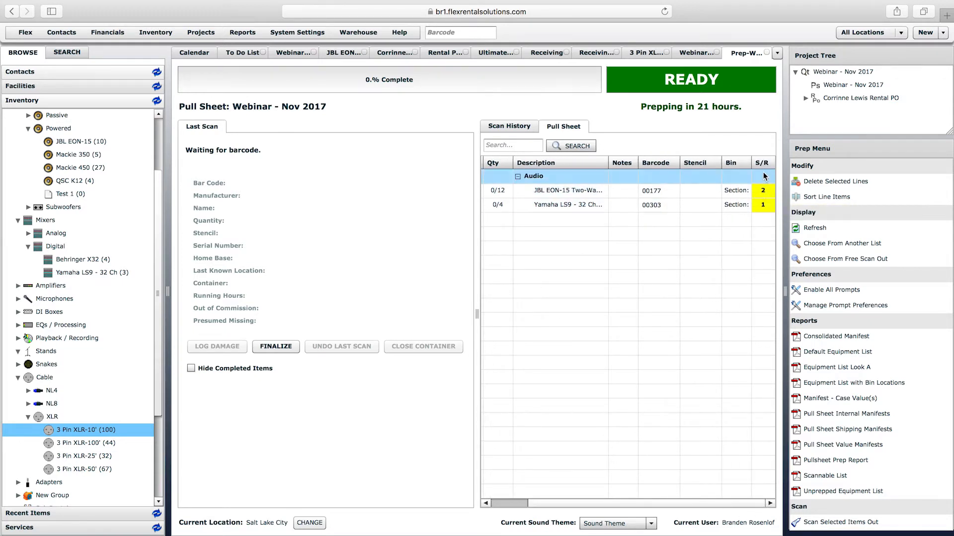
mouse_move(763, 194)
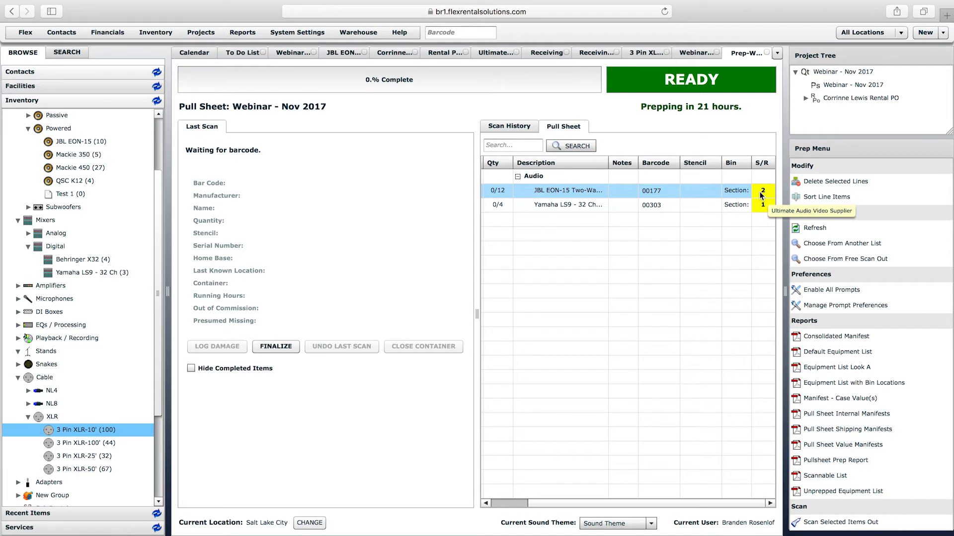
left_click(763, 207)
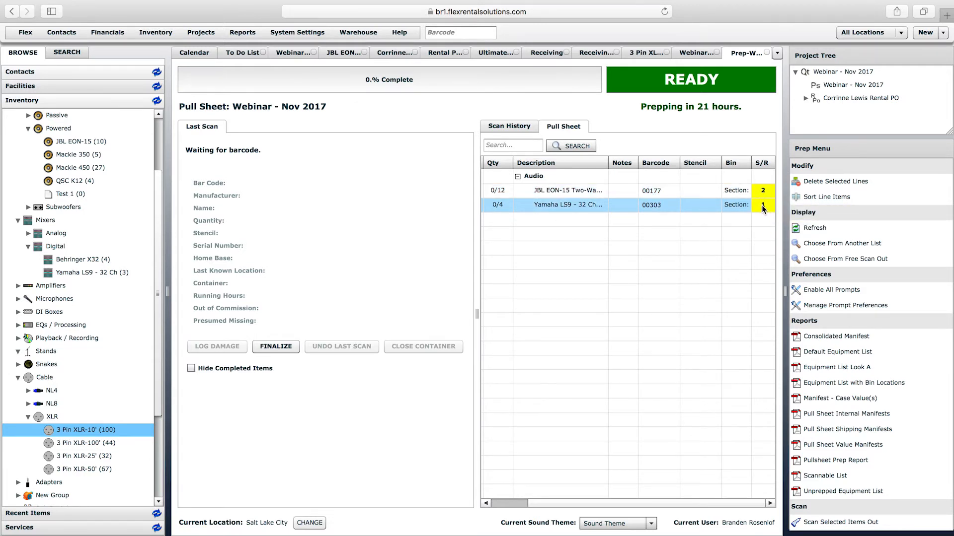
mouse_move(764, 208)
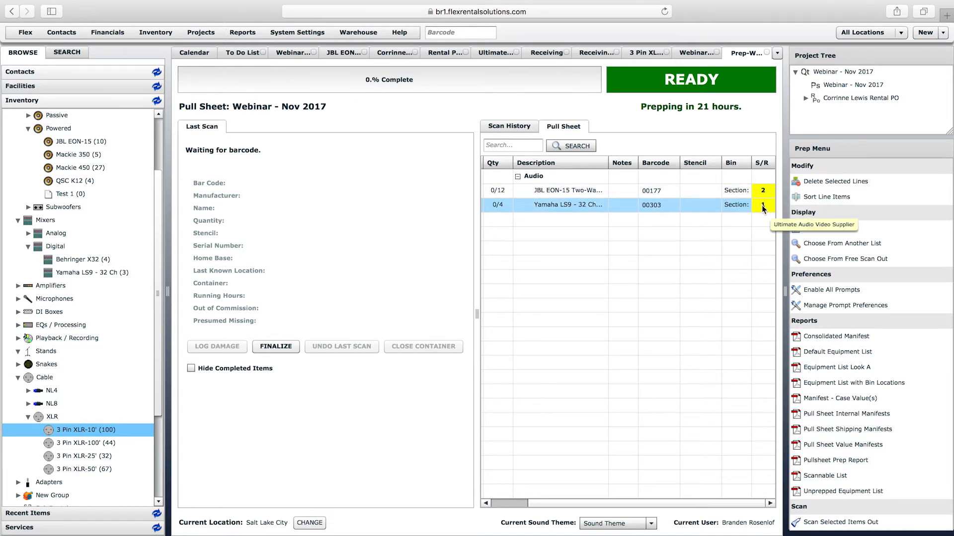
left_click(498, 207)
left_click_drag(570, 505, 532, 505)
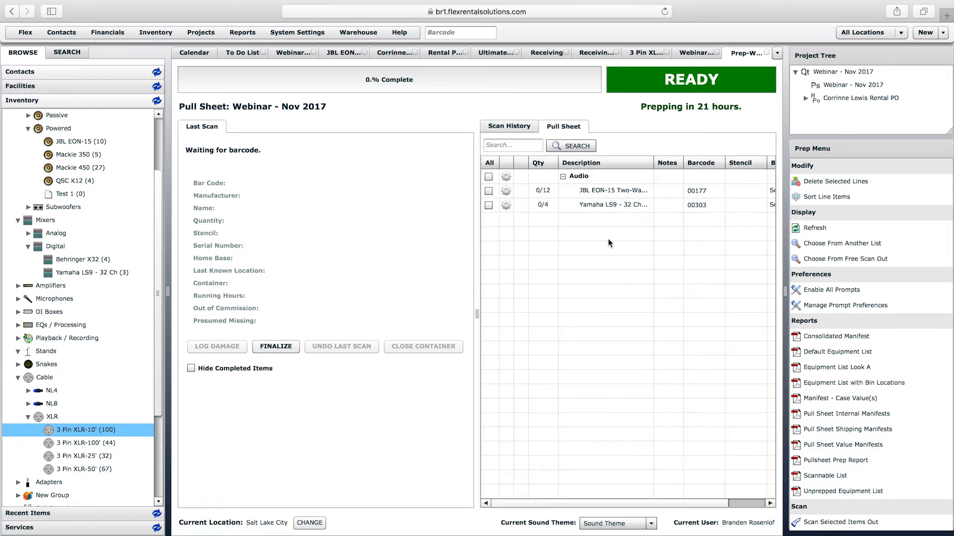
- Prep the eight JBL EON-15 speakers that have no subrental vendor onto the pull sheet by their serial numbers
double_click(589, 190)
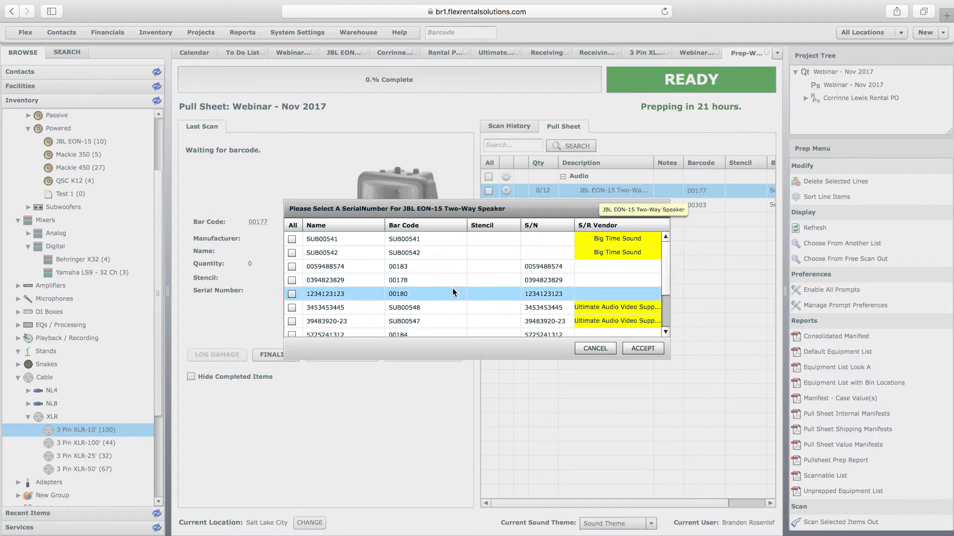
left_click(293, 269)
left_click(293, 284)
left_click(293, 297)
left_click(294, 280)
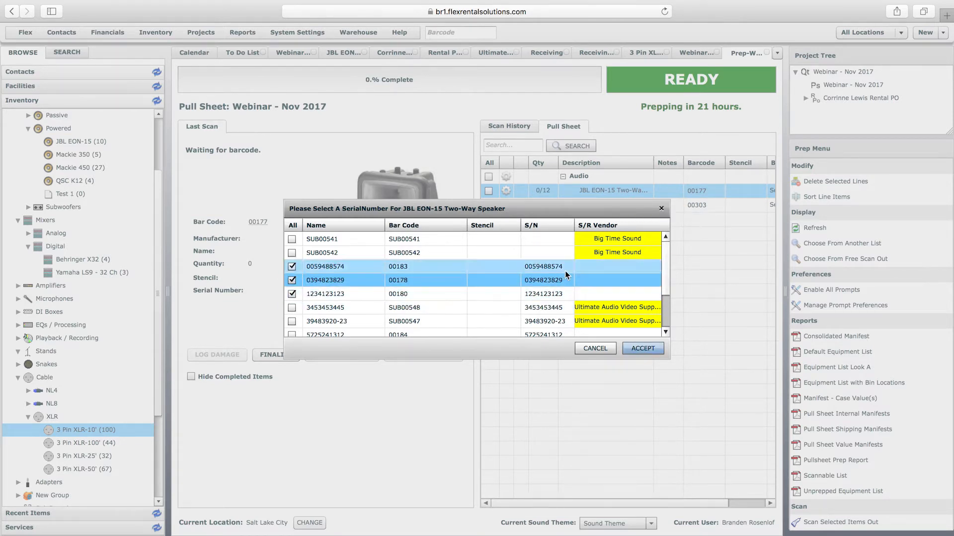
scroll(664, 296, "down", 4)
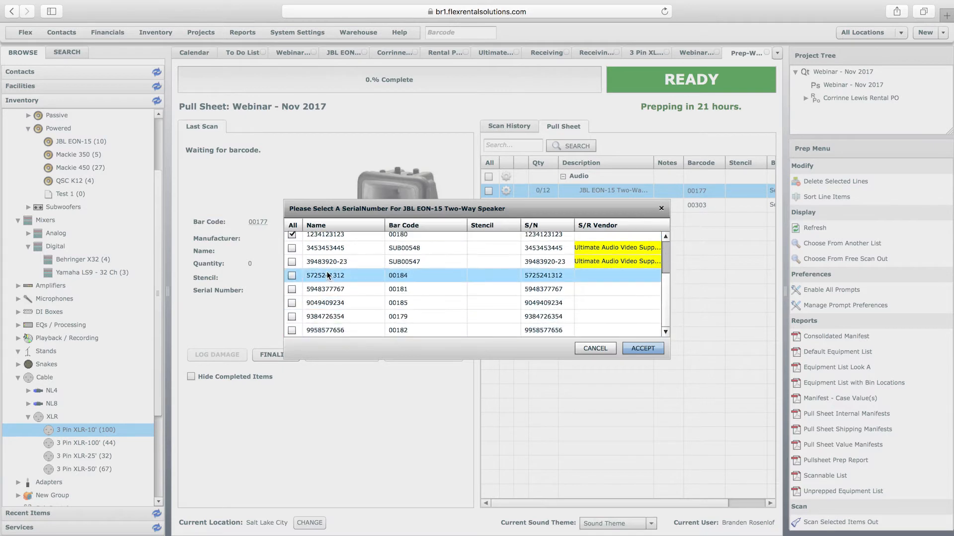
left_click(292, 276)
left_click(292, 289)
left_click(292, 303)
left_click(292, 316)
left_click(292, 330)
mouse_move(666, 285)
left_mouse_down()
mouse_move(670, 251)
mouse_move(666, 293)
left_mouse_up()
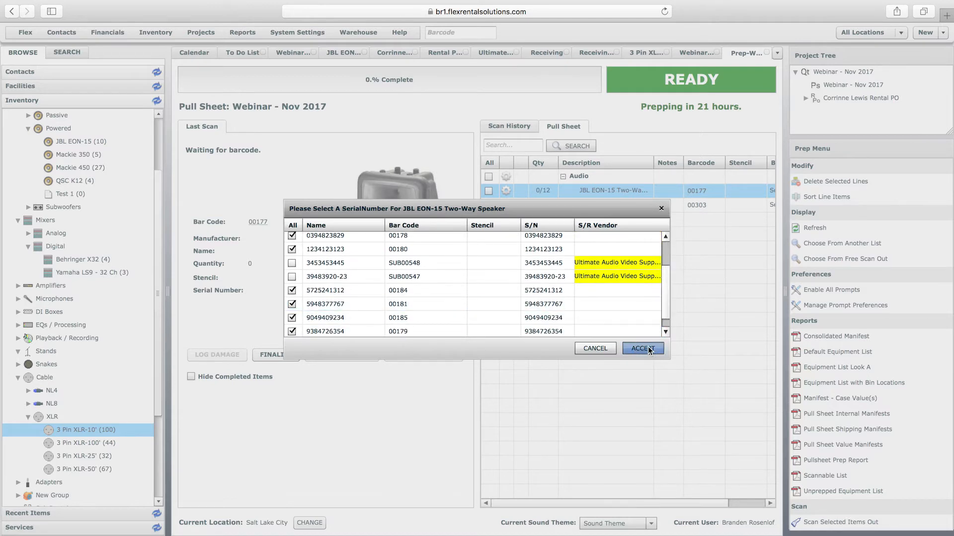
left_click(642, 348)
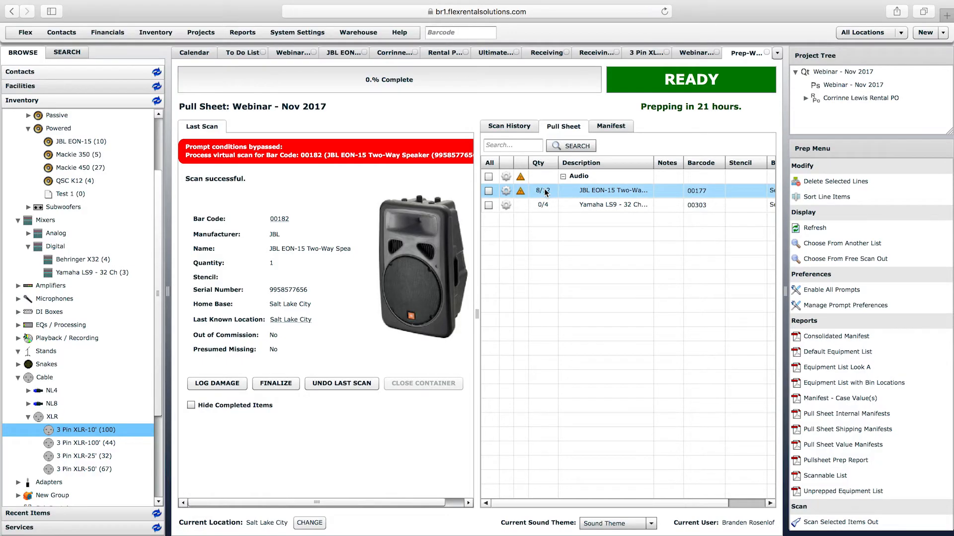
- Prep all four subrented JBL EON-15 speakers from Big Time Sound and Ultimate Audio Video Supplier onto the pull sheet
left_click(584, 193)
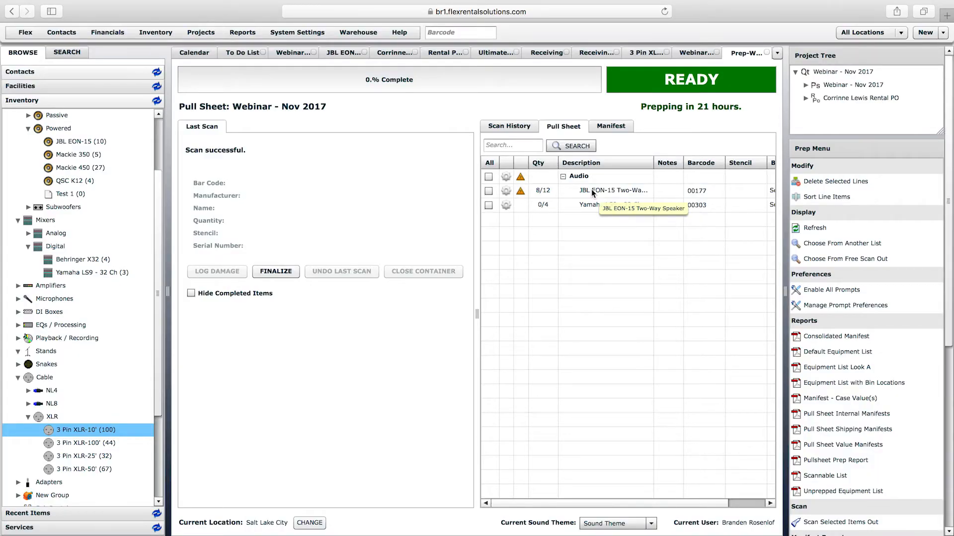
left_click(593, 192)
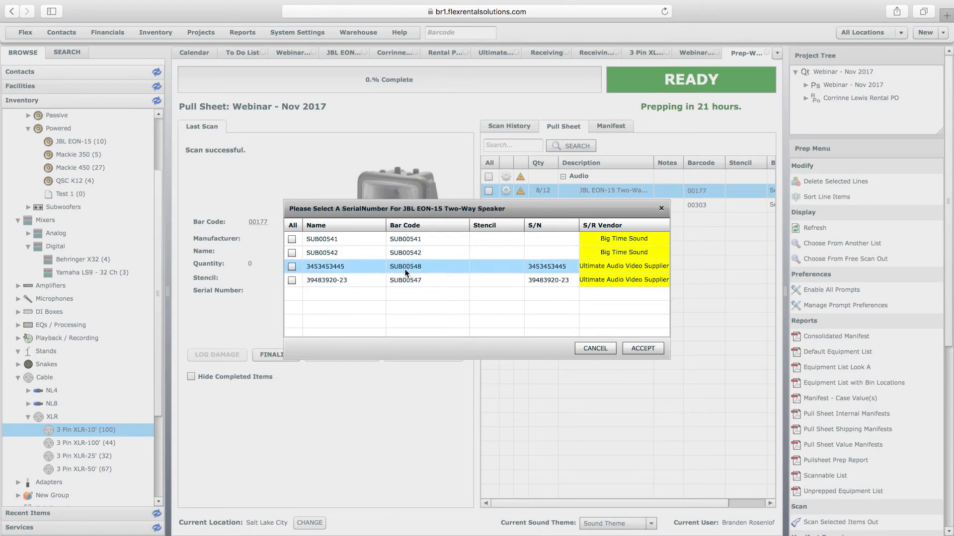
left_click(292, 227)
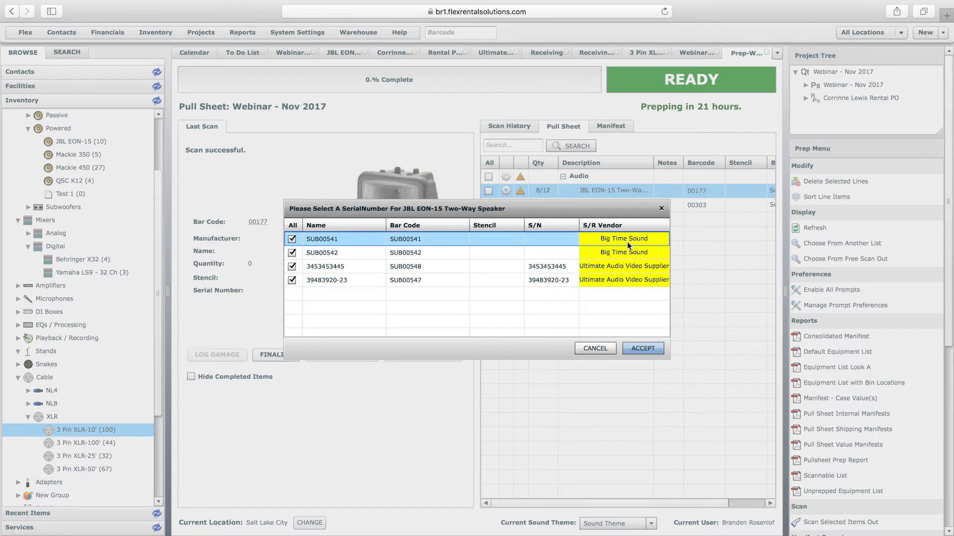
left_click(643, 349)
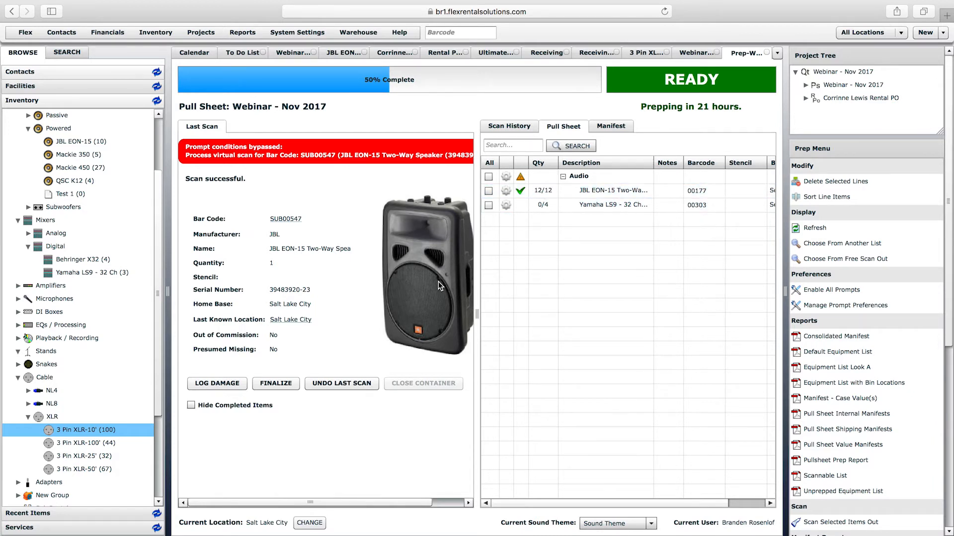
- Prep all four Yamaha LS9 mixers, including subrented unit SUB00549, onto the pull sheet and finalize the prep
double_click(599, 208)
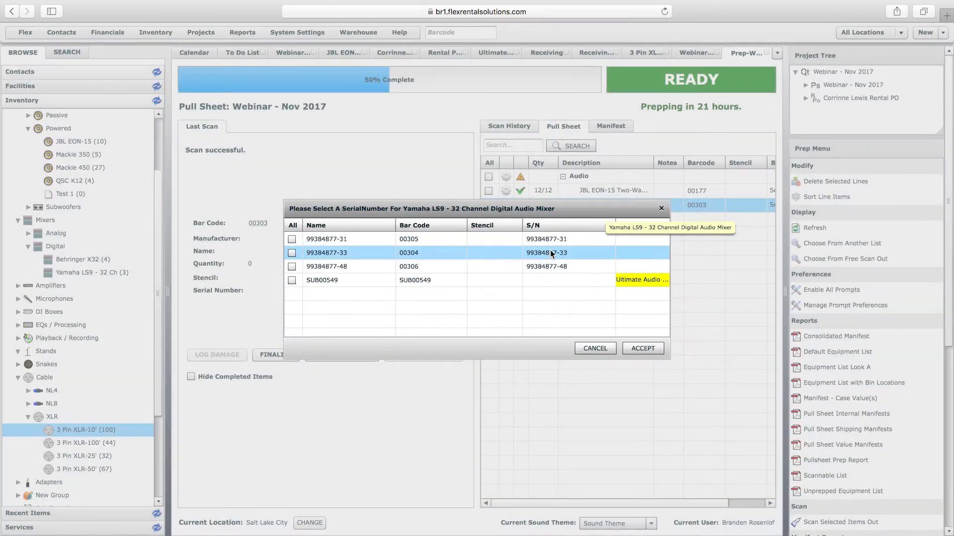
left_click(292, 238)
left_click(291, 253)
left_click(292, 266)
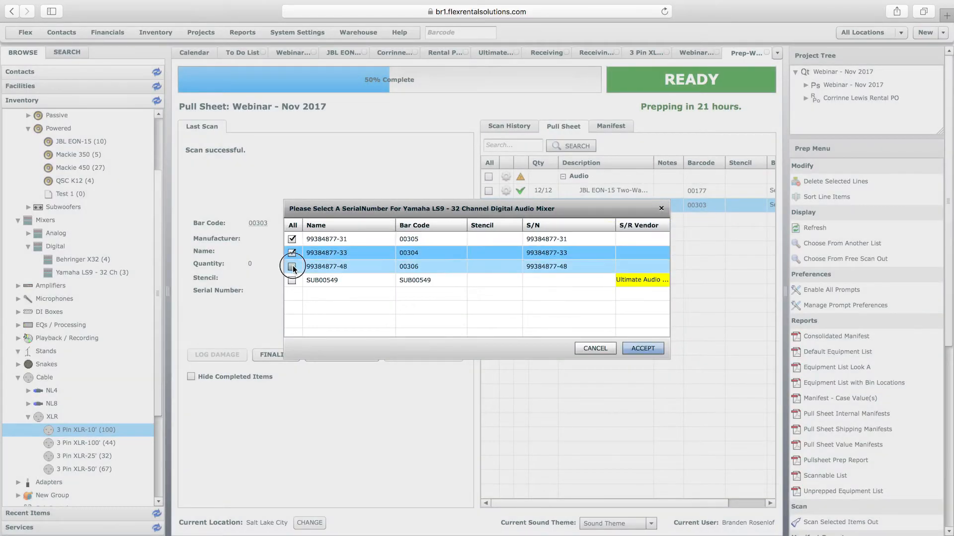
left_click(292, 281)
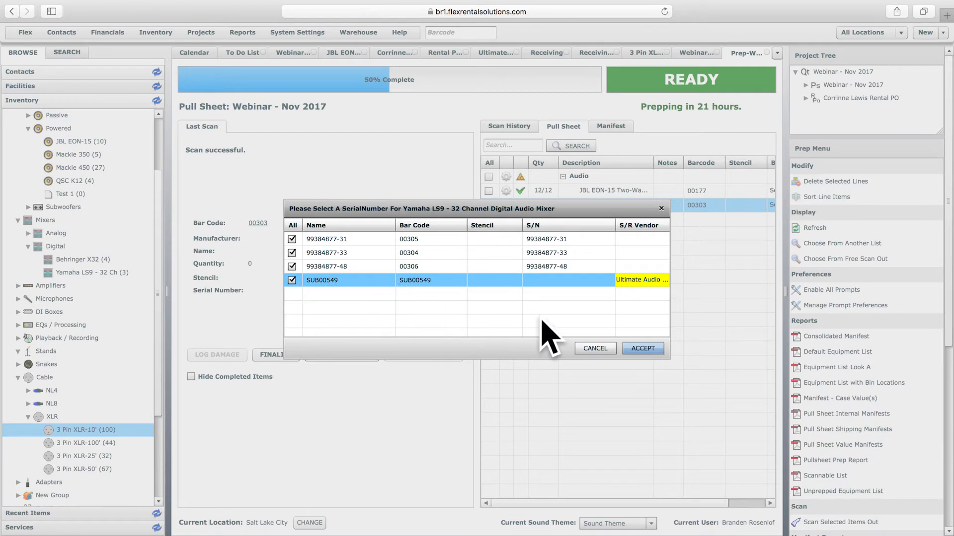
left_click(643, 348)
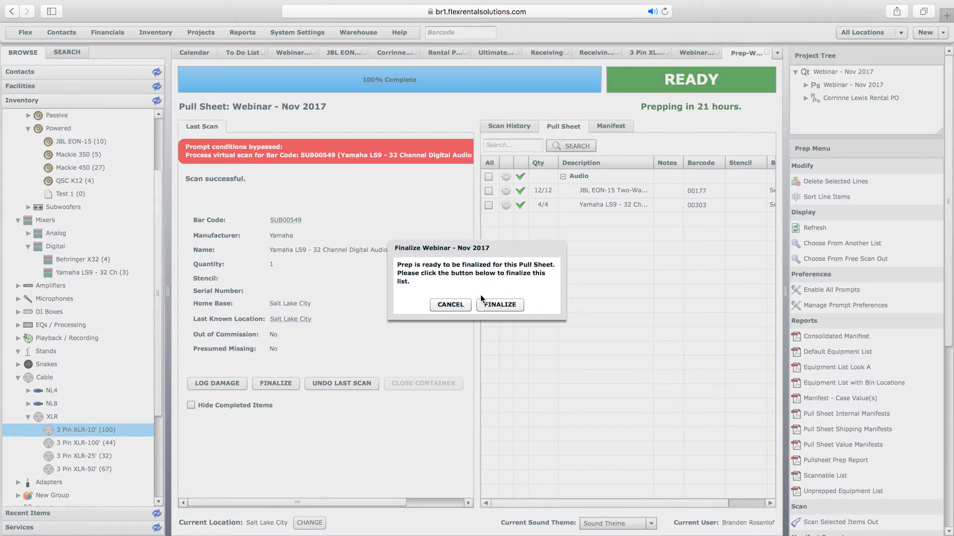
left_click(499, 304)
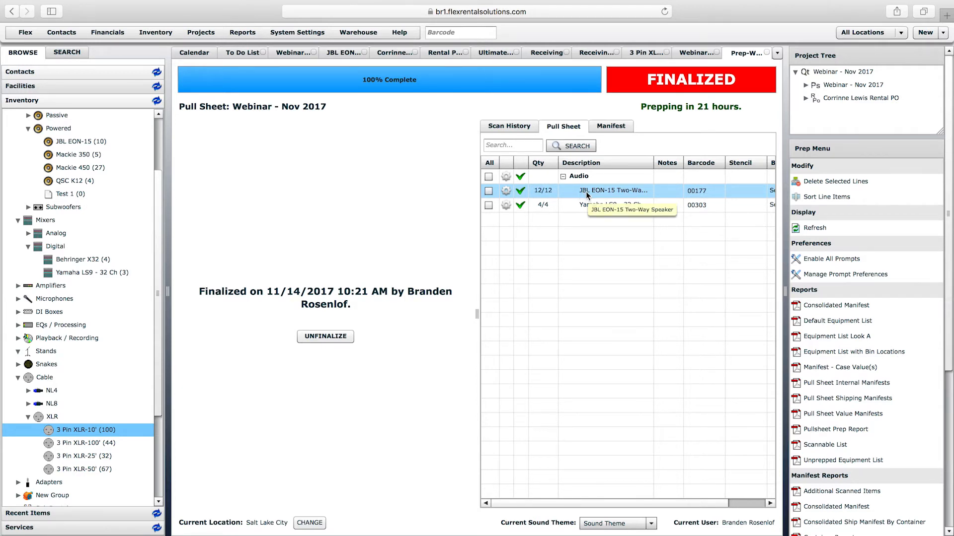
- Review the JBL EON-15 inventory item's scan log for the prep scans and check its serial numbers' current locations
left_click(338, 56)
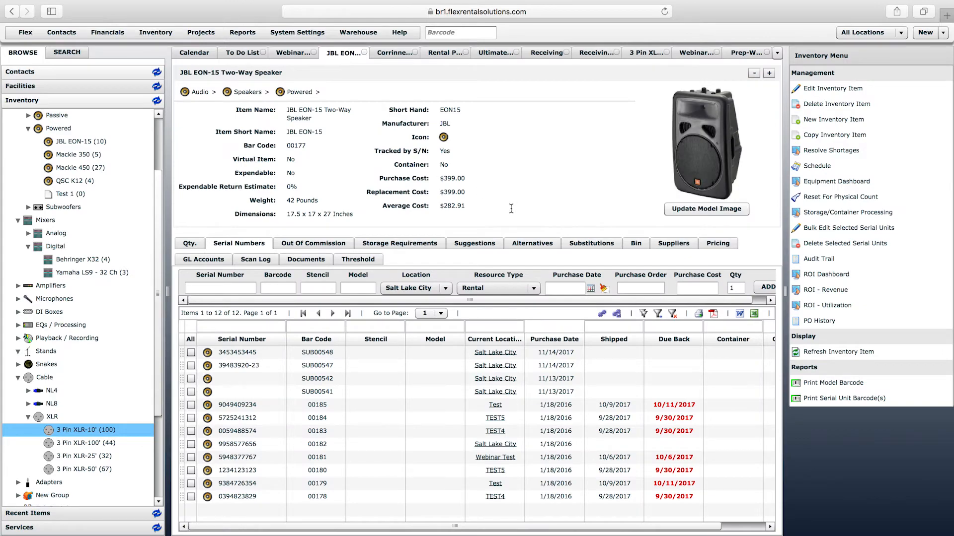
left_click(255, 259)
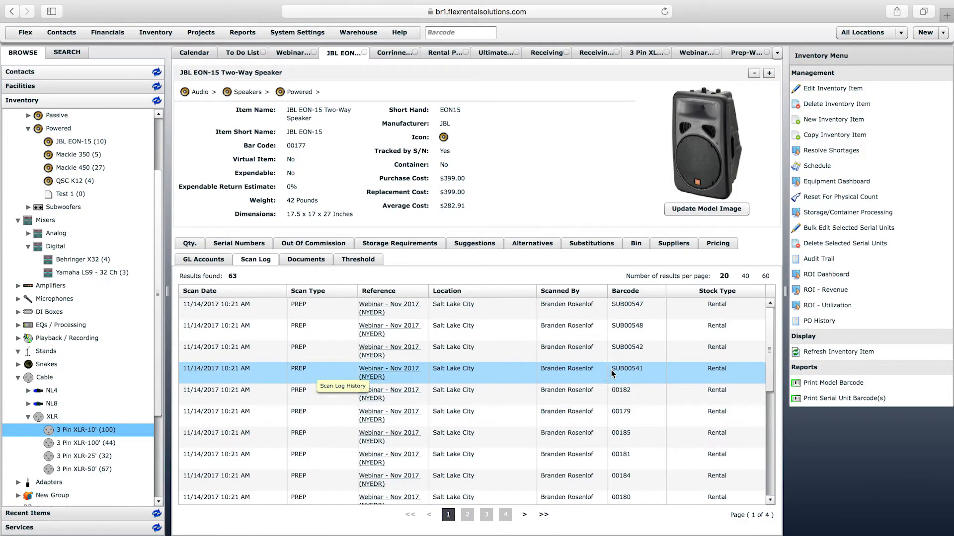
left_click(640, 380)
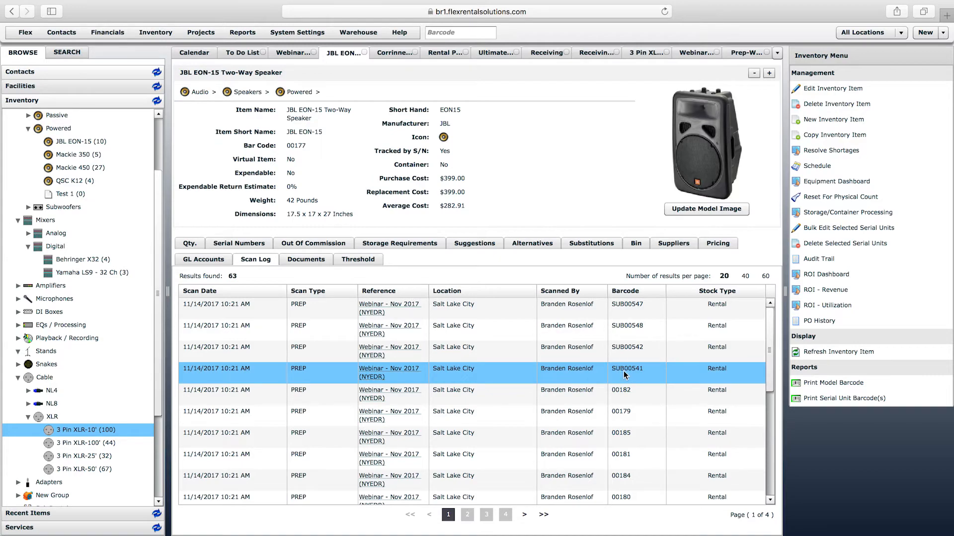
left_click(264, 246)
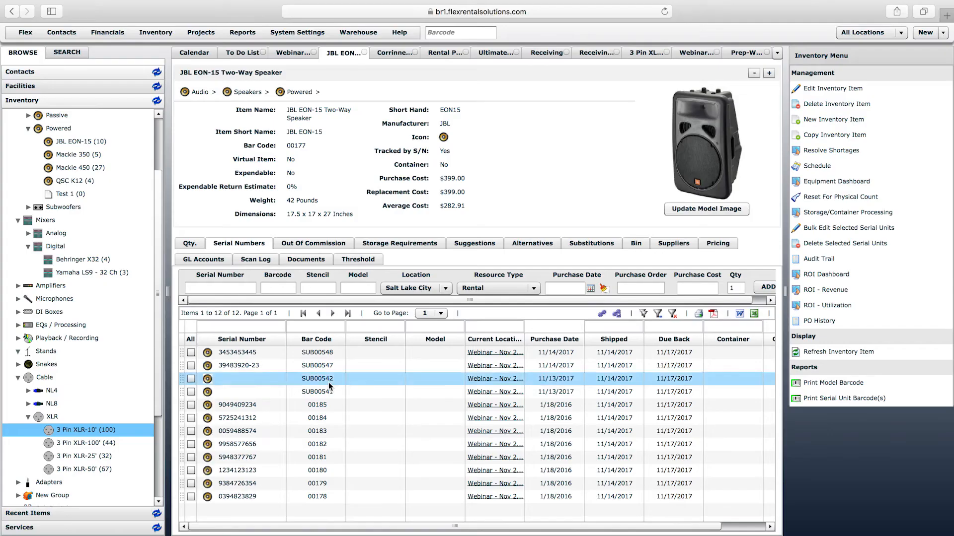
- Open the serial number details of subrented JBL EON-15 unit SUB00547 and examine its scan log history
left_click(317, 367)
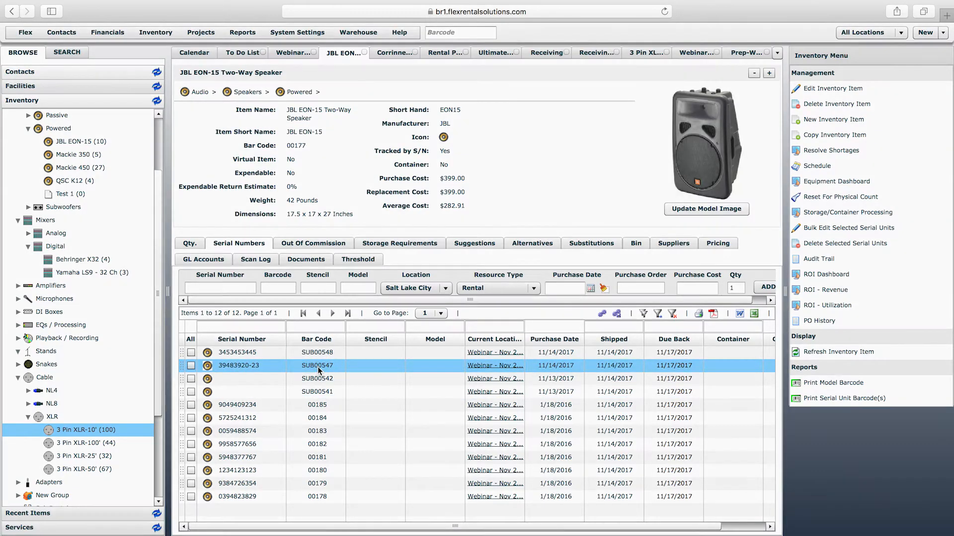
double_click(318, 367)
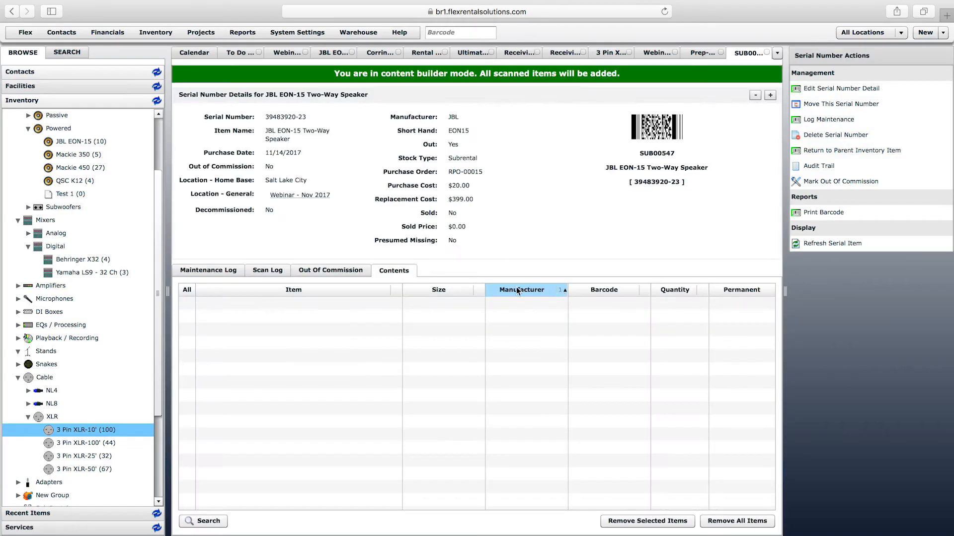
left_click(267, 270)
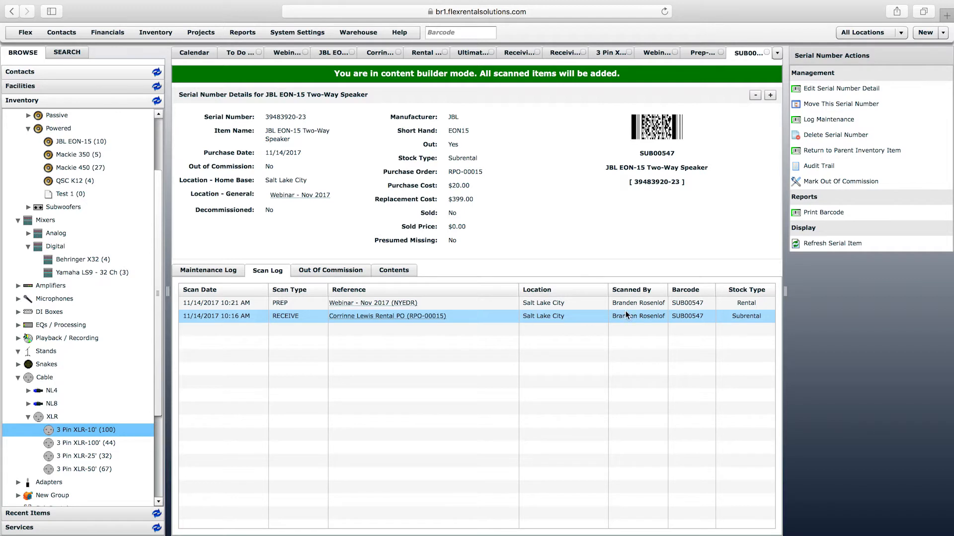
left_click(235, 308)
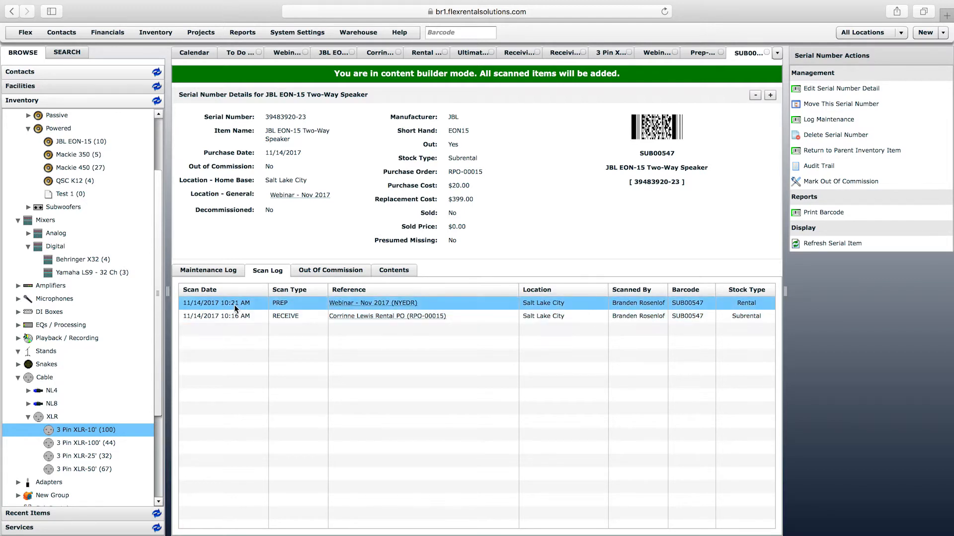
- Open the Webinar - Nov 2017 manifest for return in the warehouse
left_click(357, 33)
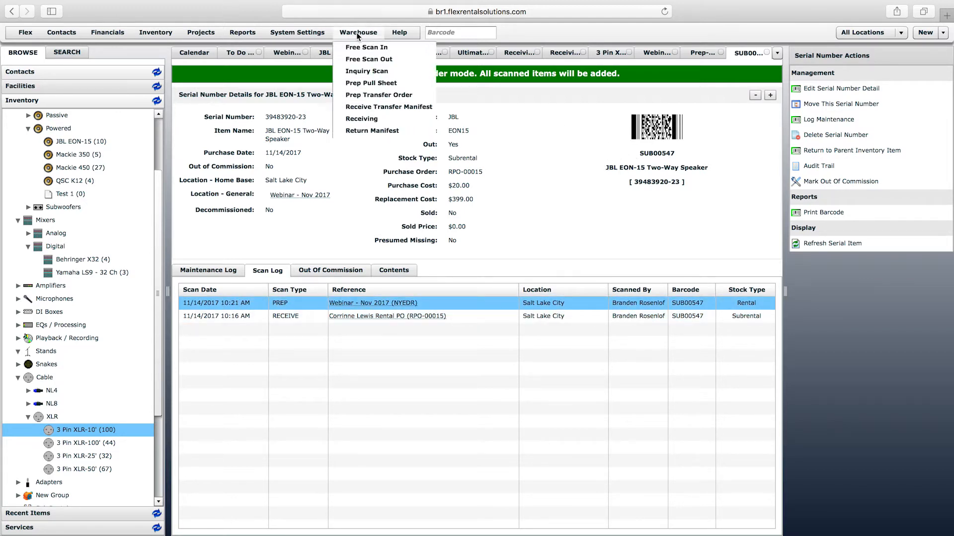
left_click(365, 129)
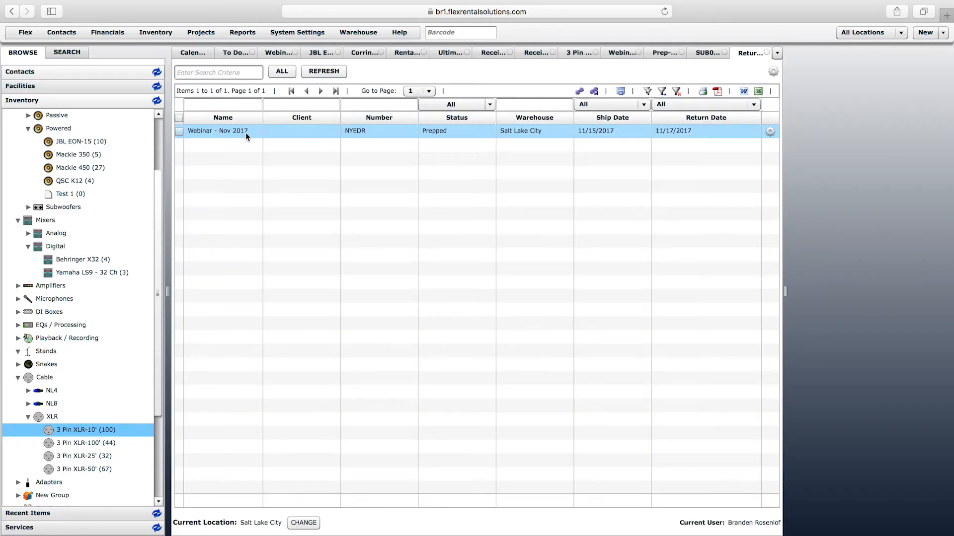
double_click(226, 130)
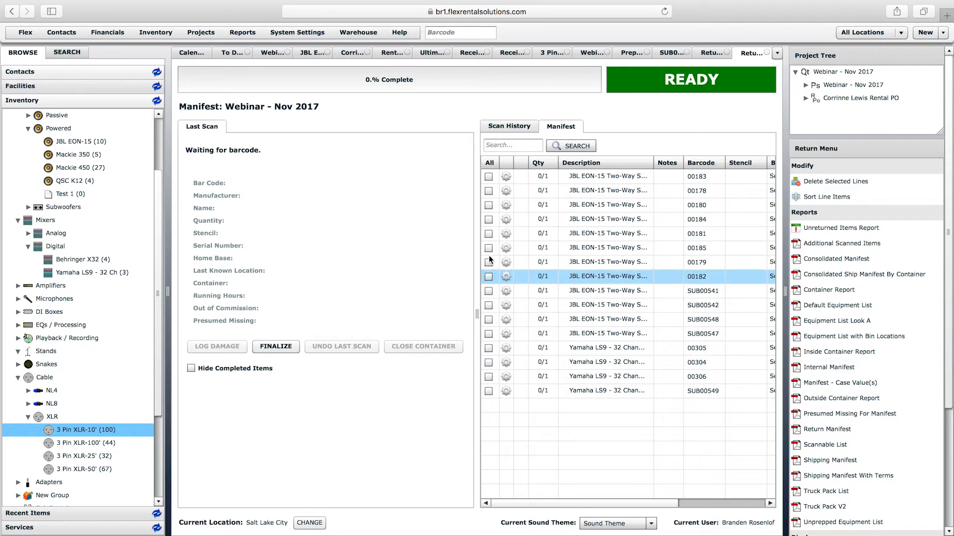
- Scan in all items on the Webinar - Nov 2017 return manifest, agreeing to the confirmation, and finalize the return
left_click(490, 162)
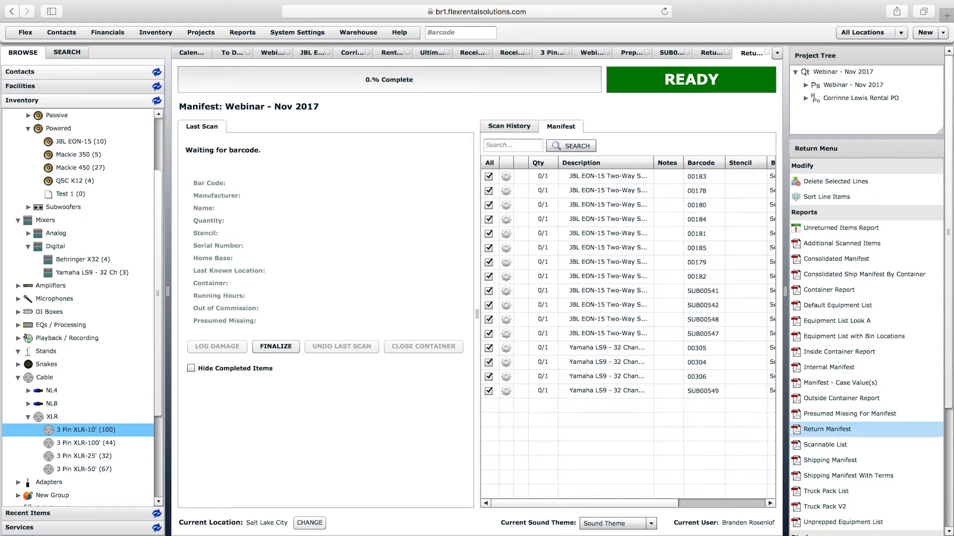
left_click(949, 481)
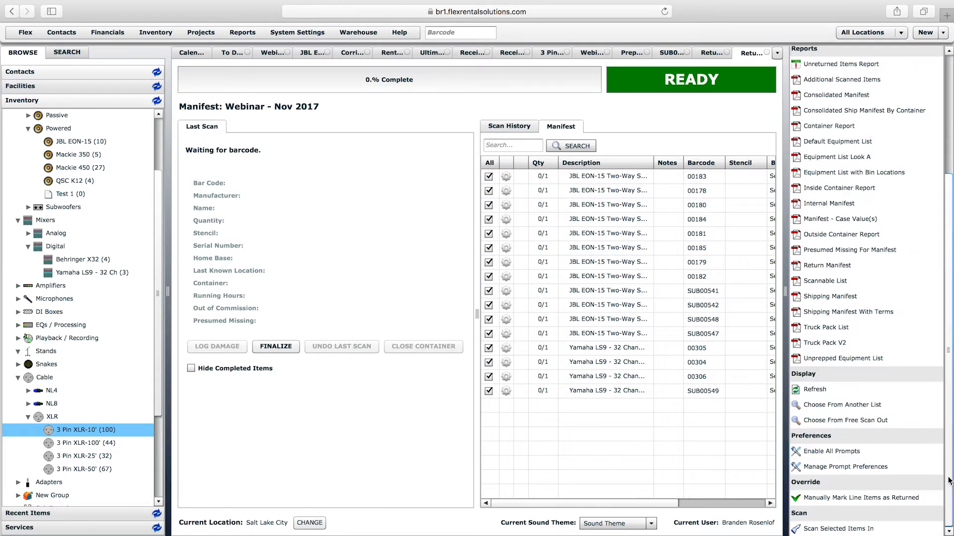
left_click(836, 528)
left_click(437, 289)
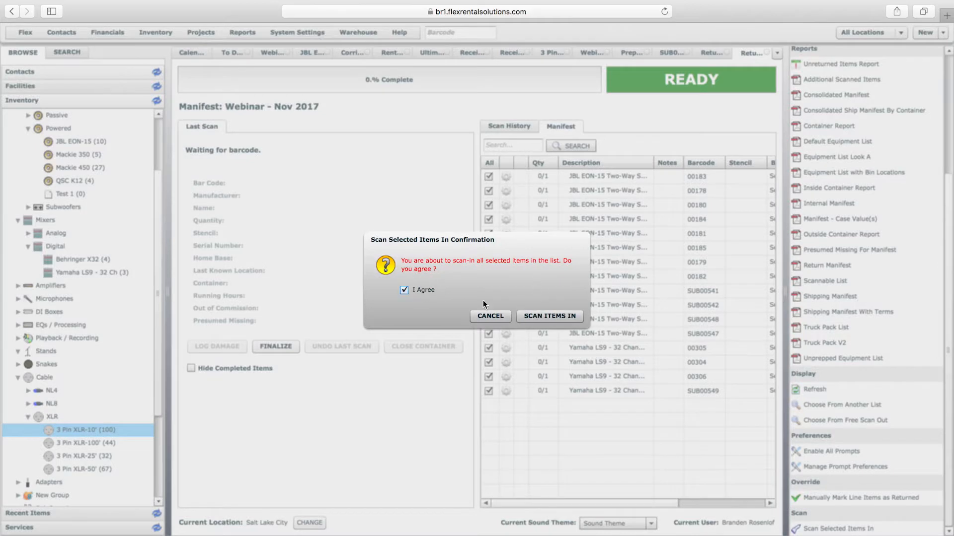
left_click(570, 316)
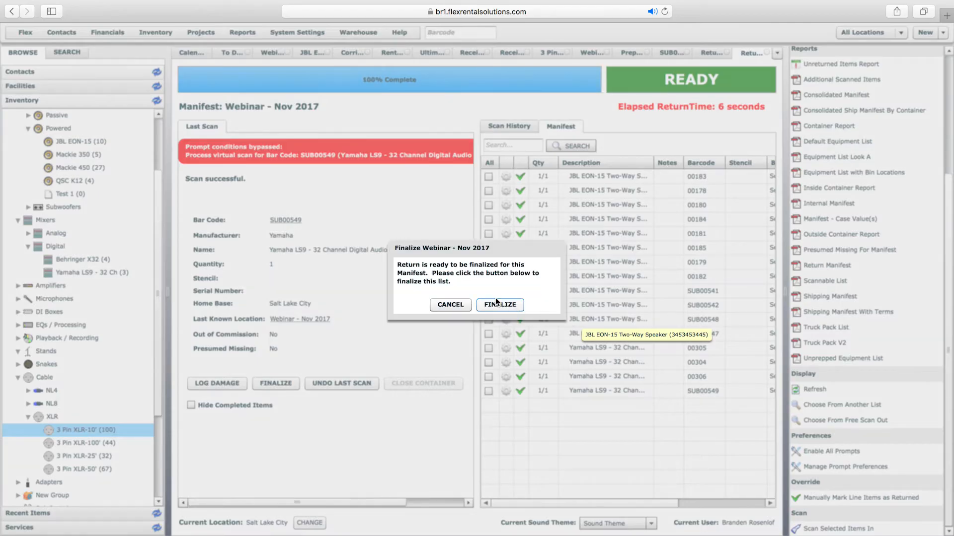
left_click(497, 302)
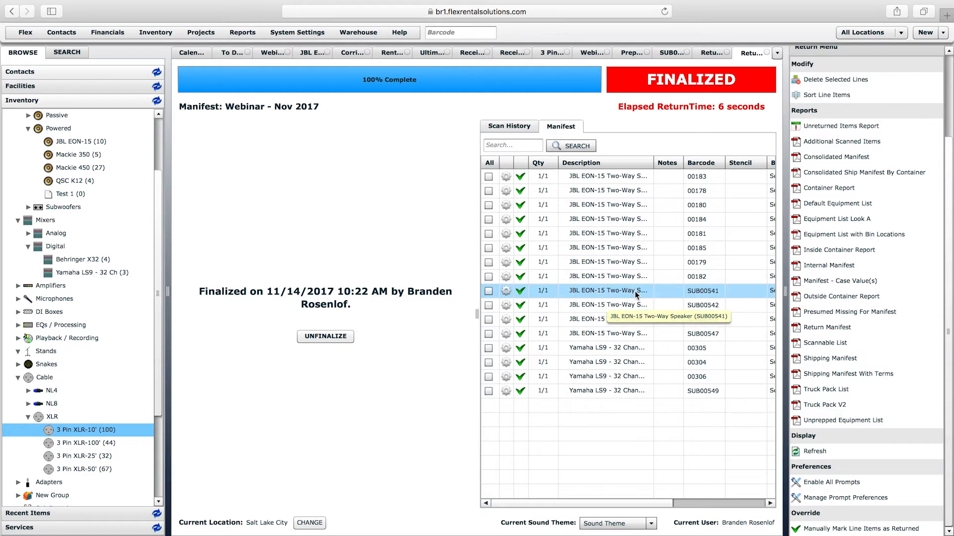
- Open the confirmed rental PO in Subrental Returns and process the return of the first JBL EON-15 speaker
left_click(361, 34)
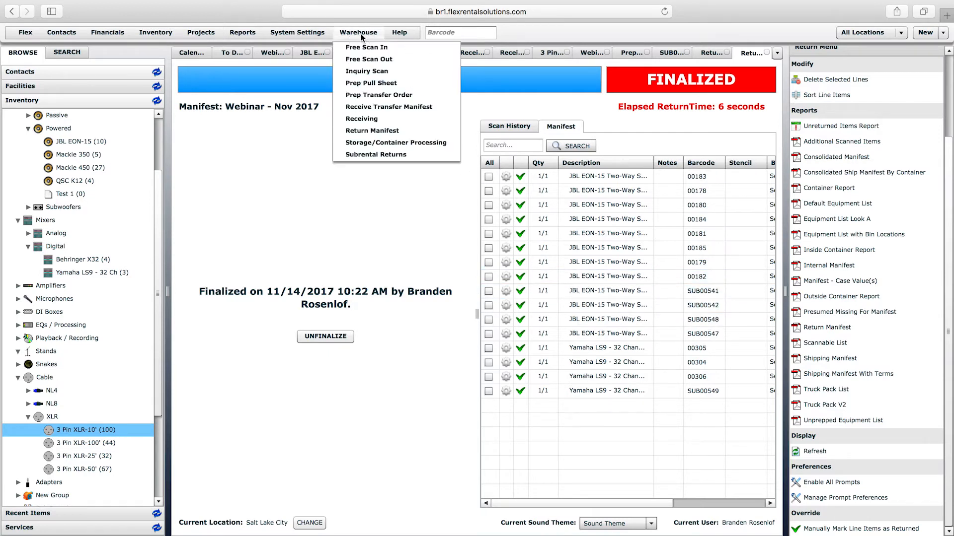
left_click(386, 157)
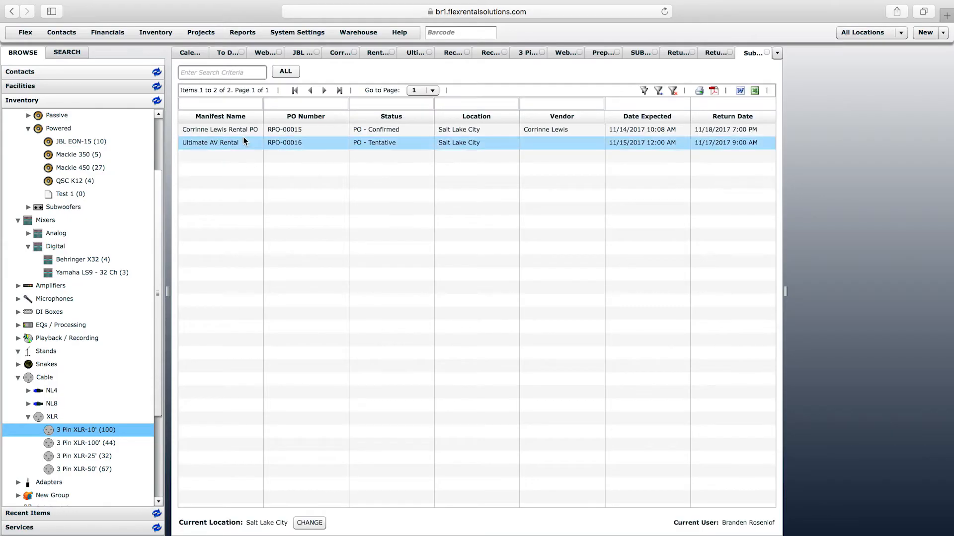
double_click(241, 131)
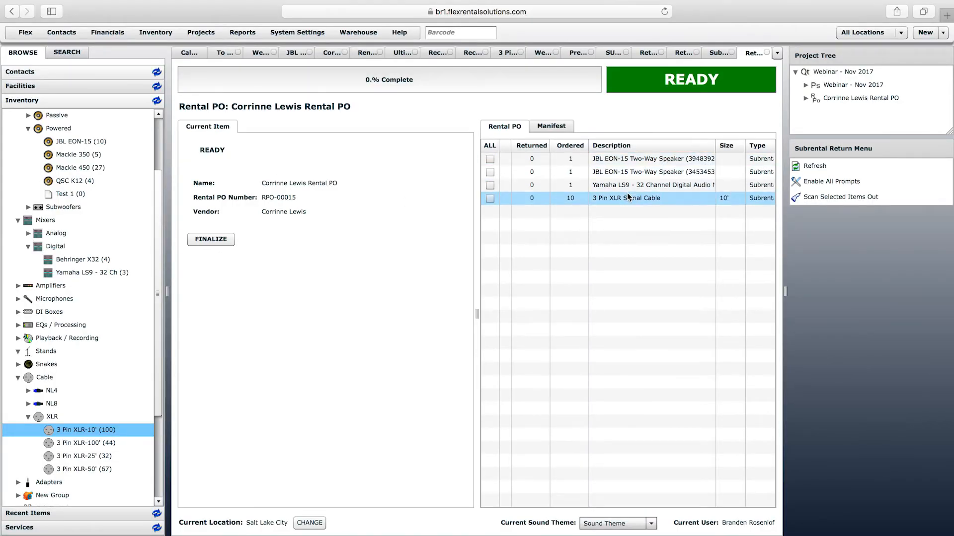
left_click(571, 159)
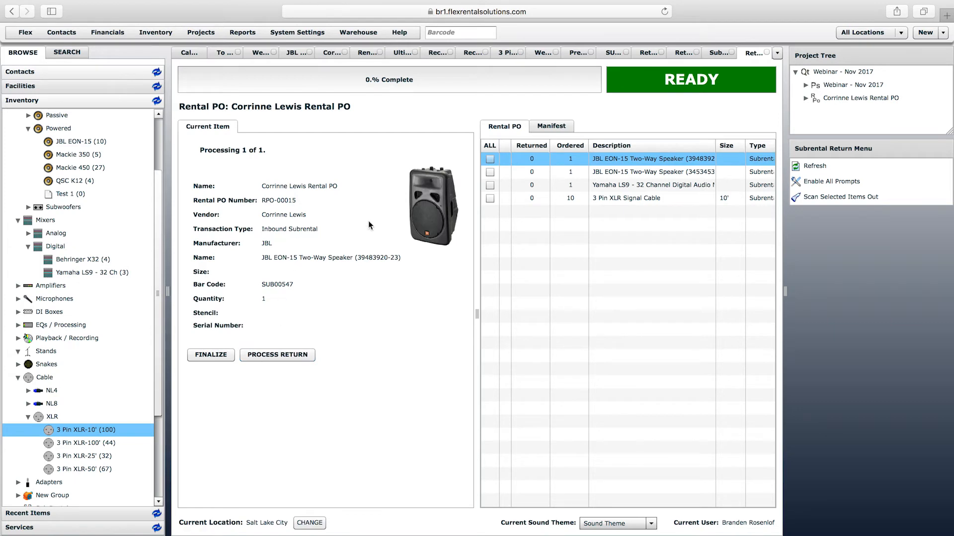
left_click(290, 358)
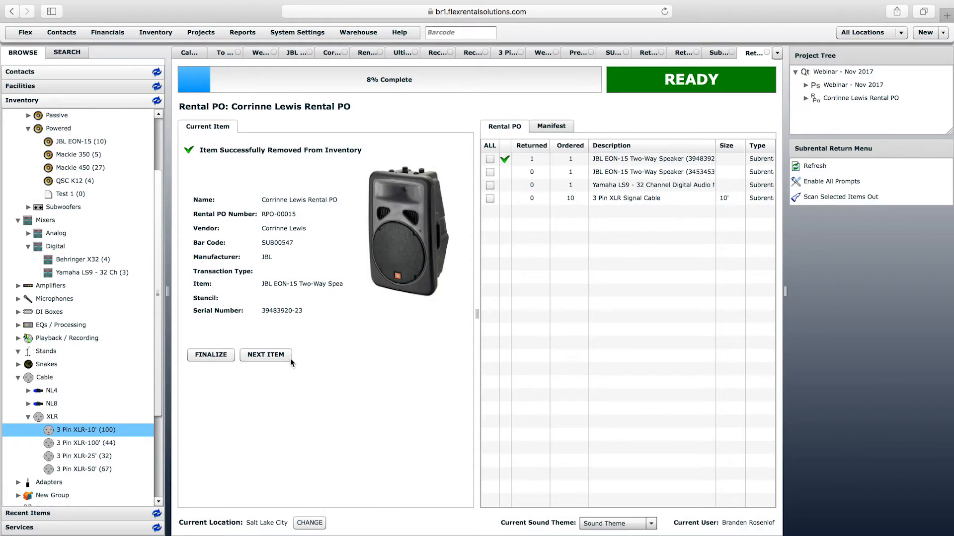
- Check the refreshed serial number list of the JBL EON-15 inventory item for the returned subrental speaker
left_click(297, 53)
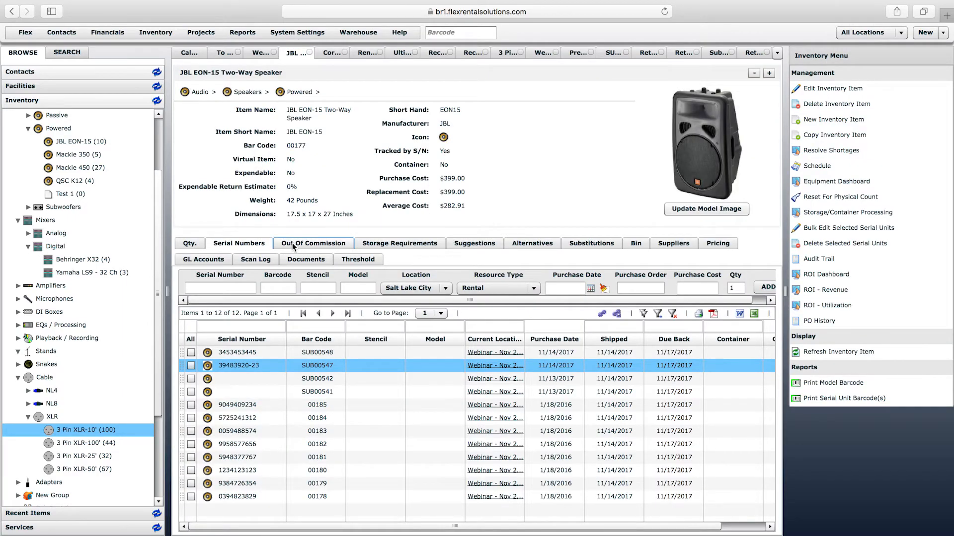
left_click(292, 243)
left_click(252, 243)
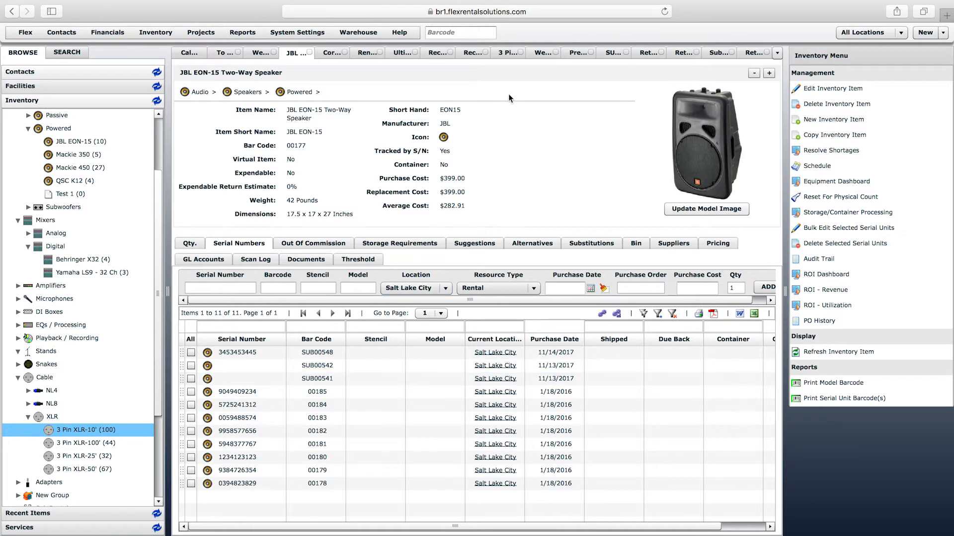
- Process the subrental returns of the second JBL EON-15 speaker and the Yamaha LS9 mixer on the rental PO
left_click(754, 53)
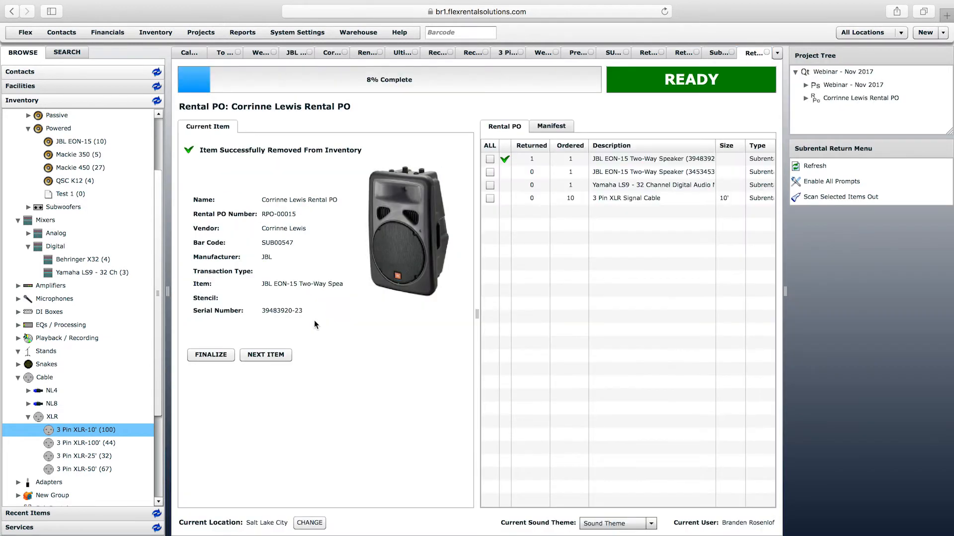
left_click(276, 357)
left_click(277, 357)
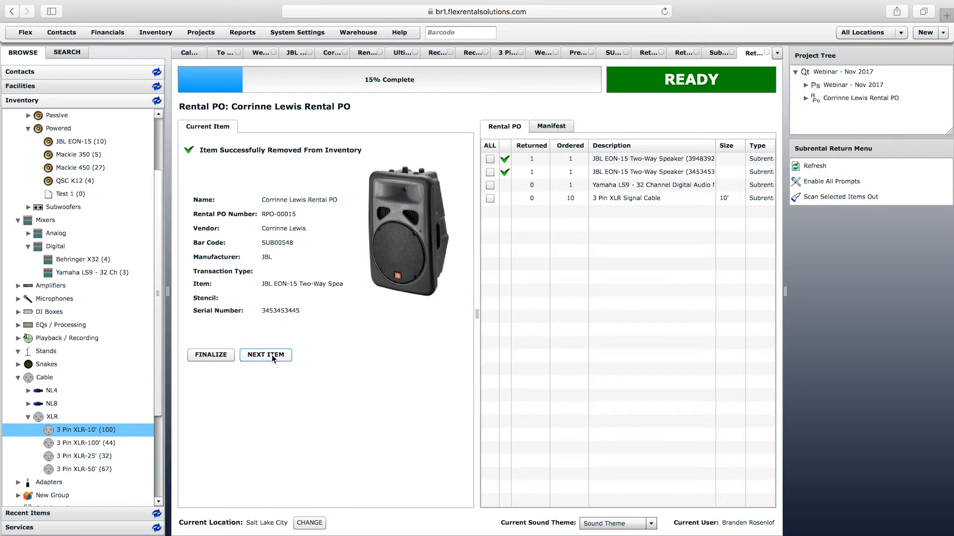
left_click(272, 354)
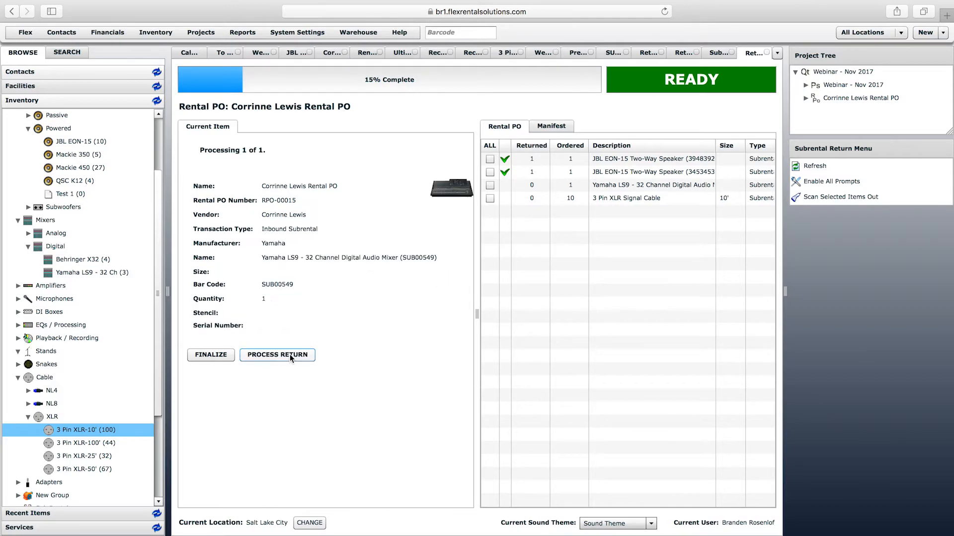
left_click(290, 354)
left_click(290, 354)
- Return 10 units of the 10' 3 Pin XLR Signal Cable and finalize the rental PO's subrental return
left_click(291, 312)
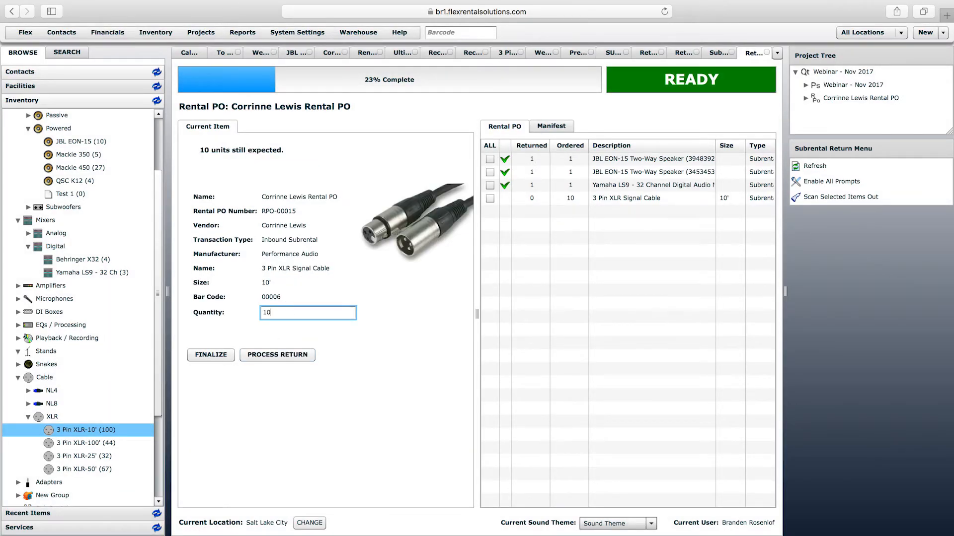
left_click(282, 356)
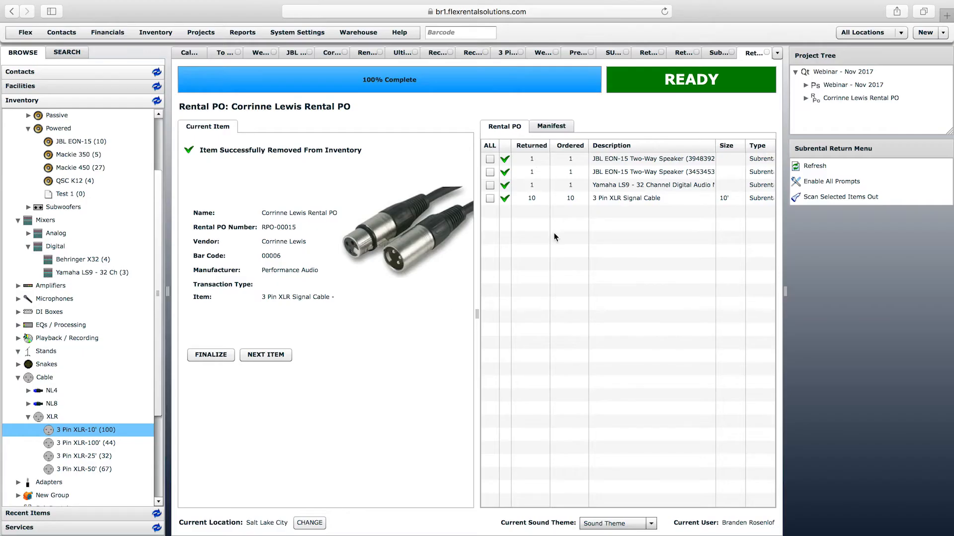
left_click(214, 354)
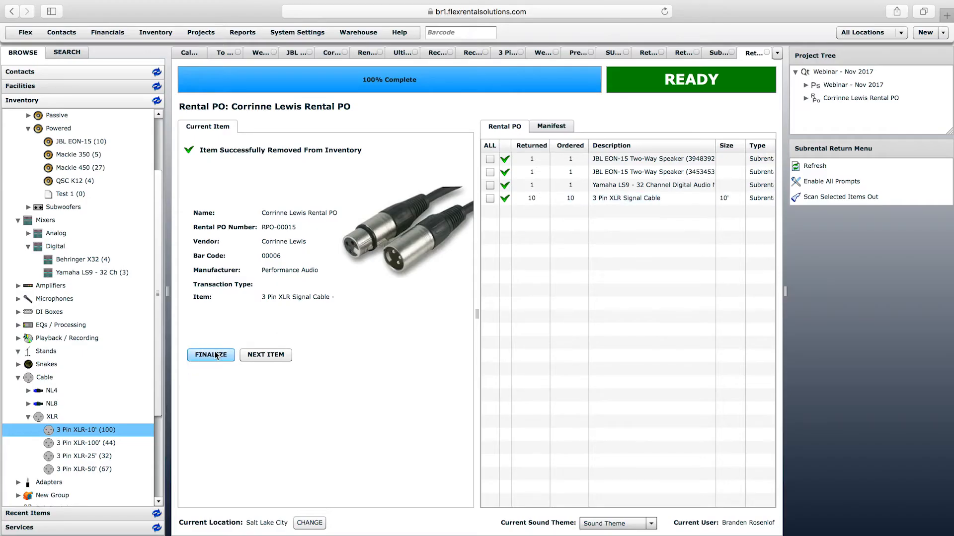
left_click(501, 304)
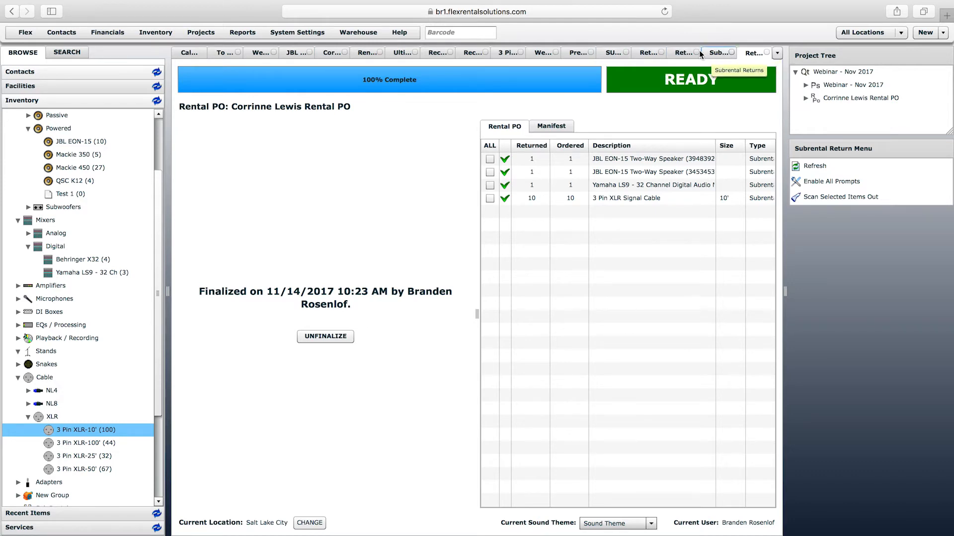
- Review the refreshed scan log of speaker SUB00547, going through its receive, prep, return and subrental return entries
left_click(614, 53)
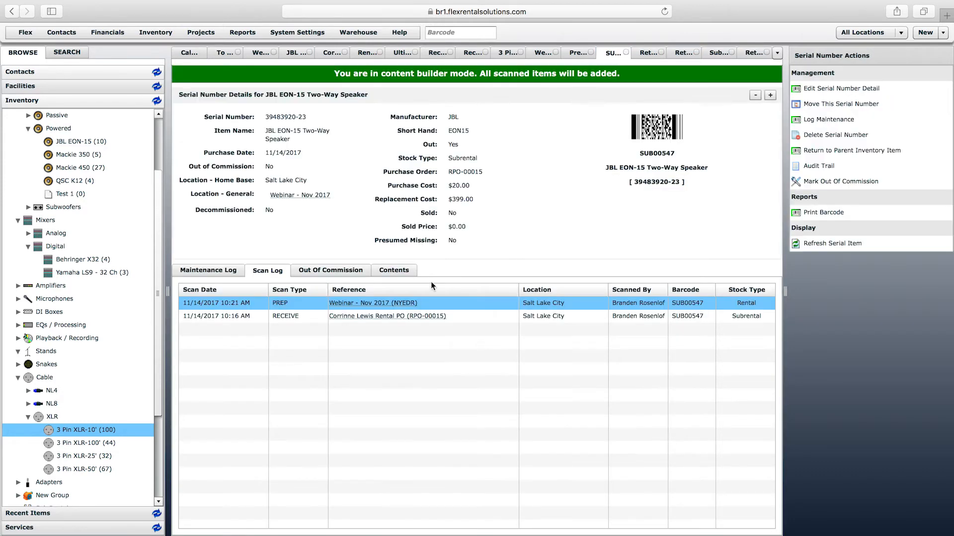
left_click(305, 270)
left_click(276, 272)
left_click(279, 343)
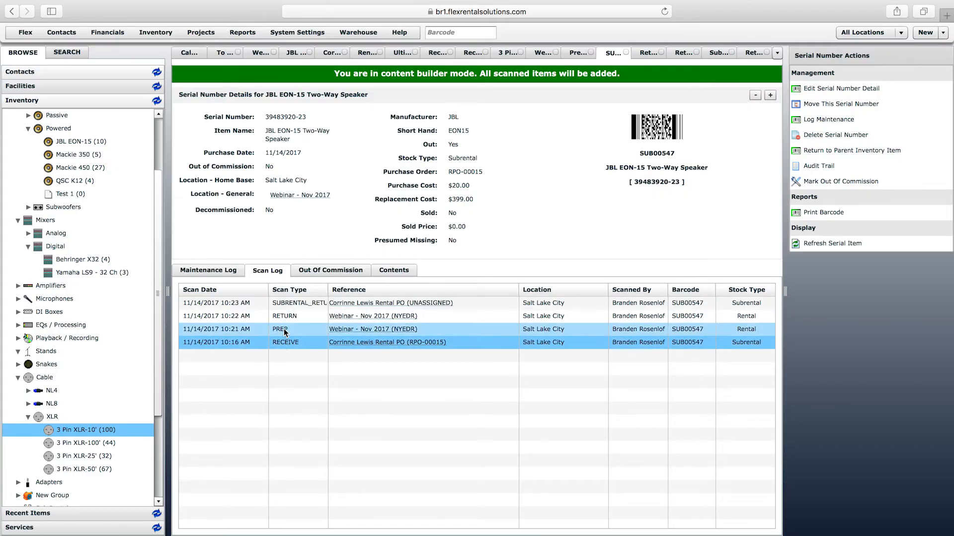
left_click(285, 330)
left_click(308, 317)
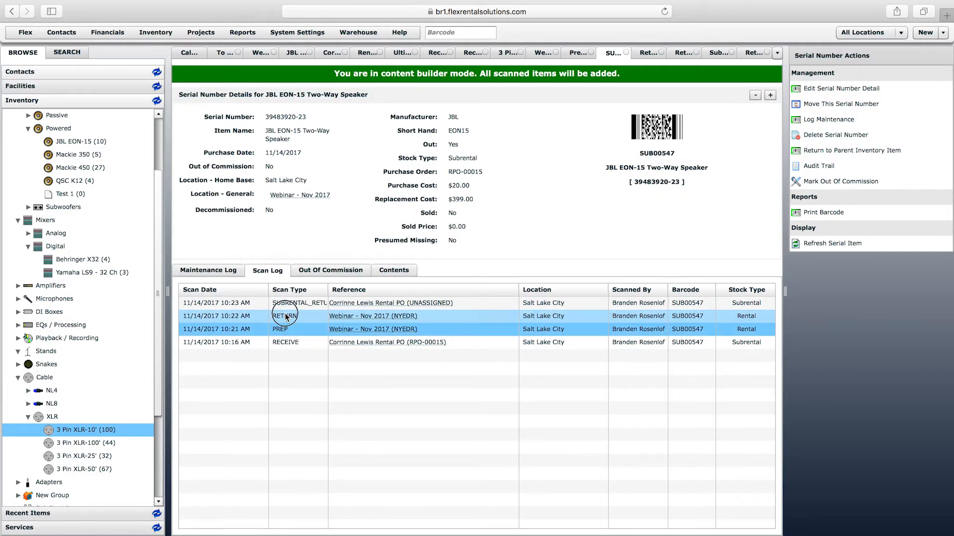
left_click(348, 303)
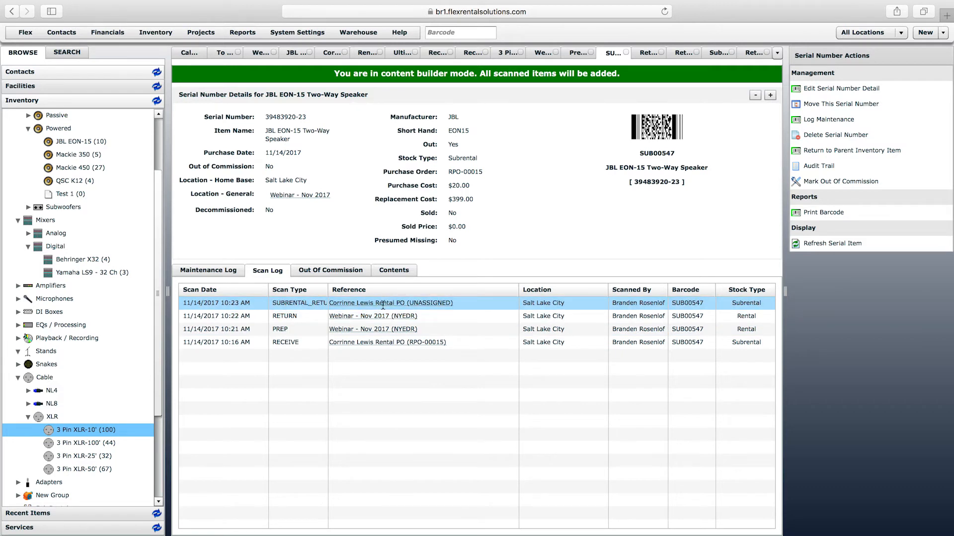
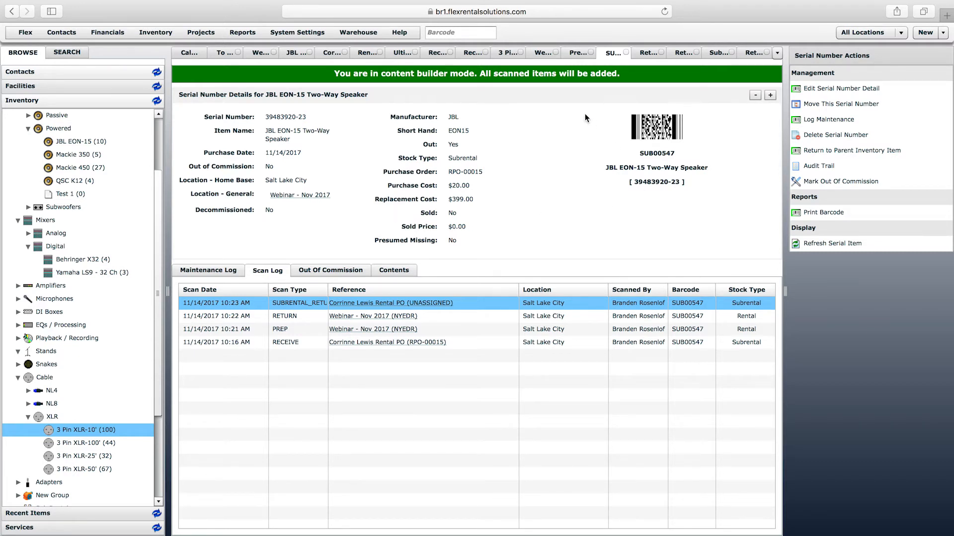
- Examine the PO History of the JBL EON-15 Two-Way Speaker, including its retail purchase order lines
left_click(296, 54)
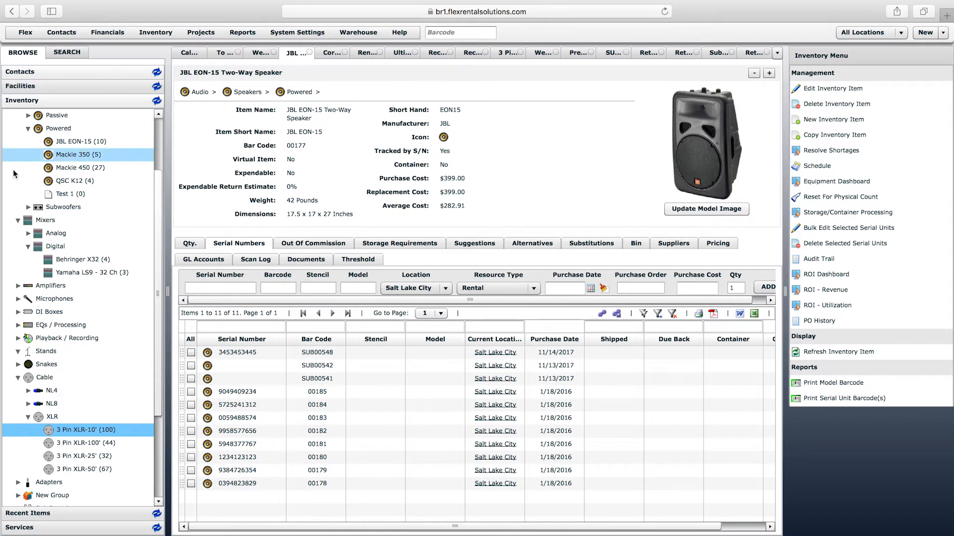
left_click(75, 143)
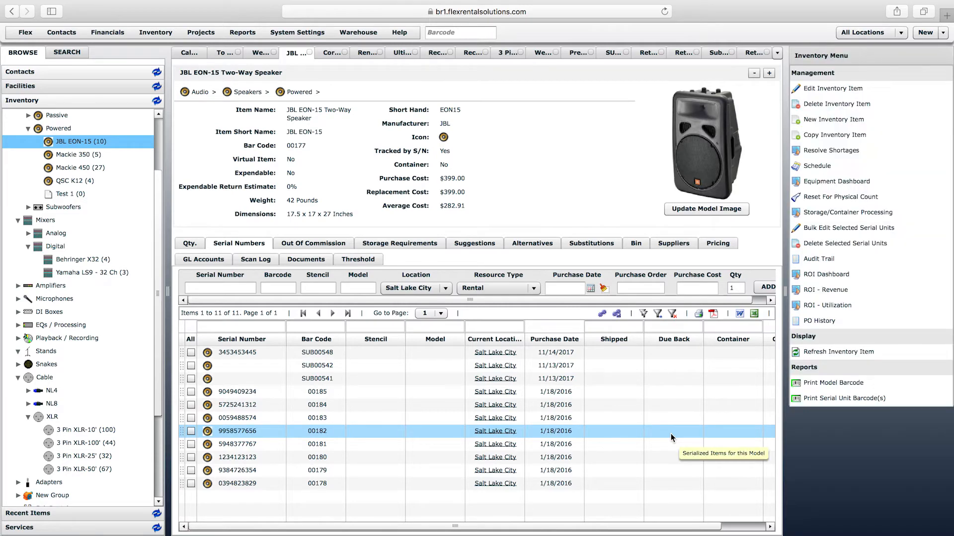
left_click(818, 323)
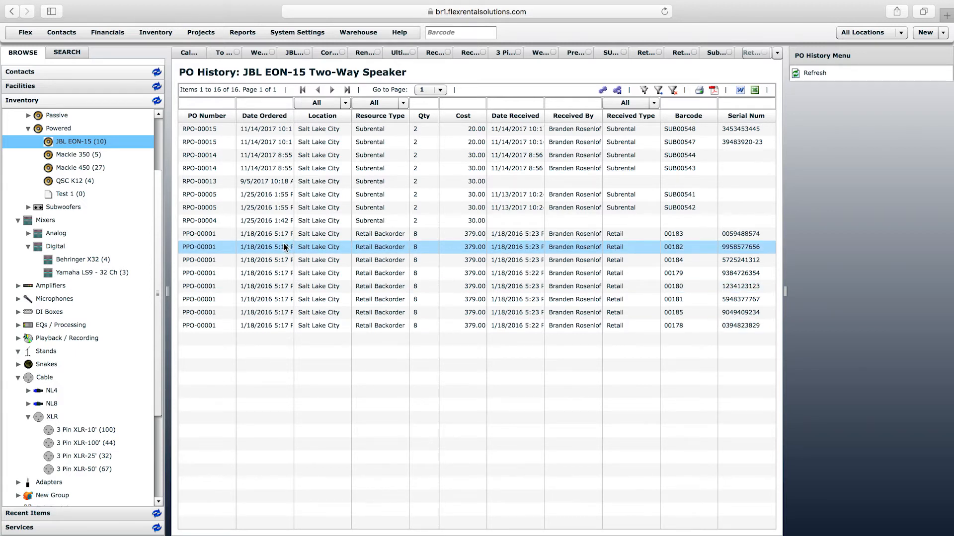
left_click(247, 235)
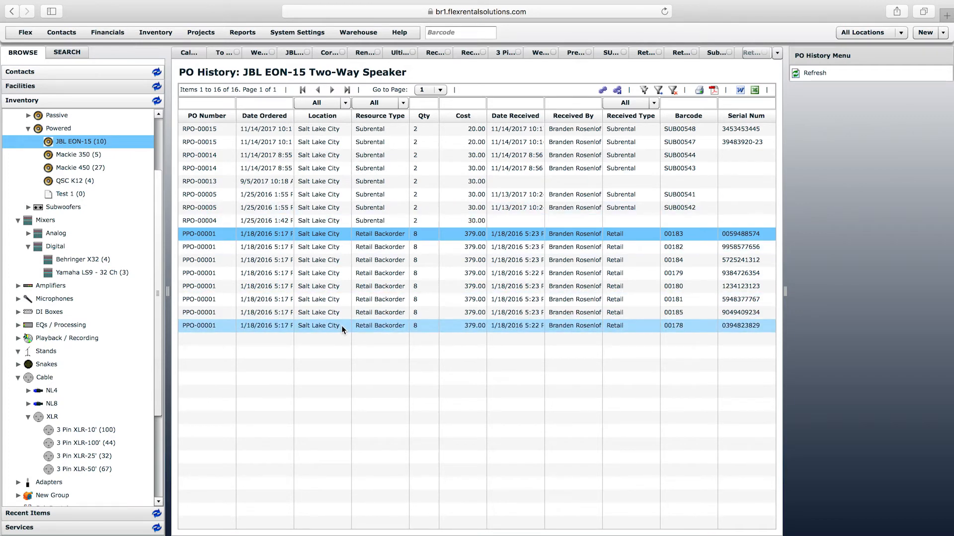
- Return to the JBL EON-15 item and close all open tabs, leaving only the Calendar
left_click(295, 51)
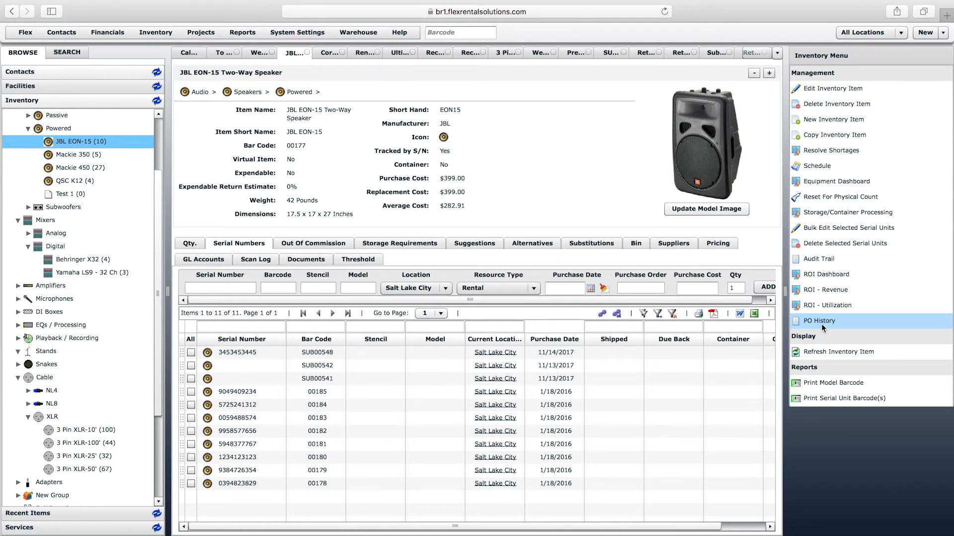
left_click(573, 150)
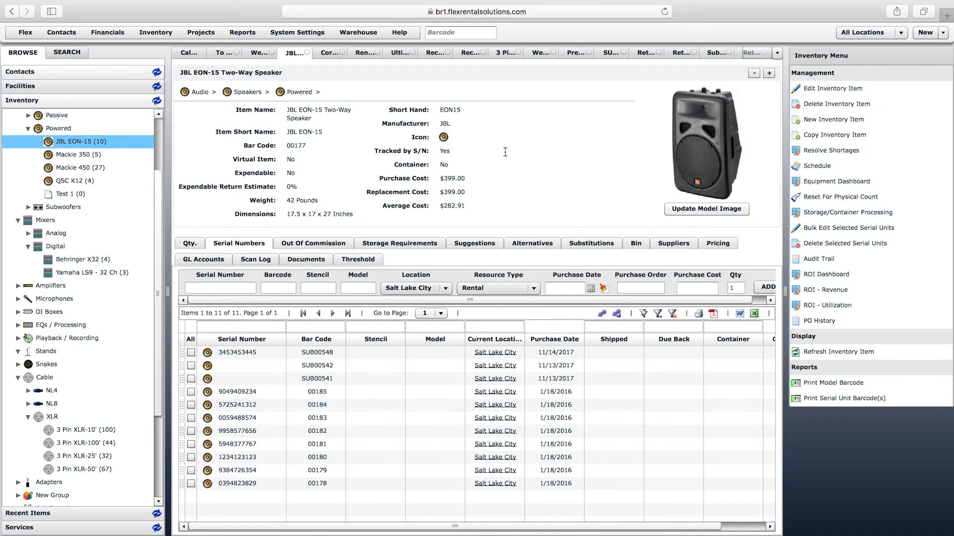
right_click(293, 52)
left_click(328, 72)
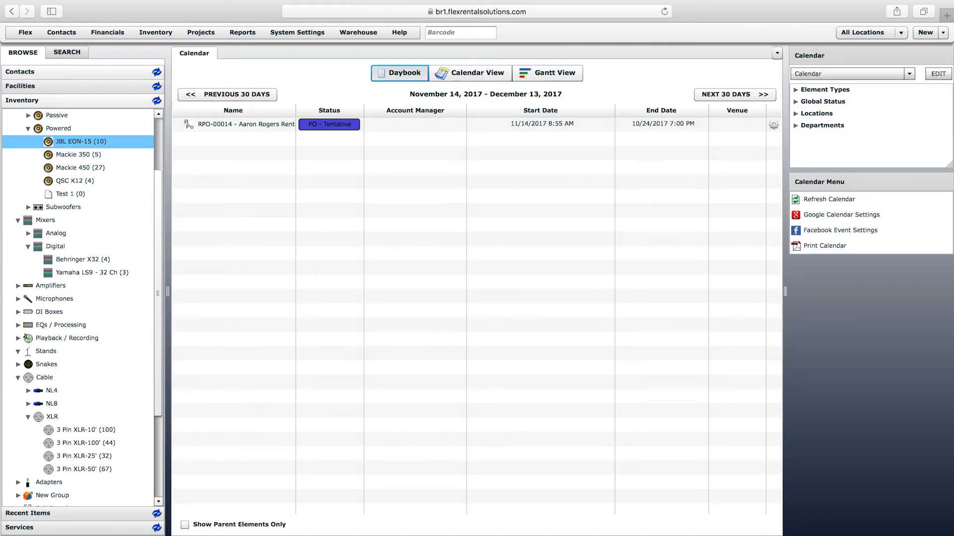
left_click(925, 32)
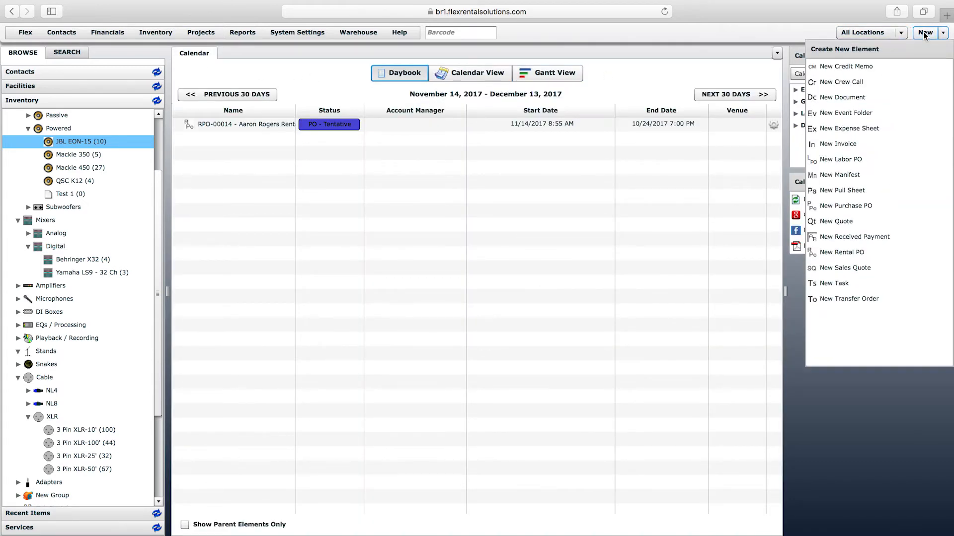
left_click(834, 222)
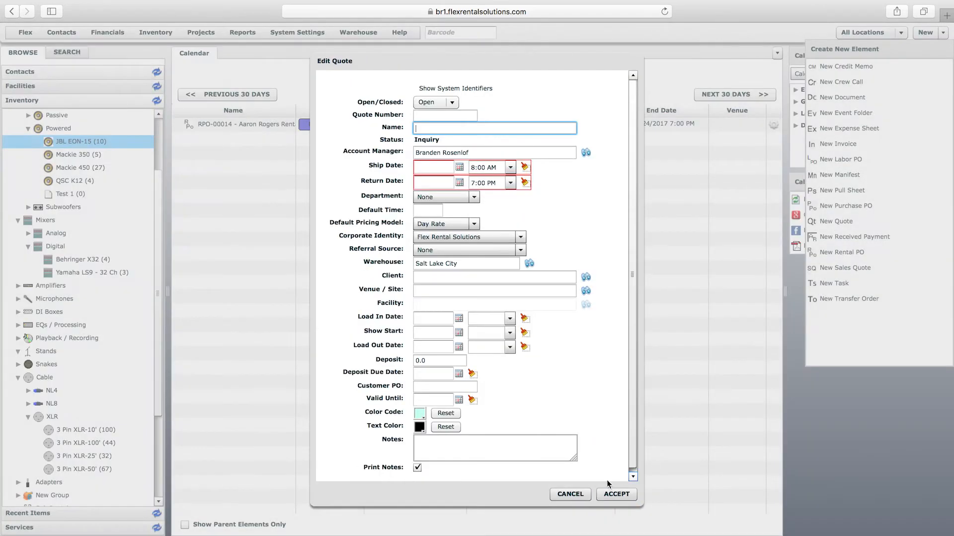
left_click(570, 494)
- Show the previous 30 days in the calendar daybook and open the quote Copy Of Test Build a Breakout
left_click(249, 94)
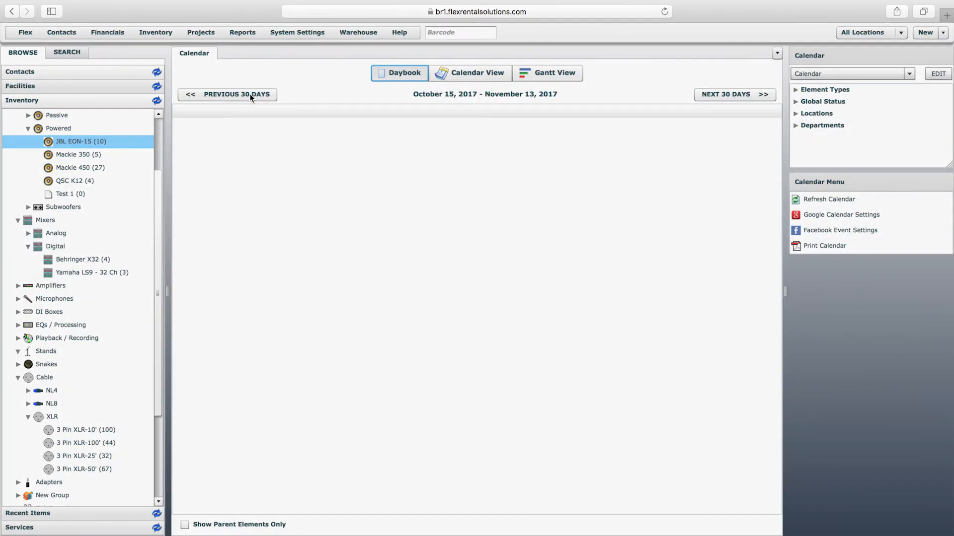
double_click(260, 136)
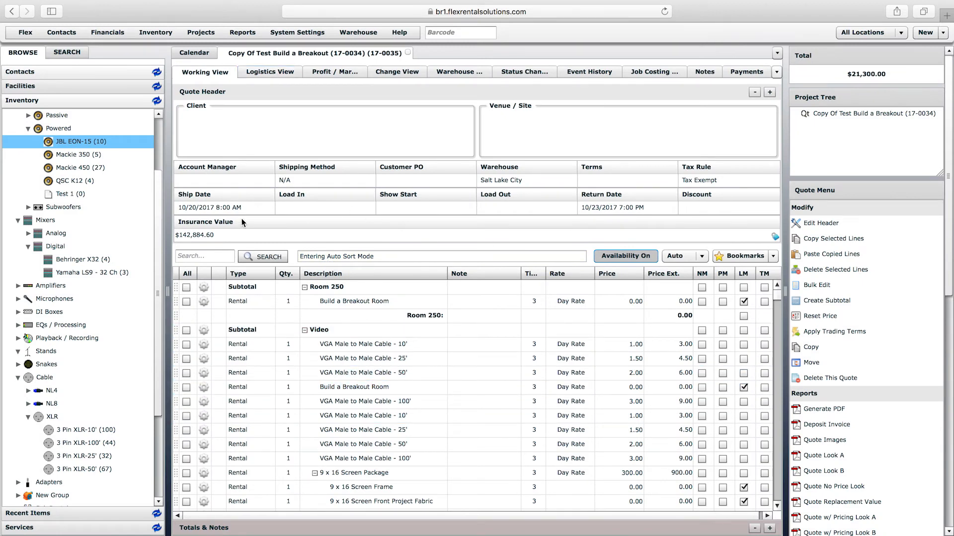
- Set the quote's return date to 11/22/2017
left_click(231, 208)
left_click(606, 208)
left_click(623, 207)
left_click(717, 210)
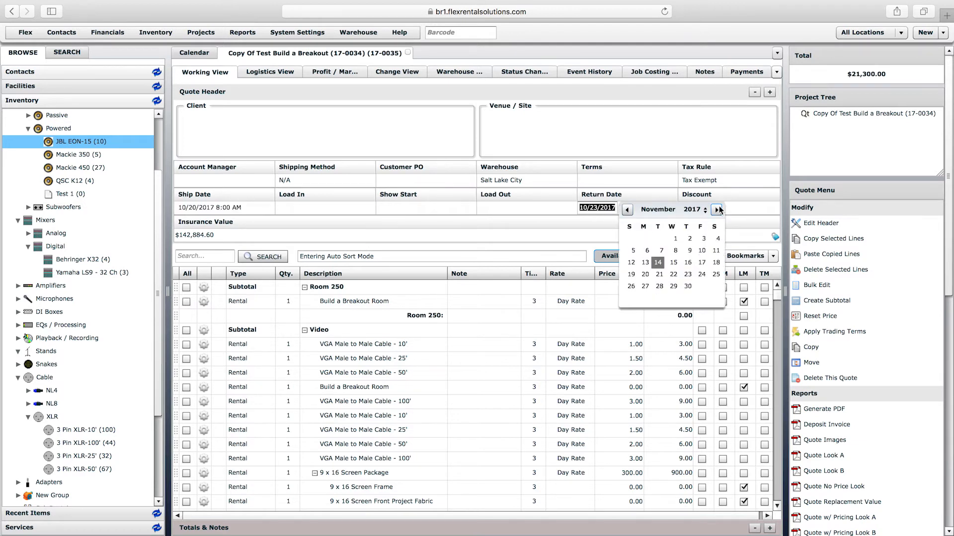
left_click(388, 223)
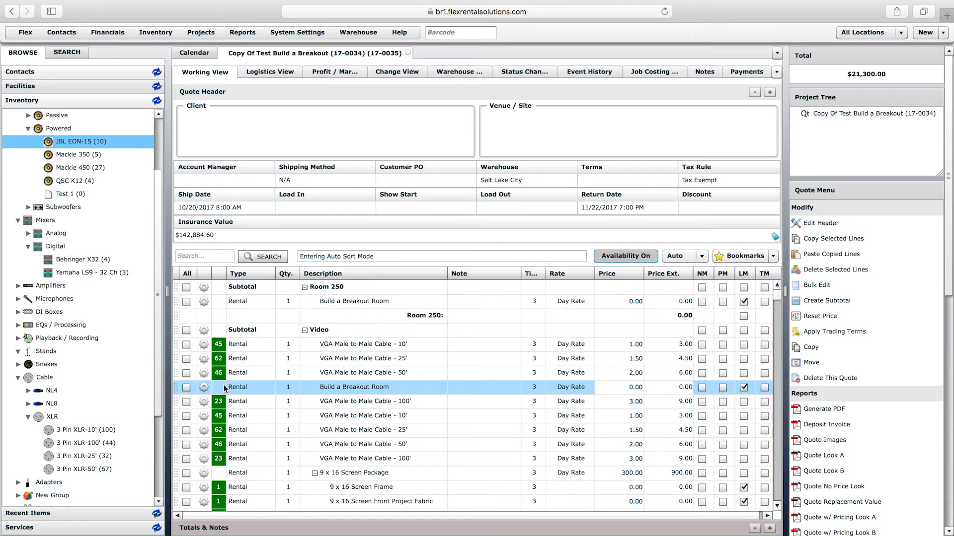
left_click(206, 373)
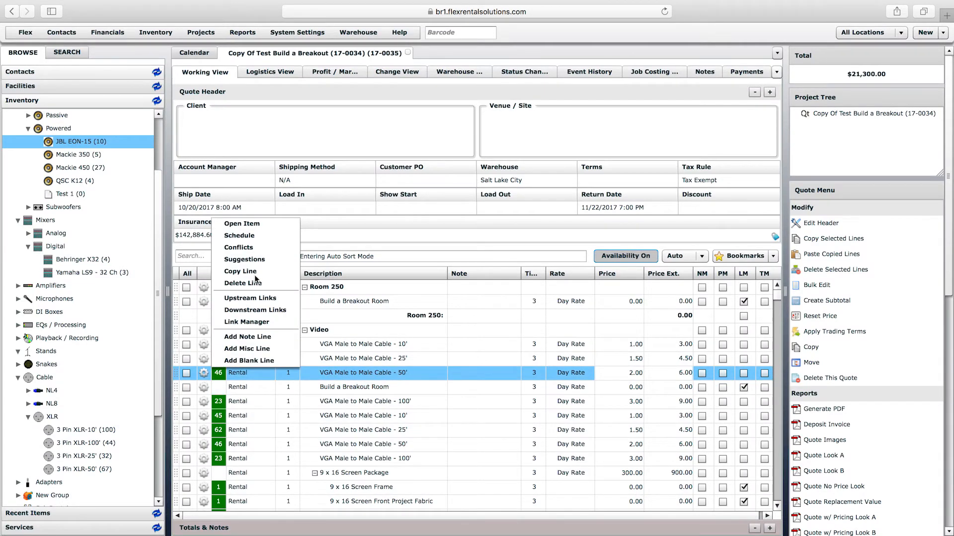
left_click(396, 457)
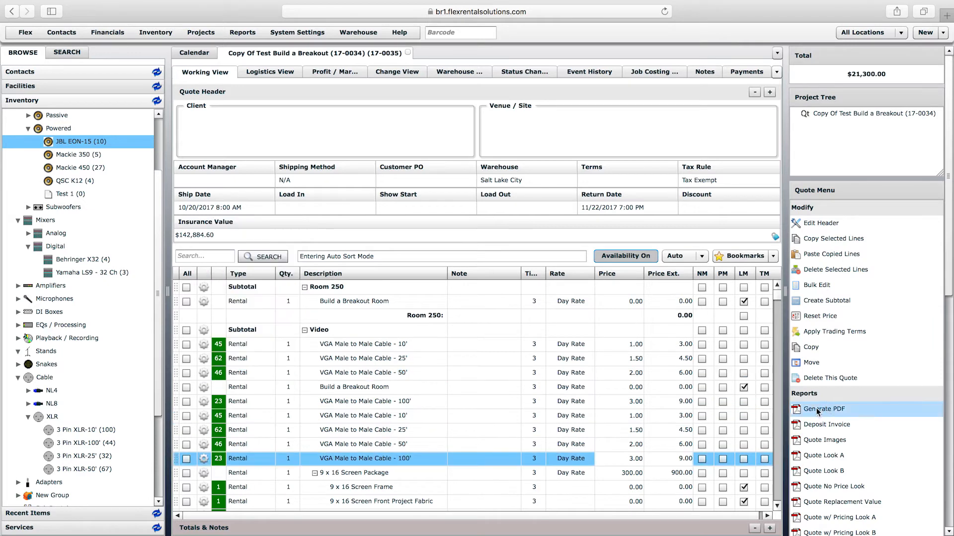
- Set the quantity to 10 on the first Samsung LED 1080p HDTV 55" line and the first 65" line
scroll(778, 422, "down", 5)
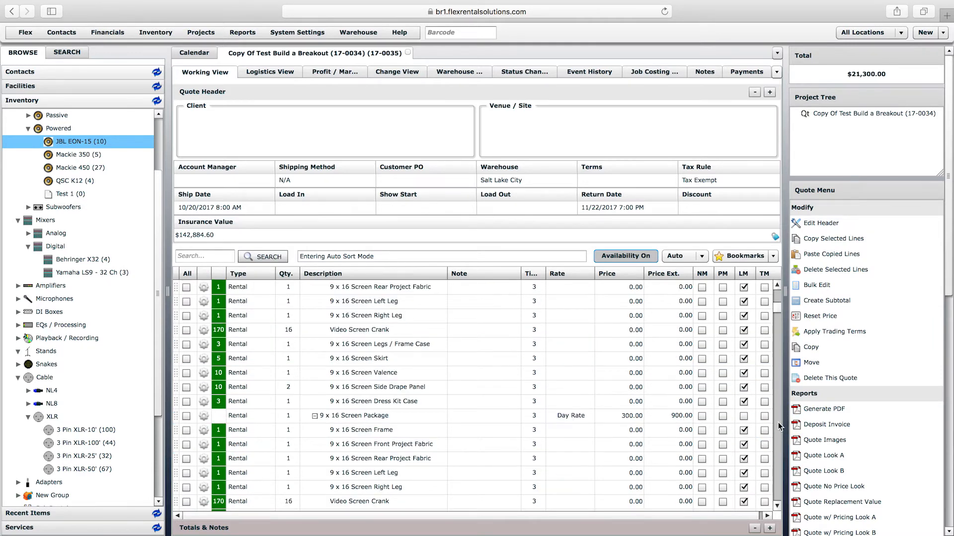
scroll(778, 422, "down", 5)
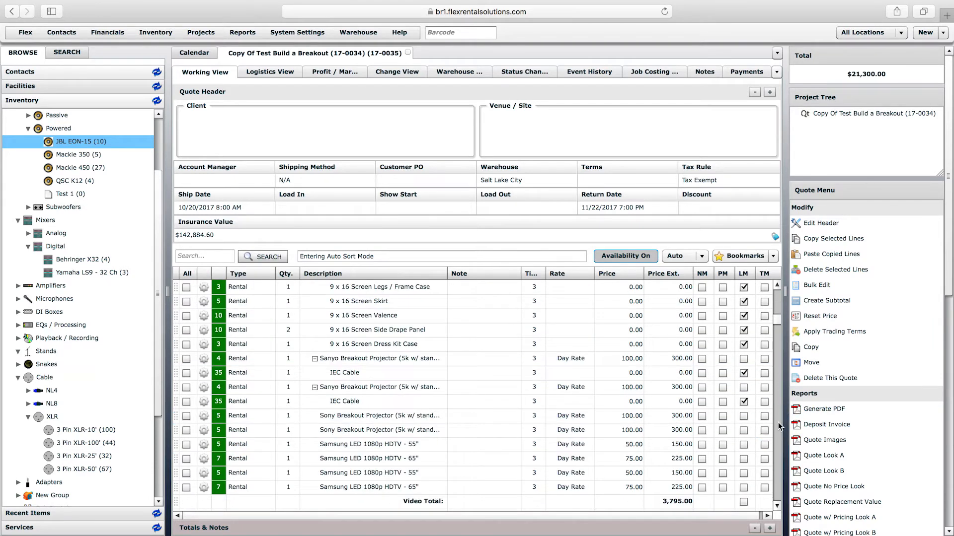
left_click(288, 444)
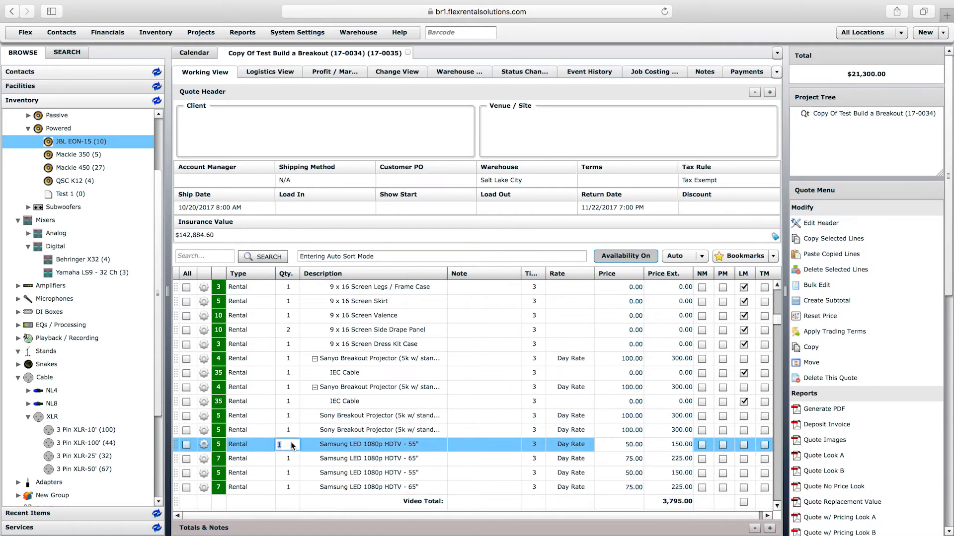
type("10")
key("Return")
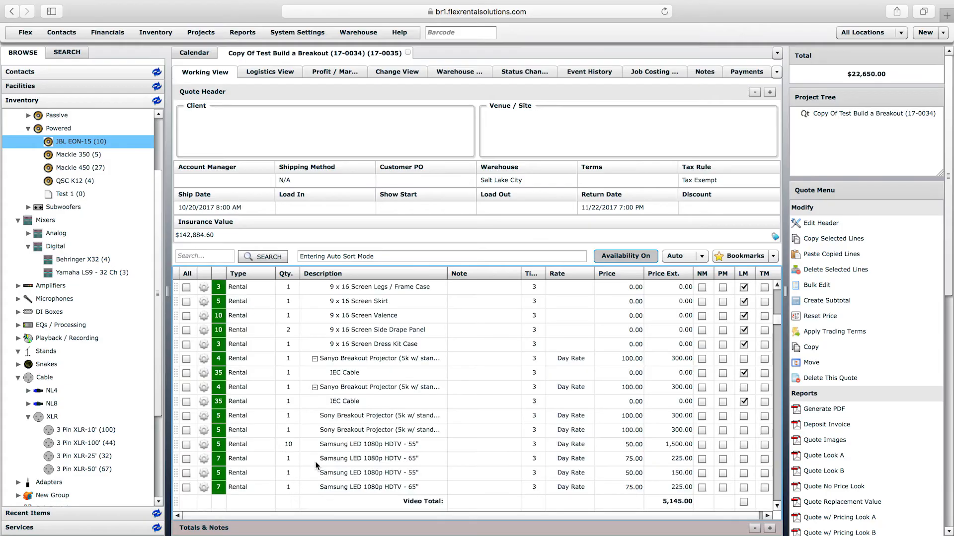
left_click(295, 458)
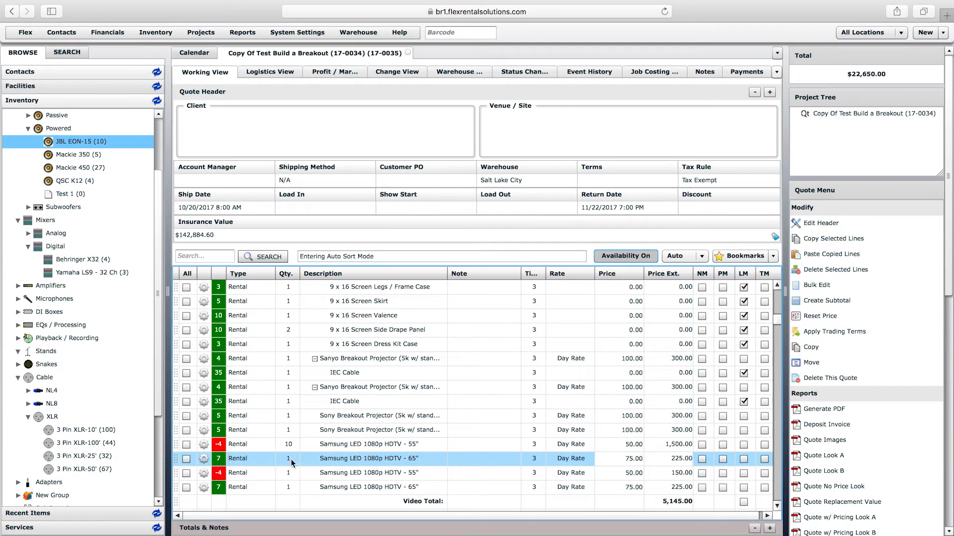
left_click(291, 459)
type("0")
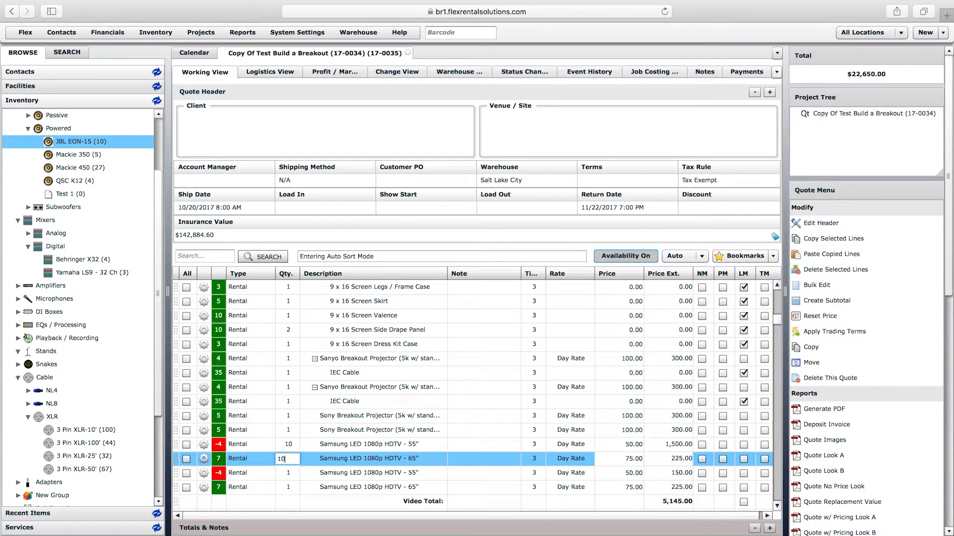
key("Return")
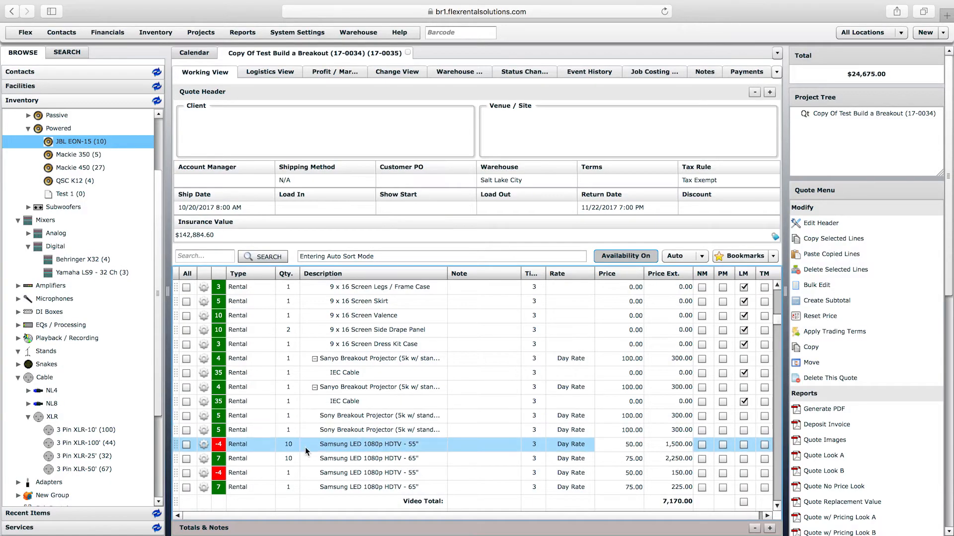
left_click(299, 424)
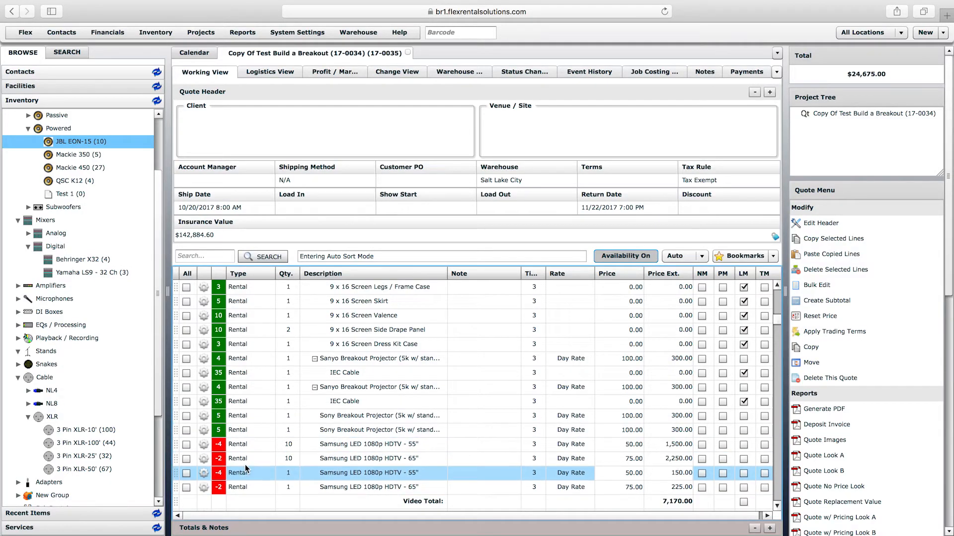
left_click(205, 445)
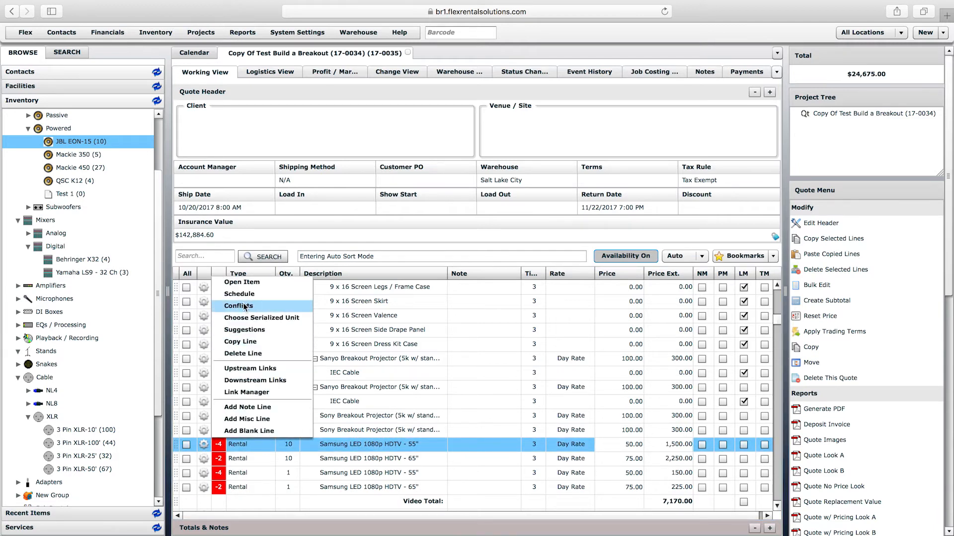
double_click(323, 502)
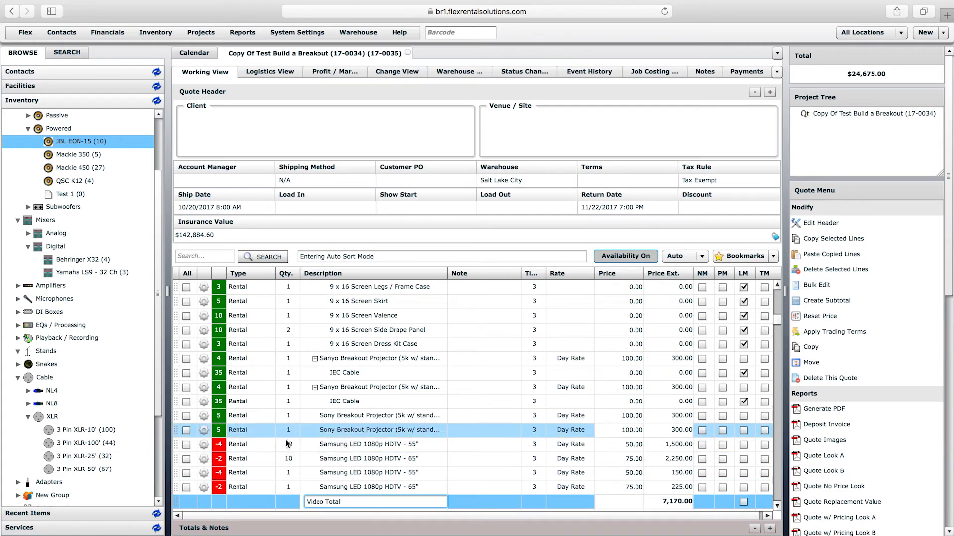
left_click(217, 521)
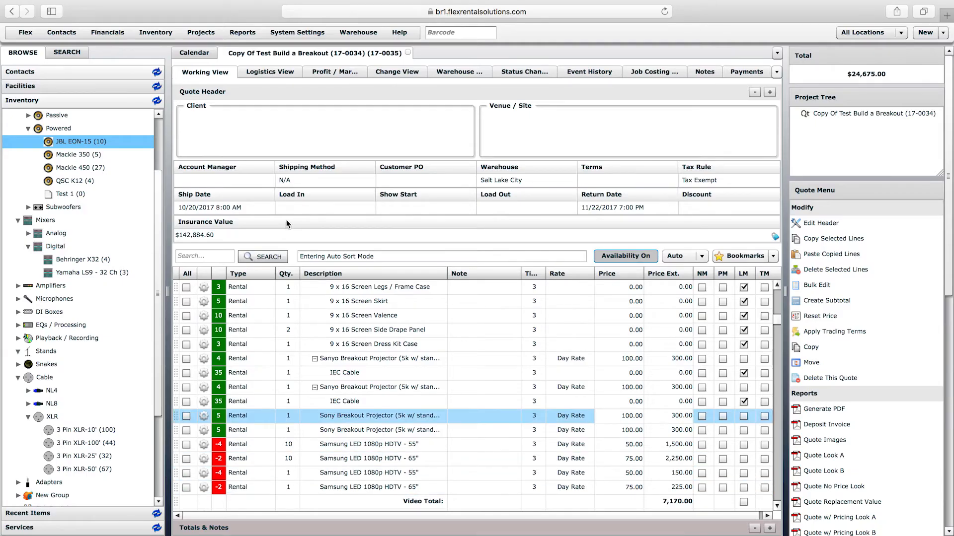
- In the Logistics View, set the subrental quantity to 4 for the first Samsung 55" HDTV line and 2 for the first 65" line
left_click(269, 72)
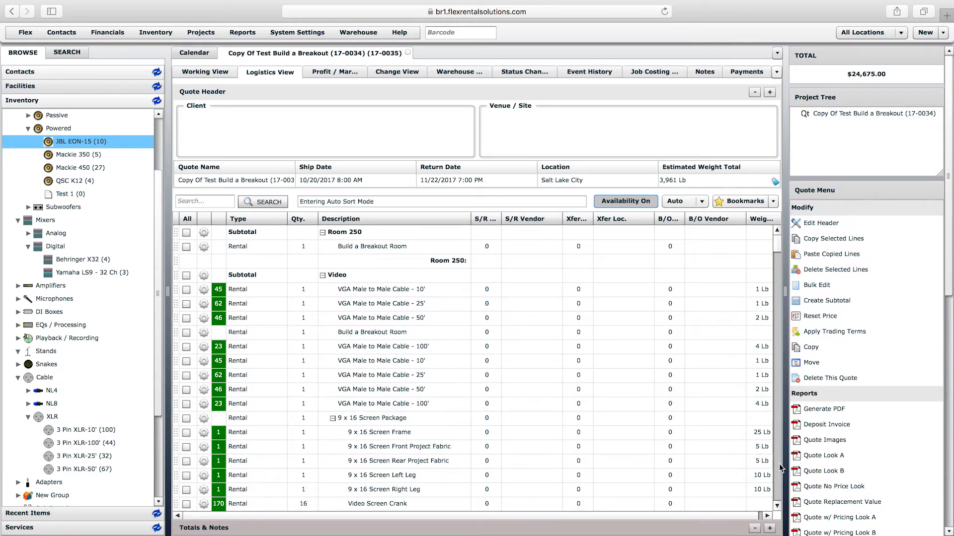
scroll(416, 268, "down", 10)
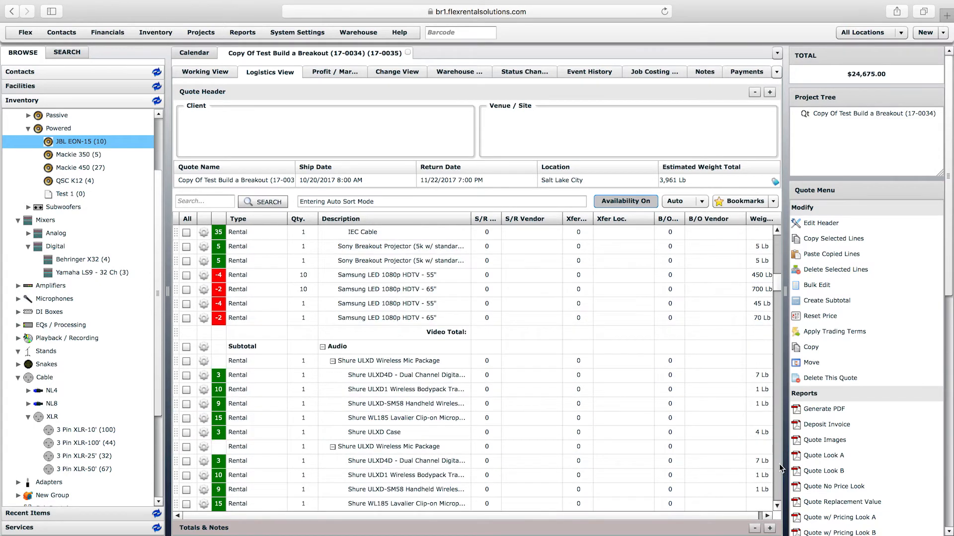
left_click(489, 276)
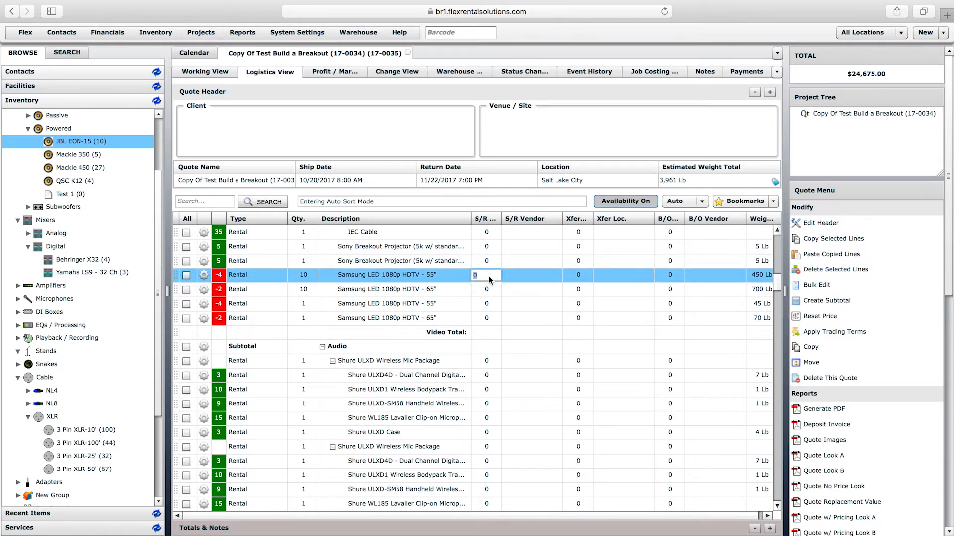
type("4")
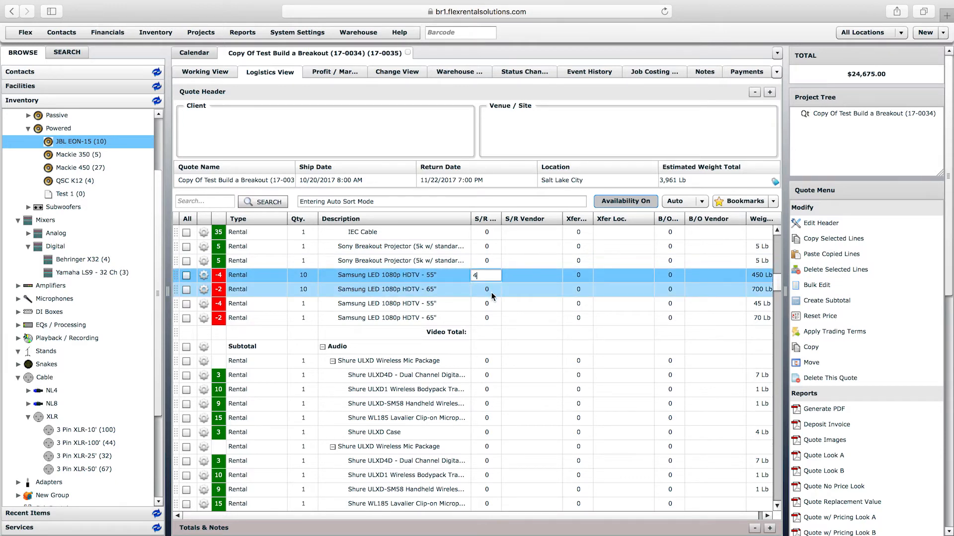
key("Return")
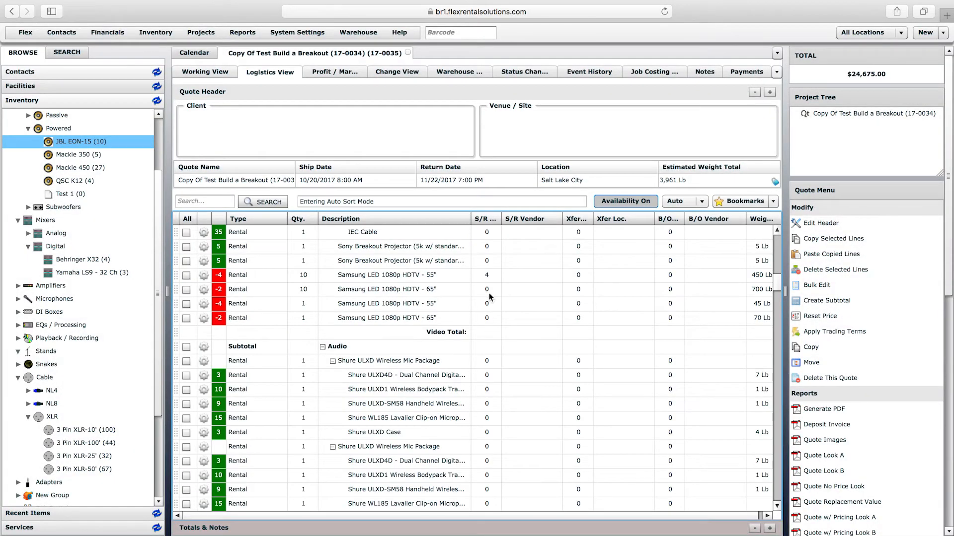
left_click(490, 289)
type("2")
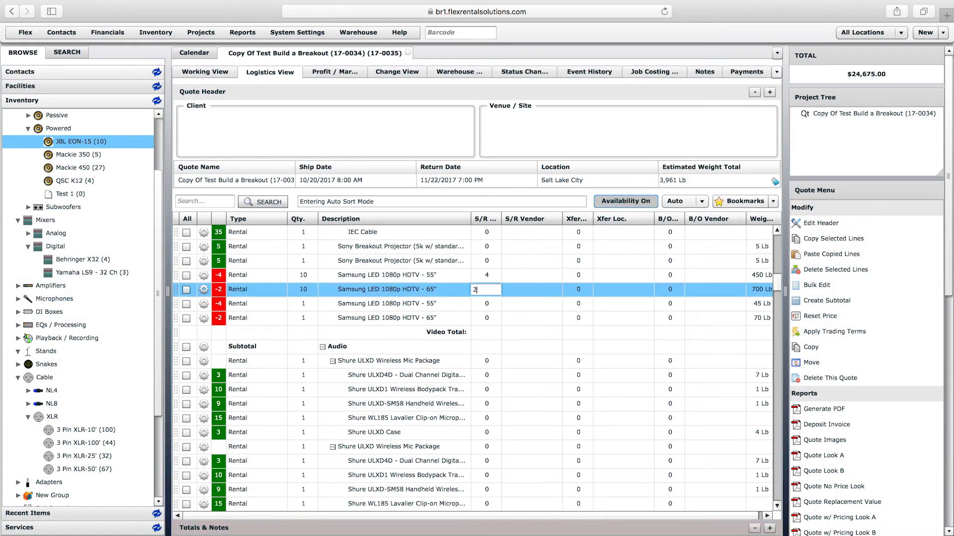
left_click(490, 305)
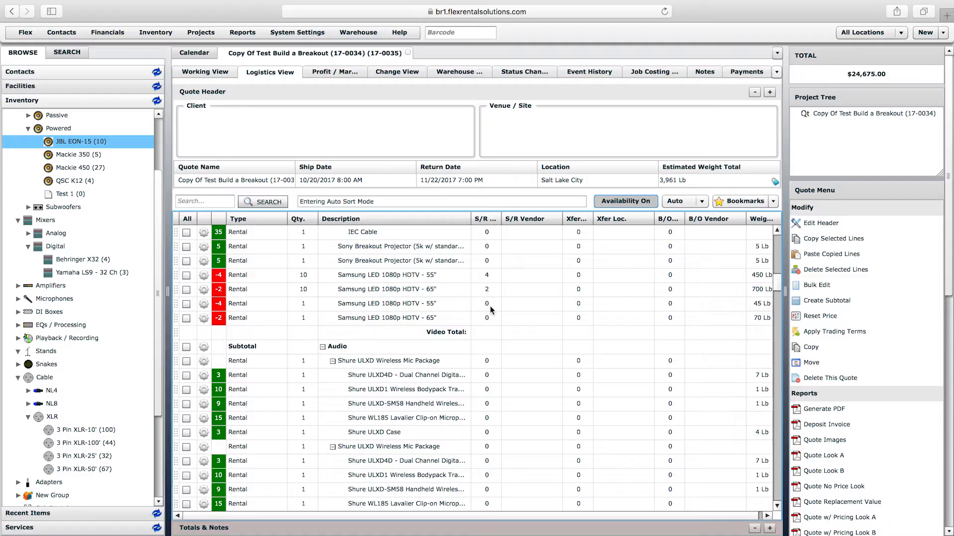
left_click(490, 306)
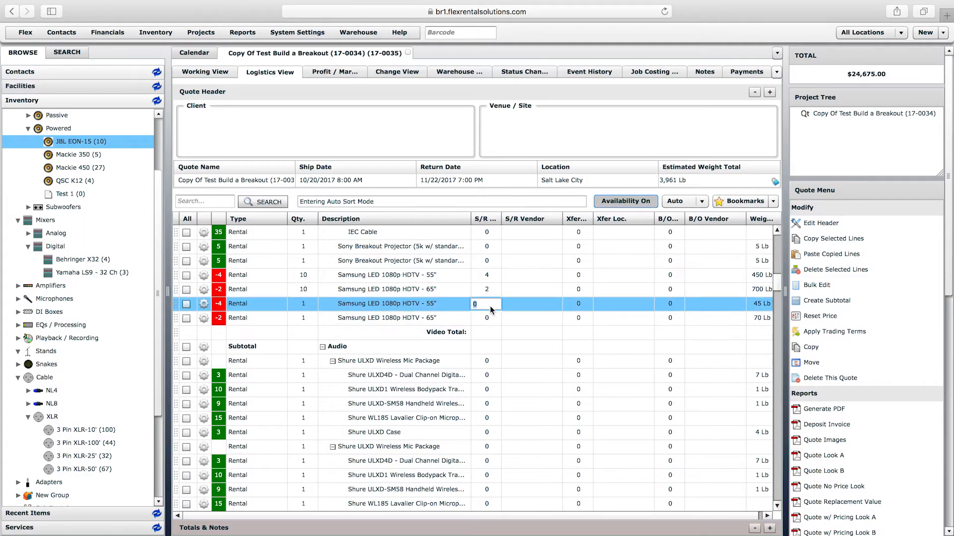
left_click(484, 317)
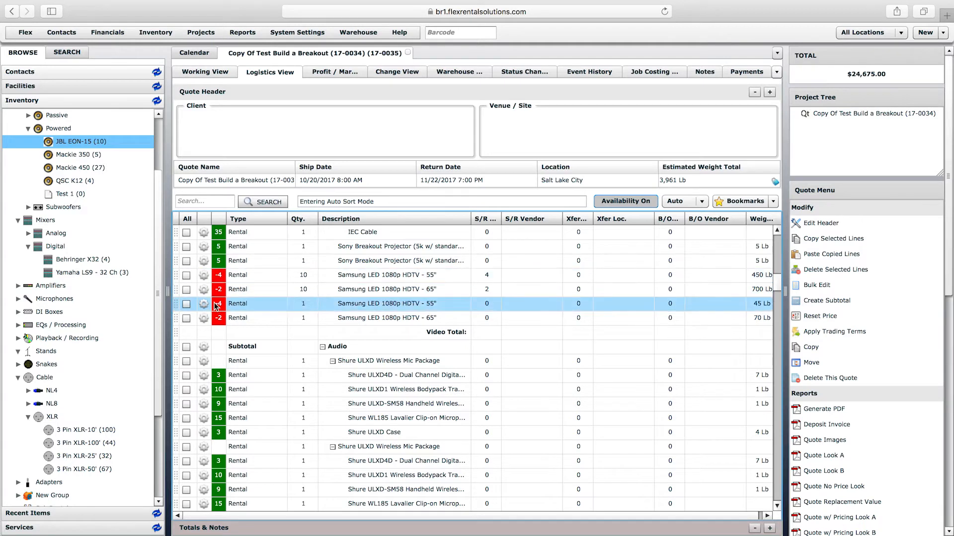
- Assign the same contact as S/R Vendor to the Samsung 55" and 65" HDTV lines that have subrental quantities
left_click(532, 277)
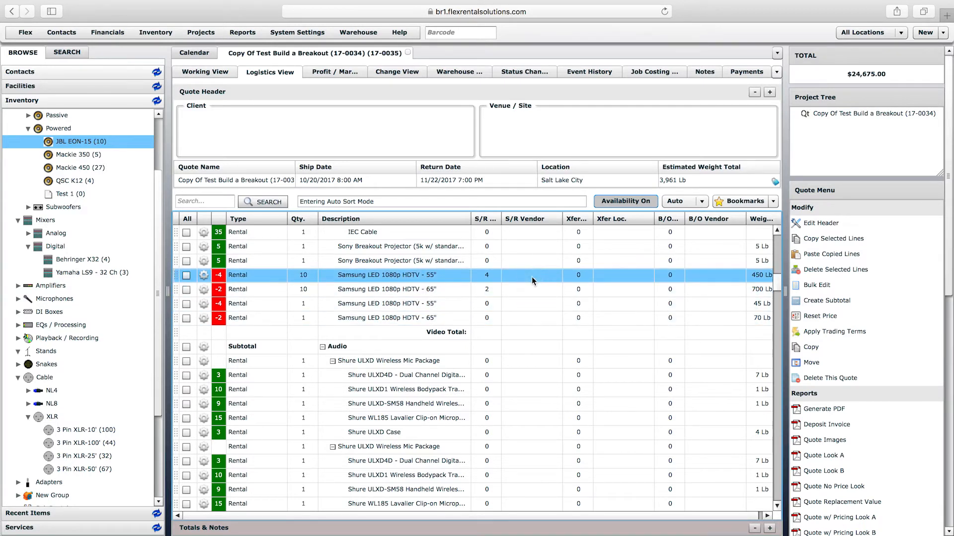
type("aar")
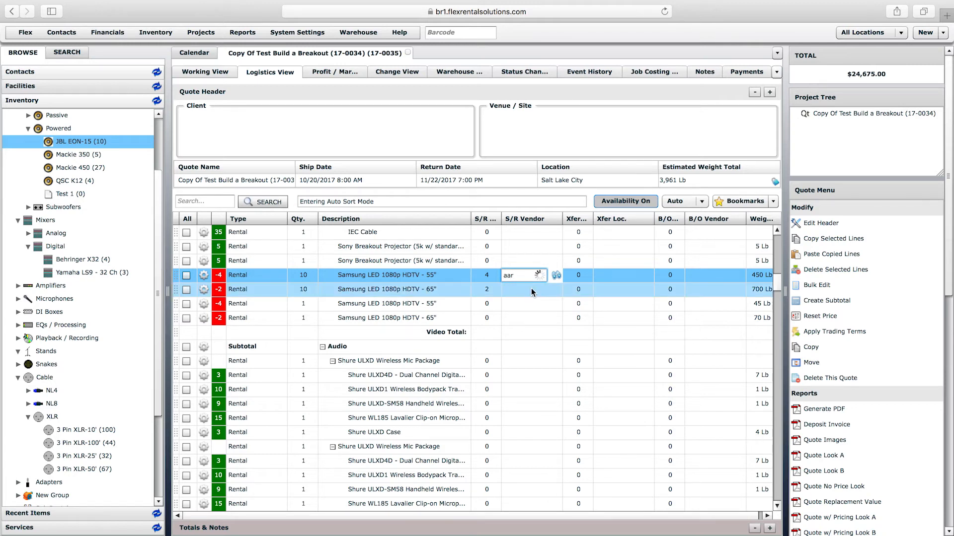
left_click(531, 288)
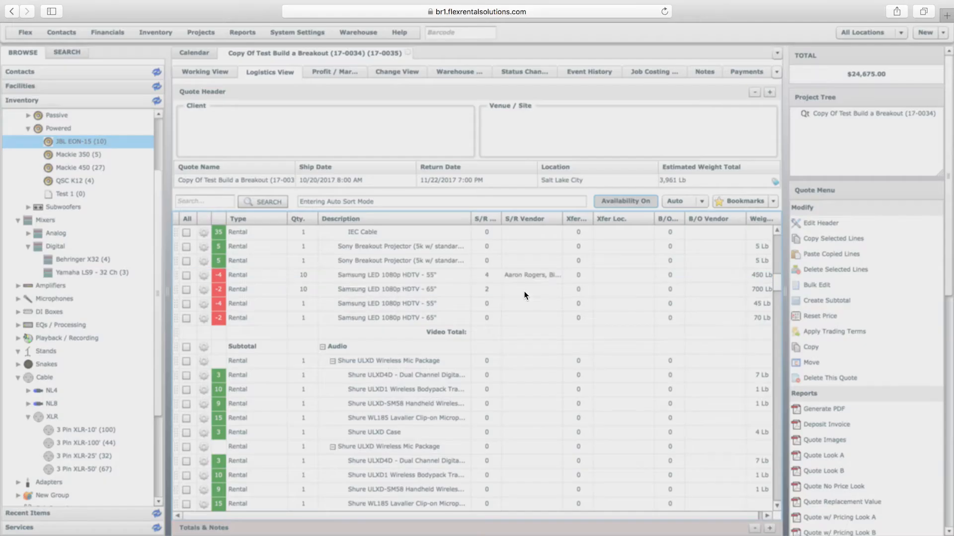
left_click(525, 291)
type("aar")
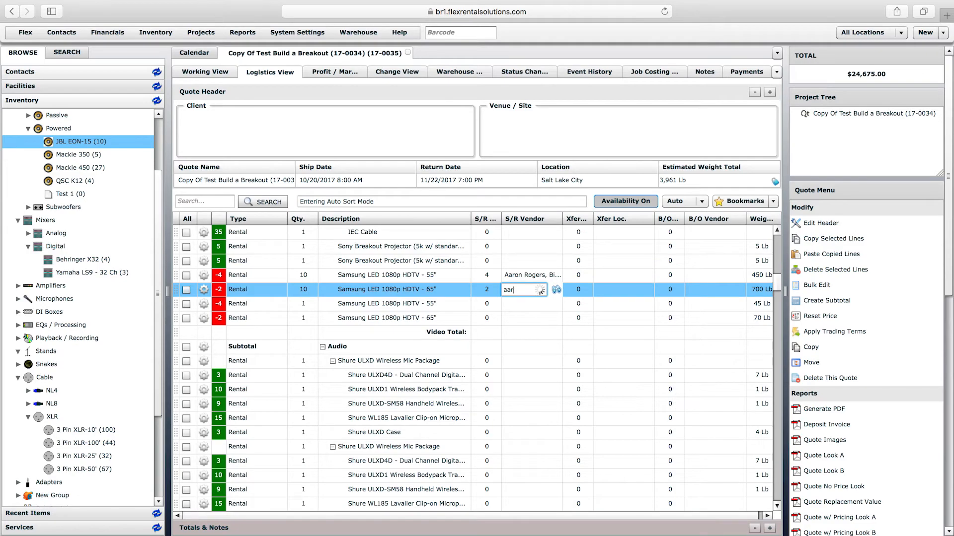
left_click(521, 302)
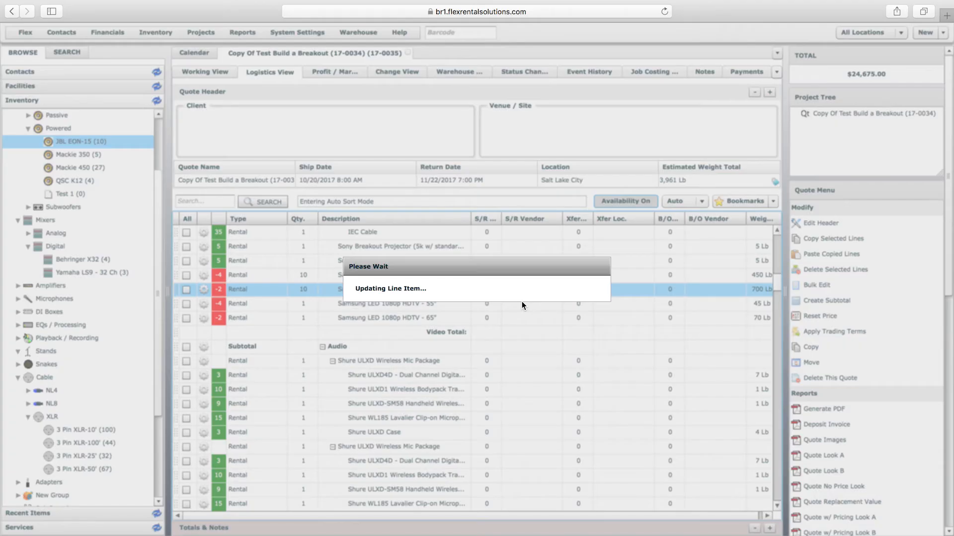
- Try a bulk edit with S/R Qty. 2 on the last two Samsung HDTV lines in the Video section and cancel it
scroll(530, 285, "up", 10)
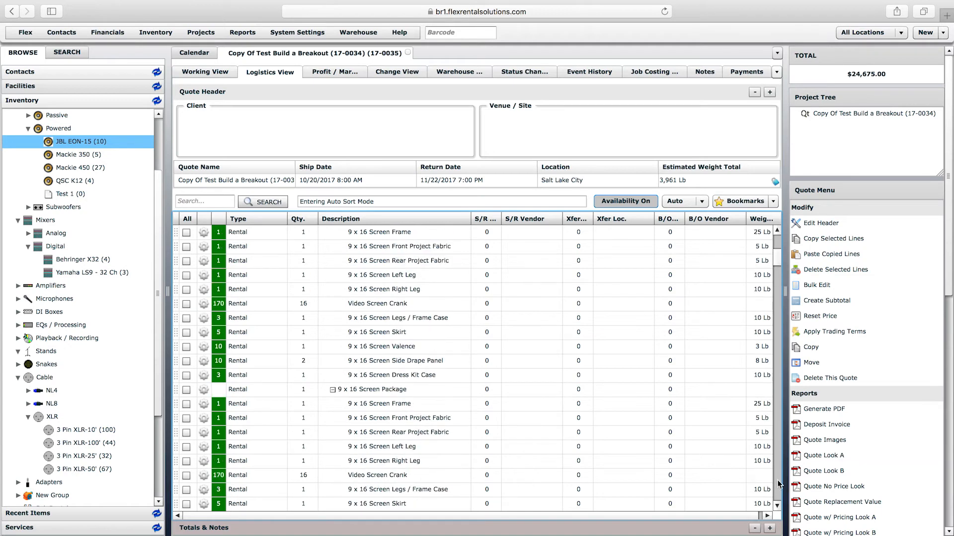
scroll(521, 373, "down", 10)
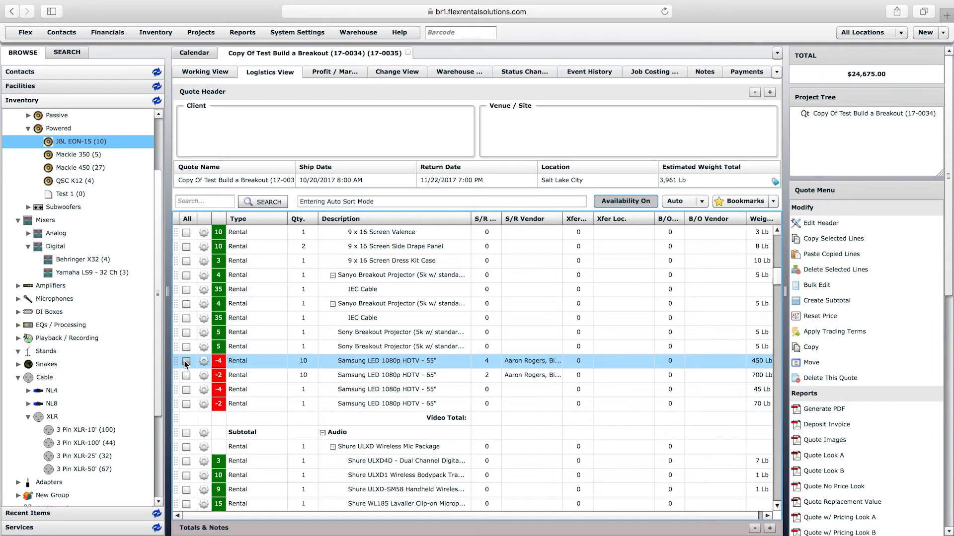
left_click(187, 389)
left_click(187, 404)
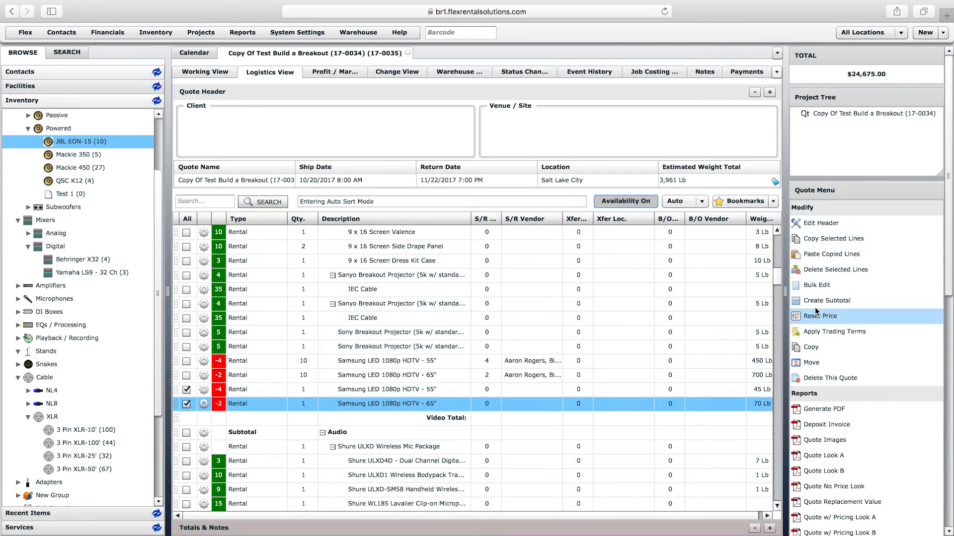
left_click(817, 285)
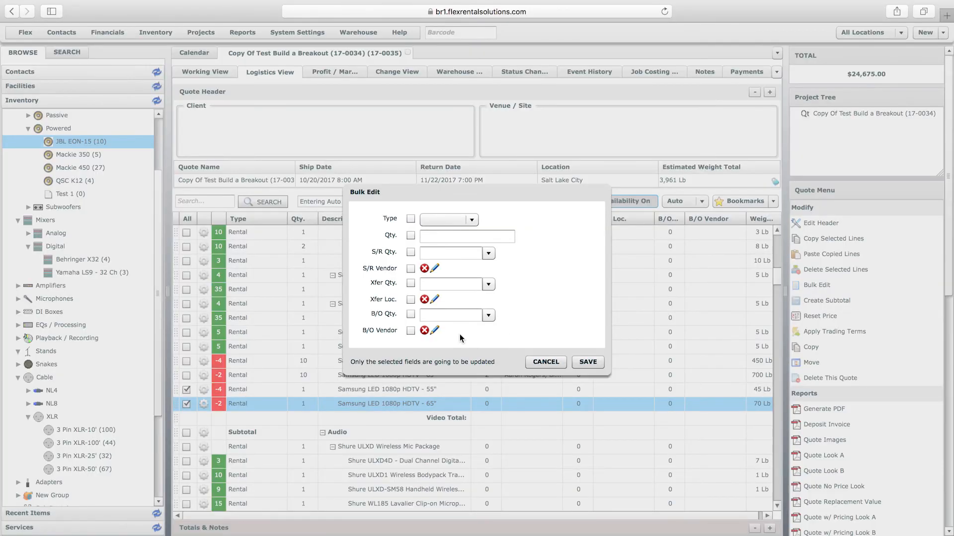
left_click(411, 252)
left_click(433, 253)
type("2")
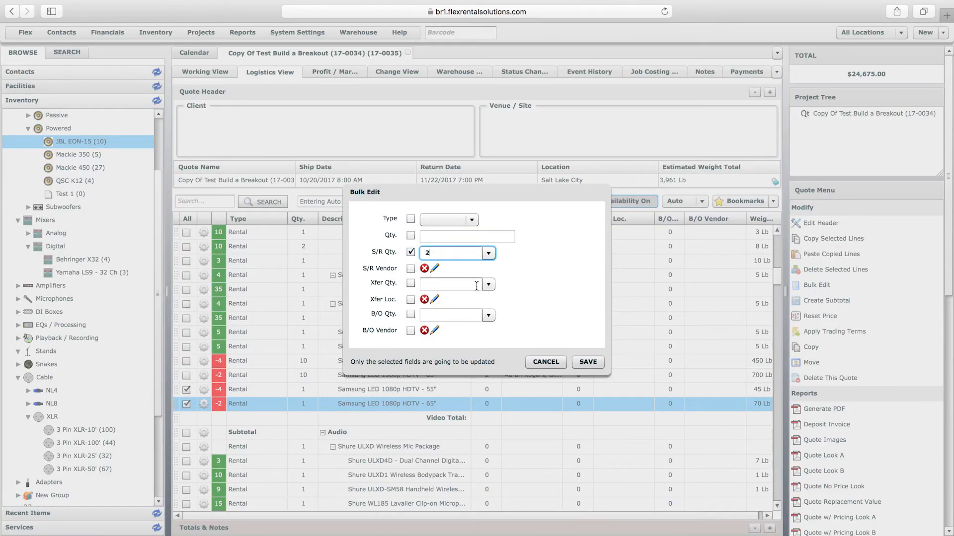
left_click(548, 362)
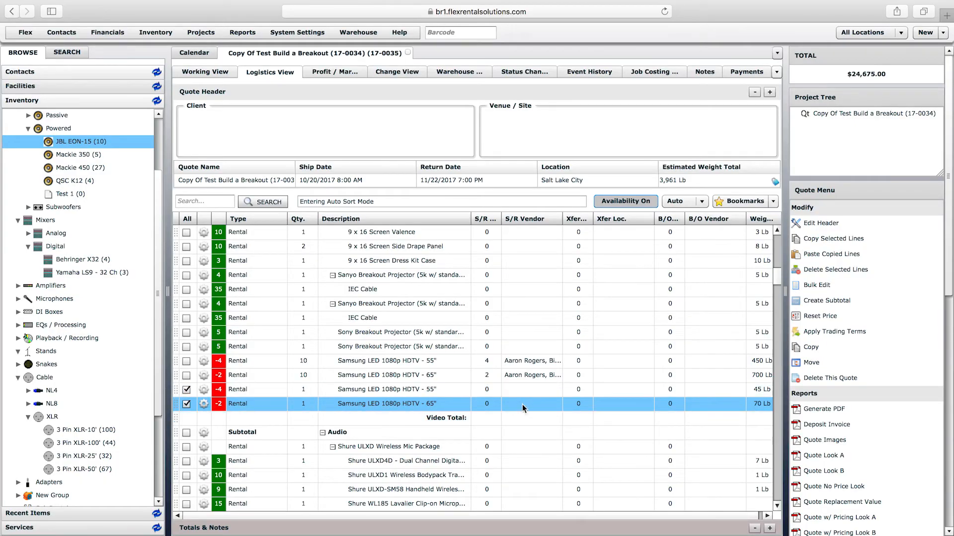
- Update the quote's subrental paperwork to generate a new rental PO for the Samsung HDTV lines
left_click_drag(946, 268, 947, 413)
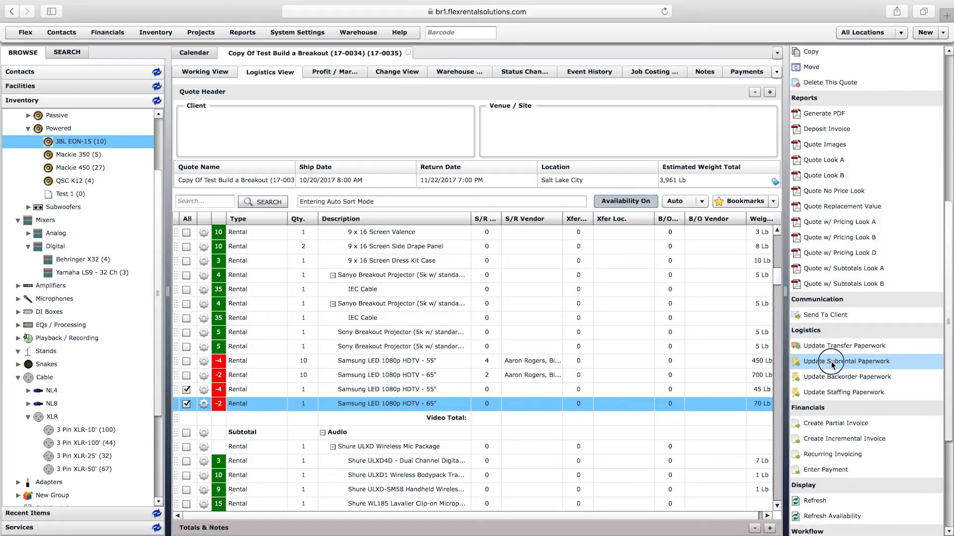
left_click(830, 362)
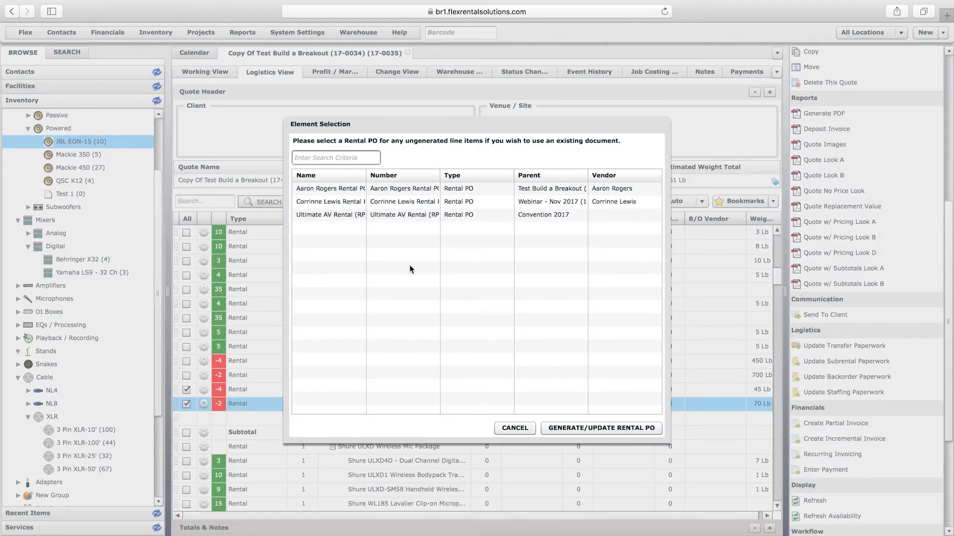
left_click(329, 188)
left_click(330, 216)
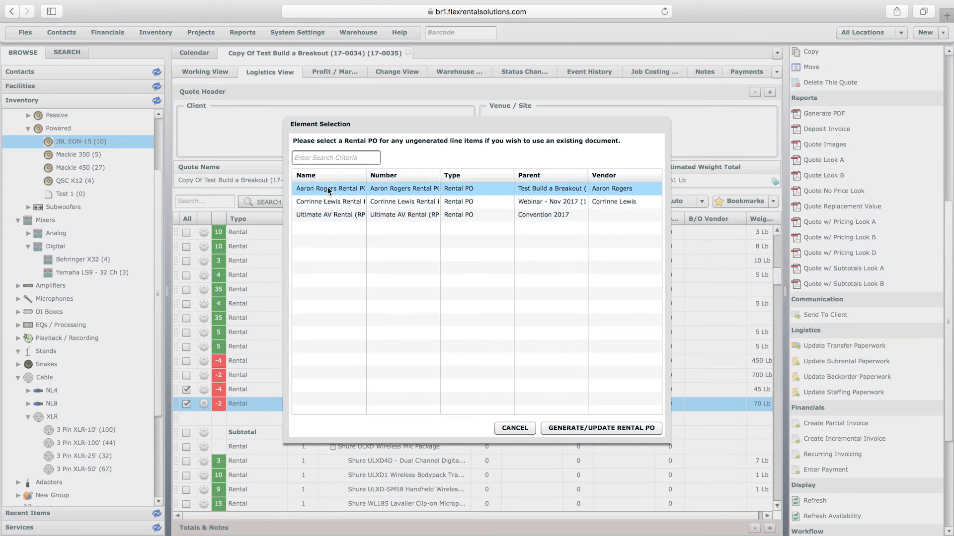
left_click(591, 428)
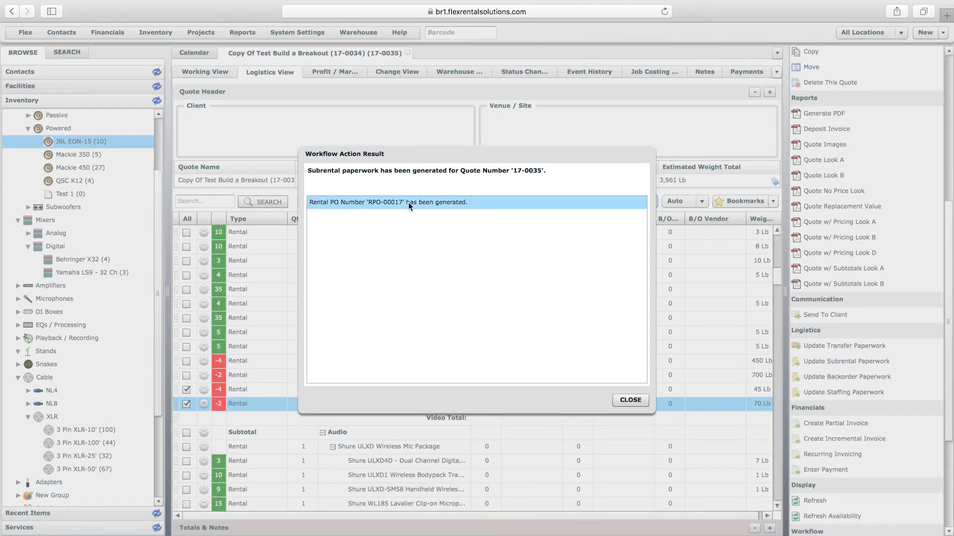
left_click(630, 400)
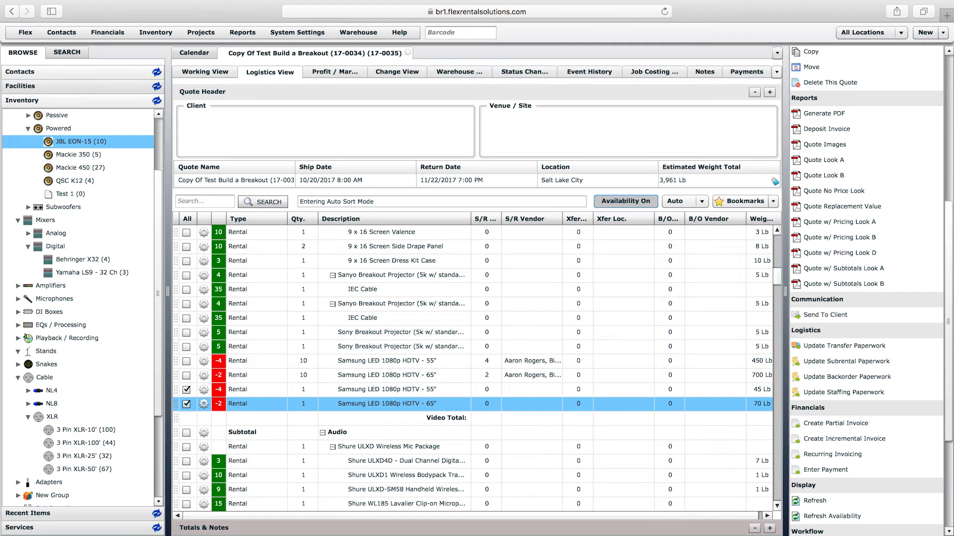
- Open the new rental PO from the project tree and review its Samsung HDTV subrental lines
double_click(834, 128)
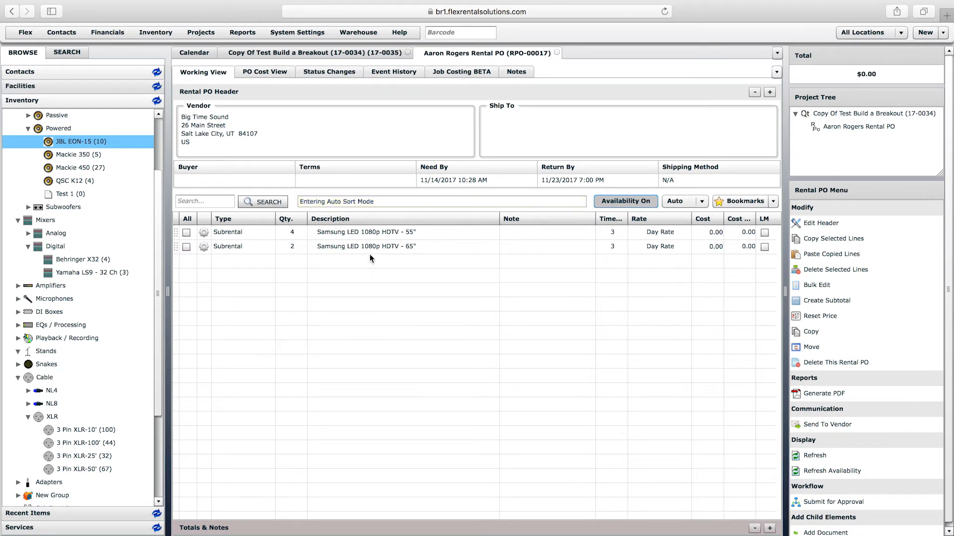
left_click(357, 248)
double_click(358, 248)
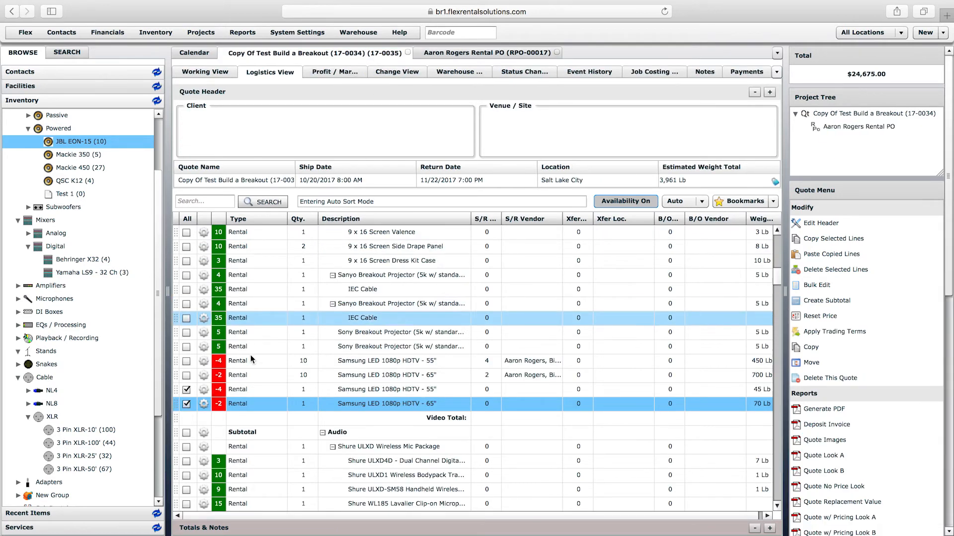
- Check the availability indicators of the Samsung HDTV lines in the quote's Working View
left_click(203, 72)
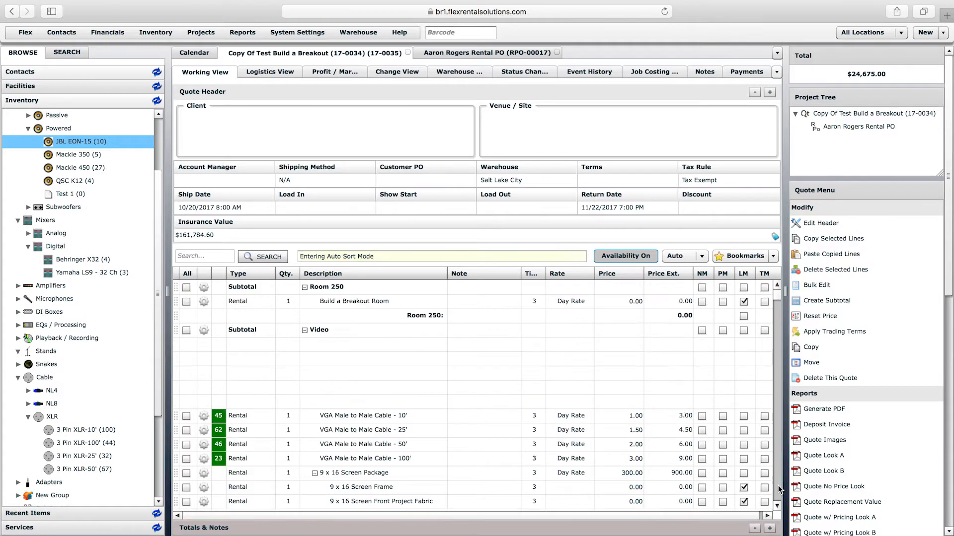
scroll(777, 487, "down", 10)
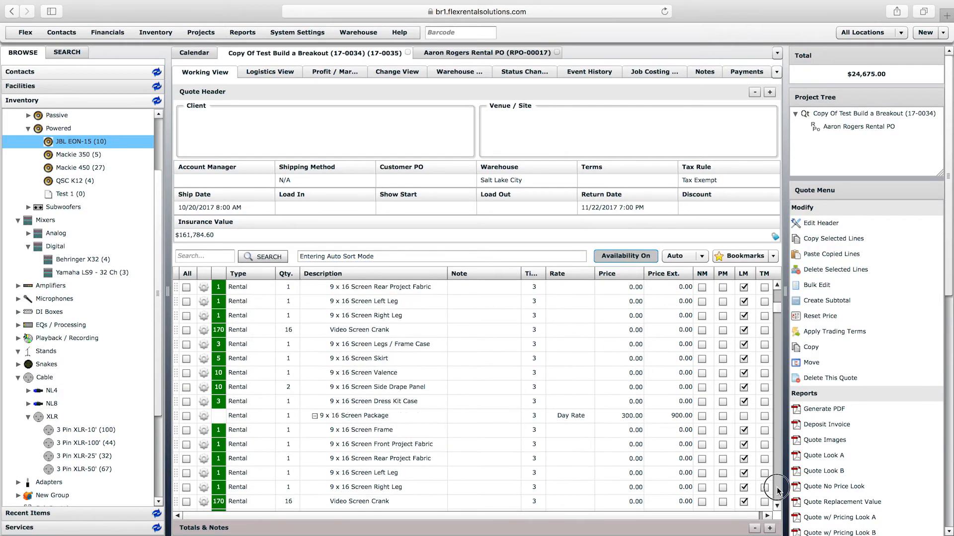
left_click(258, 459)
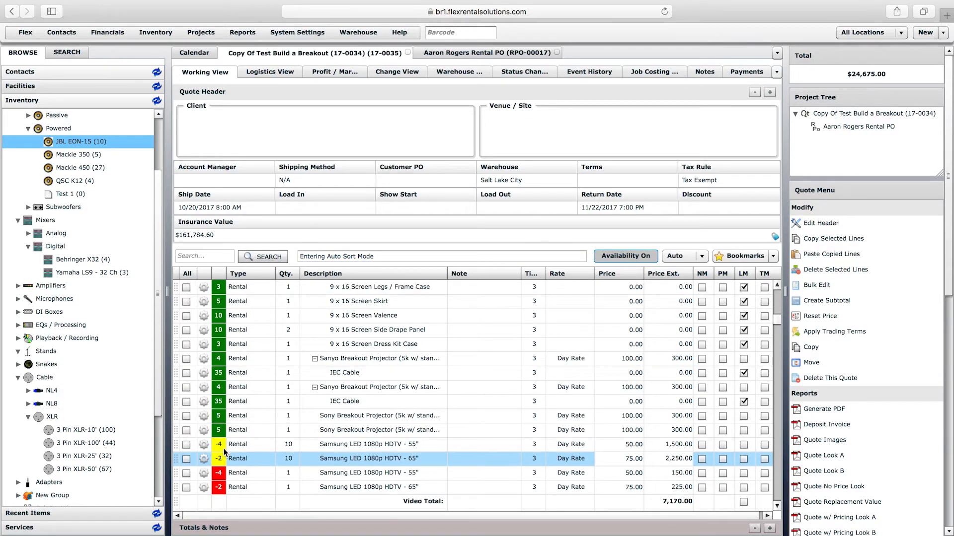
left_click(229, 445)
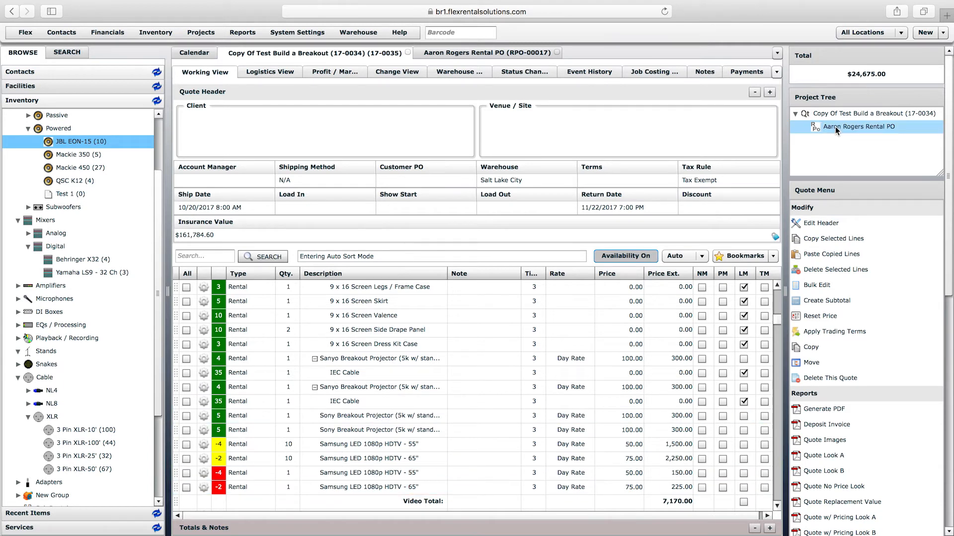
- In the Logistics View, set S/R Qty. to 1 and assign the HDTV vendor contact on the first VGA Male to Male Cable - 10' line
left_click(279, 73)
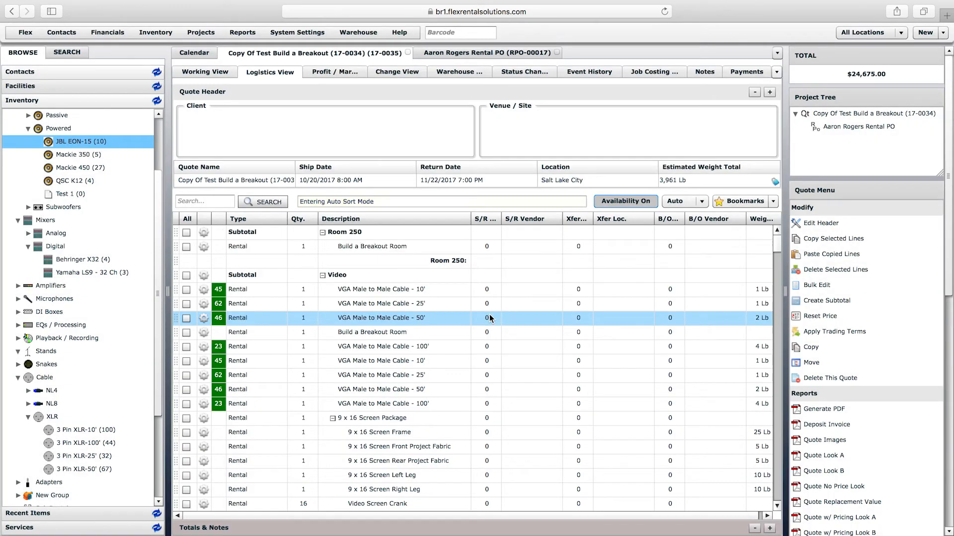
left_click(487, 289)
type("1")
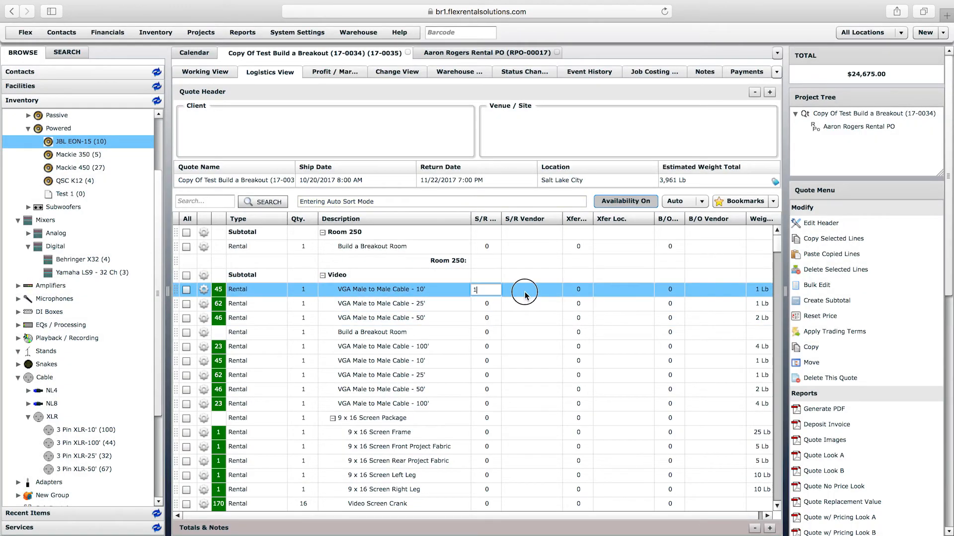
left_click(525, 294)
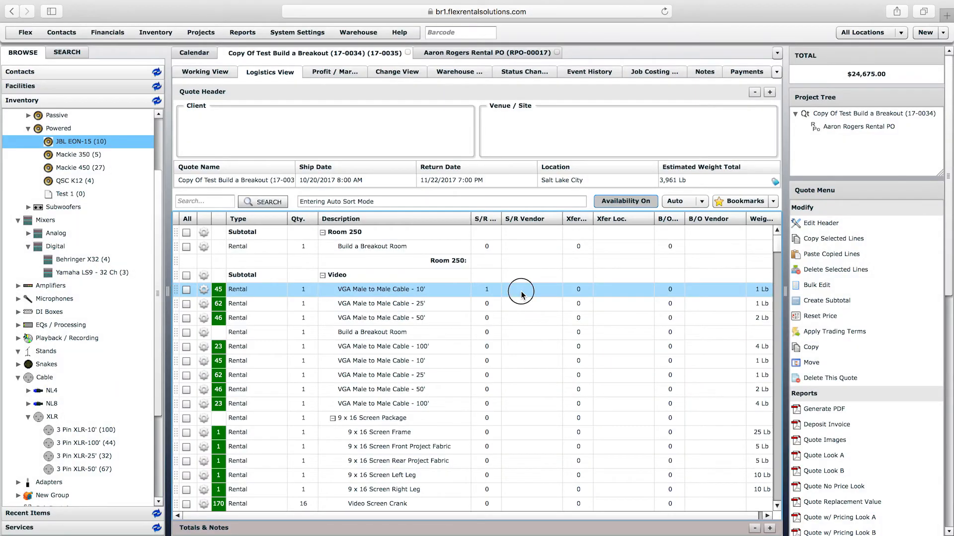
type("aar")
left_click(521, 303)
- Set S/R Qty. to 1 and assign a different vendor contact on the first VGA Male to Male Cable - 25' line
left_click(487, 304)
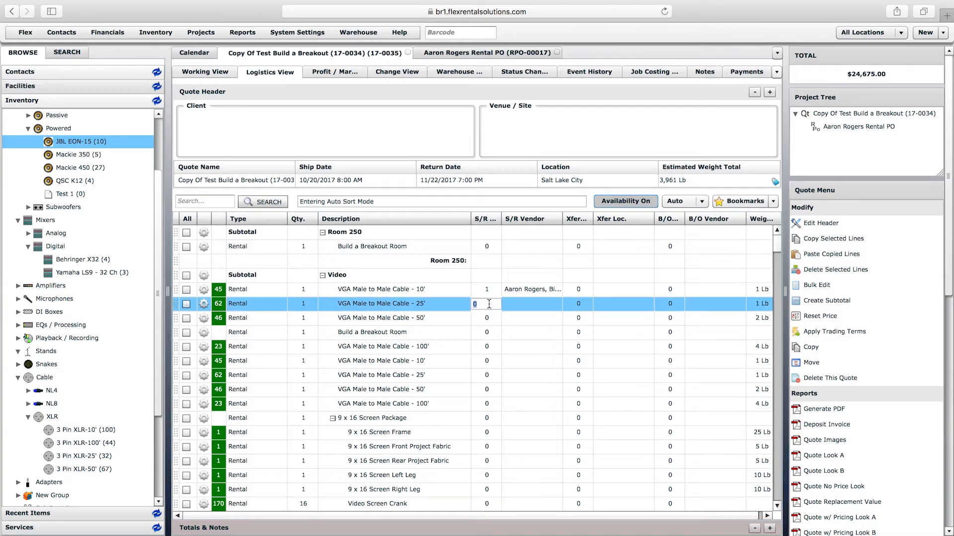
type("1")
left_click(523, 306)
type("chr")
left_click(522, 319)
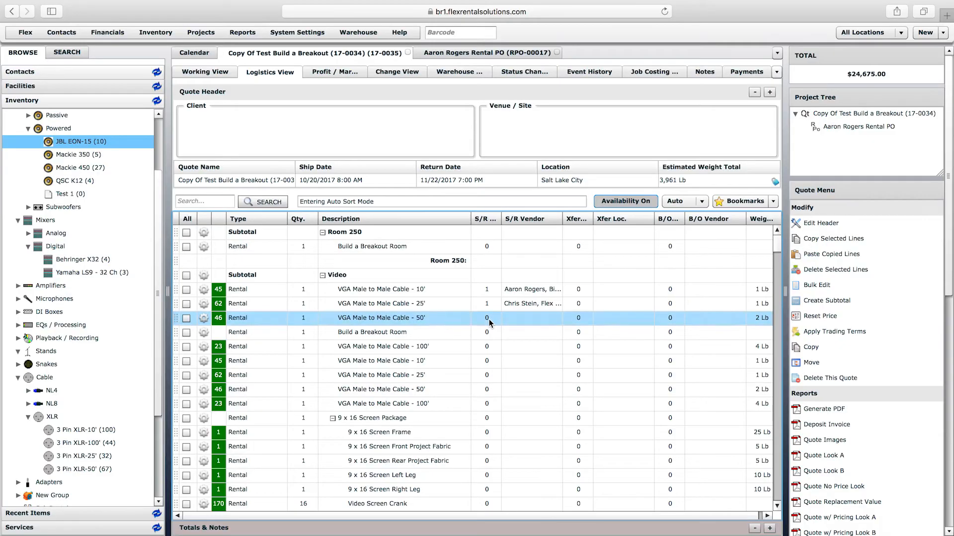
- Set S/R Qty. to 1 and assign a third vendor contact on the first VGA Male to Male Cable - 50' line
left_click(489, 319)
type("1")
left_click(519, 319)
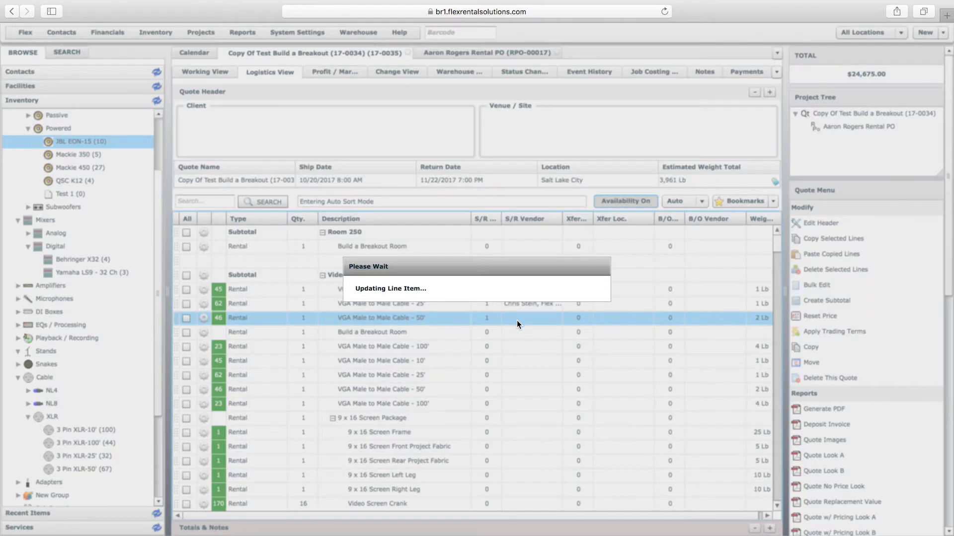
type("cor")
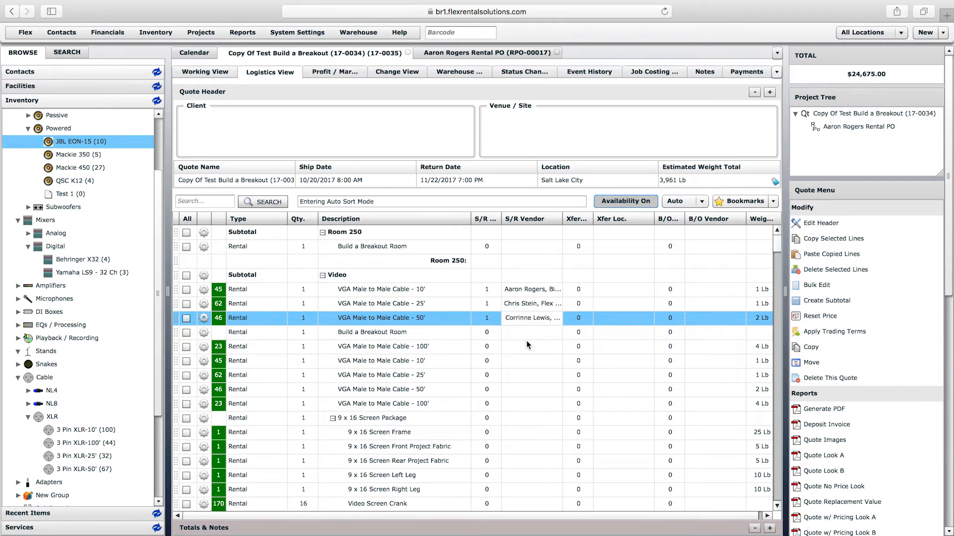
- Update the subrental paperwork so the VGA cable subrentals are put on a rental PO for each vendor
scroll(935, 437, "down", 10)
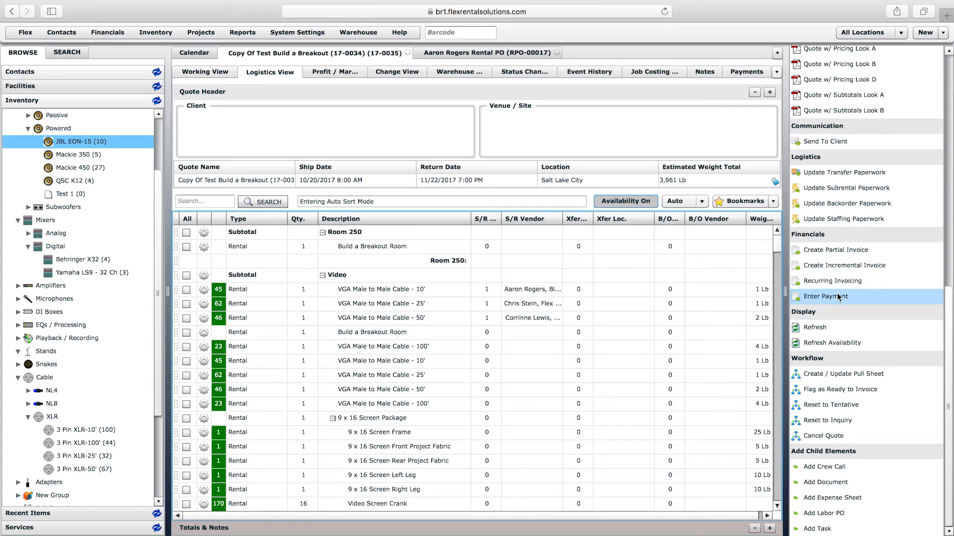
left_click(844, 187)
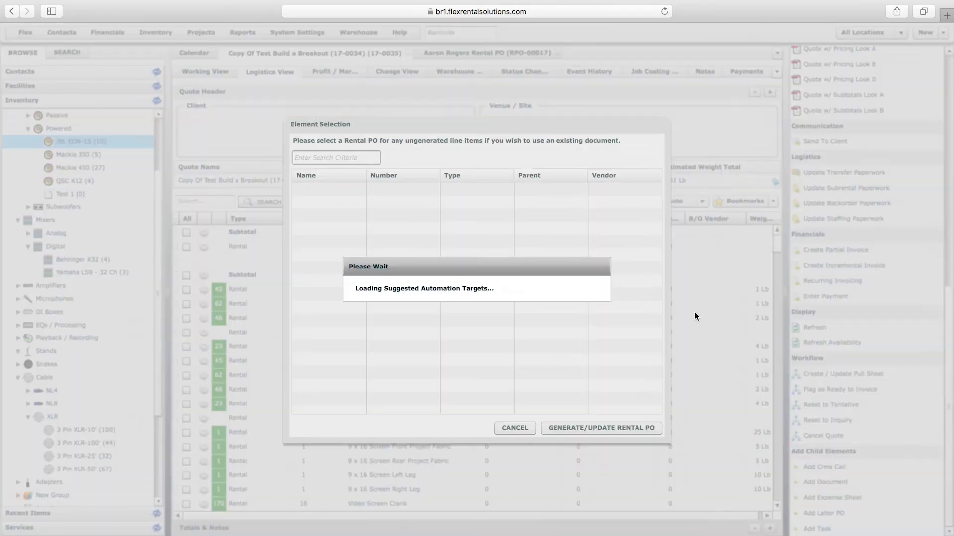
left_click(591, 430)
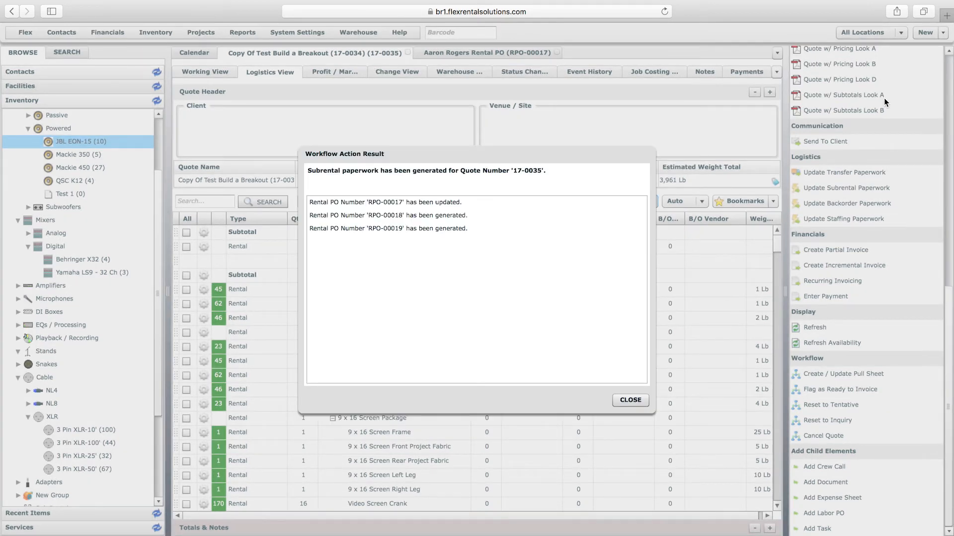
left_click(629, 401)
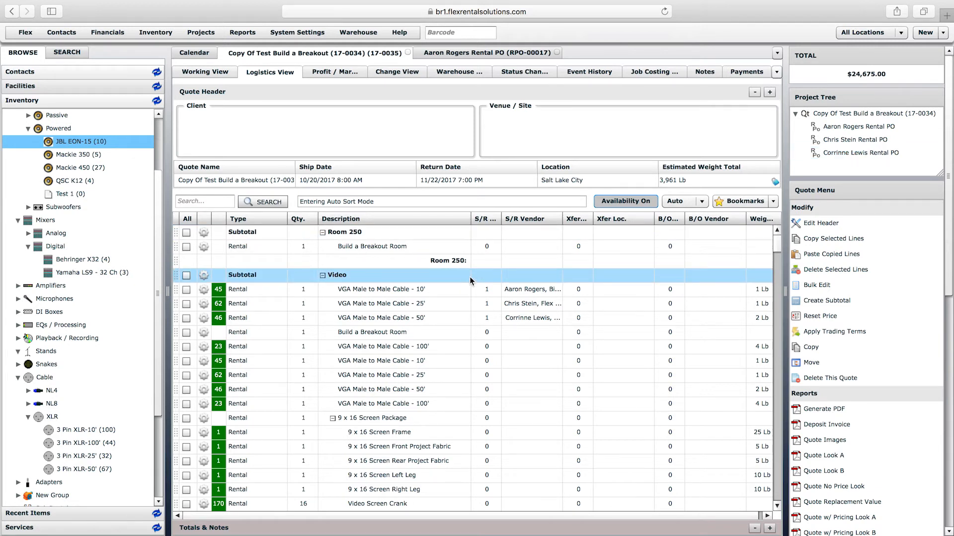
- Open the warehouse Receiving list and select the rental PO expected 11/14/2017 10:28 AM
left_click(359, 33)
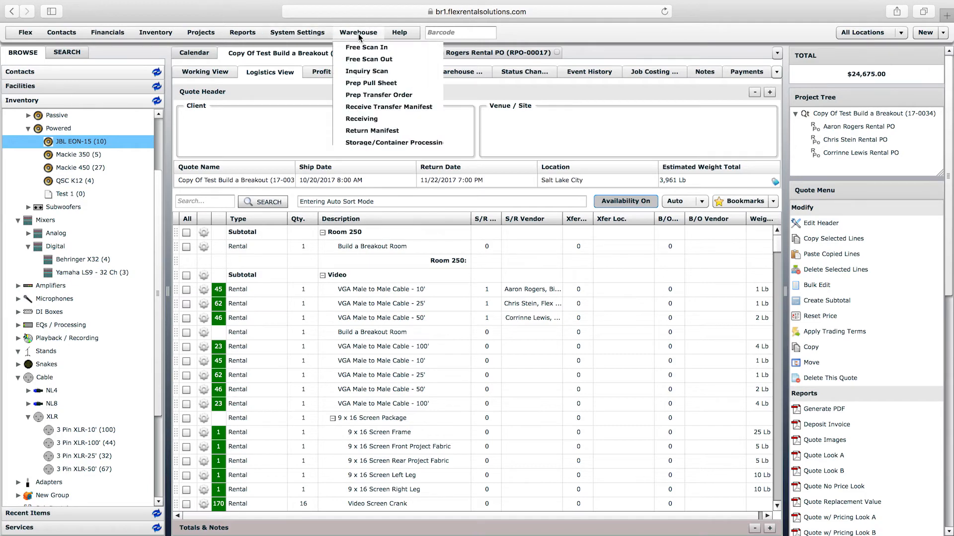
left_click(366, 120)
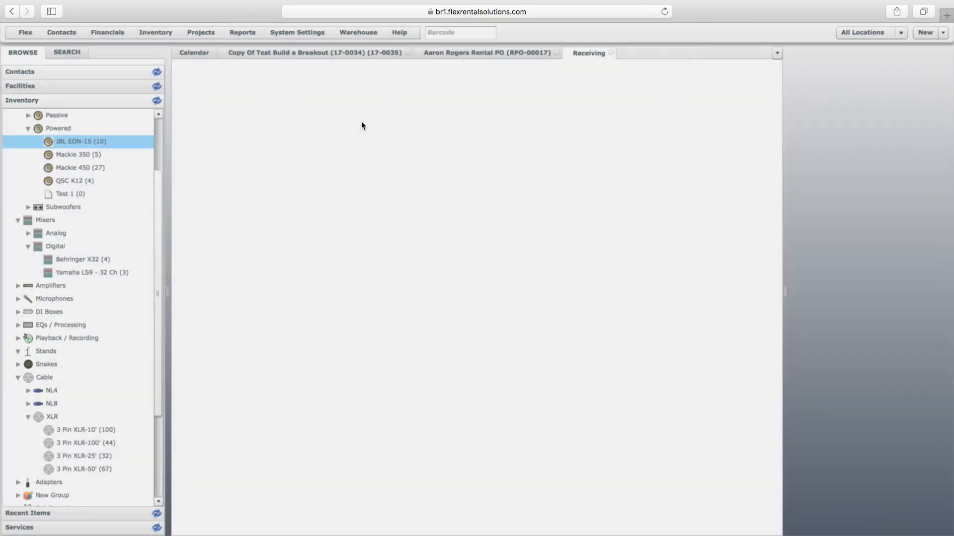
left_click(208, 132)
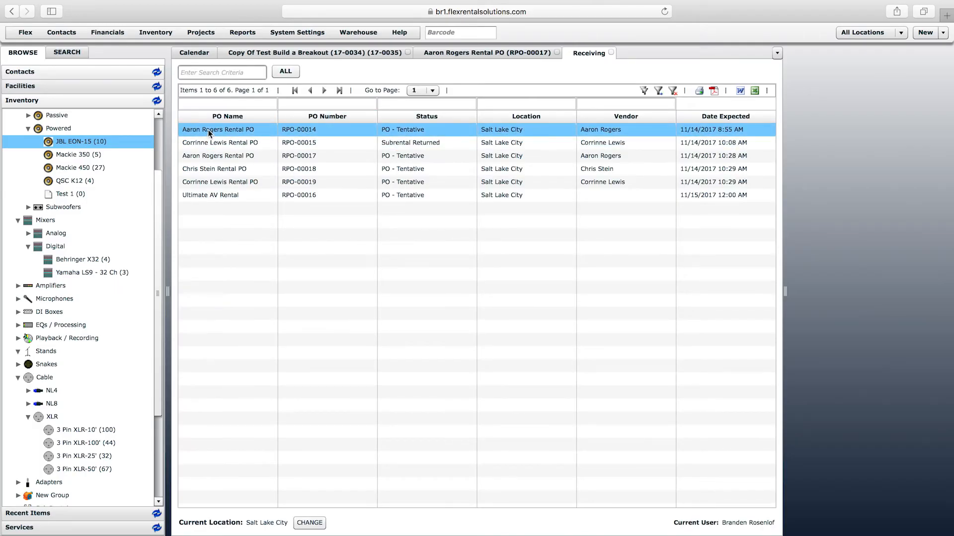
left_click(228, 158)
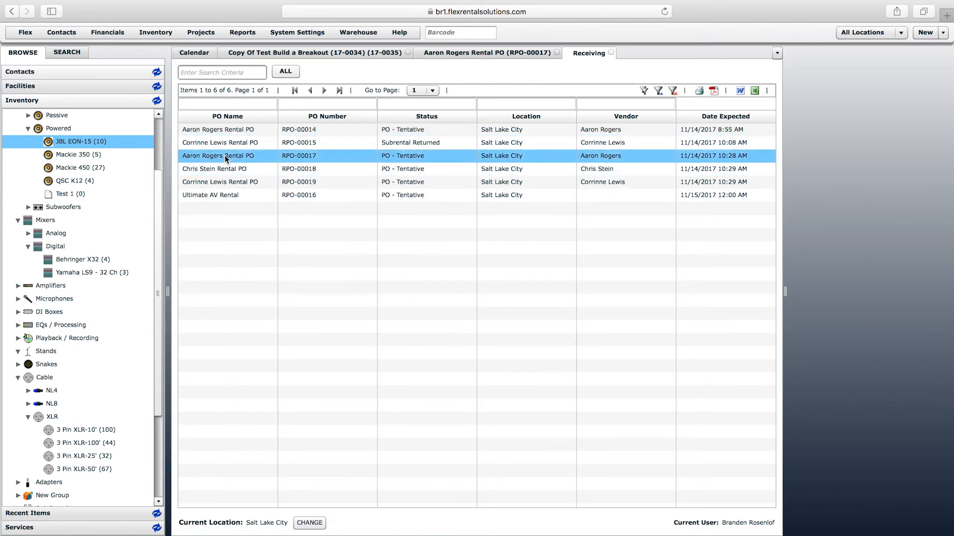
left_click(241, 130)
double_click(241, 130)
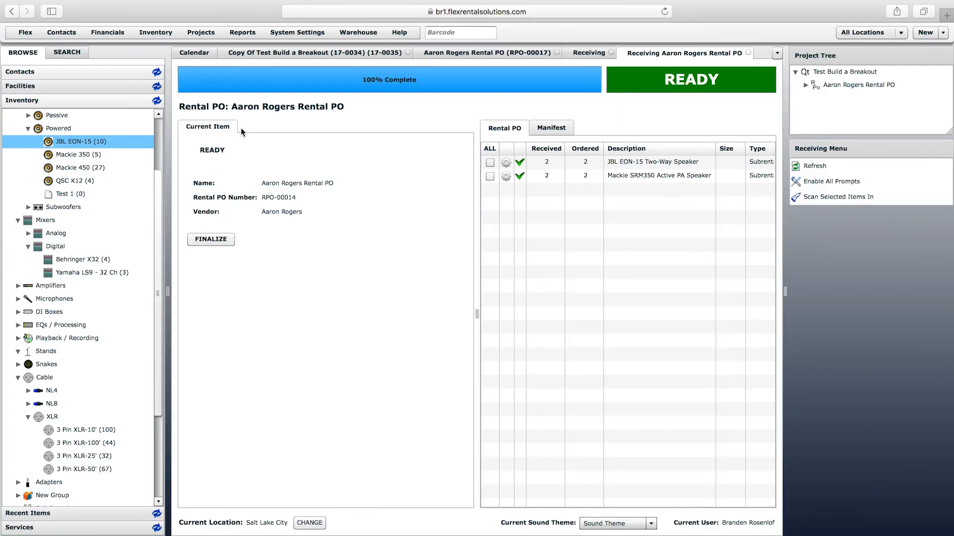
left_click(748, 53)
- Open the rental PO expected 11/14/2017 10:28 AM for receiving
left_click(227, 157)
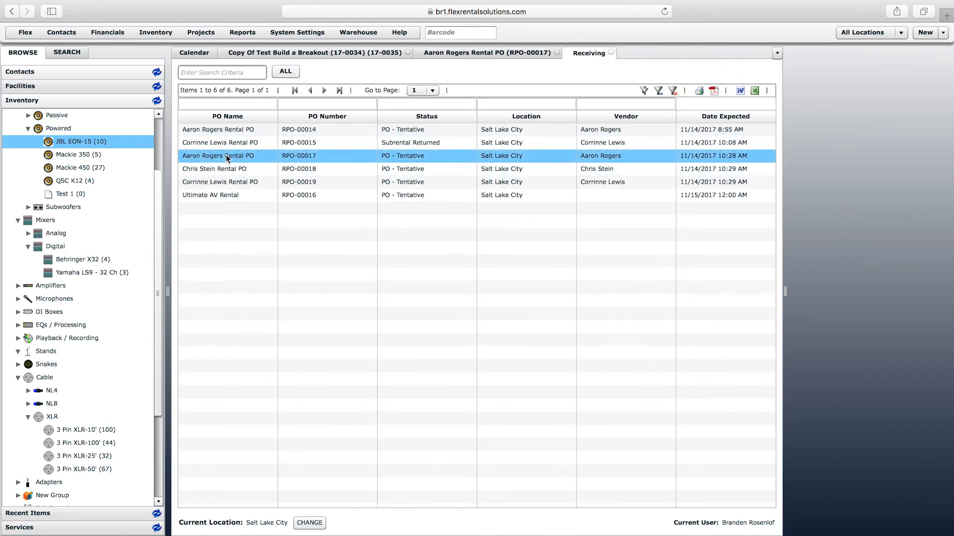
double_click(226, 157)
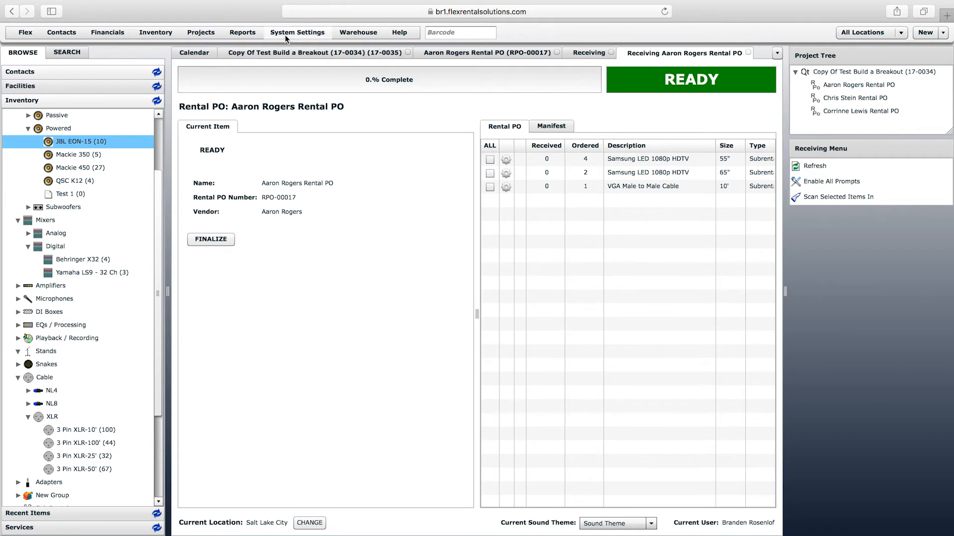
- Open the current user's permissions and examine the virtual scan rights in the Inventory Module
left_click(297, 32)
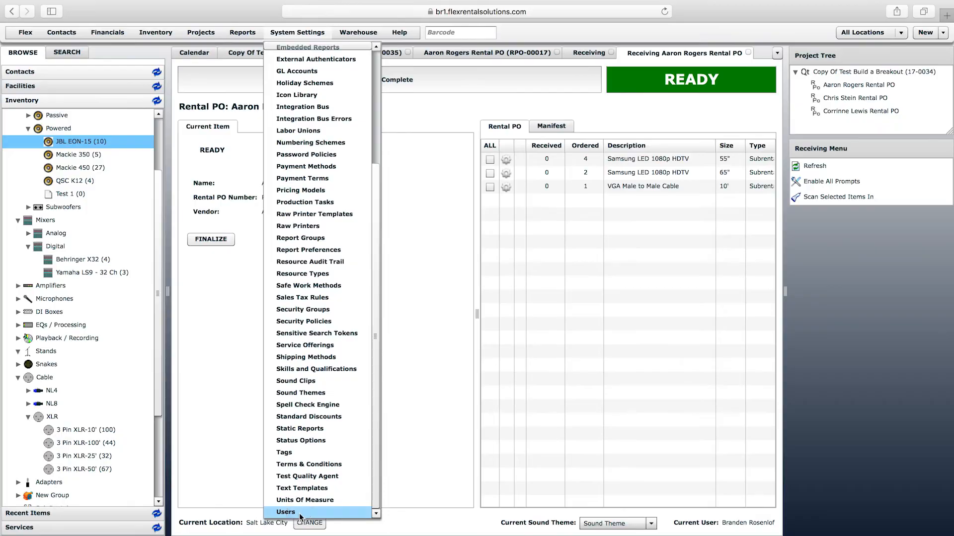
left_click(301, 512)
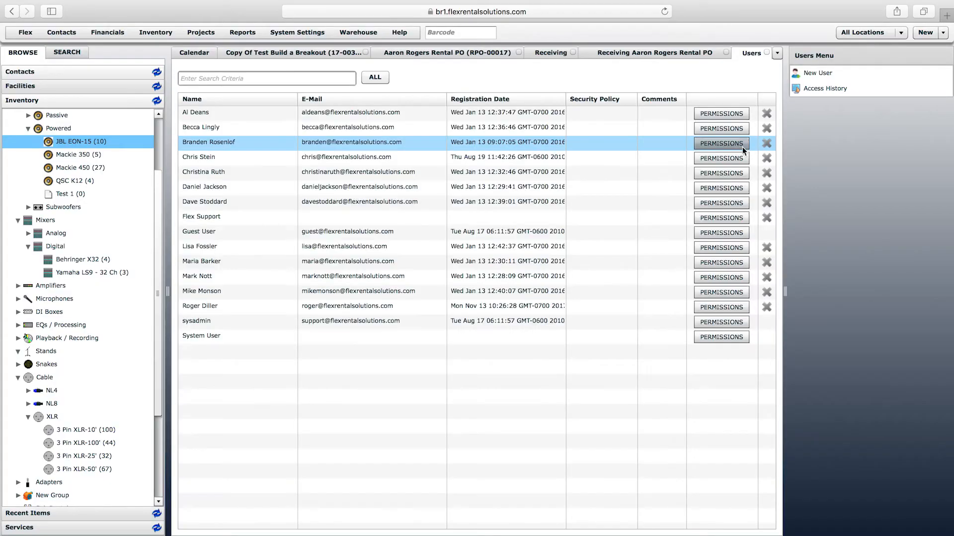
left_click(711, 145)
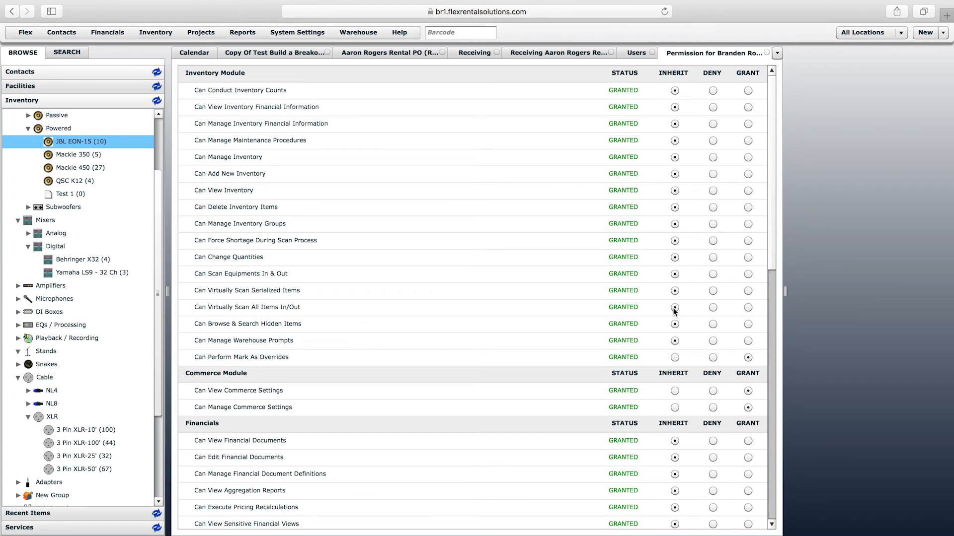
- Return to receiving the HDTV rental PO and scan in all its items at their full ordered quantities
left_click(544, 52)
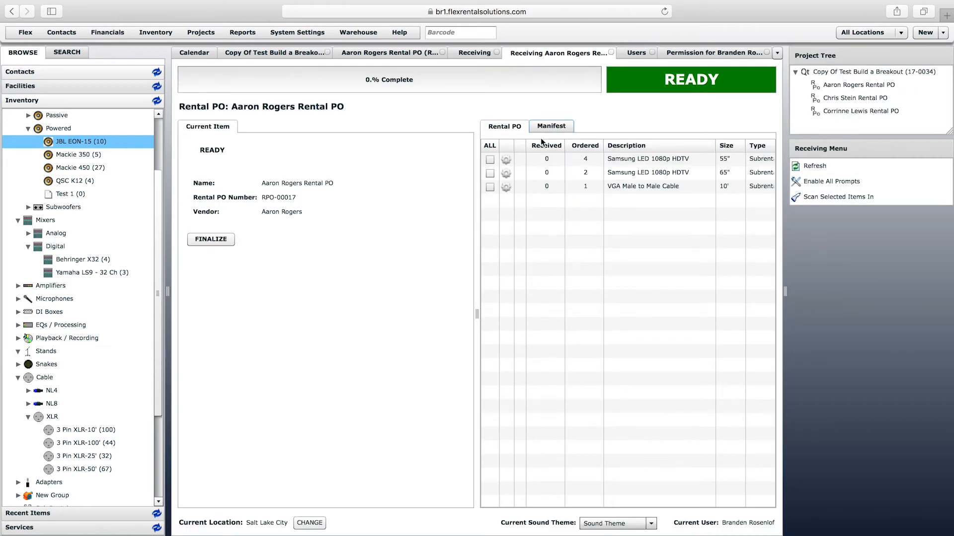
left_click(483, 146)
left_click(842, 195)
left_click(405, 290)
left_click(552, 315)
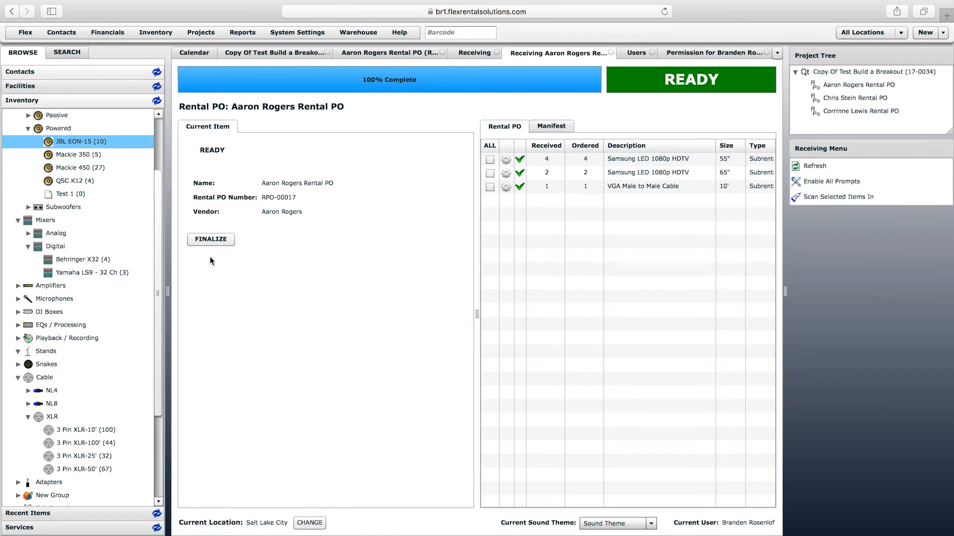
- Search the inventory for "sams"
left_click(69, 53)
left_click(60, 72)
left_click(22, 95)
type("sams")
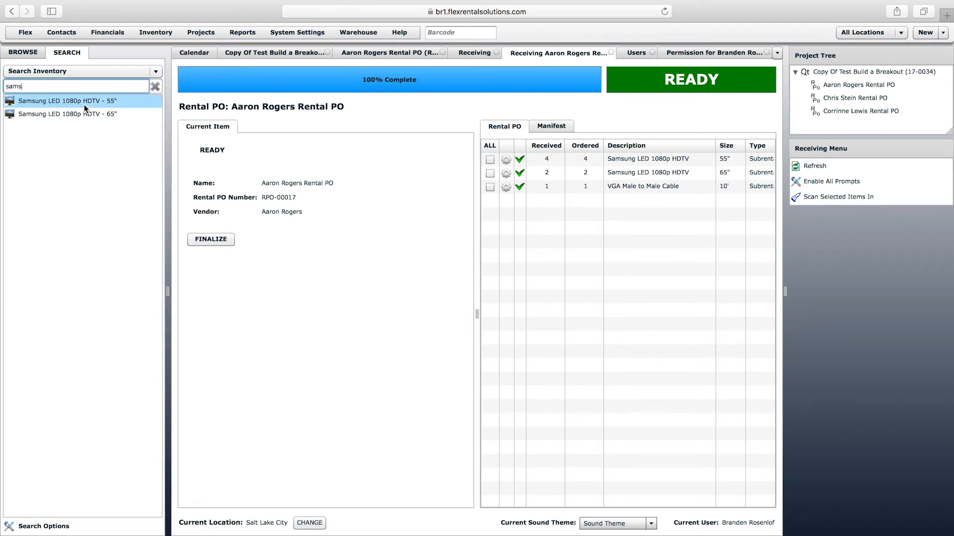
- Examine the serial numbers of the Samsung LED 1080p HDTV - 55" and clear the item selection in the HDTV rental PO's receiving session
double_click(84, 104)
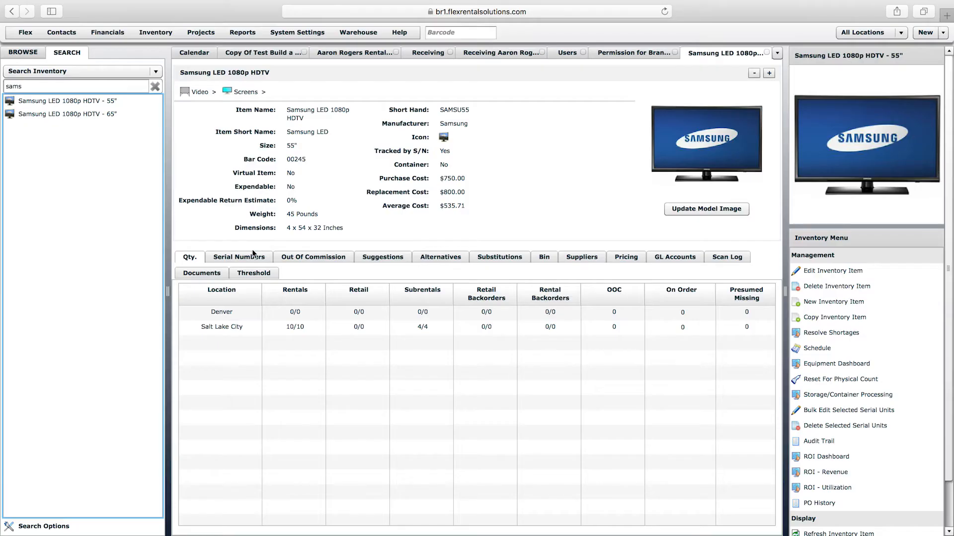
left_click(252, 253)
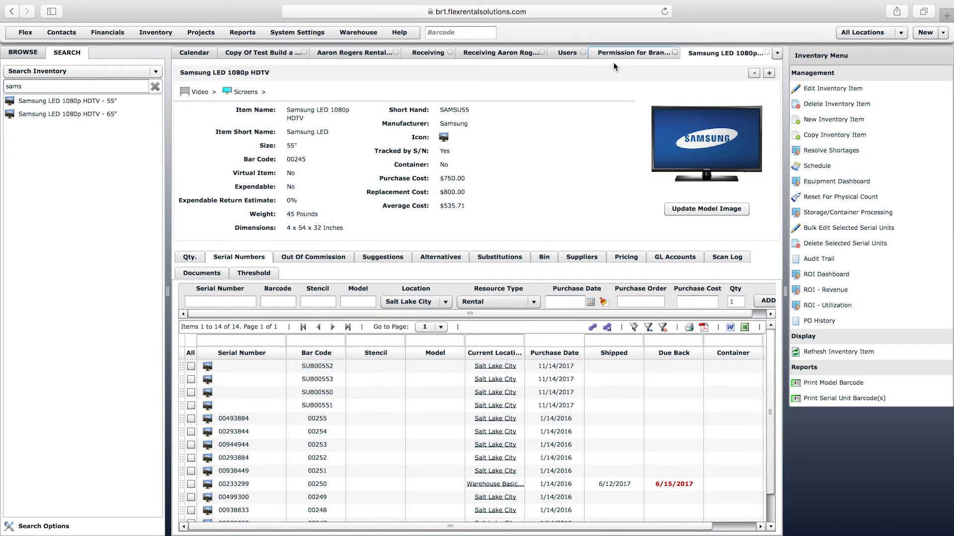
left_click(535, 54)
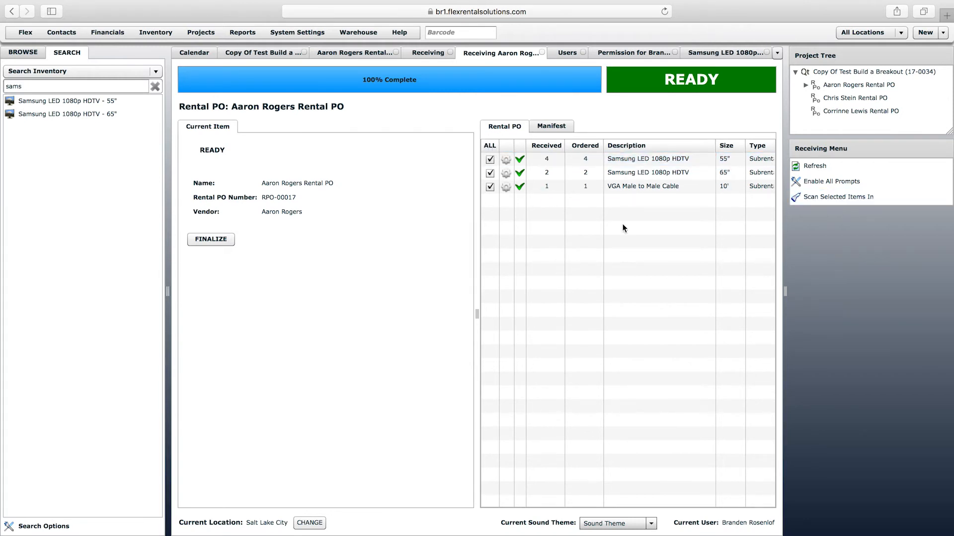
left_click(490, 145)
- List the upcoming subrental returns and open the one for the rental PO expected 11/14/2017 10:08 AM
left_click(361, 32)
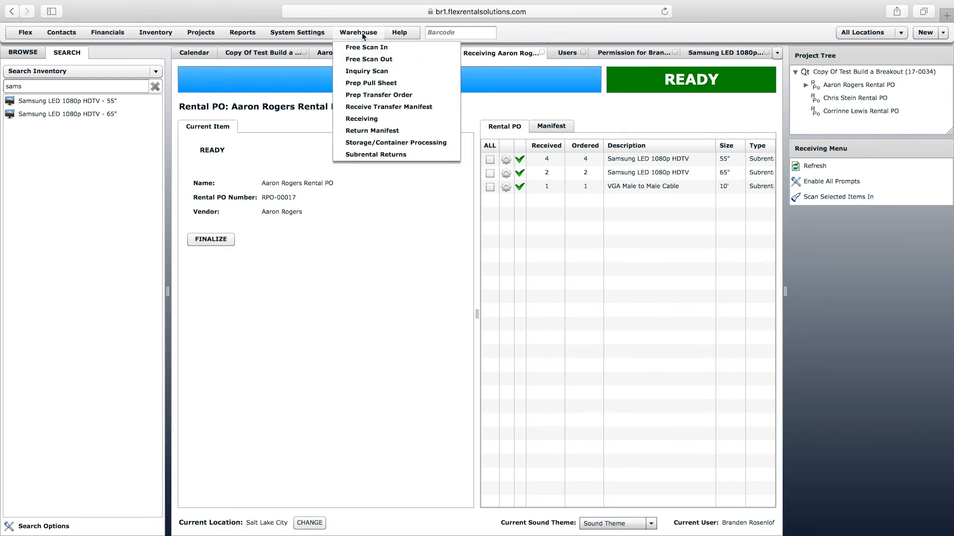
left_click(365, 154)
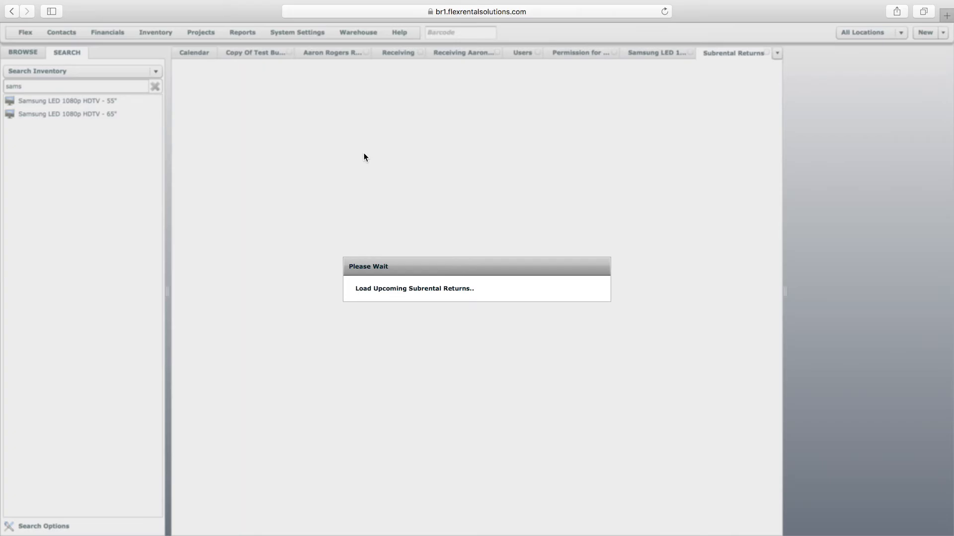
left_click(231, 129)
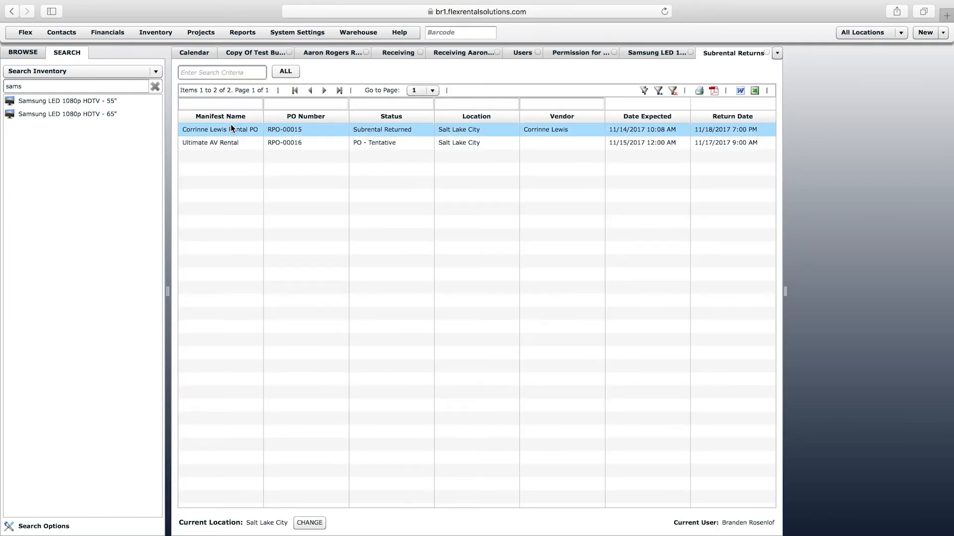
double_click(229, 126)
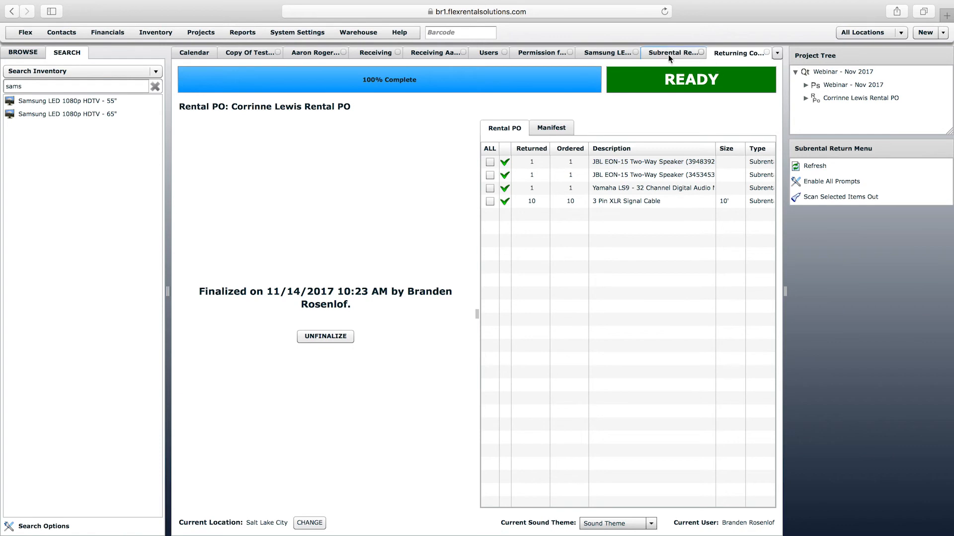
- Go back to the list of subrental returns and open the Ultimate AV Rental PO for returning
left_click(370, 53)
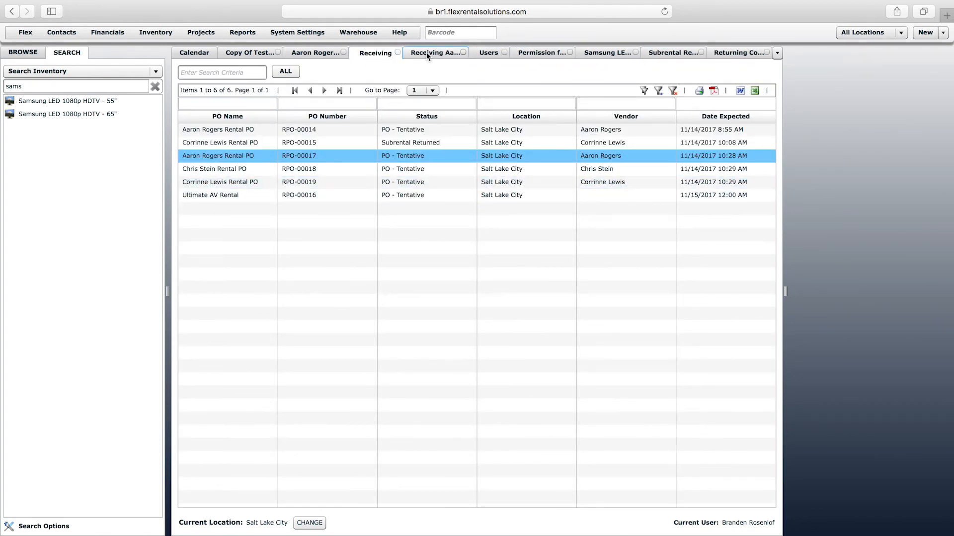
left_click(654, 53)
left_click(209, 142)
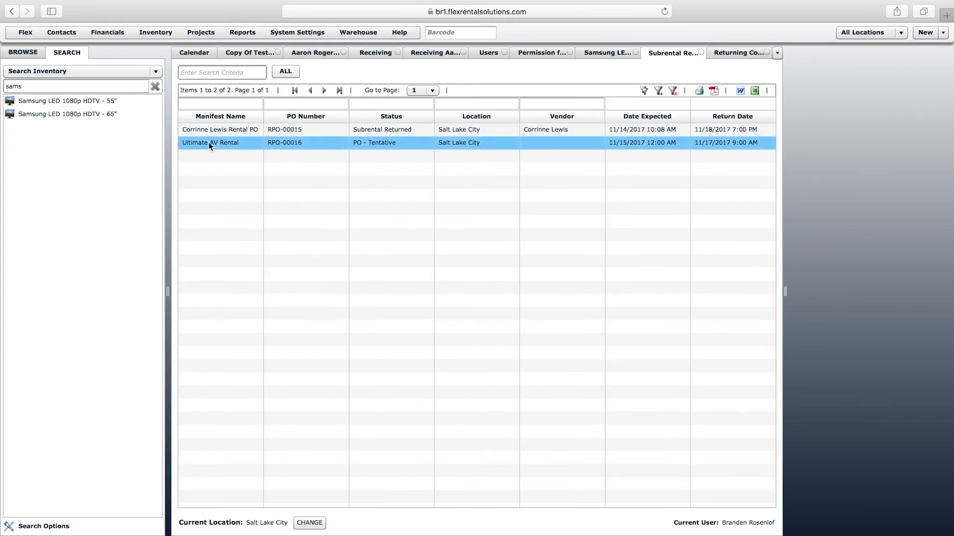
double_click(209, 143)
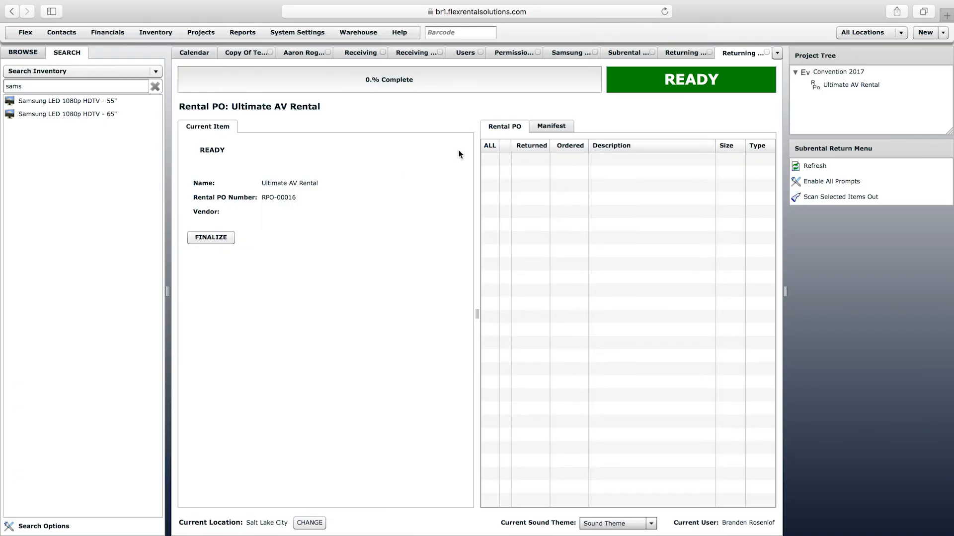
left_click(836, 198)
- Close the returns, inventory, user and receiving pages to get back to the Copy Of Test Build a Breakout quote
left_click(765, 51)
left_click(765, 52)
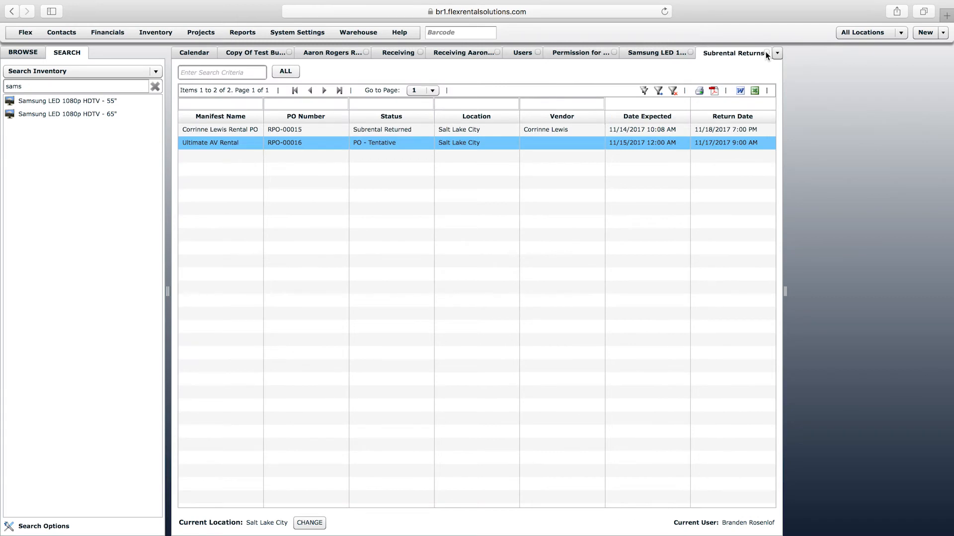
left_click(766, 53)
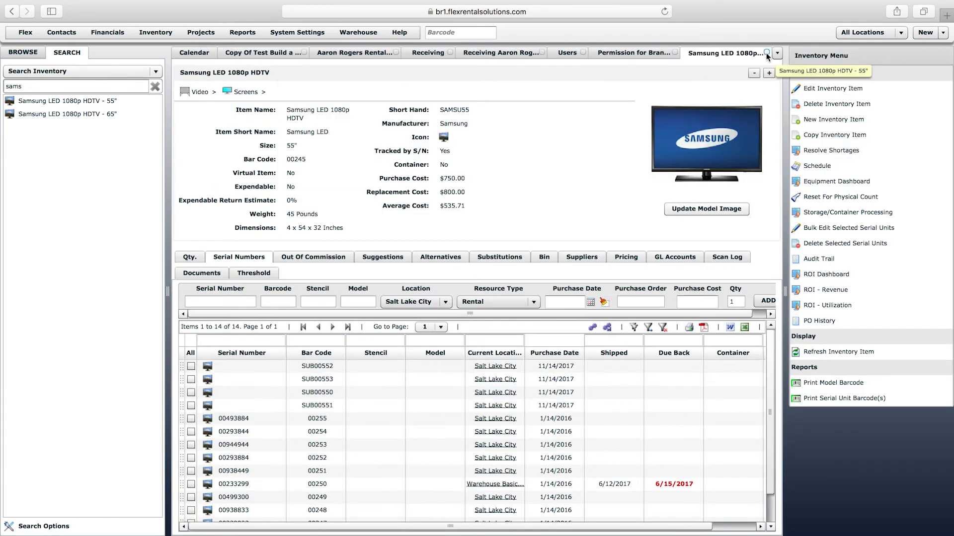
left_click(766, 52)
left_click(766, 52)
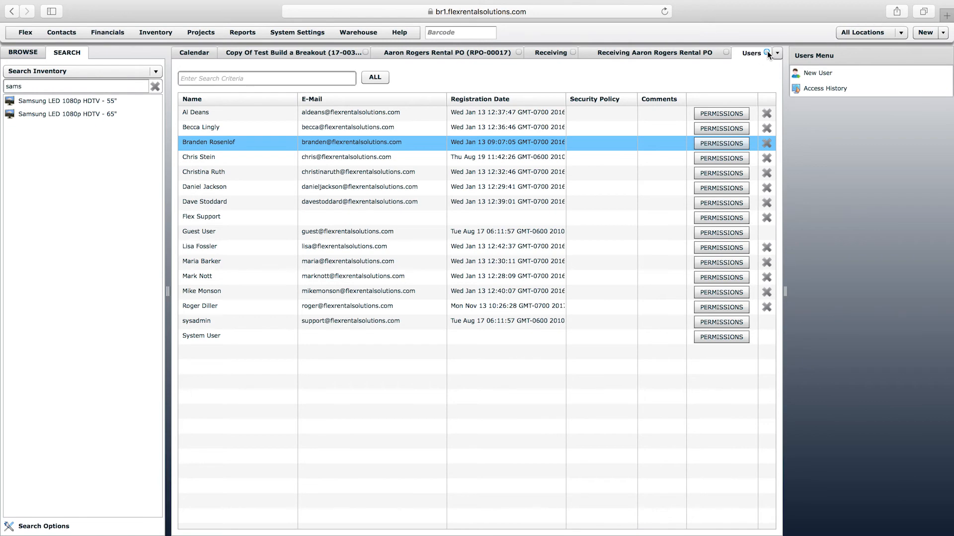
left_click(767, 52)
left_click(750, 51)
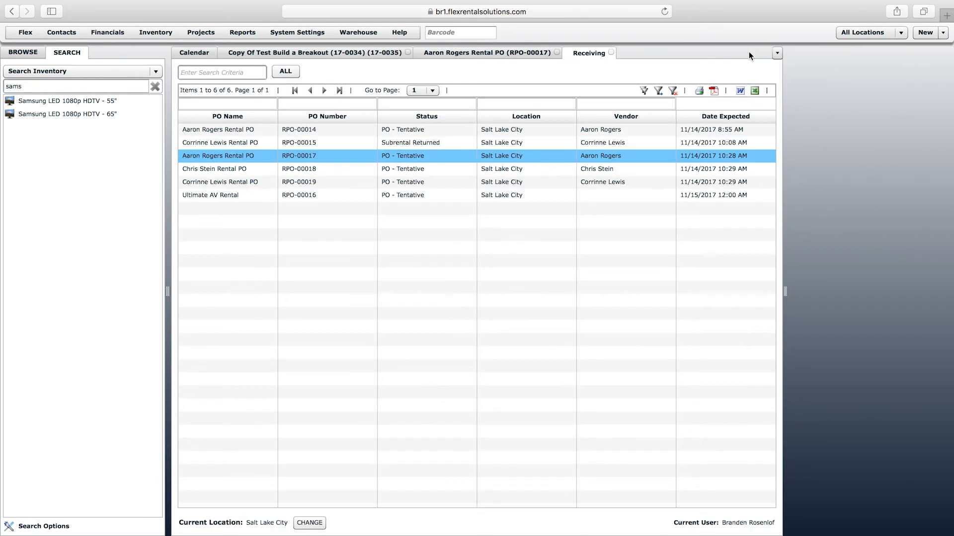
left_click(610, 52)
left_click(557, 53)
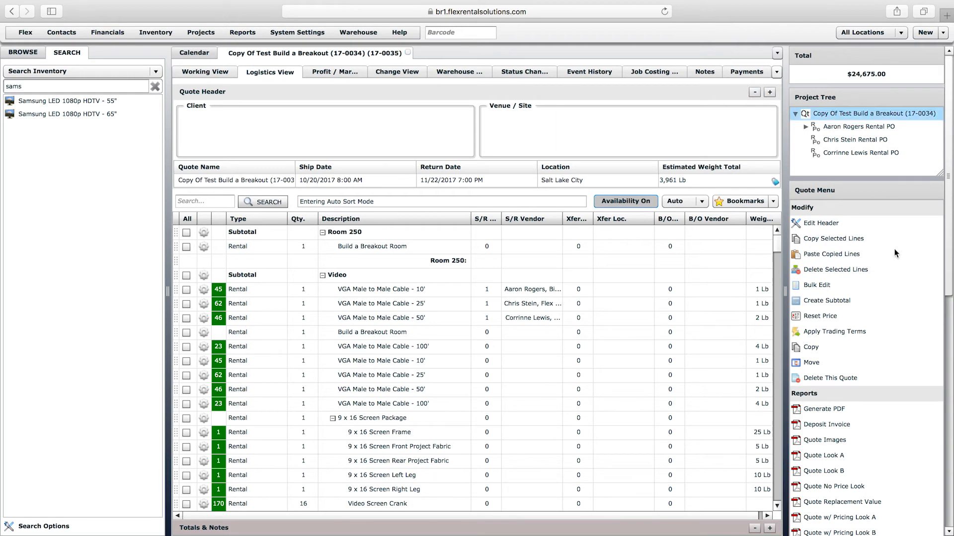
- Create a pull sheet from the Copy Of Test Build a Breakout quote and open it
left_click(947, 380)
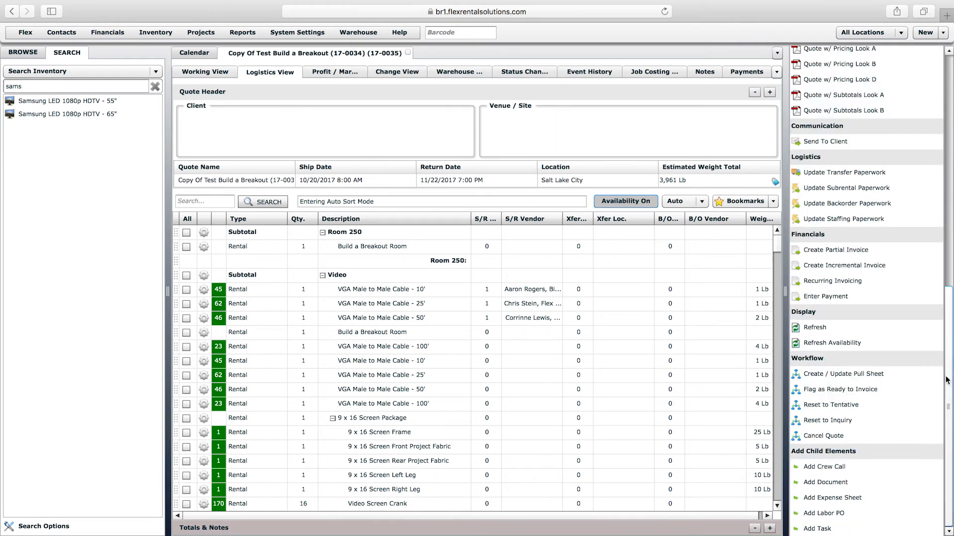
left_click(835, 377)
left_click(394, 174)
left_click(635, 423)
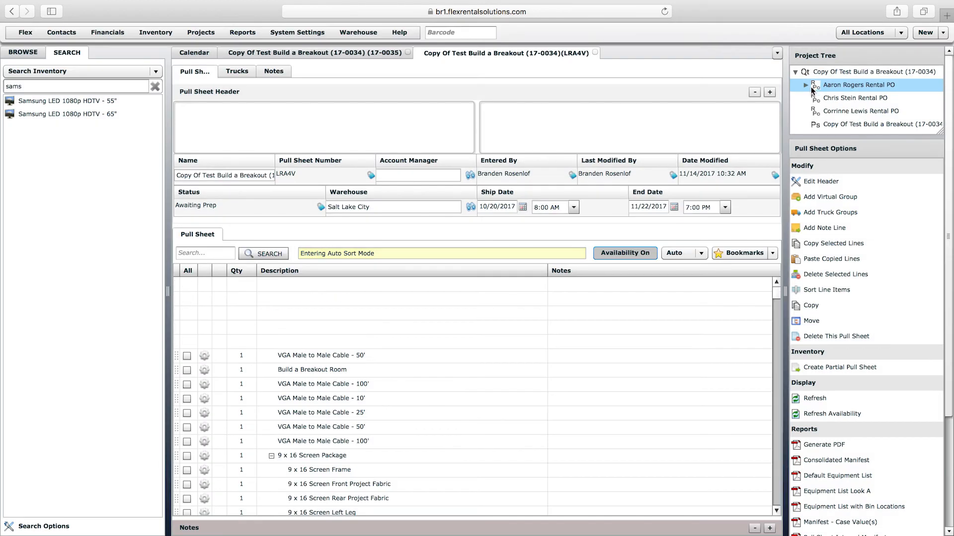
- Expand the HDTV rental PO in the project tree and start prepping the new pull sheet
left_click(805, 85)
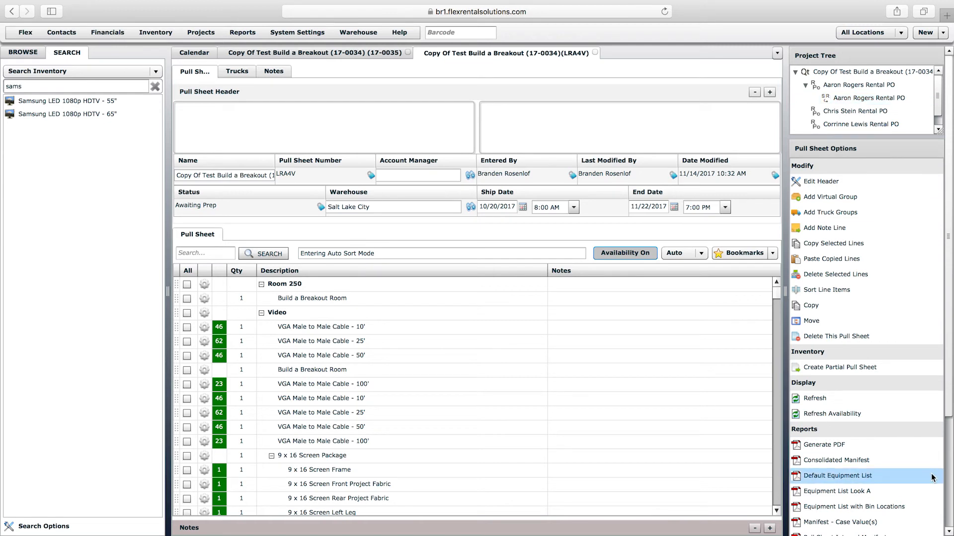
scroll(929, 477, "down", 3)
left_click(848, 530)
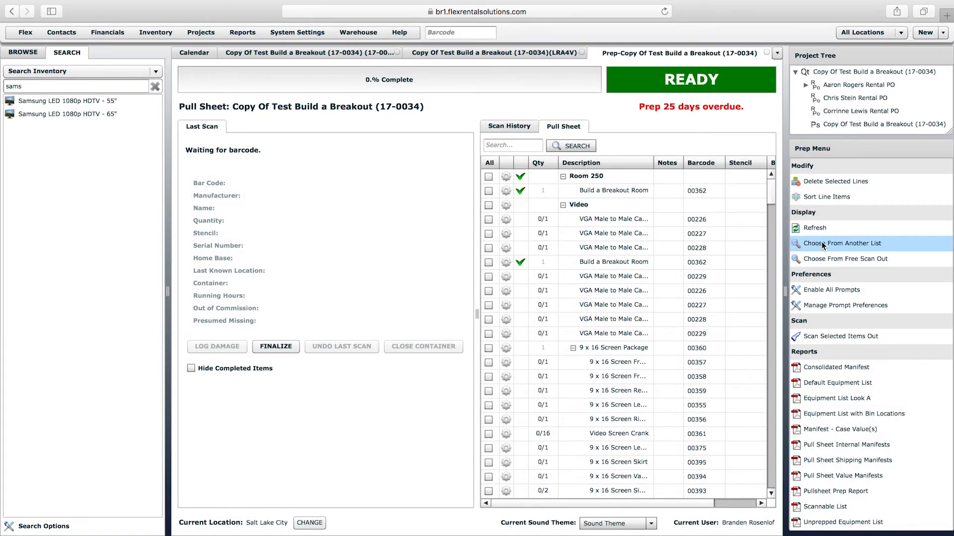
- Load the HDTV rental PO due back 11/23/2017 from the Subrental Intake Manifests as the list to prep from
left_click(821, 244)
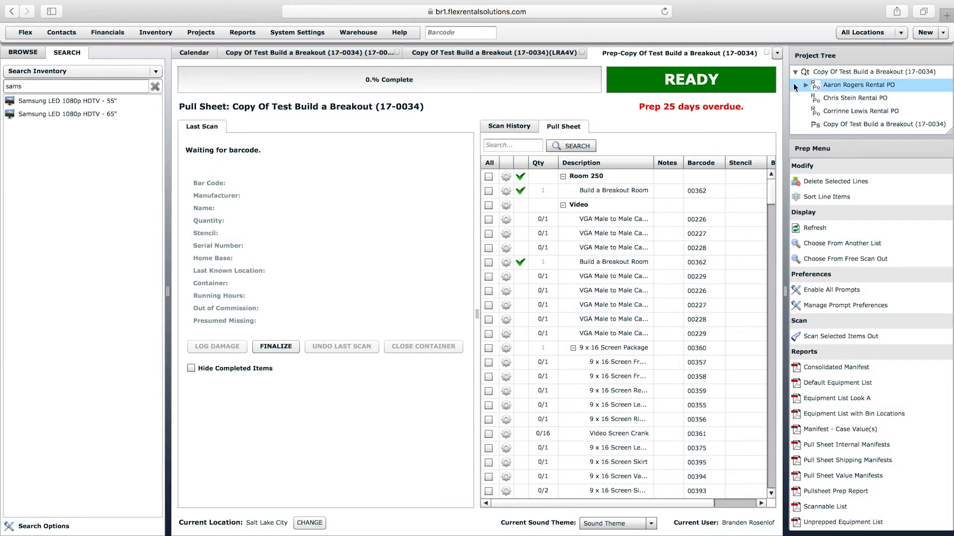
left_click(821, 242)
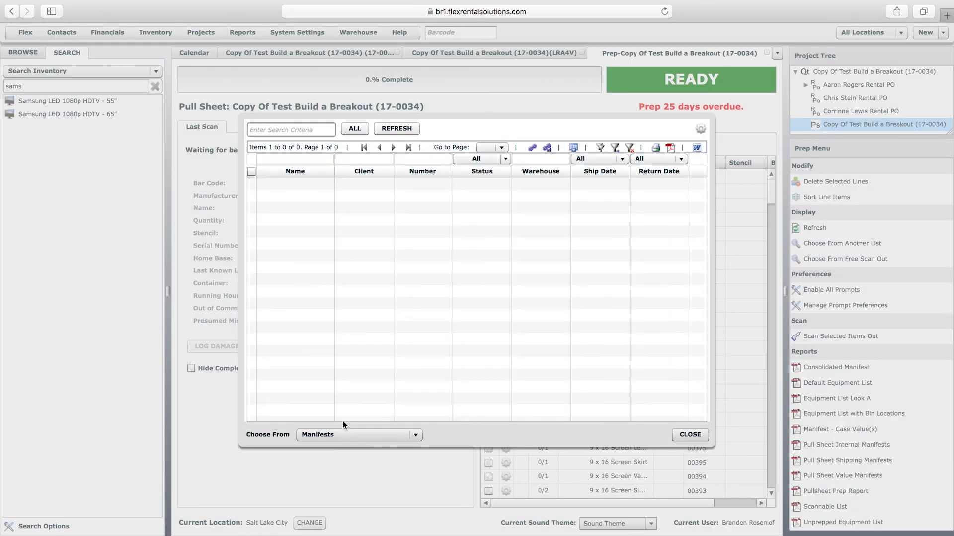
left_click(340, 435)
left_click(337, 472)
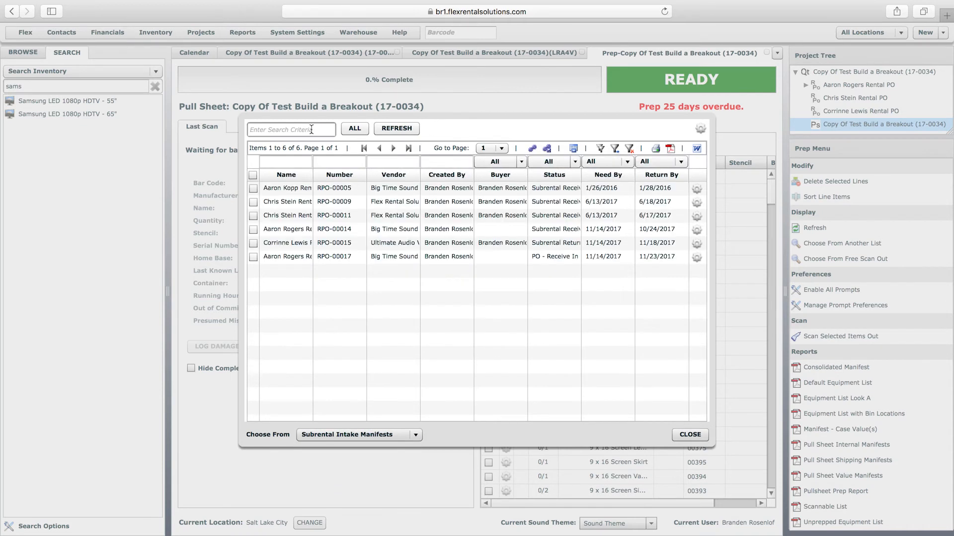
left_click_drag(311, 173, 353, 173)
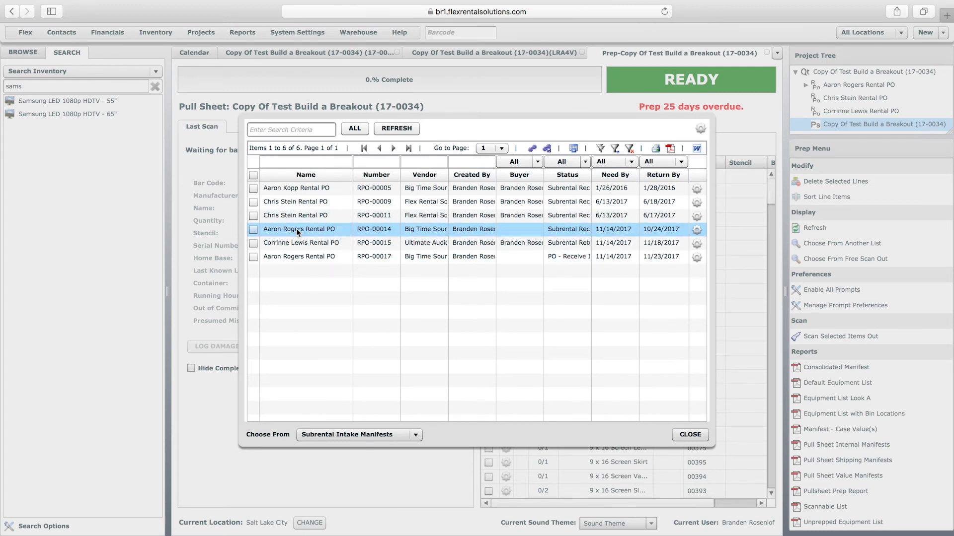
double_click(299, 257)
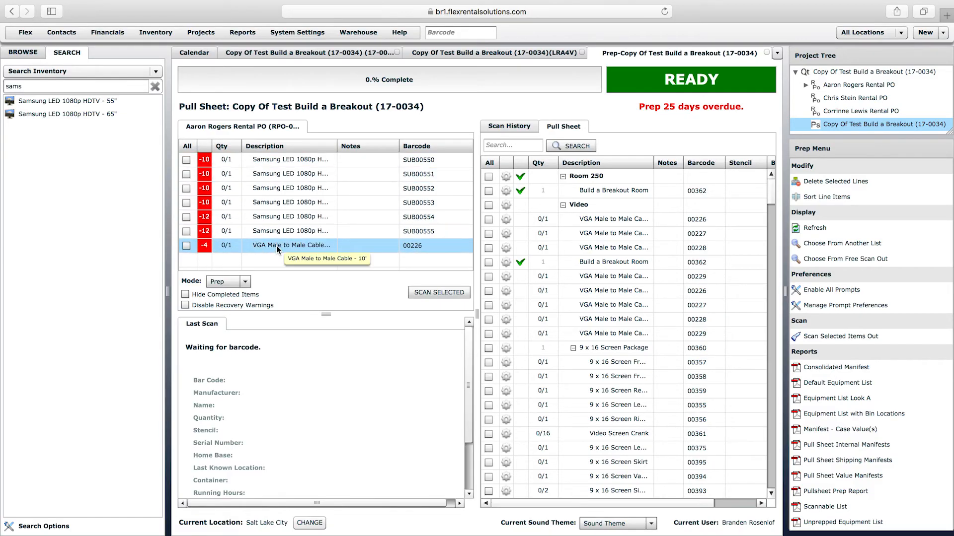
- Scan all items of the HDTV rental PO's intake manifest into the pull sheet in Prep mode
left_click(191, 149)
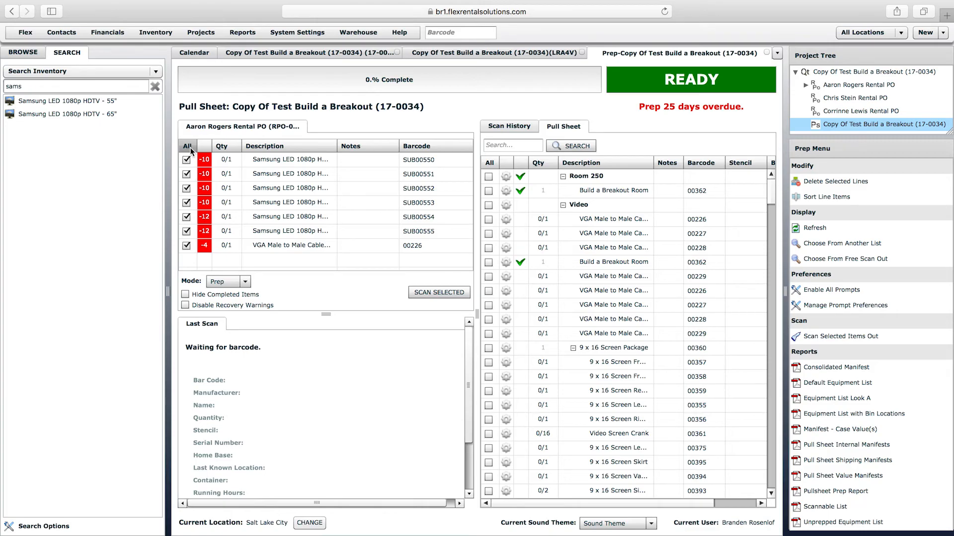
left_click(434, 291)
left_click(456, 301)
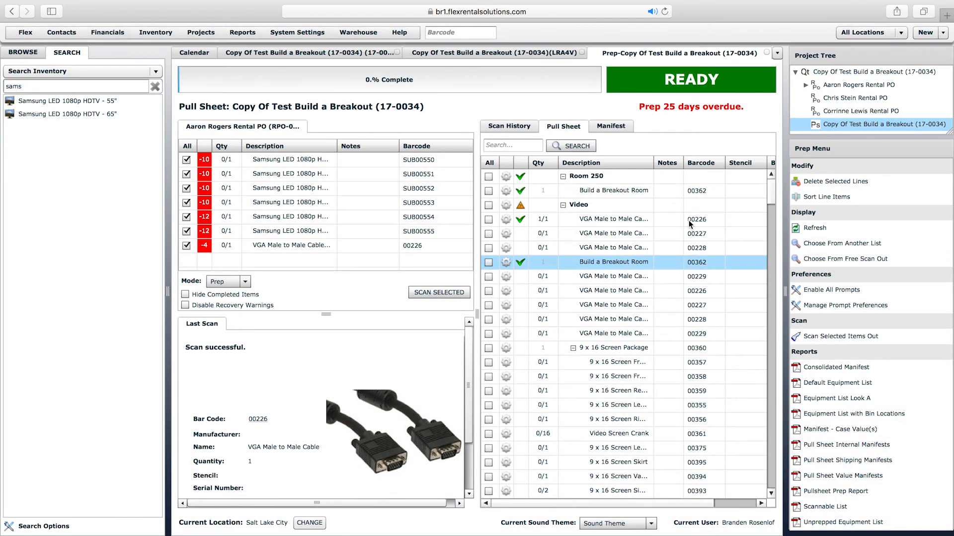
- Check the Samsung LED 1080p HDTV lines in the pull sheet and clear the selection of intake manifest items
left_click_drag(772, 193, 771, 234)
left_click(769, 342)
left_click(773, 175)
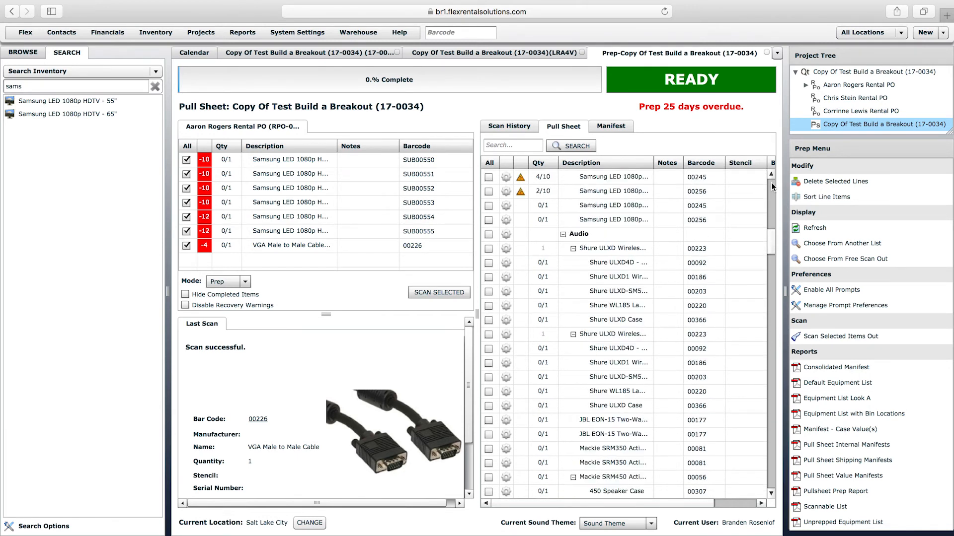
left_click(773, 175)
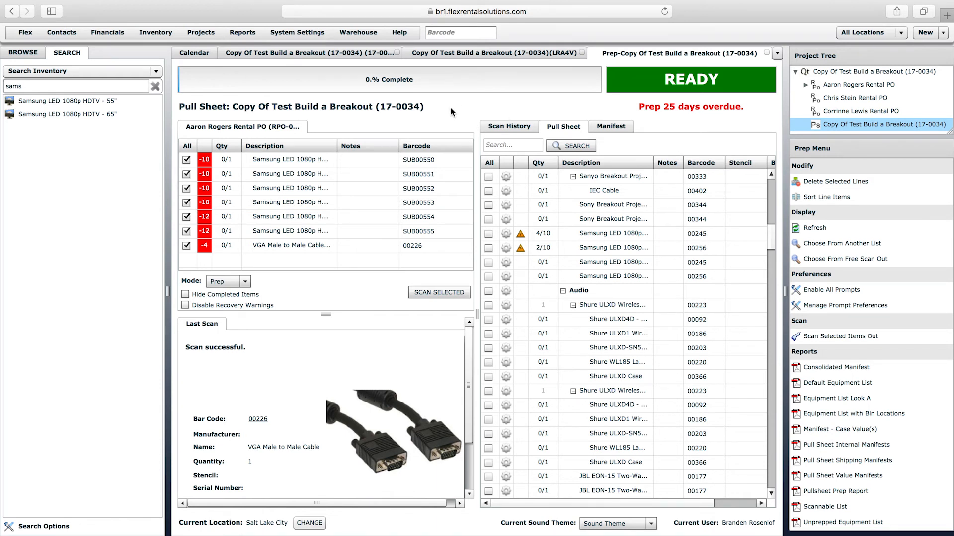
left_click(186, 145)
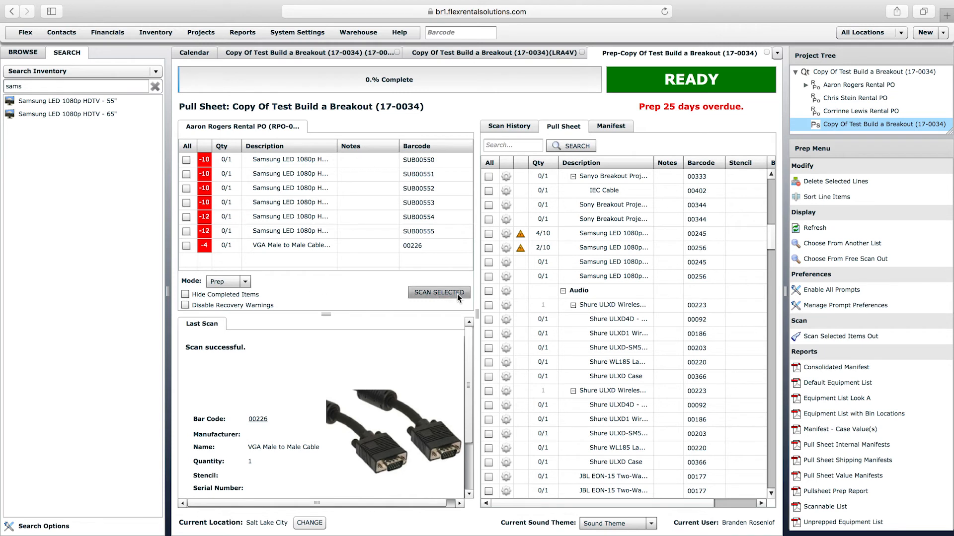
- Examine which list types can be chosen as another source for the prep, and leave the chooser without a selection
left_click(834, 245)
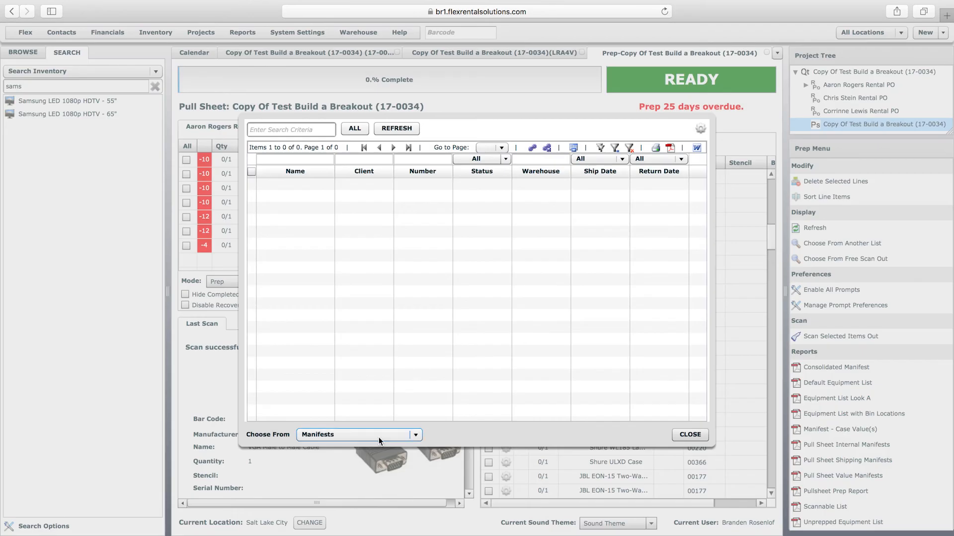
left_click(379, 436)
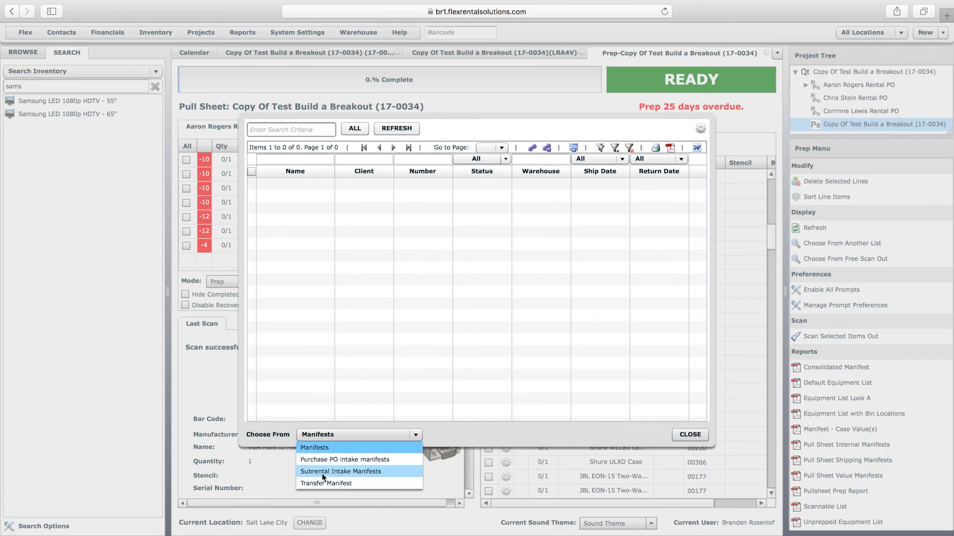
left_click(691, 435)
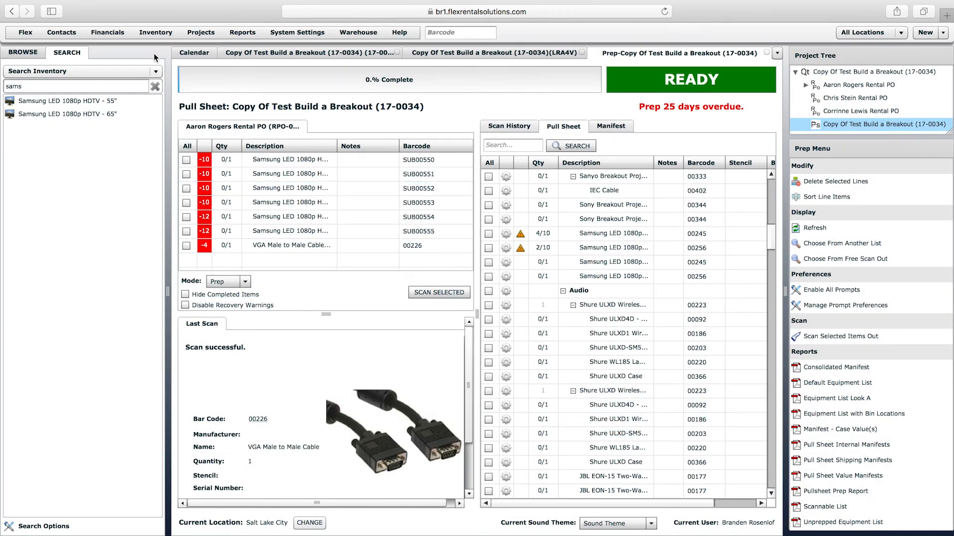
- Open the Inventory Module settings and examine the element types under Flow Inventory Settings
left_click(154, 32)
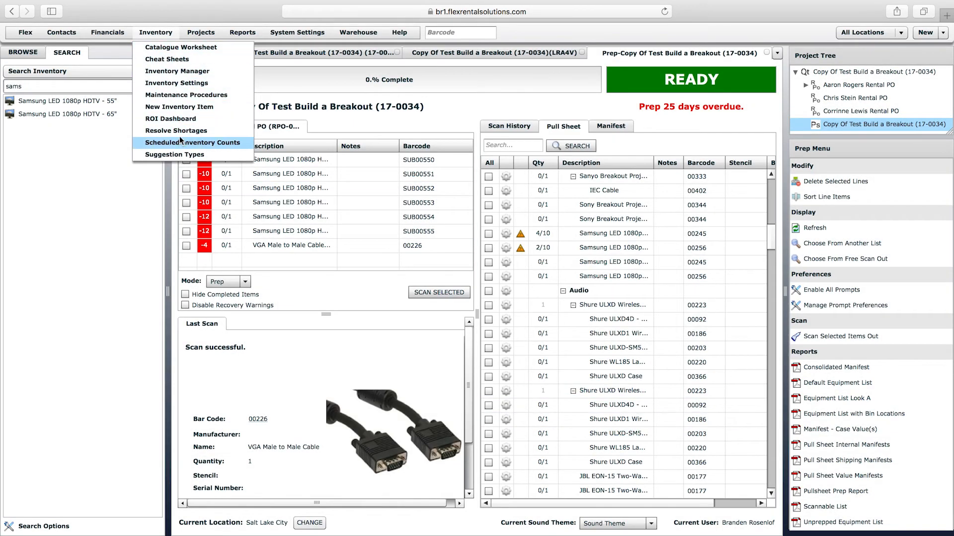
left_click(177, 83)
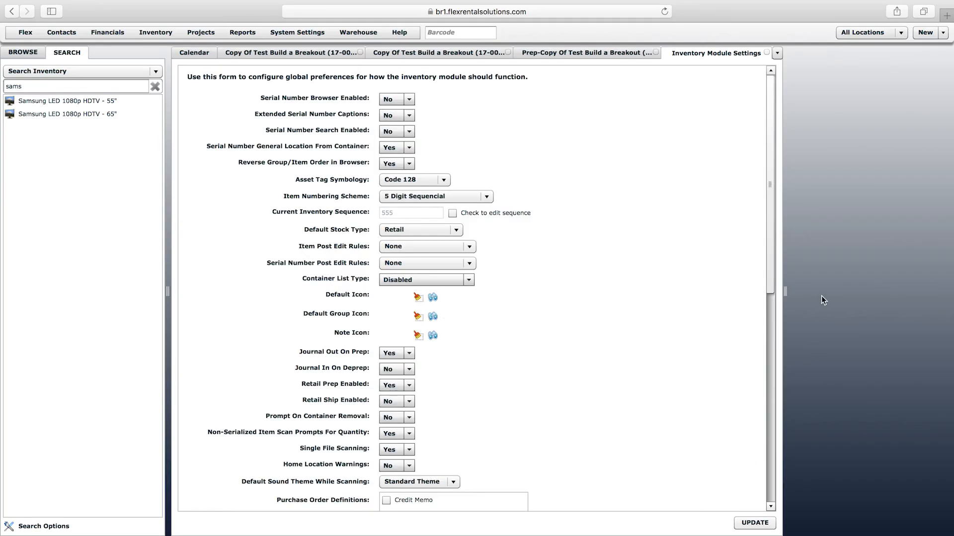
left_click_drag(767, 273, 770, 447)
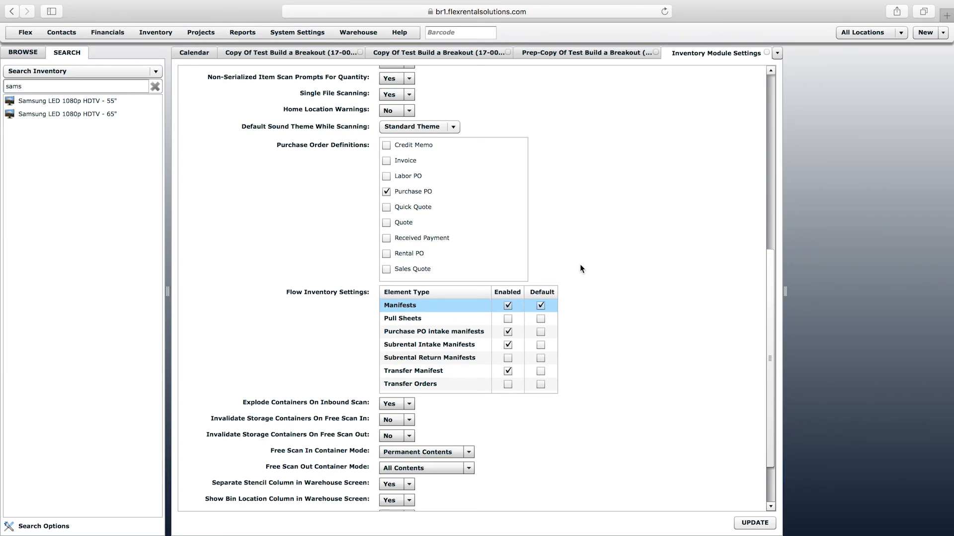
- Return to the pull sheet prep, list the Subrental Intake Manifests as another source, review the available list types, and close the chooser
left_click(589, 54)
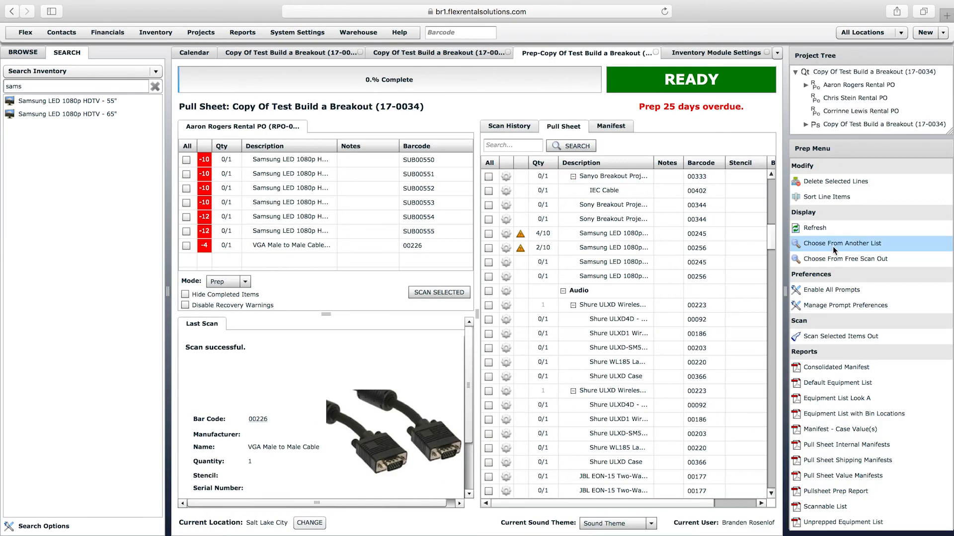
left_click(832, 244)
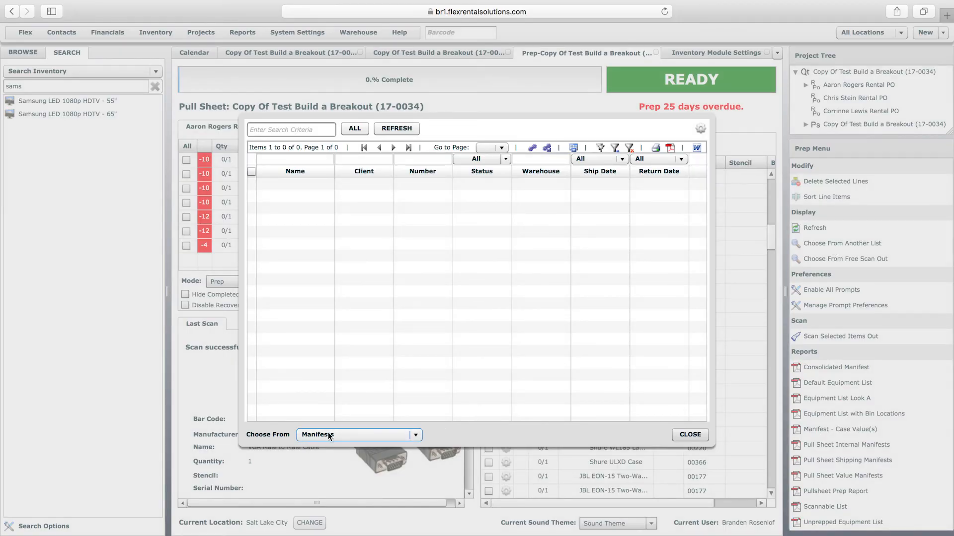
left_click(326, 436)
left_click(324, 472)
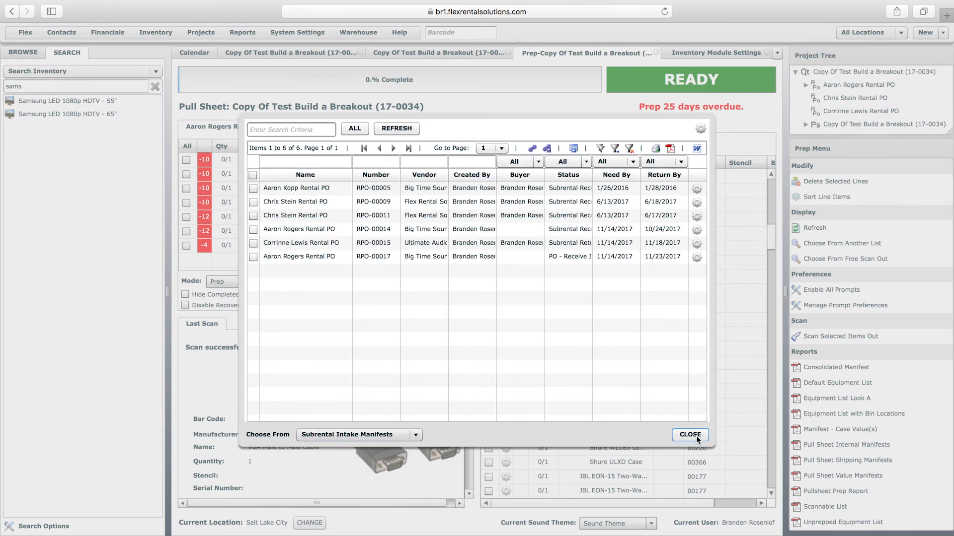
left_click(372, 436)
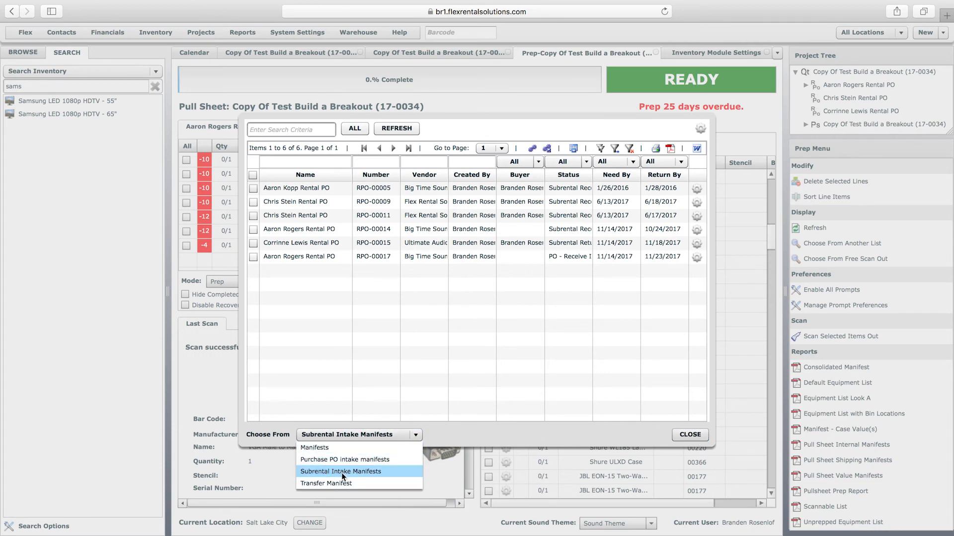
left_click(507, 436)
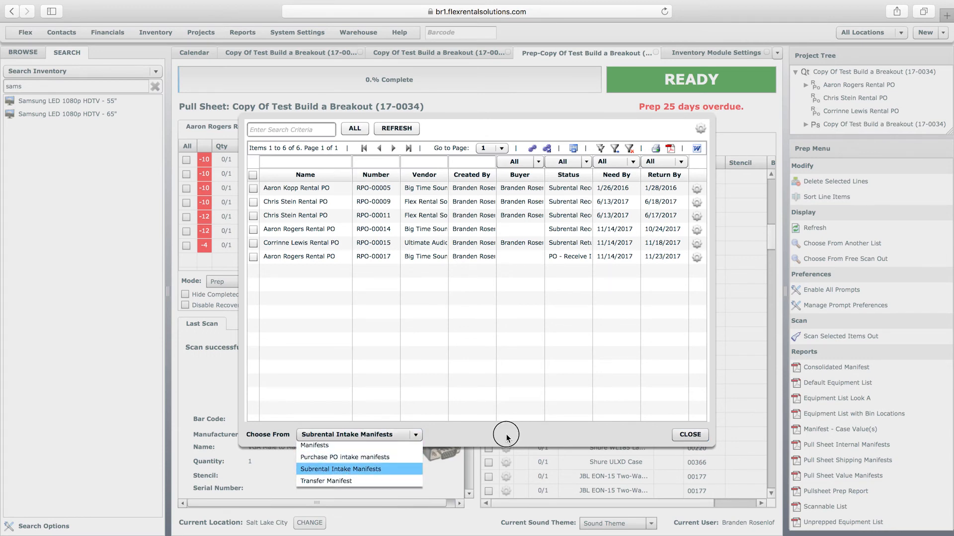
left_click(690, 435)
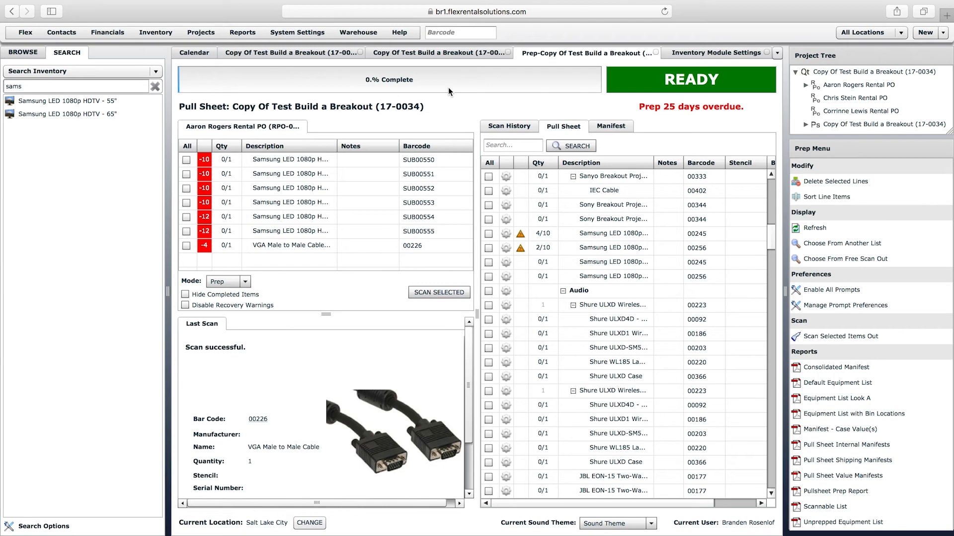
- Set the quantity of the first 9 x 16 Screen Legs / Frame Case line in the quote to 4 and check its availability options
left_click(303, 52)
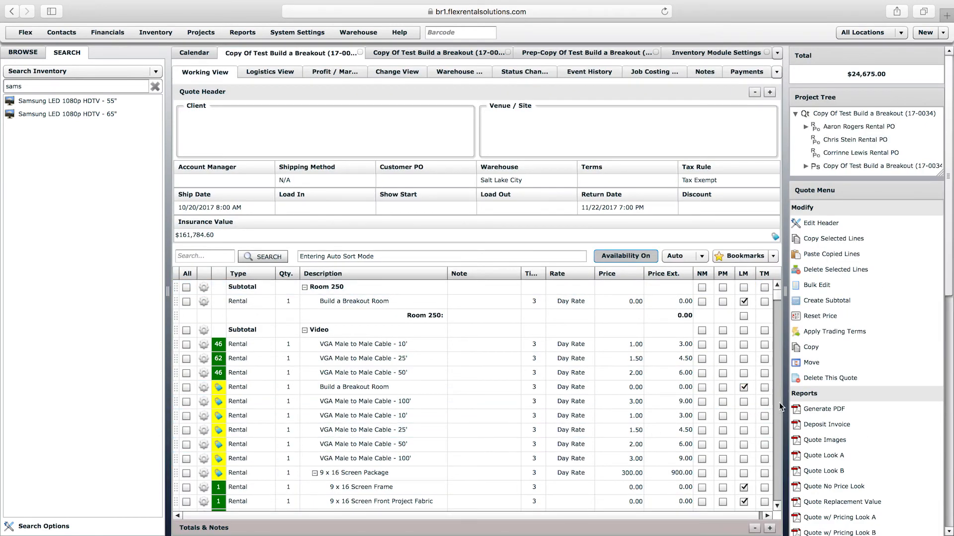
scroll(248, 398, "down", 5)
double_click(288, 345)
type("3")
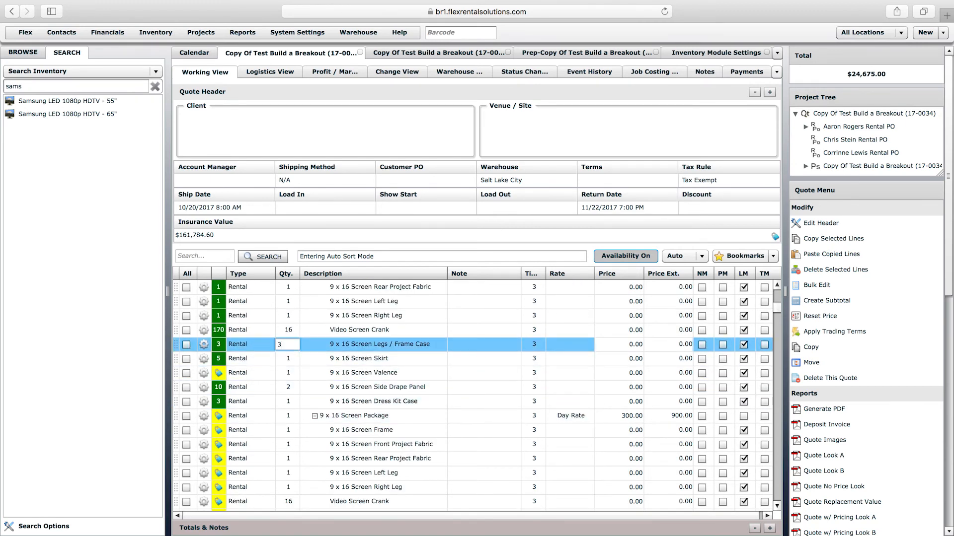
key("Return")
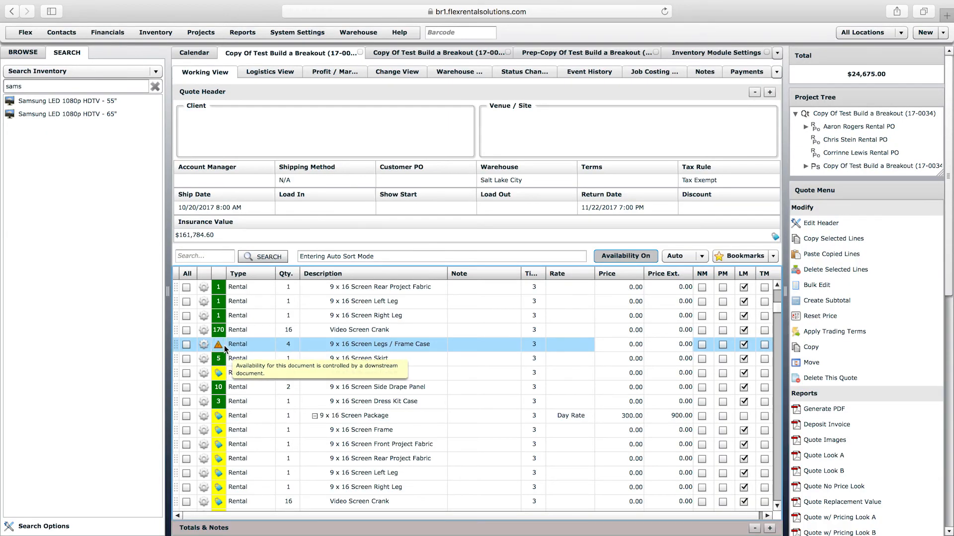
left_click(218, 348)
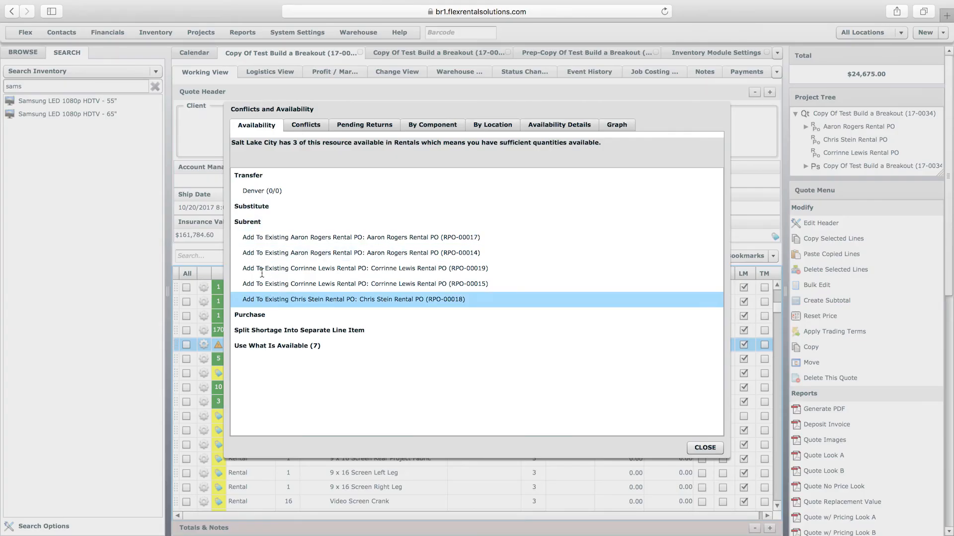
left_click(705, 448)
- Review the subrental vendor columns and logistics commands in the quote's Logistics View, and open the warehouse Receiving list
left_click(276, 74)
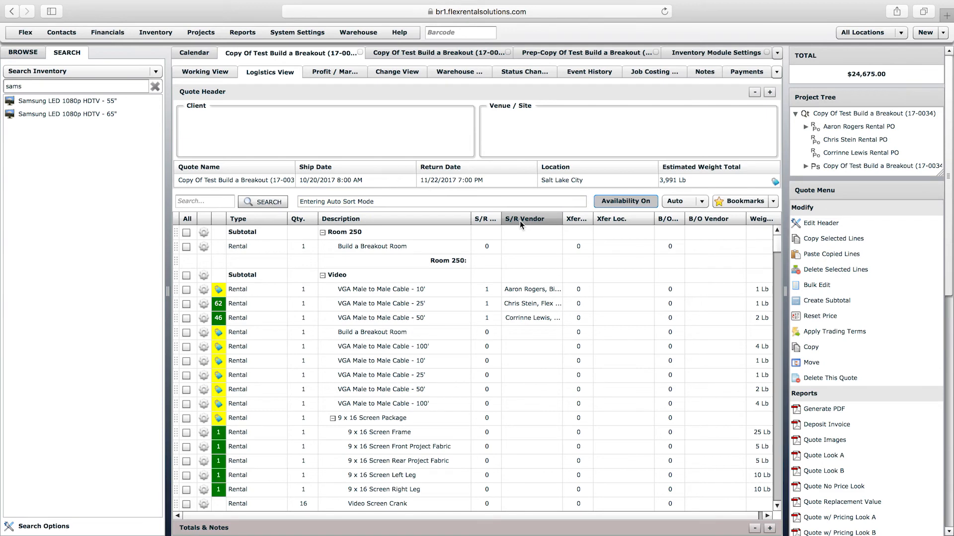
left_click_drag(945, 275, 943, 381)
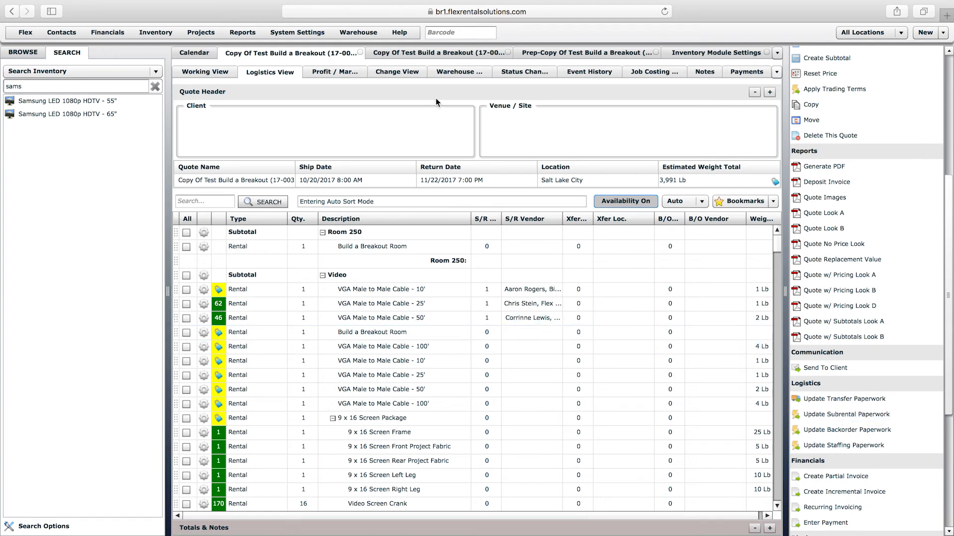
left_click(360, 33)
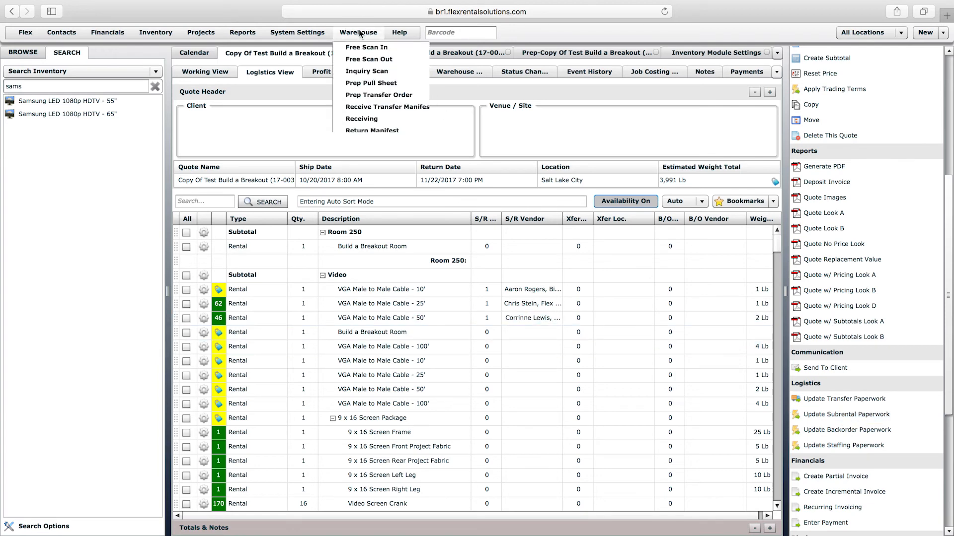
left_click(361, 120)
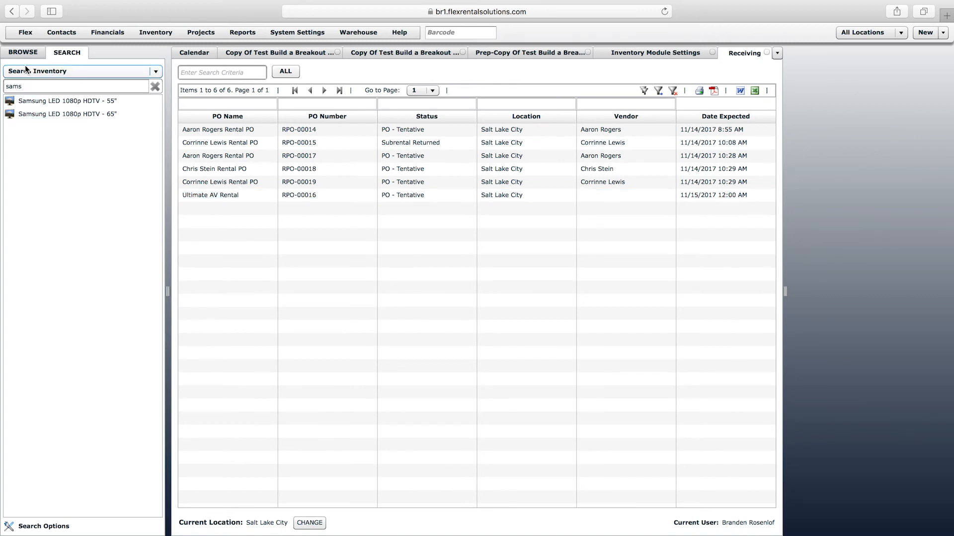
- Open the JBL EON-15 Two-Way Speaker from the inventory tree and examine its serial numbers
left_click(23, 52)
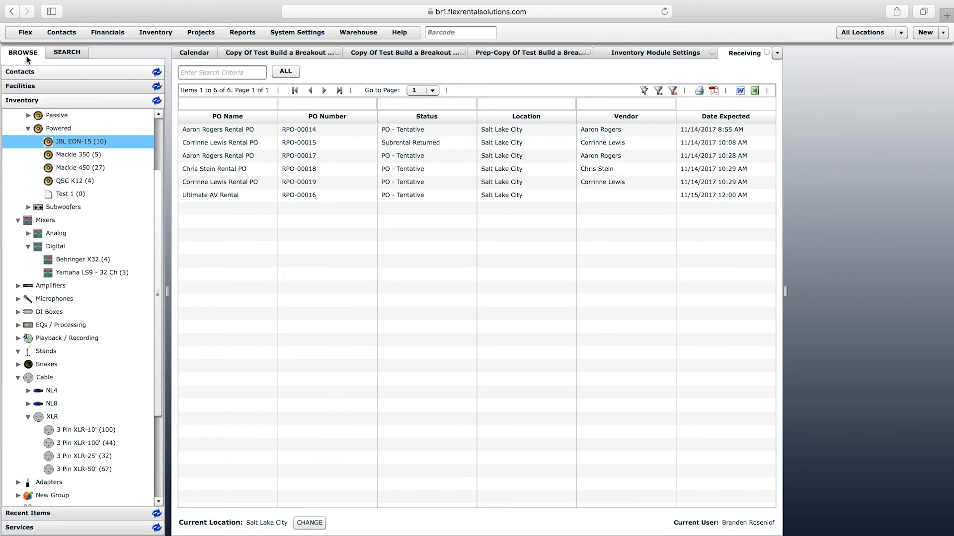
left_click(71, 144)
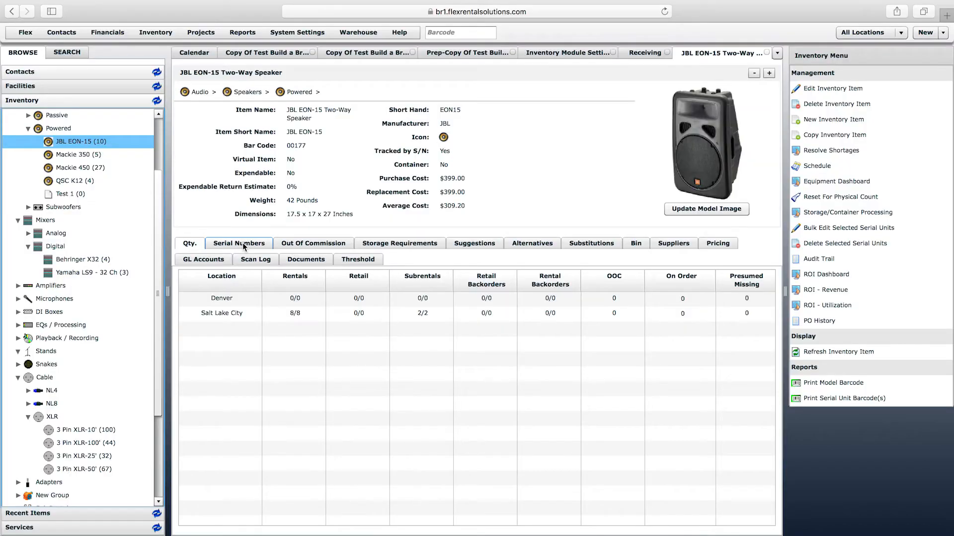
left_click(239, 242)
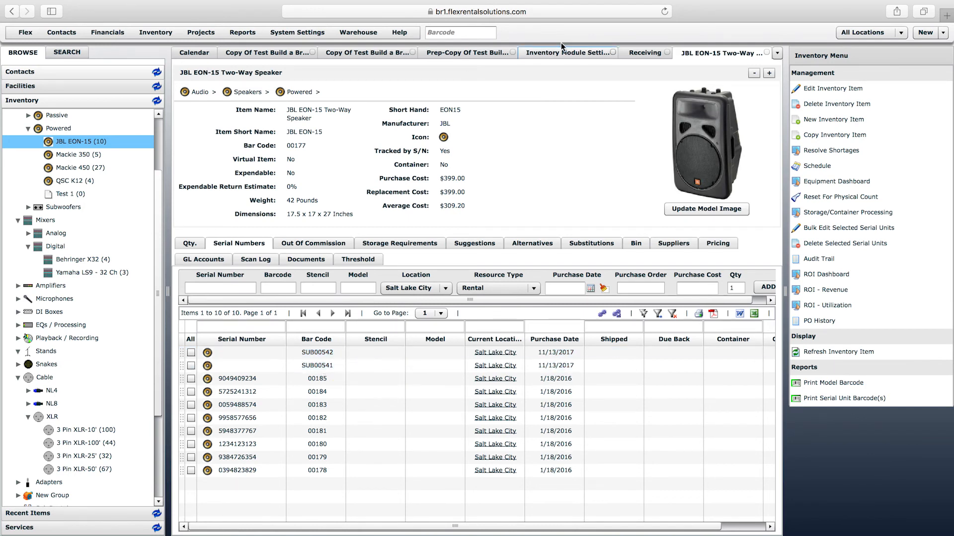
- Select all items of the rental PO's intake manifest in the pull sheet prep, and clear the selection again
left_click(462, 54)
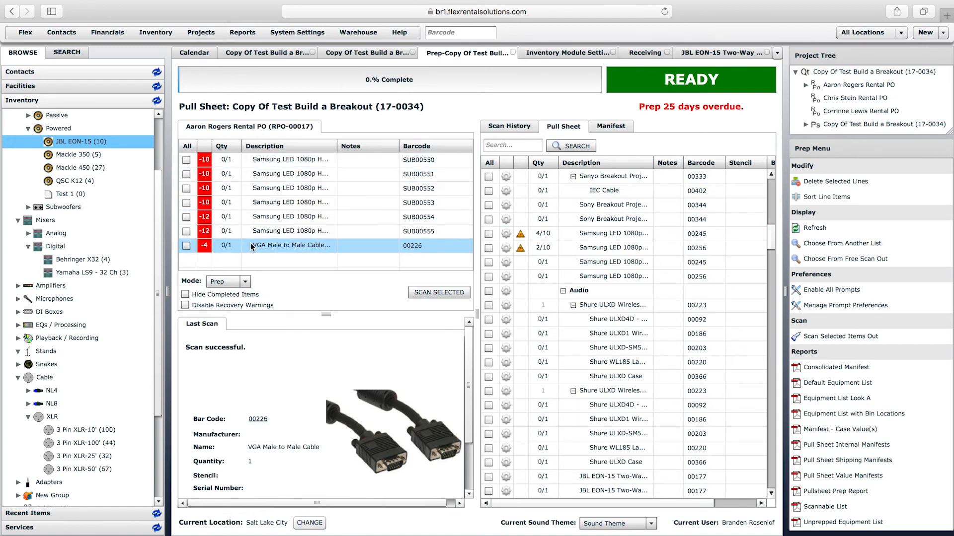
left_click(188, 147)
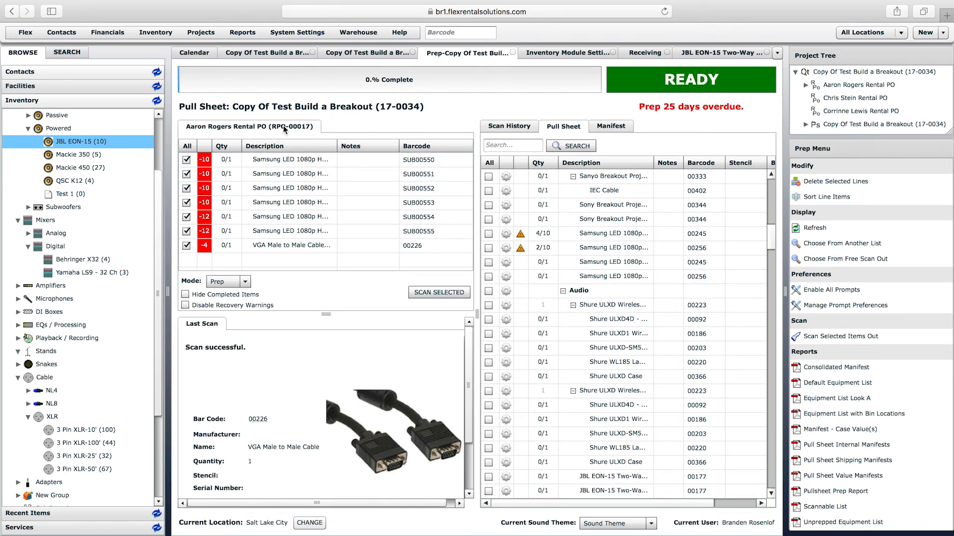
left_click(187, 147)
- Open the rental PO with status Subrental Returned from the Subrental Returns list and select all its items
left_click(297, 32)
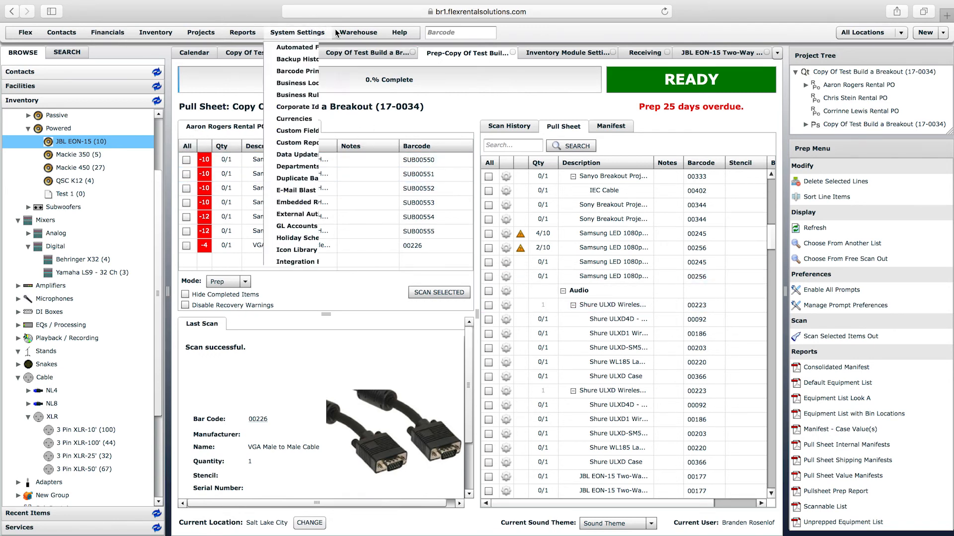
mouse_move(358, 32)
left_click(372, 161)
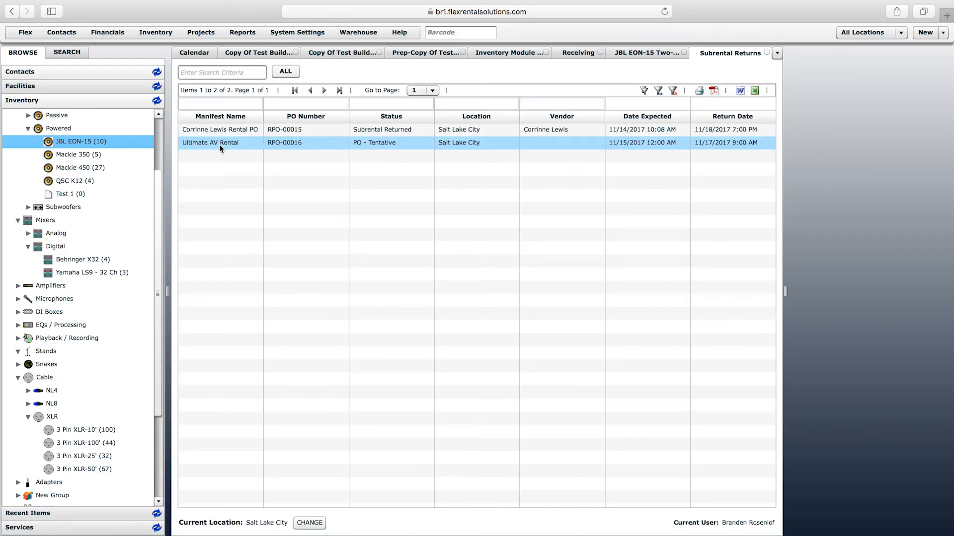
double_click(228, 129)
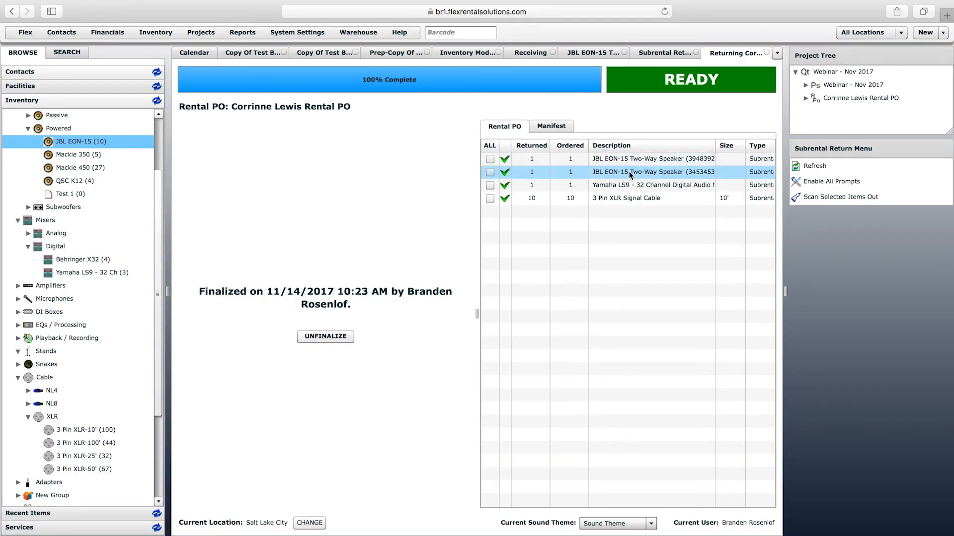
left_click(491, 145)
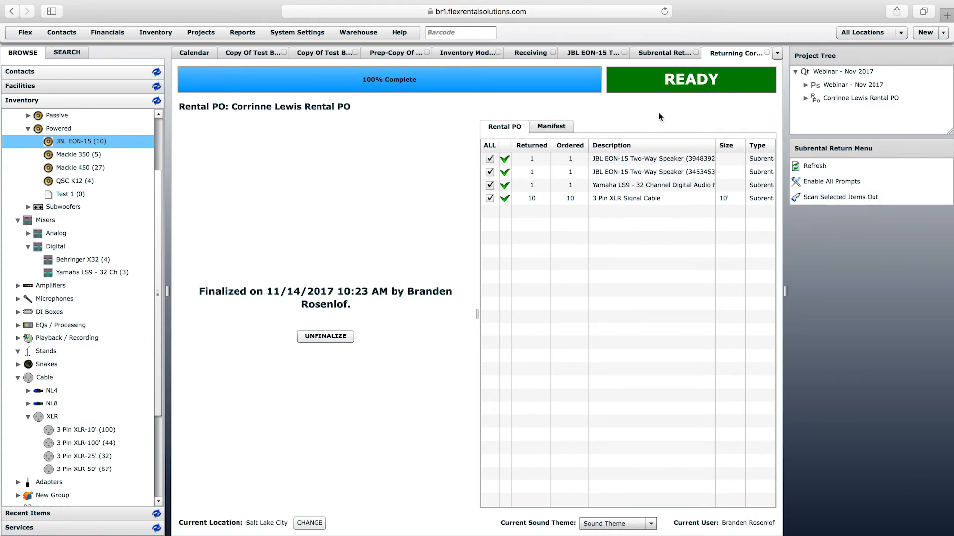
- Close the subrental return, inventory, receiving, settings, prep and pull sheet documents, keeping the Copy Of Test Build a Breakout quote open
left_click(766, 52)
left_click(767, 52)
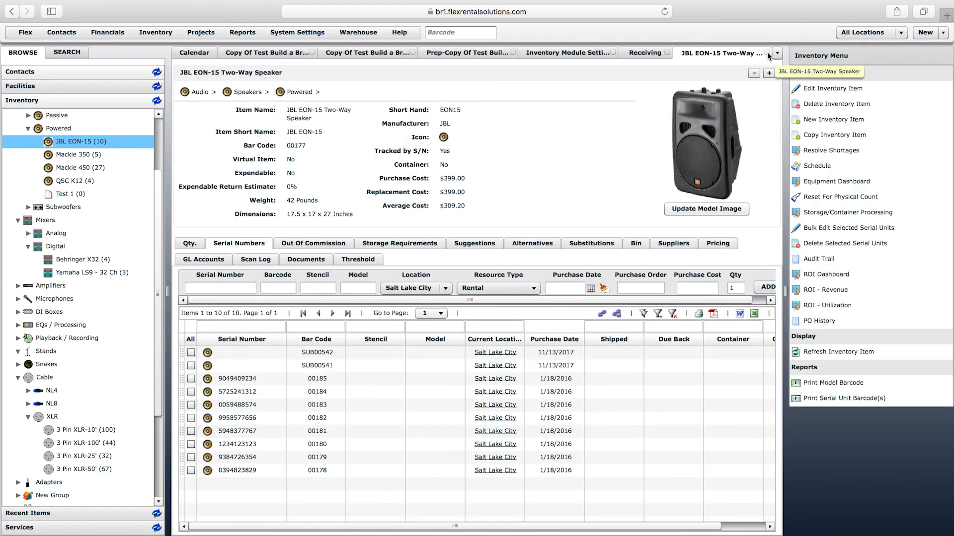
left_click(767, 53)
left_click(767, 52)
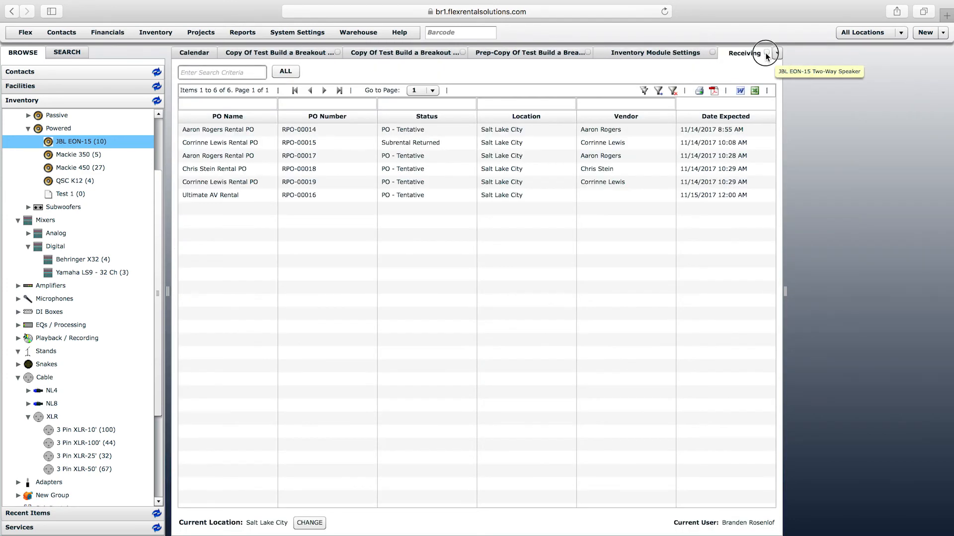
left_click(767, 52)
left_click(767, 53)
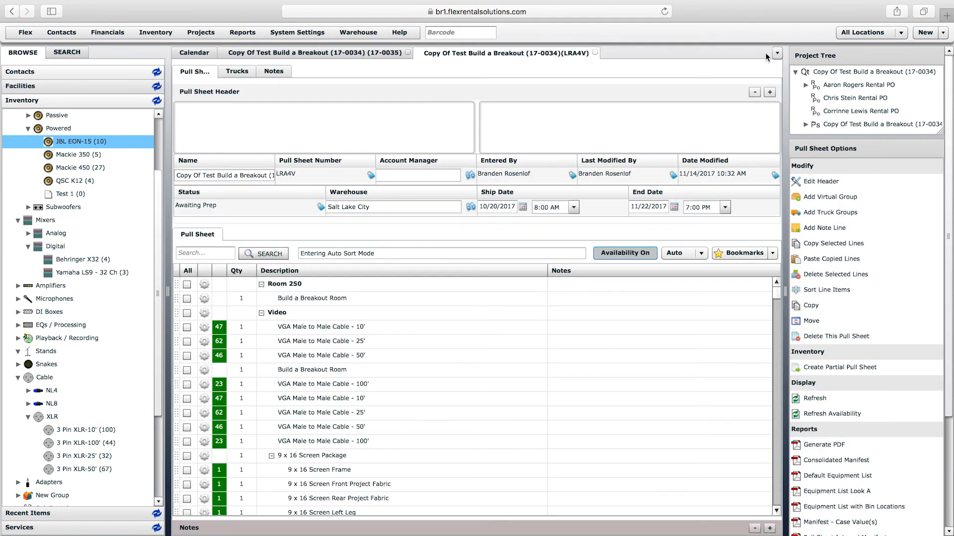
left_click(595, 53)
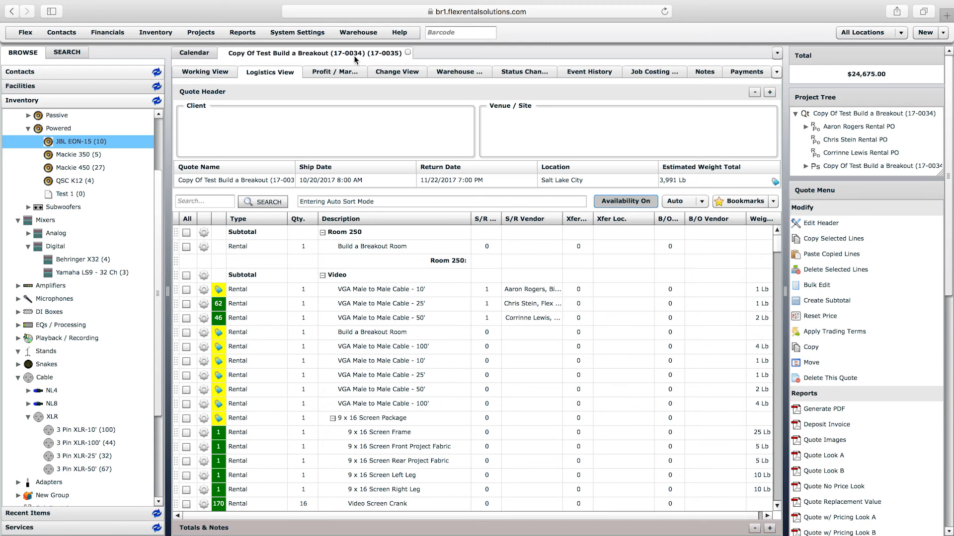
- Compare the quote's Working View, Warehouse View and Logistics View
left_click(205, 73)
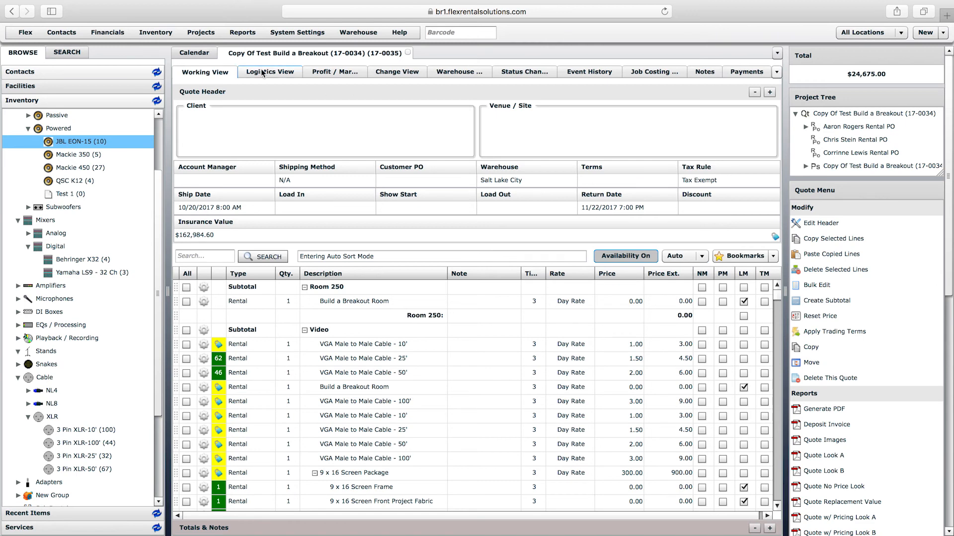
left_click(454, 74)
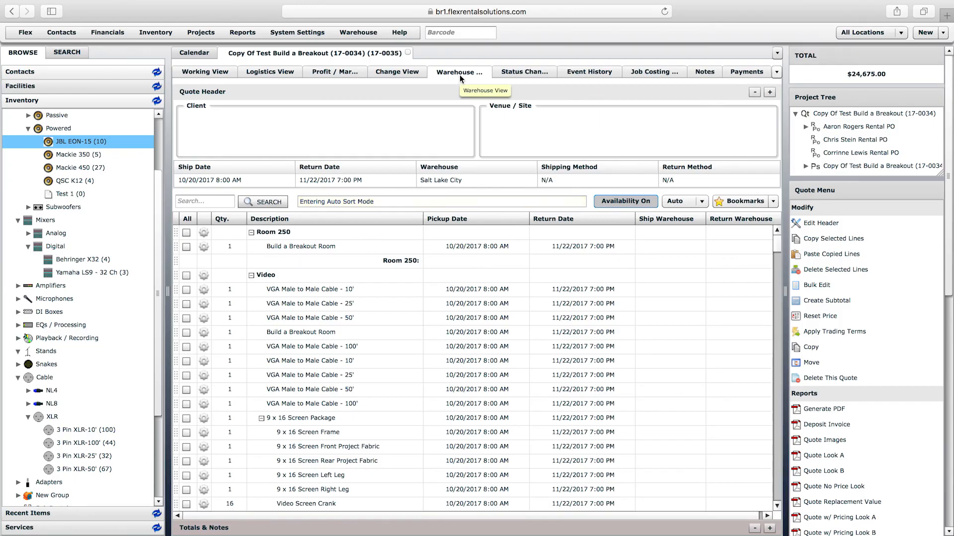
left_click(282, 72)
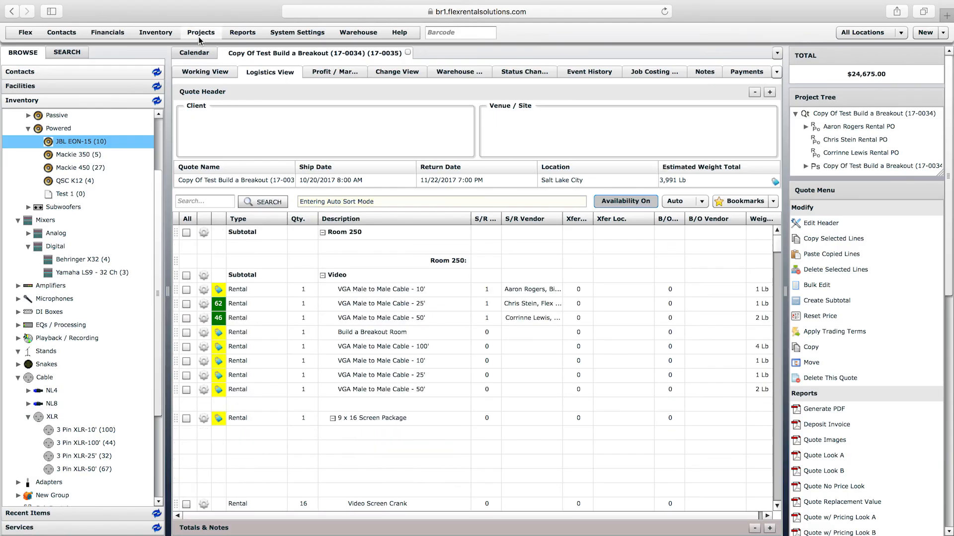
- Open the Warehouse View configuration among the document views of the Quote project element definition
left_click(200, 34)
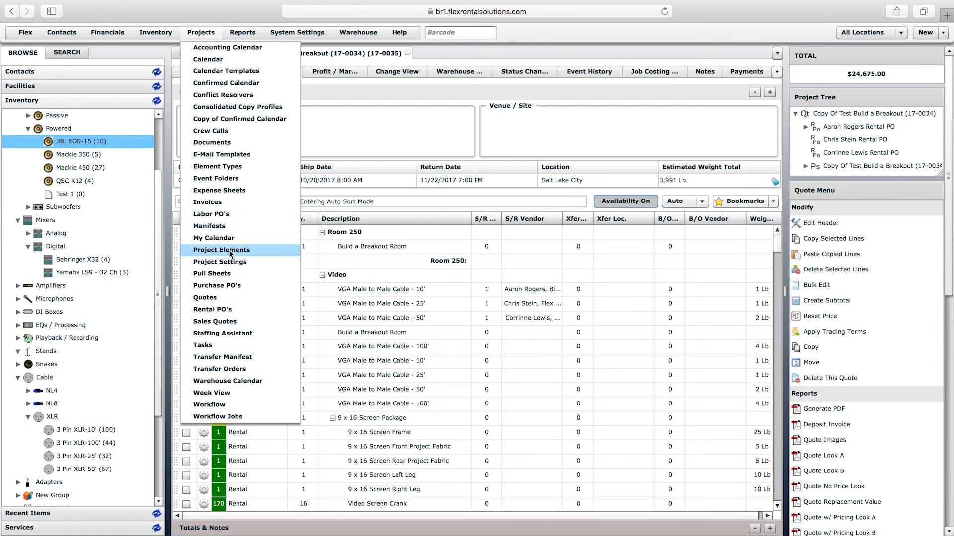
left_click(221, 250)
left_click(206, 247)
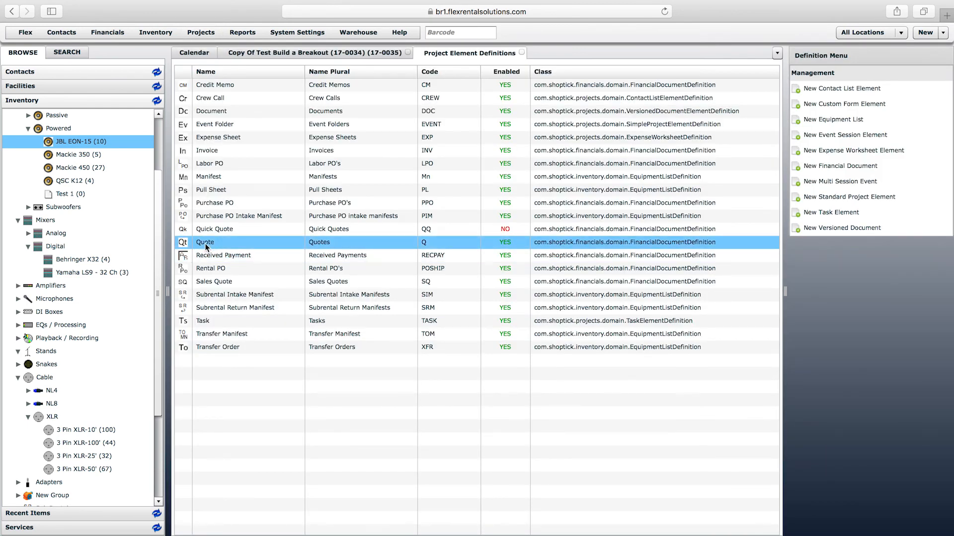
double_click(206, 247)
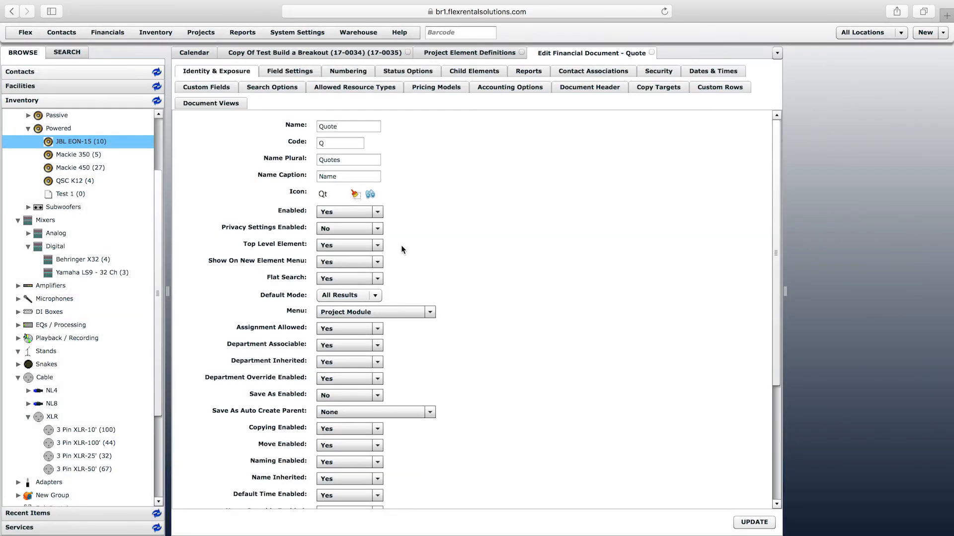
left_click(226, 103)
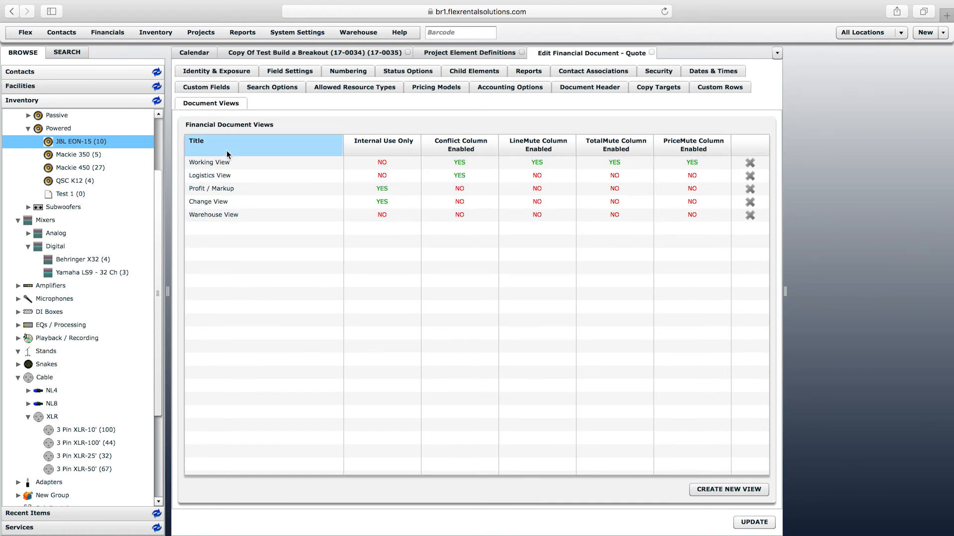
double_click(228, 215)
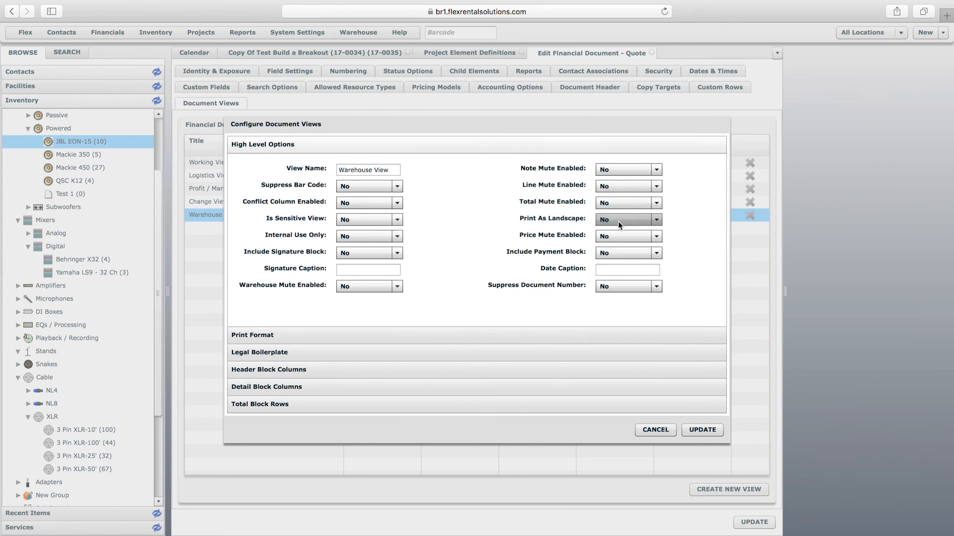
- Set Warehouse Mute Enabled to Yes for the Warehouse View and save the view and the Quote definition
left_click(338, 288)
left_click(352, 310)
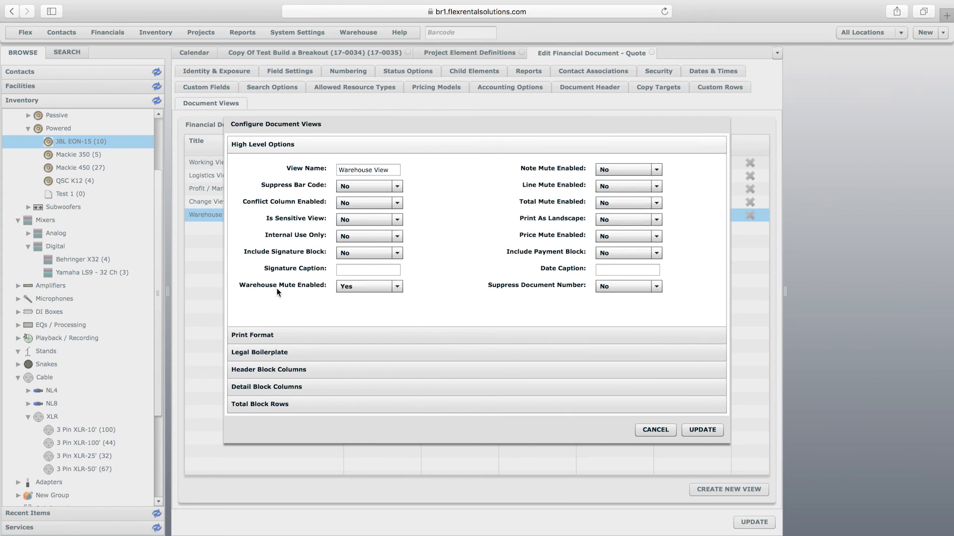
left_click(701, 430)
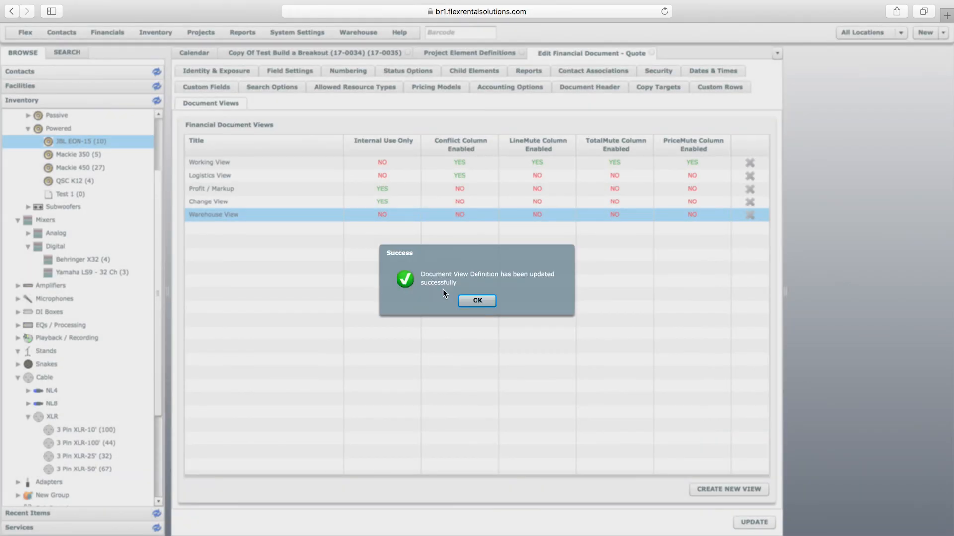
left_click(477, 300)
left_click(755, 523)
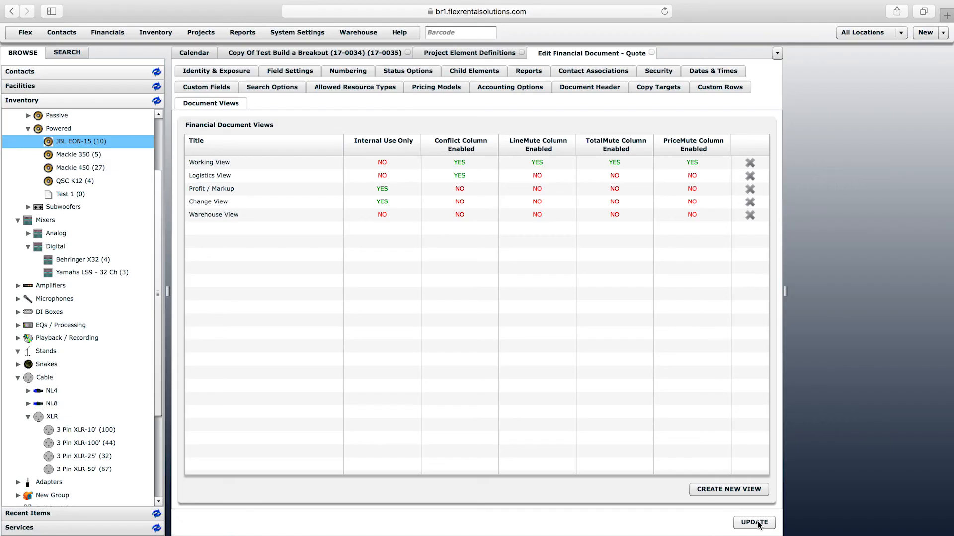
- Check the availability schedule of the first Sanyo Breakout Projector line in the Copy Of Test Build a Breakout quote's Warehouse View
left_click(355, 53)
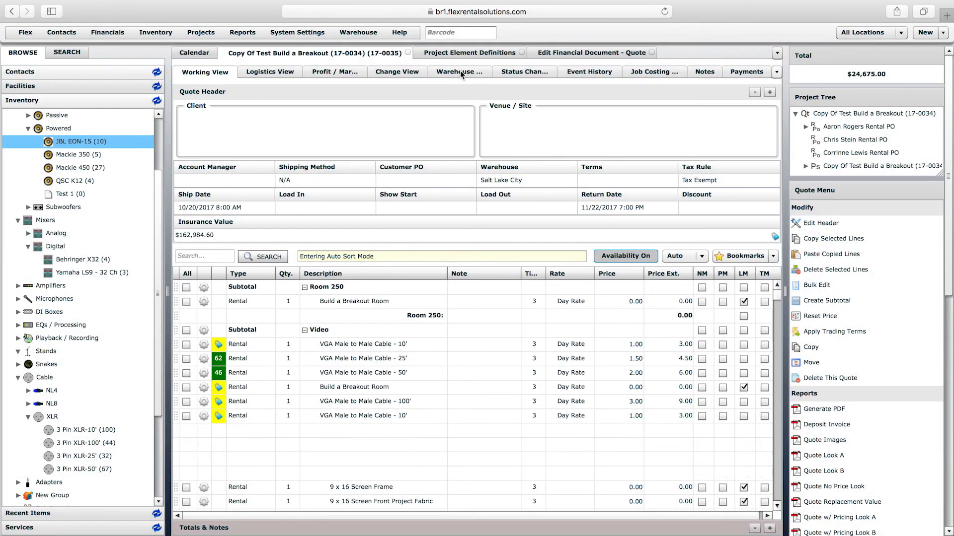
left_click(460, 71)
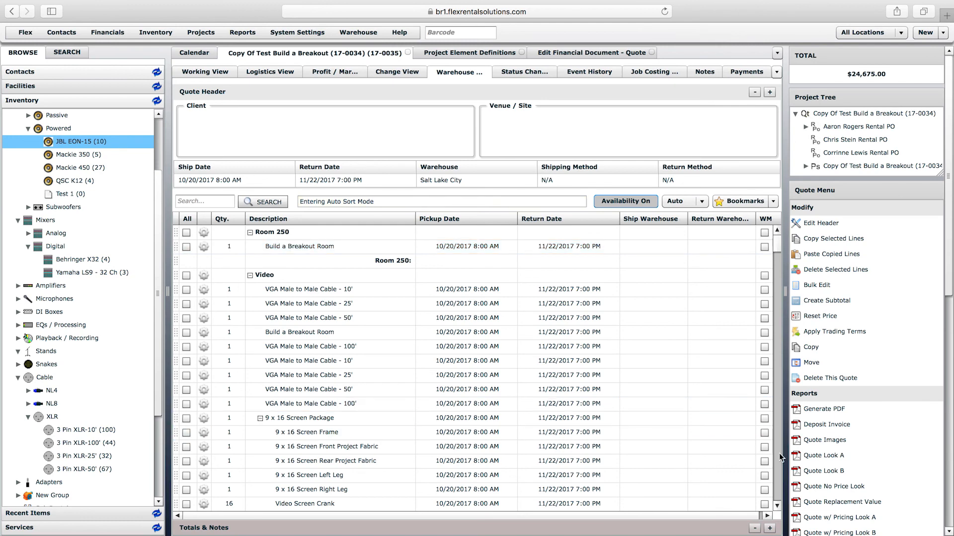
scroll(778, 453, "down", 3)
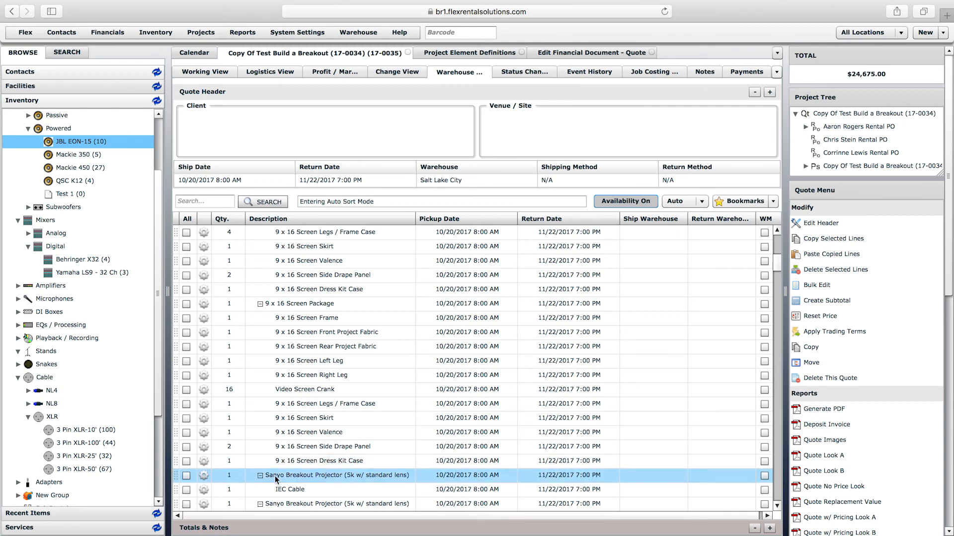
left_click(203, 476)
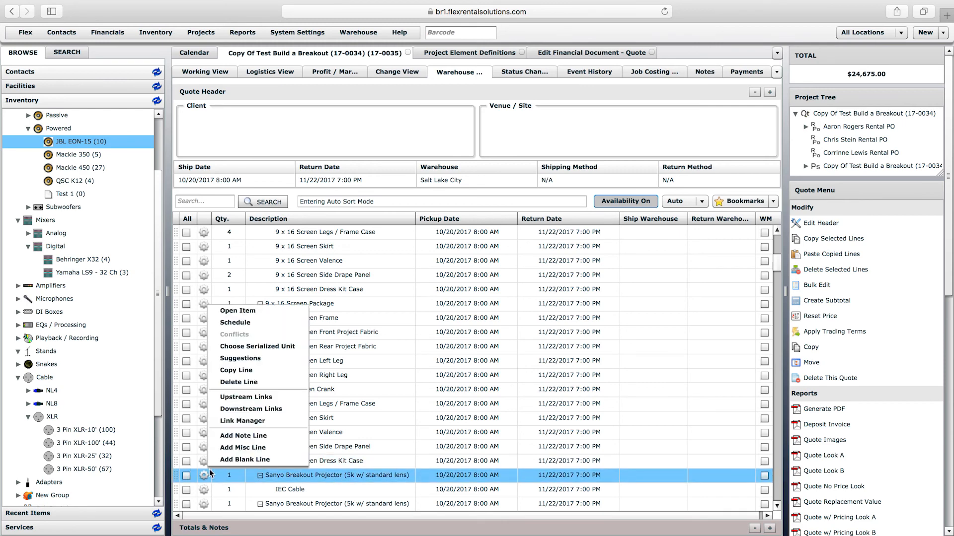
left_click(245, 324)
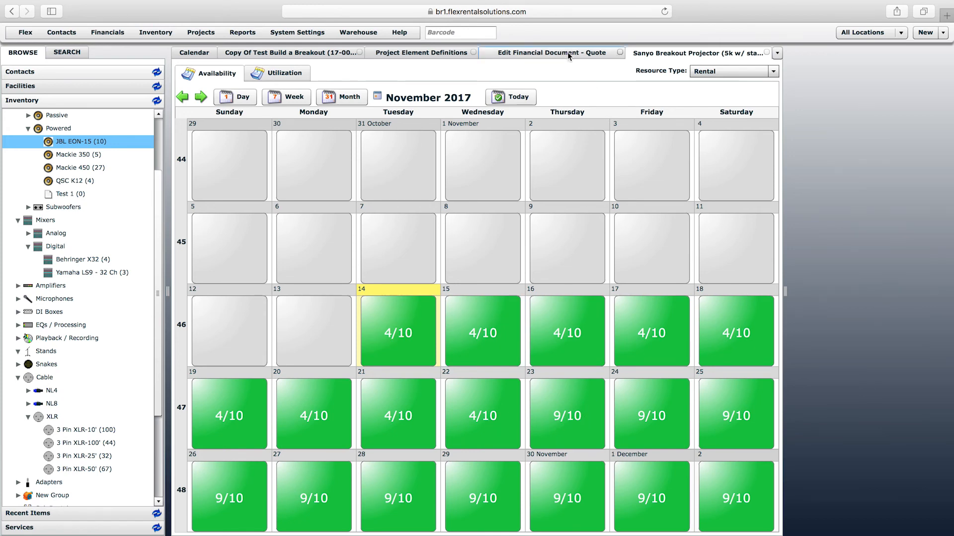
left_click(314, 53)
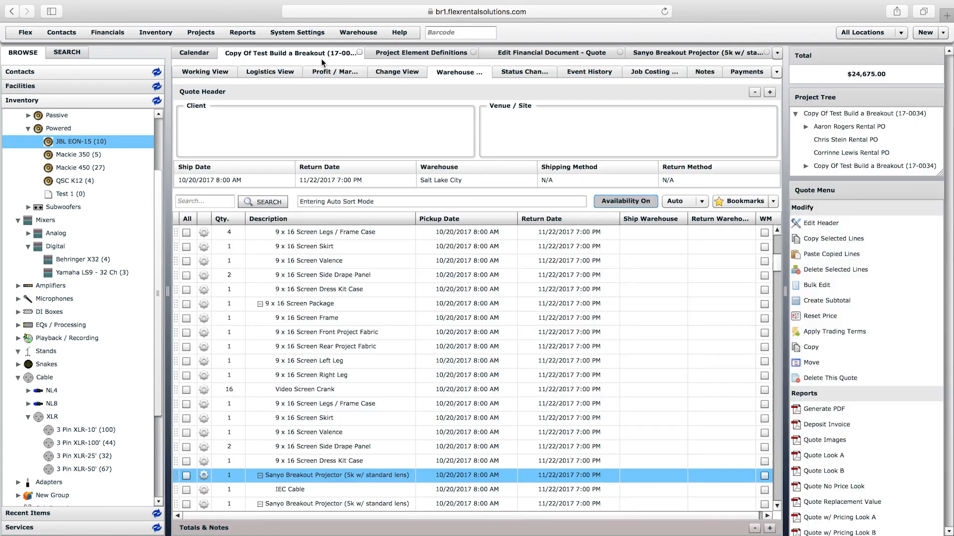
- Warehouse-mute the Sanyo Breakout Projector line and reload its availability schedule to compare
left_click(764, 476)
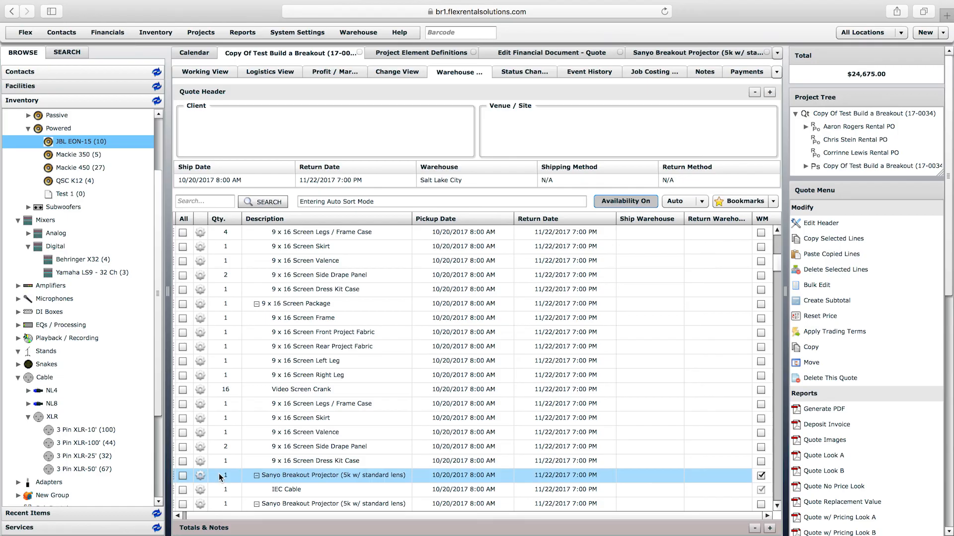
left_click(675, 53)
right_click(674, 54)
left_click(691, 85)
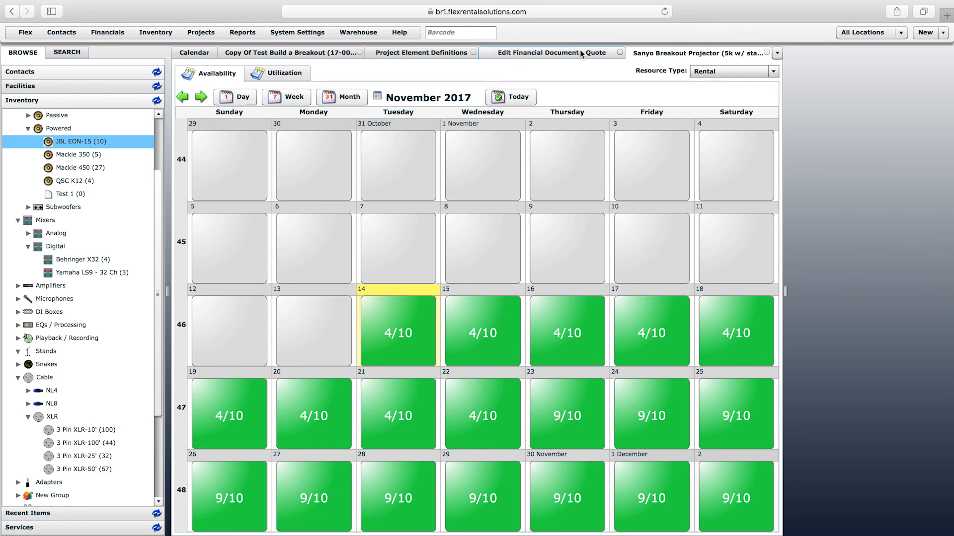
left_click(286, 54)
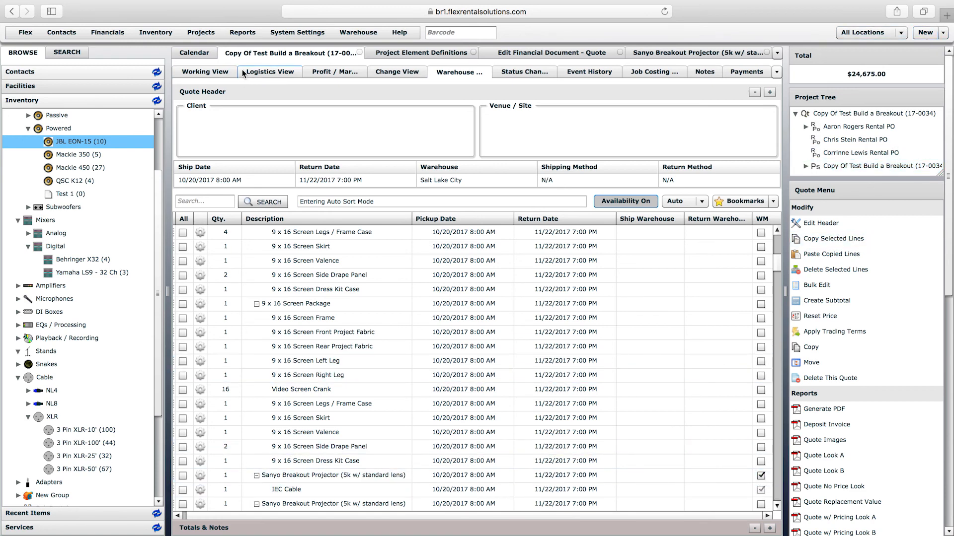
- Create a new quote named Warehouse Mute Test with ship date 11/15/2017 and return date 11/17/2017
left_click(197, 52)
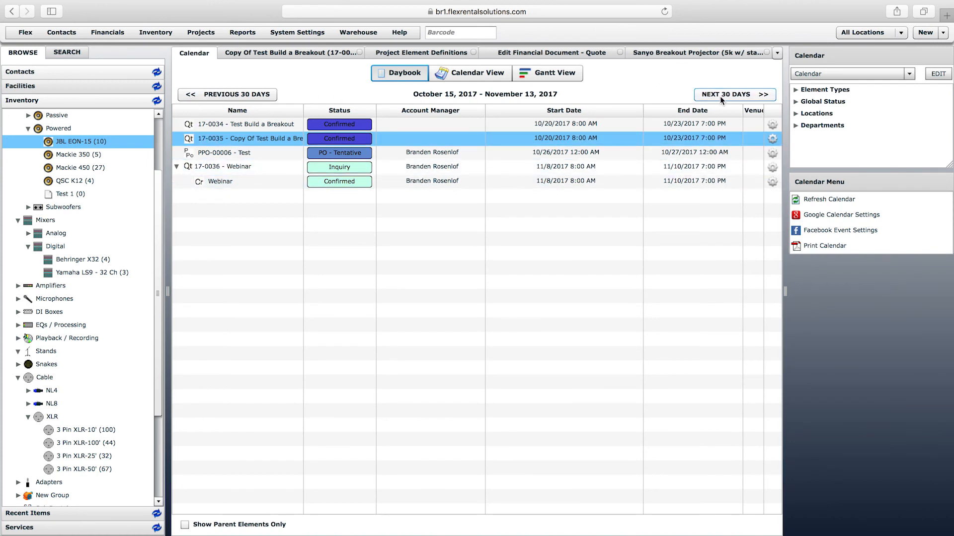
left_click(942, 32)
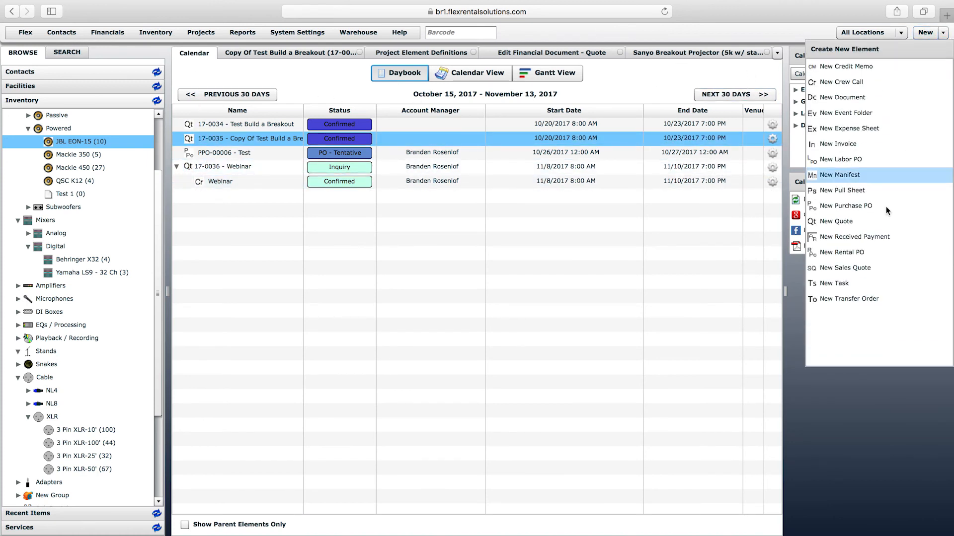
left_click(843, 221)
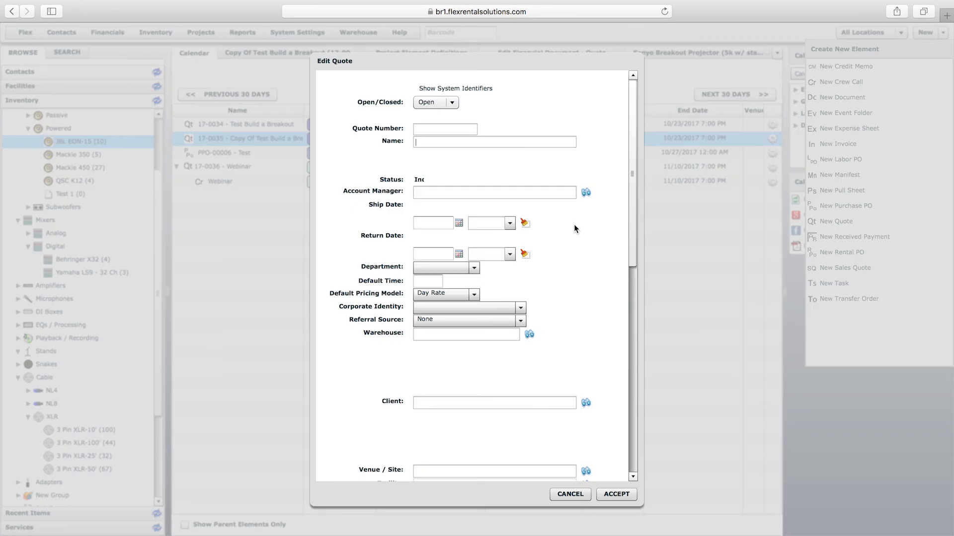
type("Warehouse")
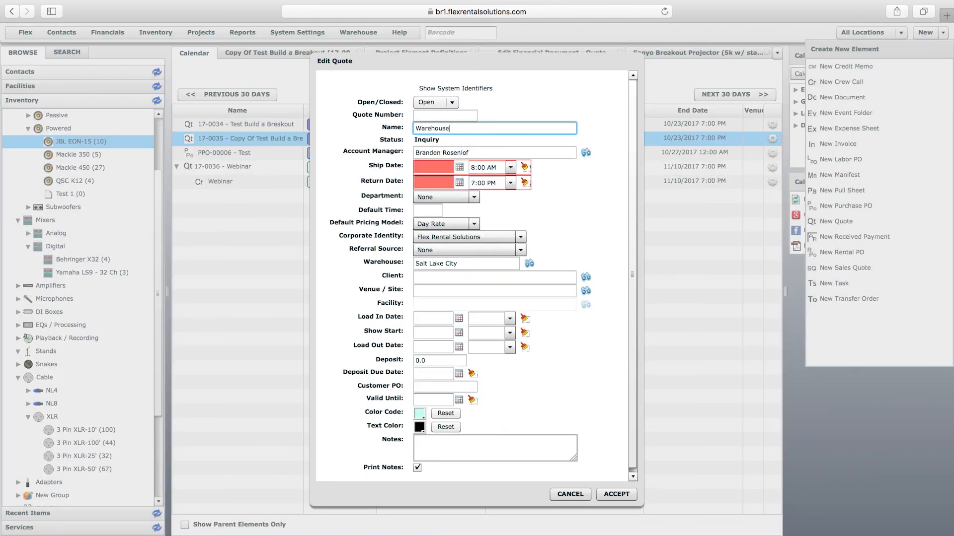
type(" Mute Test")
left_click(459, 167)
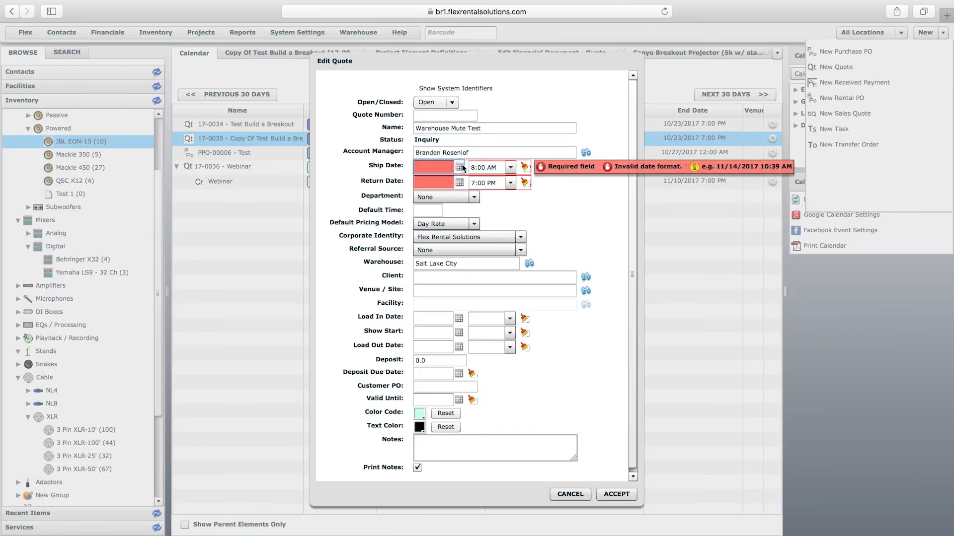
left_click(500, 221)
left_click(459, 181)
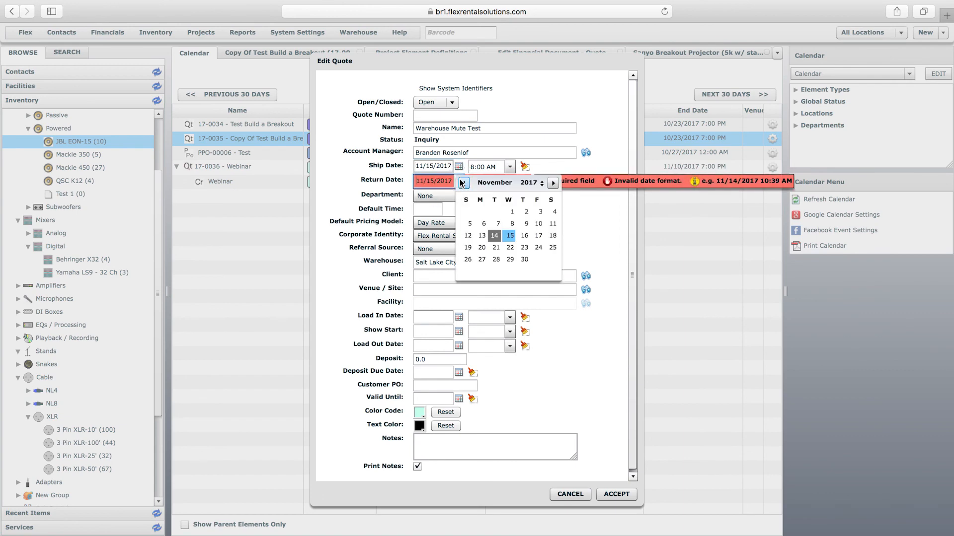
left_click(531, 233)
left_click(618, 494)
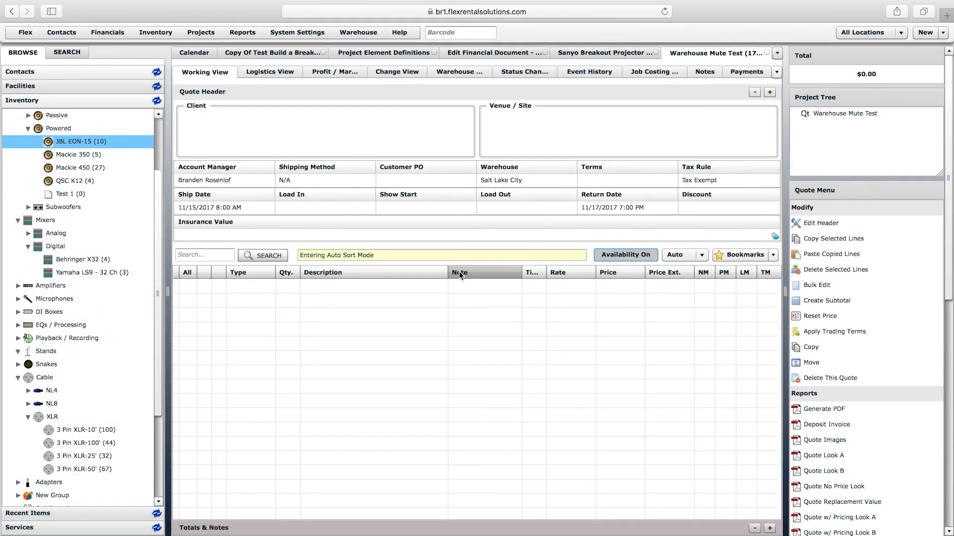
- Add the Behringer X32 mixer to the new quote and warehouse-mute its line in the Warehouse View
left_click_drag(94, 259, 276, 307)
left_click(515, 312)
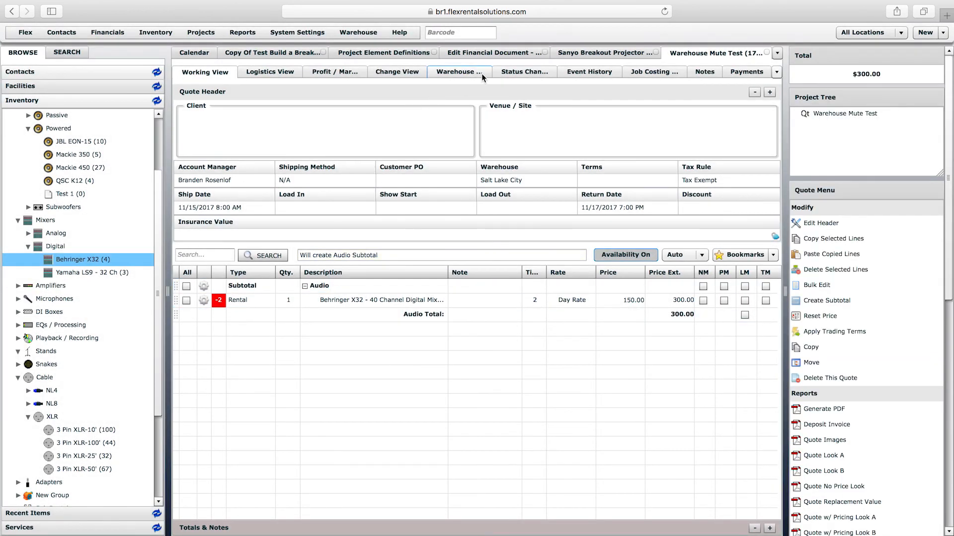
left_click(452, 71)
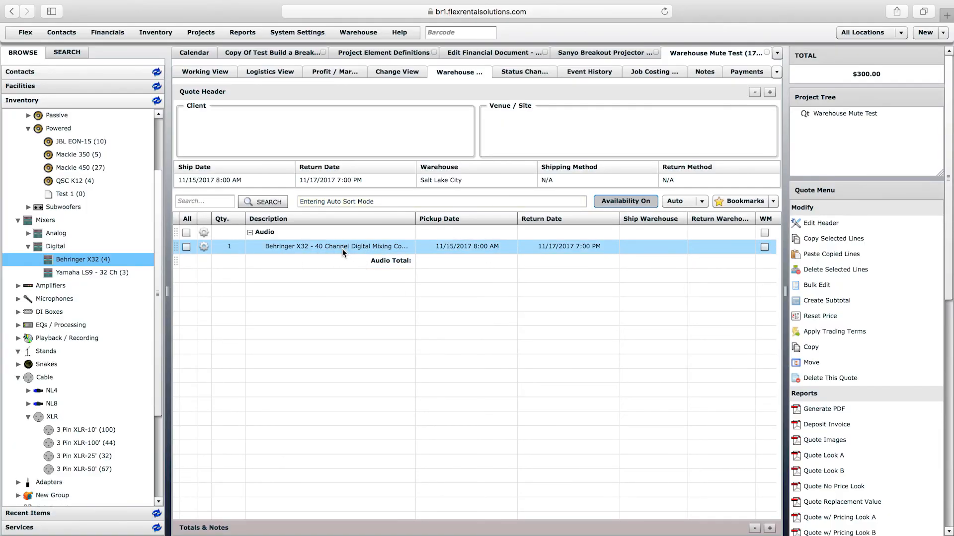
left_click(764, 247)
- Check the availability schedule of the Behringer X32 line from the quote's Working View
left_click(214, 77)
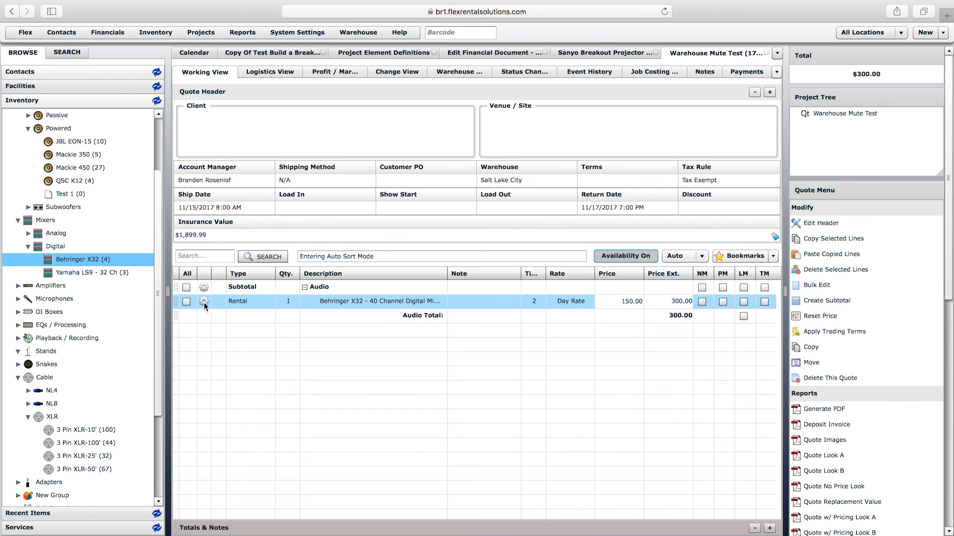
left_click(204, 302)
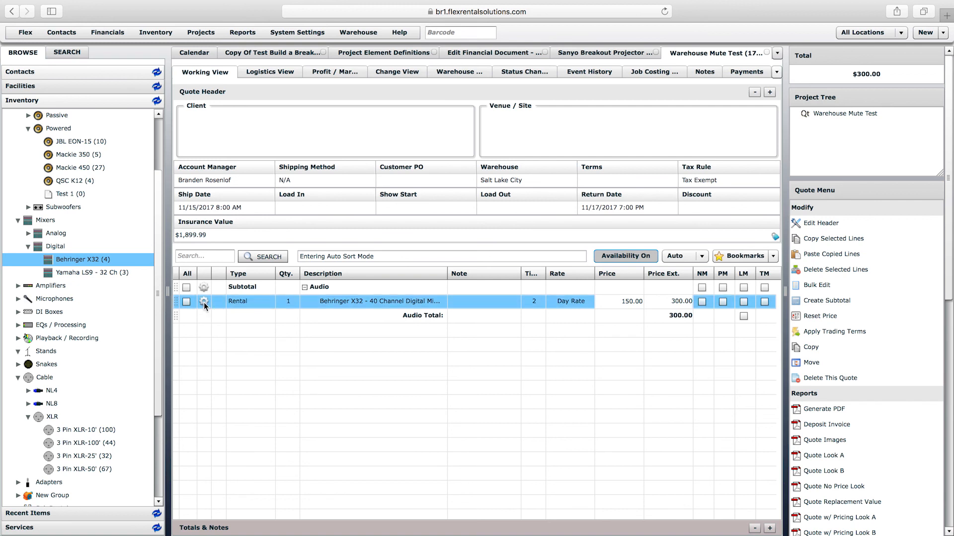
left_click(219, 319)
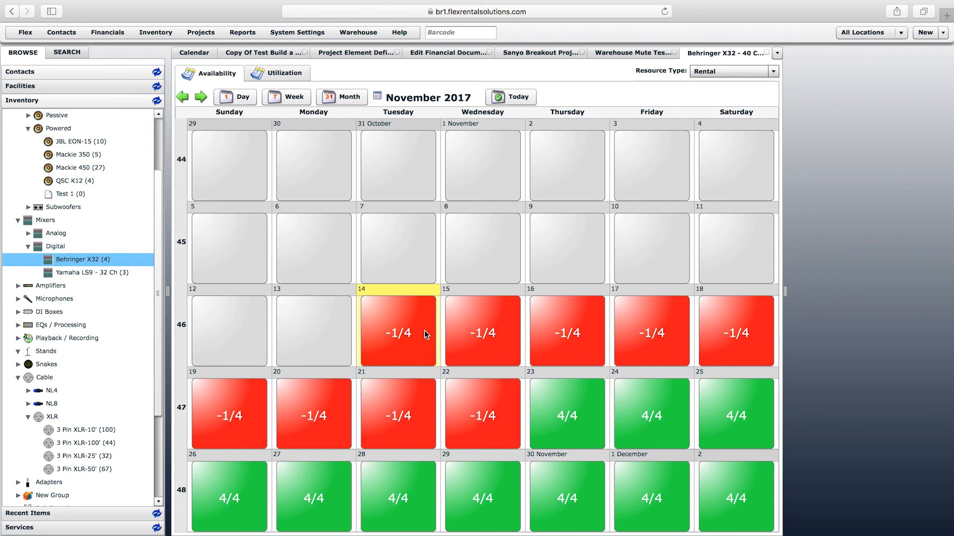
left_click(627, 53)
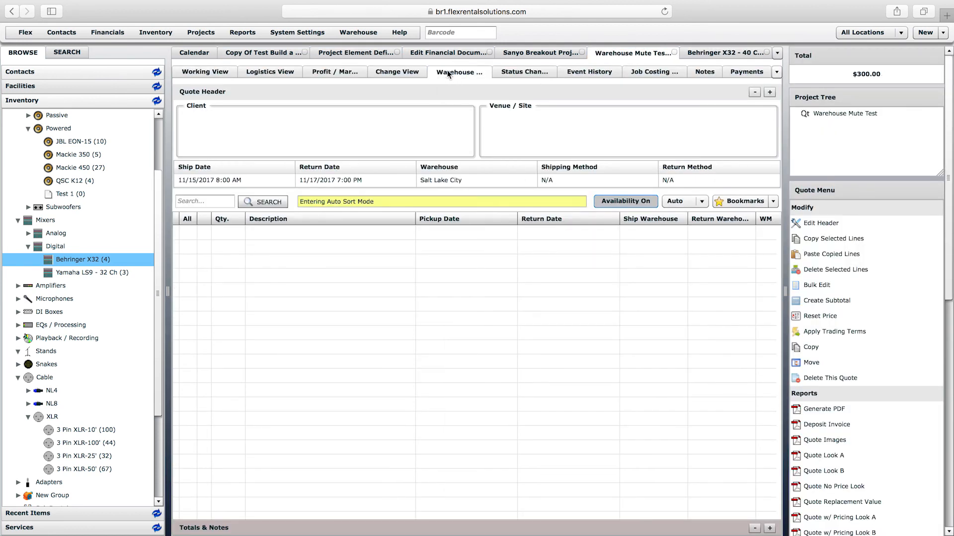
- Turn off the warehouse mute on the Behringer X32 line and reload the mixer's availability schedule
left_click(447, 72)
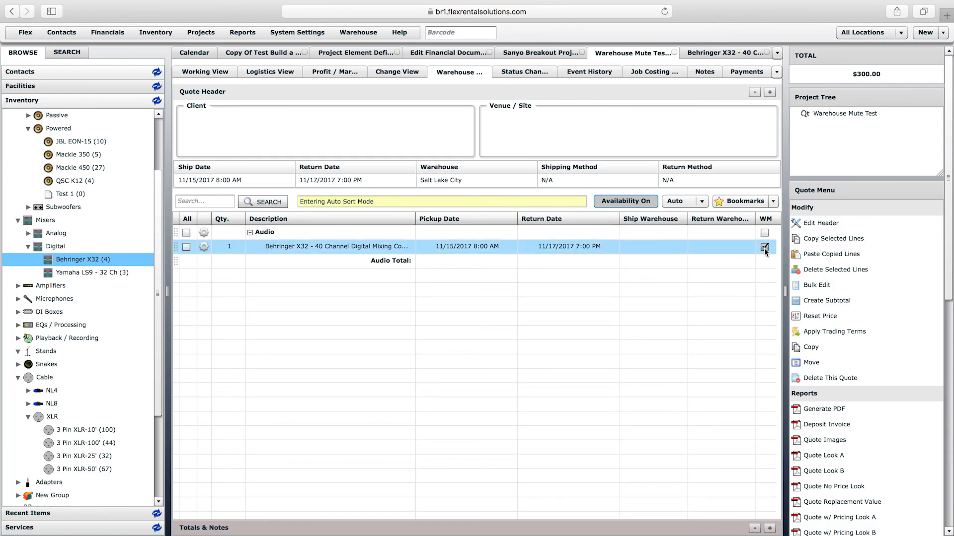
left_click(764, 247)
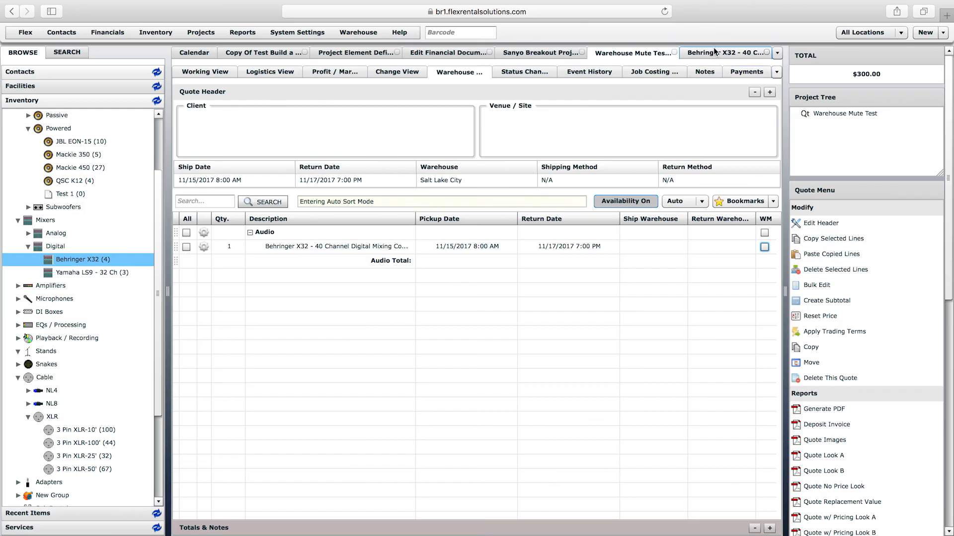
left_click(713, 49)
right_click(714, 50)
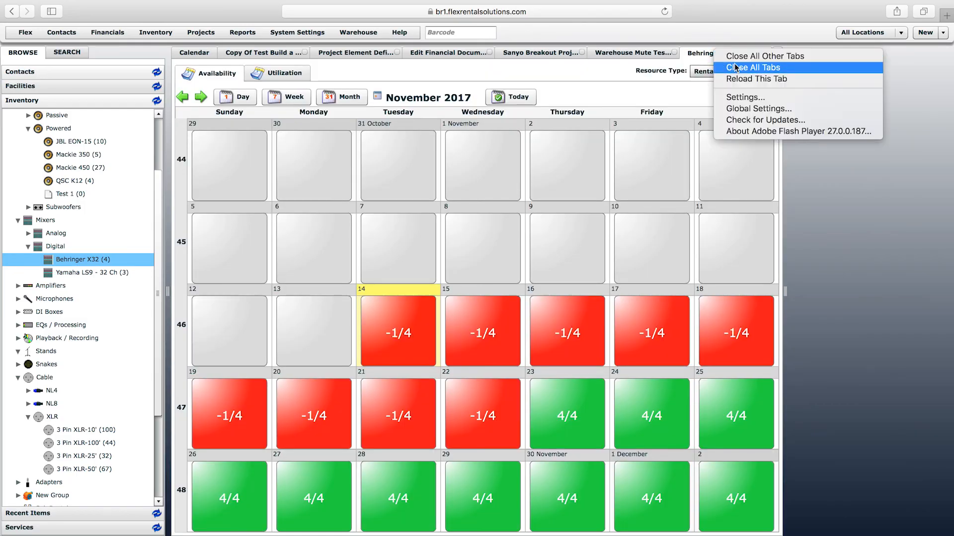
left_click(737, 78)
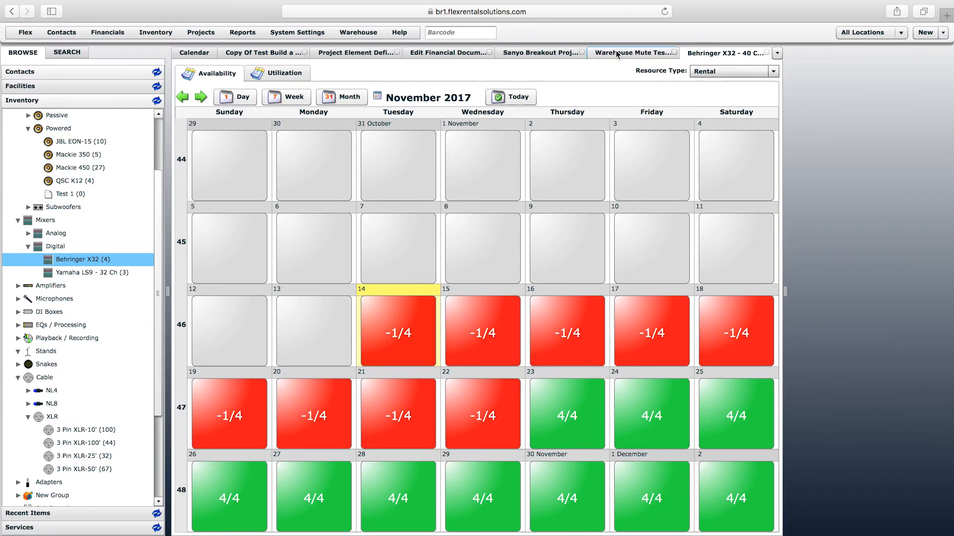
- Confirm the Warehouse Mute Test quote, removing the listed recipient from the notification's distribution list
left_click(632, 53)
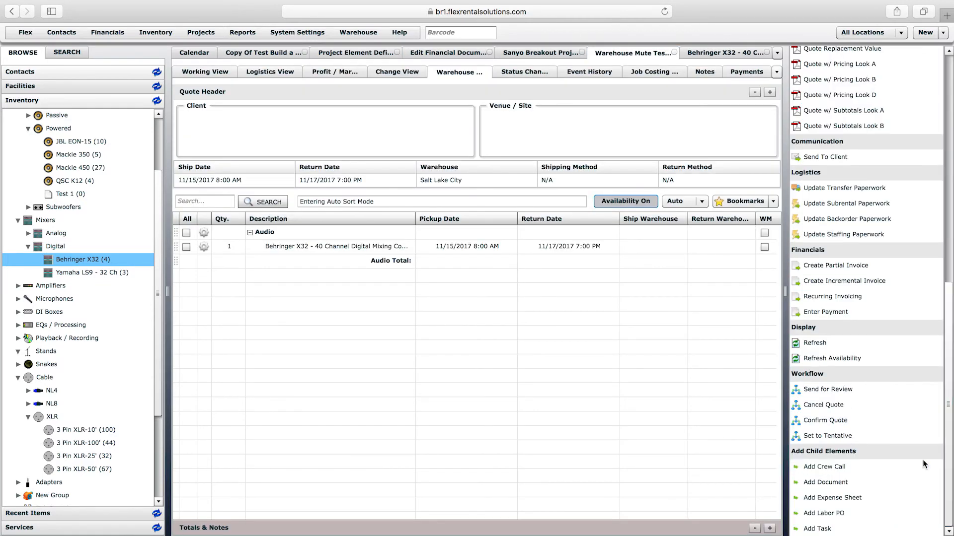
left_click(824, 420)
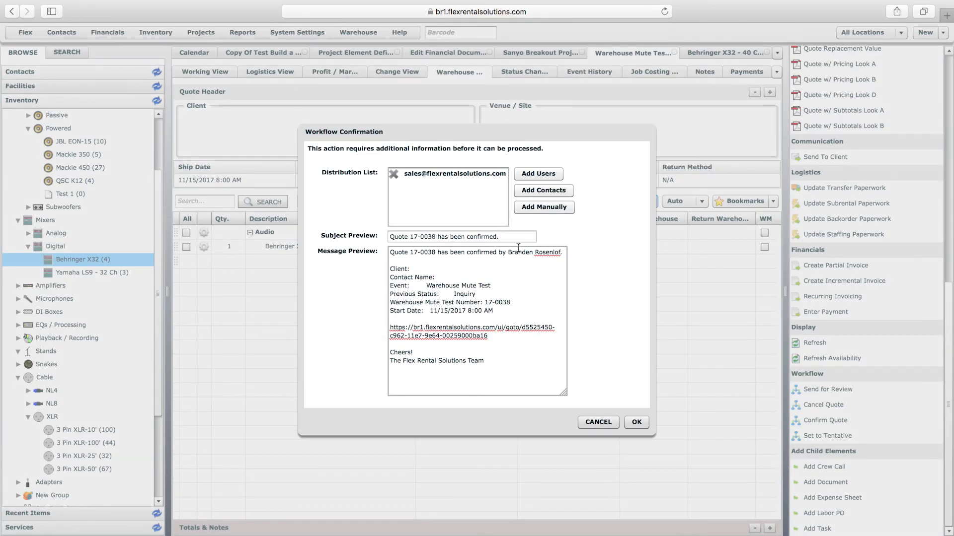
left_click(393, 174)
left_click(644, 422)
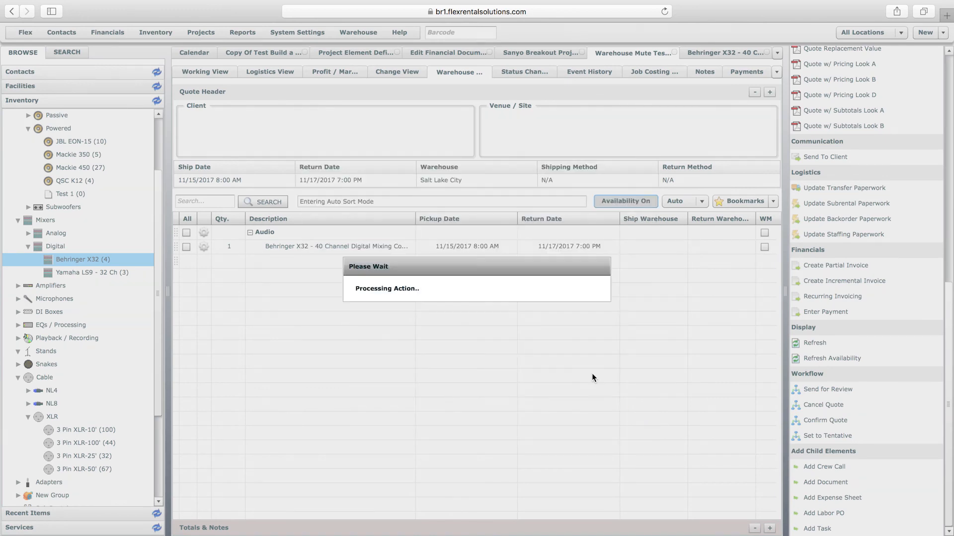
- Reload the Behringer X32 availability schedule to check it with the quote confirmed
left_click(711, 53)
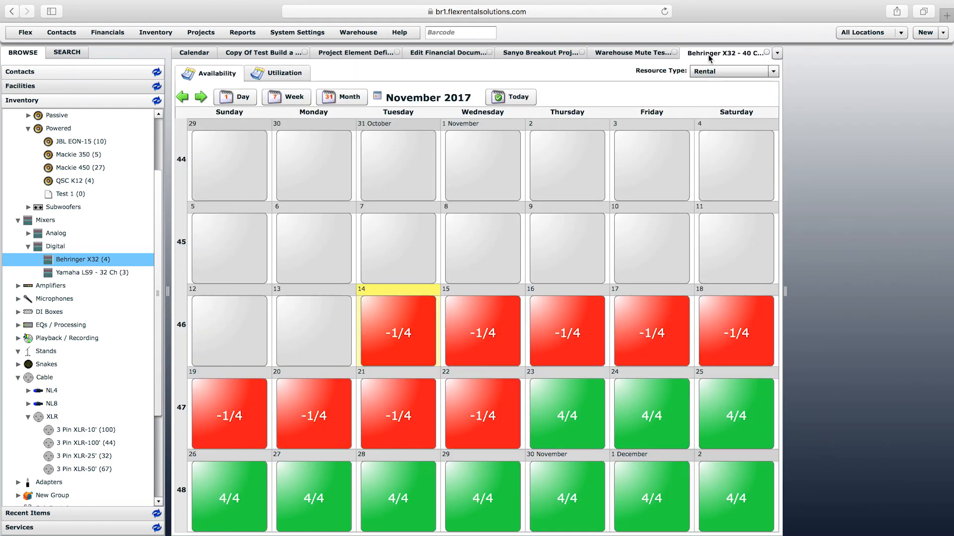
right_click(708, 54)
left_click(738, 85)
- Warehouse-mute the Behringer X32 line in the confirmed quote's Warehouse View
left_click(627, 53)
left_click(443, 72)
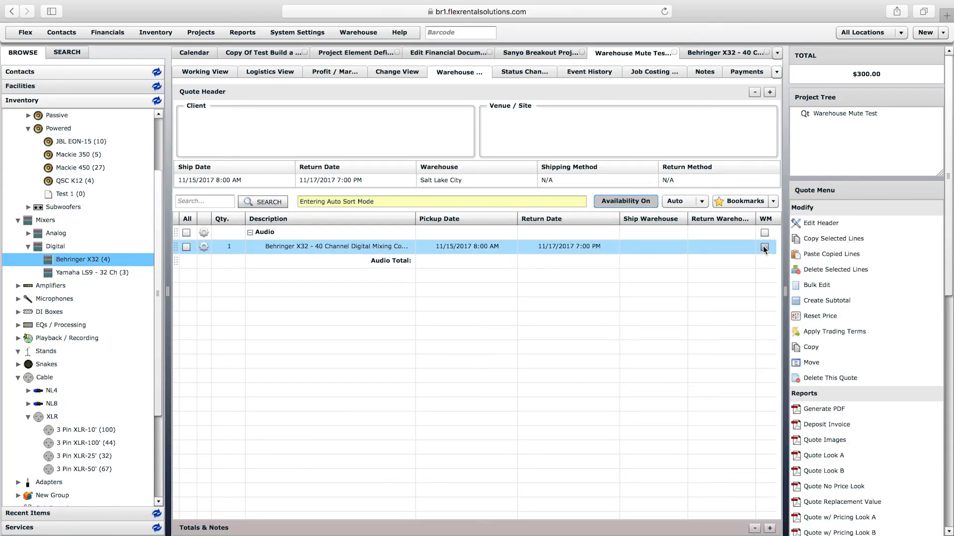
left_click(764, 247)
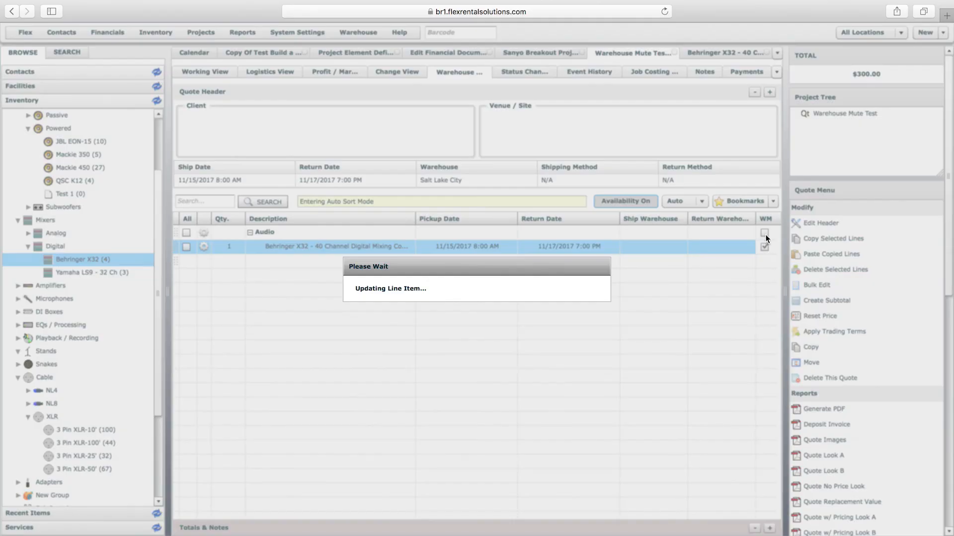
- Reload the Behringer X32 availability schedule to check it with the confirmed quote's line warehouse-muted
left_click(716, 58)
right_click(716, 58)
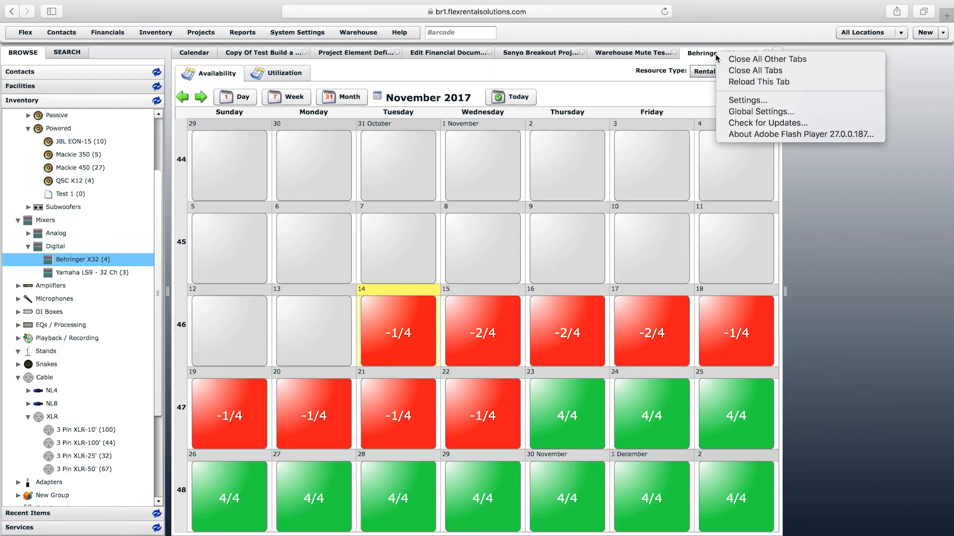
left_click(737, 81)
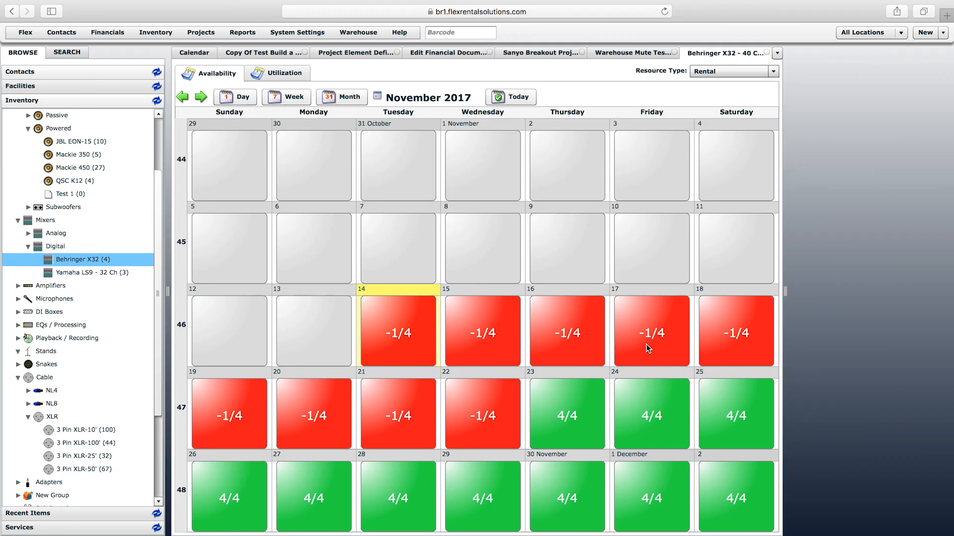
- Check the Behringer X32 line in the Warehouse Mute Test quote's Working View and turn off its warehouse mute in the Warehouse View
left_click(640, 54)
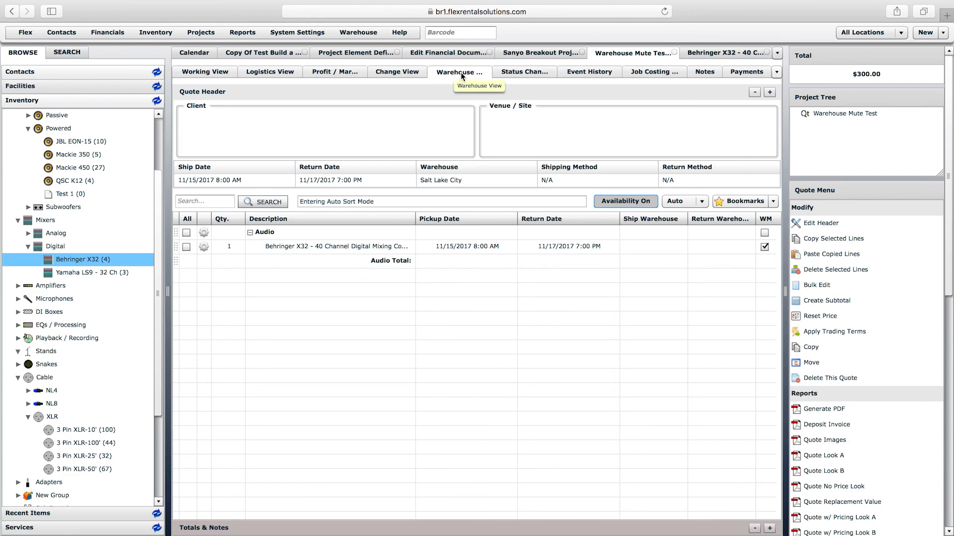
left_click(195, 74)
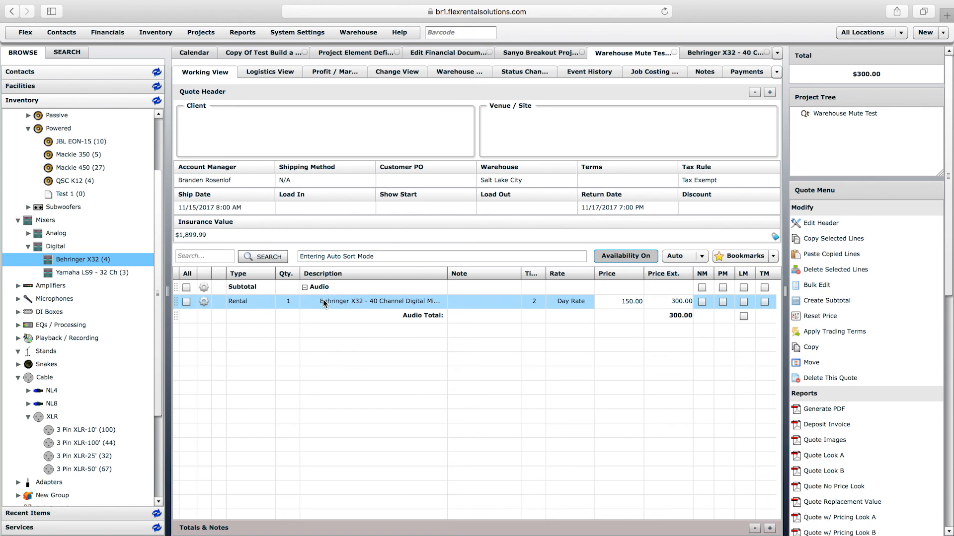
left_click(458, 72)
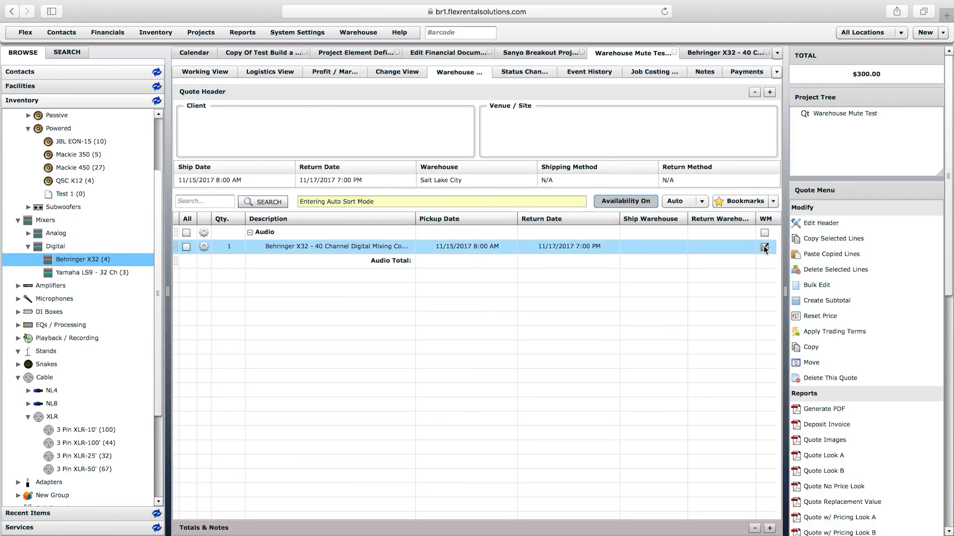
left_click(765, 247)
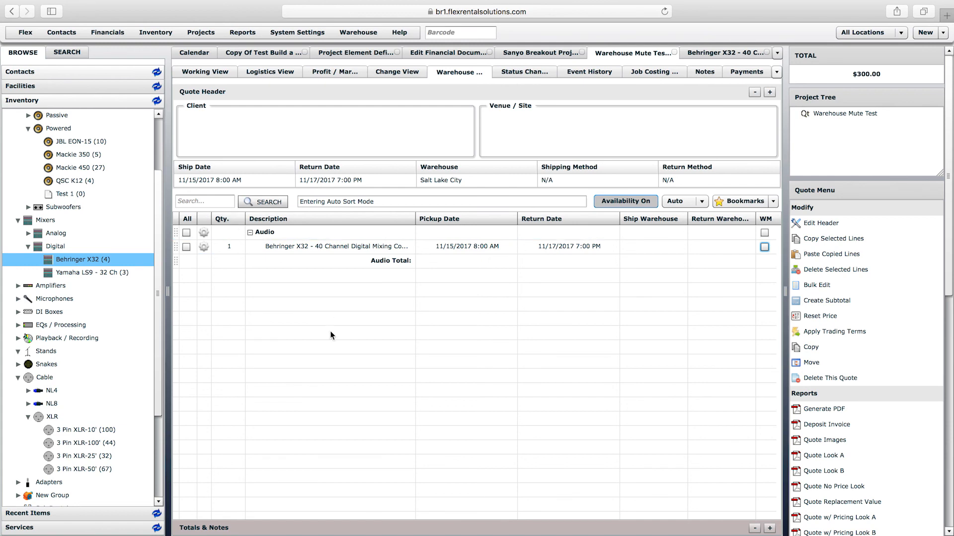
left_click(283, 252)
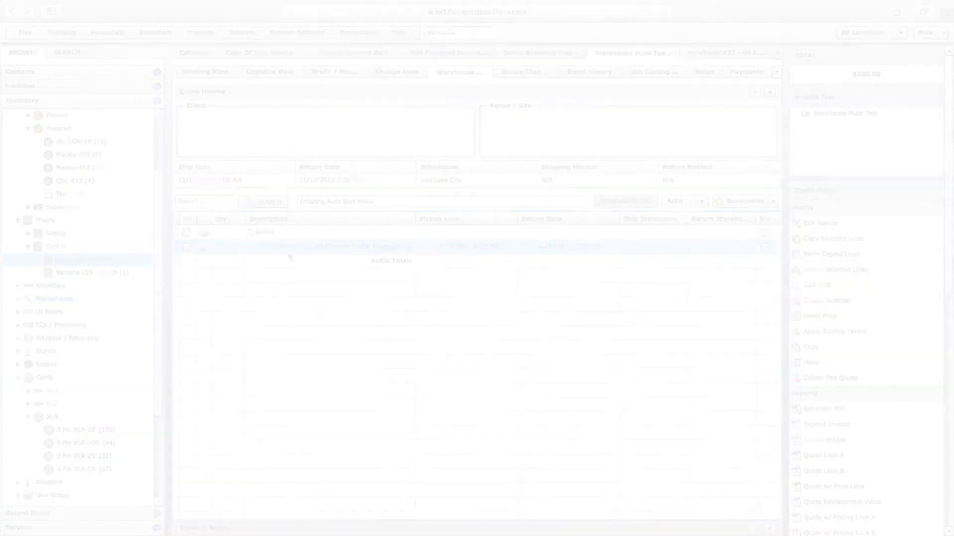